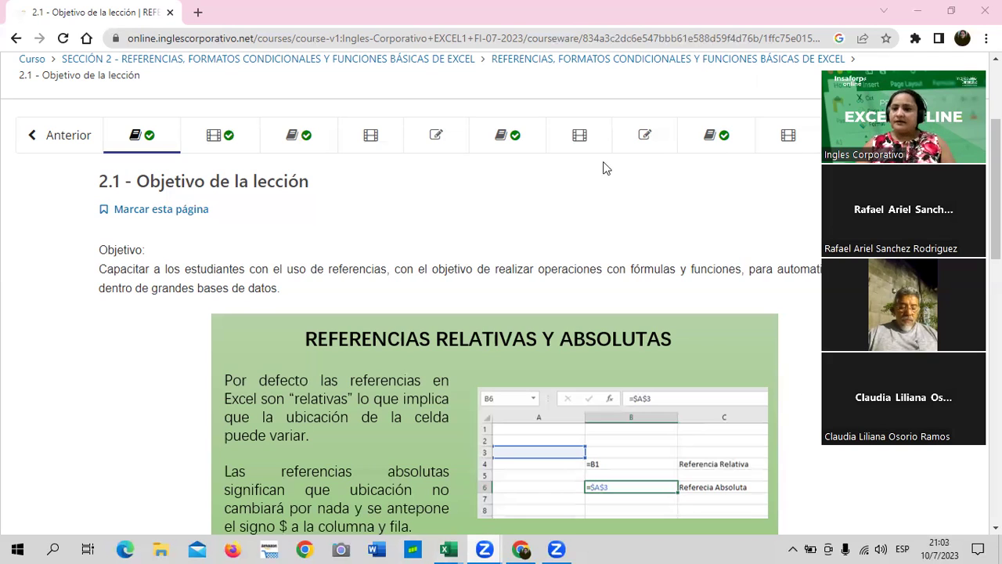
# Open the 2.4 conditional formatting unit in the Inglés Corporativo course and scroll through it
pyautogui.click(860, 70)
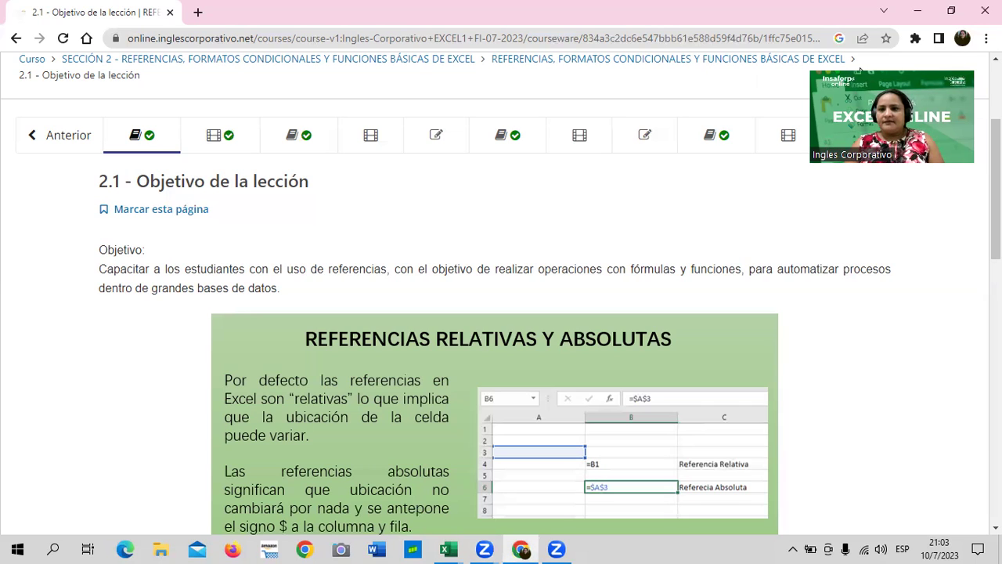
pyautogui.click(860, 72)
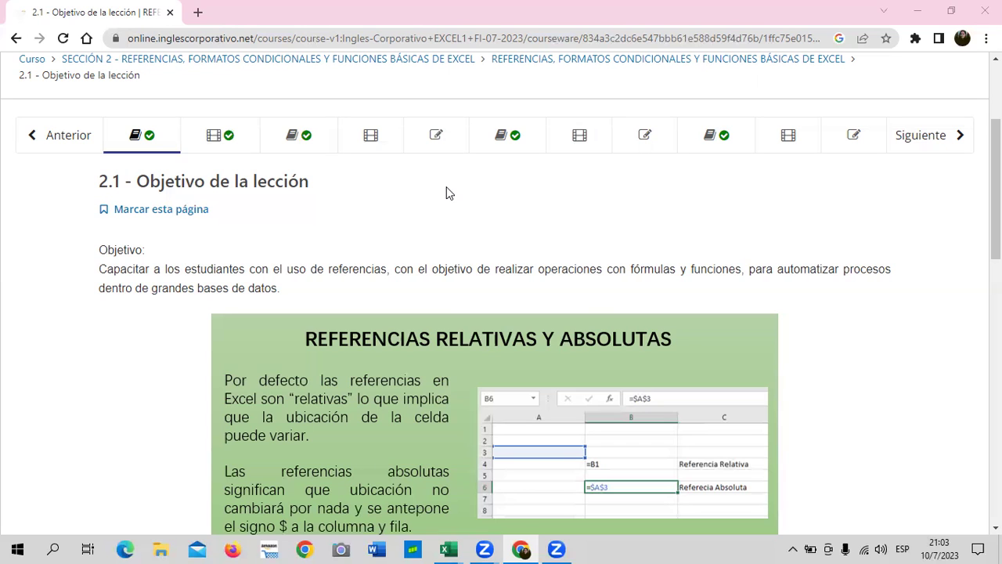
pyautogui.scroll(1, 493, 217)
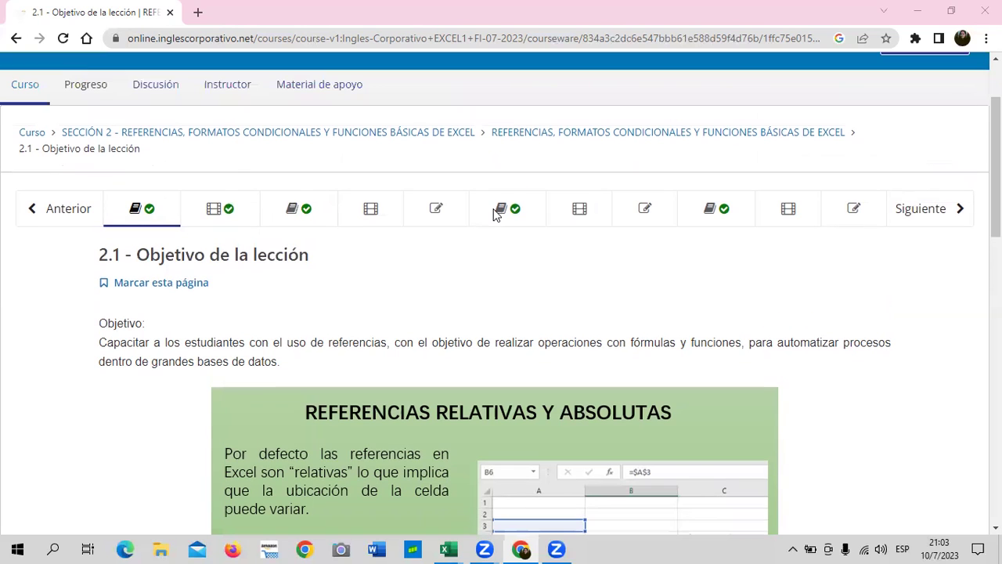
pyautogui.scroll(-1, 495, 214)
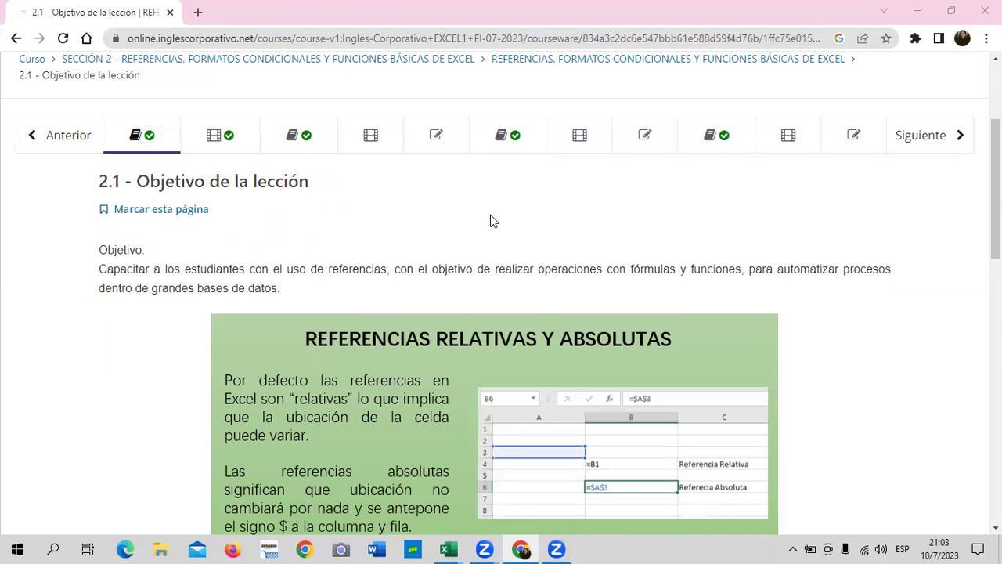
pyautogui.scroll(-4, 492, 215)
pyautogui.scroll(-4, 491, 215)
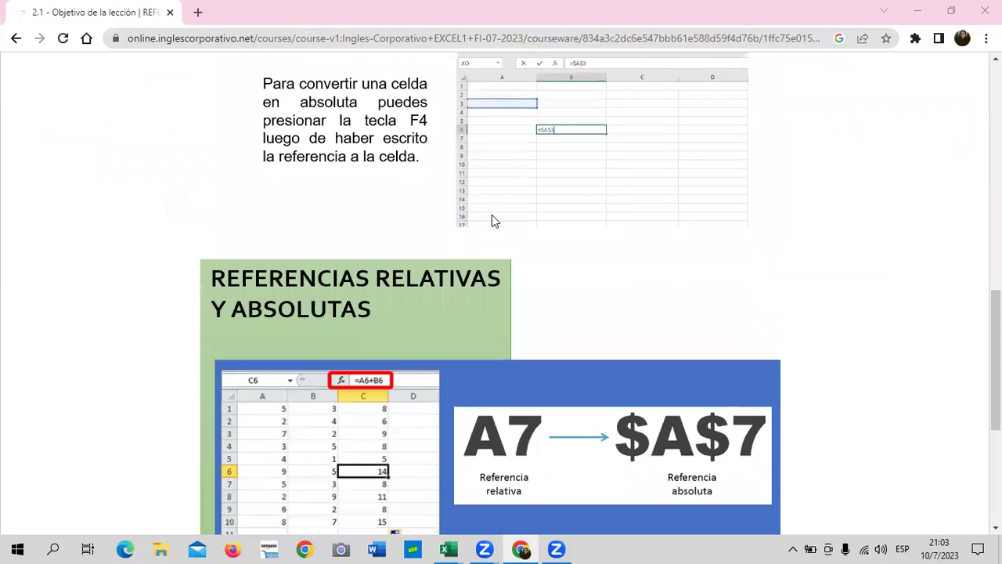
pyautogui.scroll(4, 491, 220)
pyautogui.scroll(2, 492, 220)
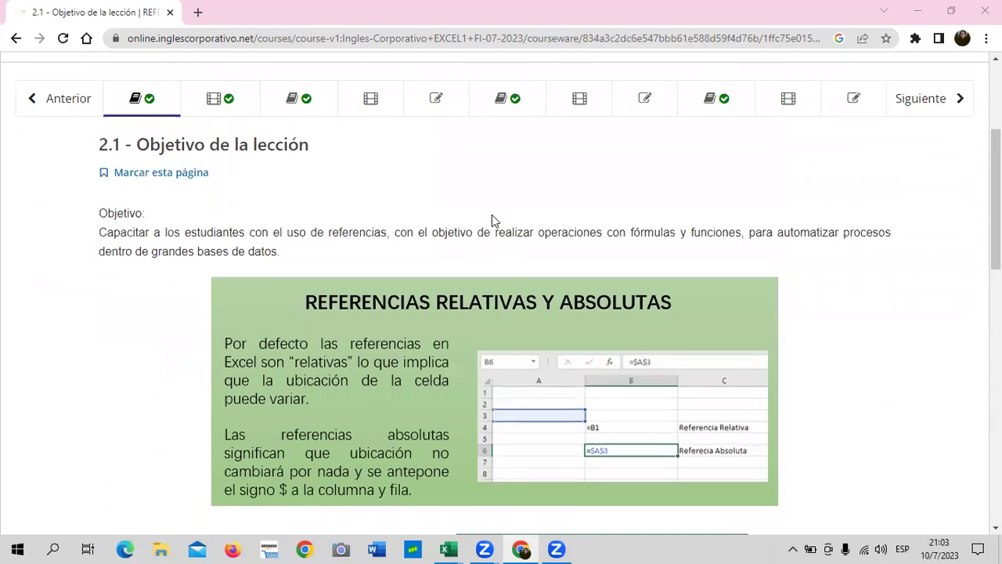
pyautogui.scroll(1, 491, 220)
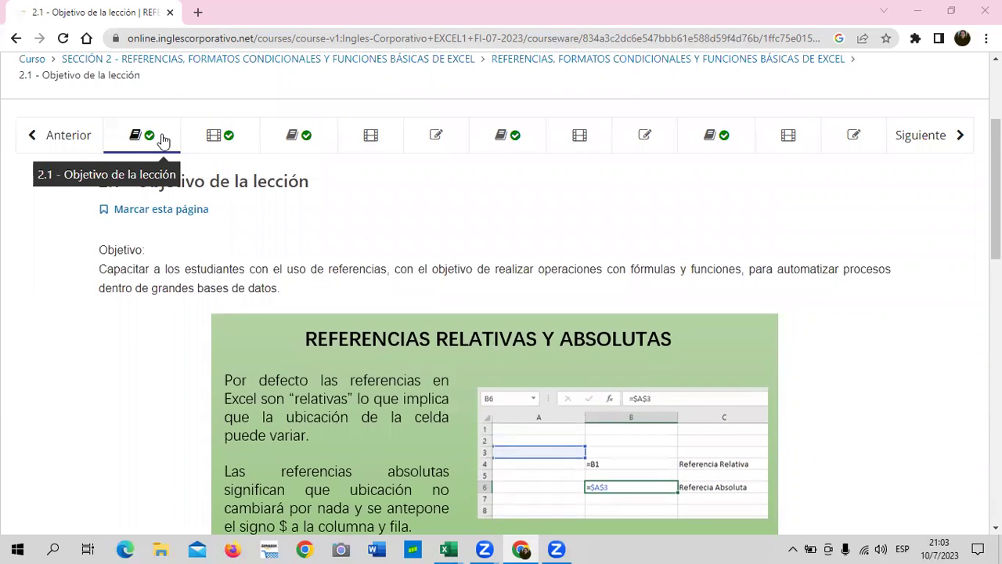
pyautogui.click(345, 144)
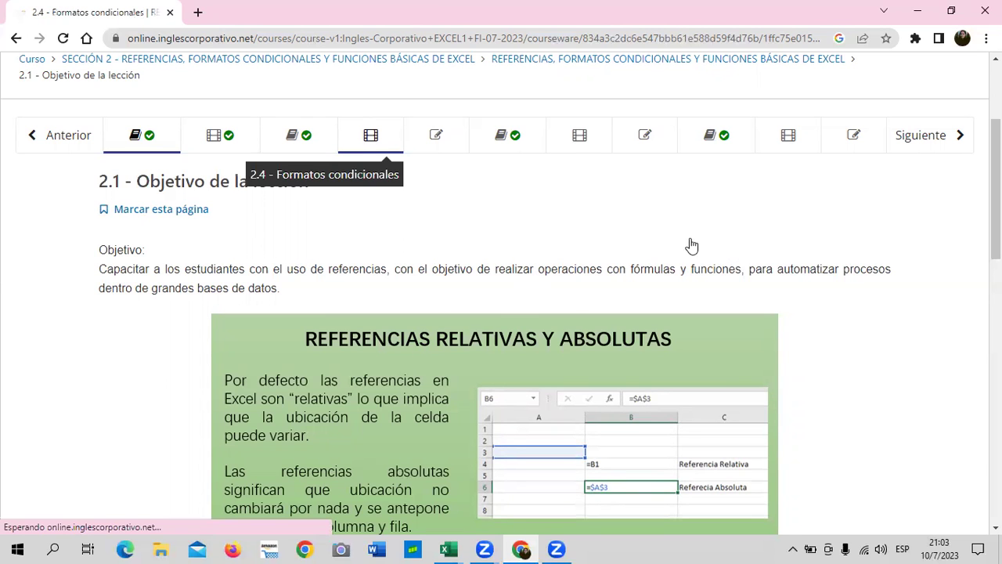
pyautogui.scroll(-3, 565, 292)
pyautogui.scroll(1, 543, 282)
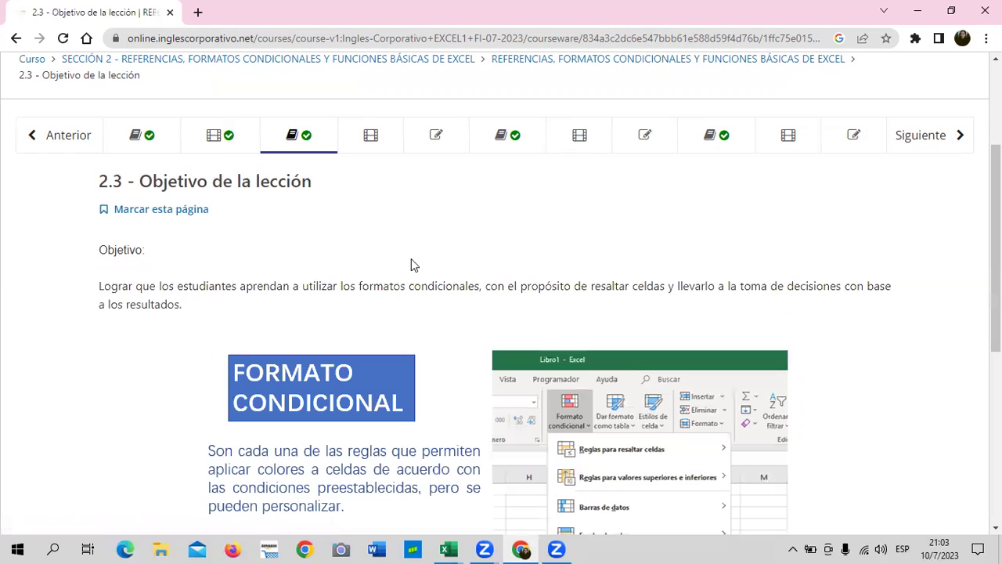
pyautogui.scroll(-2, 487, 286)
pyautogui.scroll(-2, 487, 286)
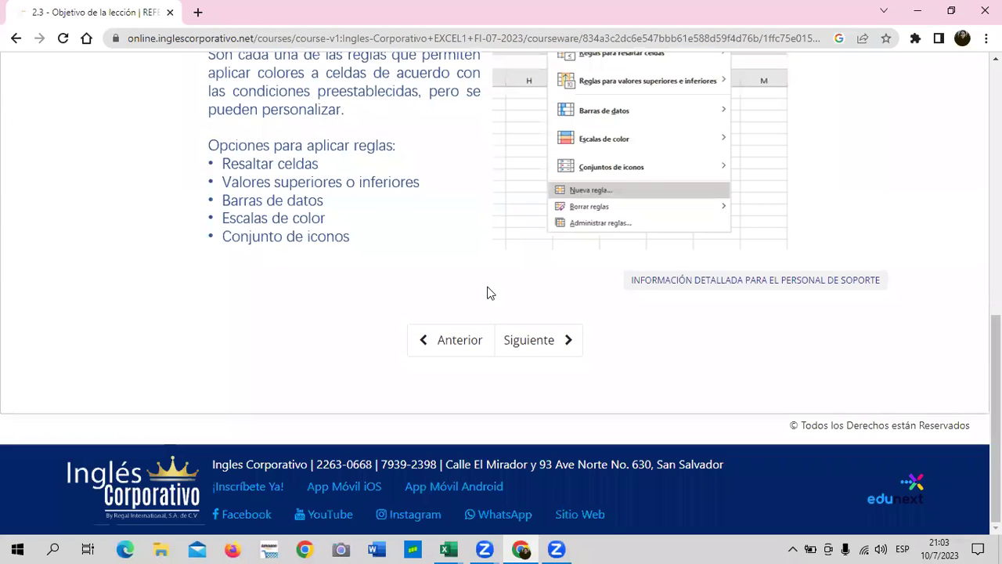
pyautogui.scroll(3, 487, 293)
pyautogui.scroll(2, 487, 292)
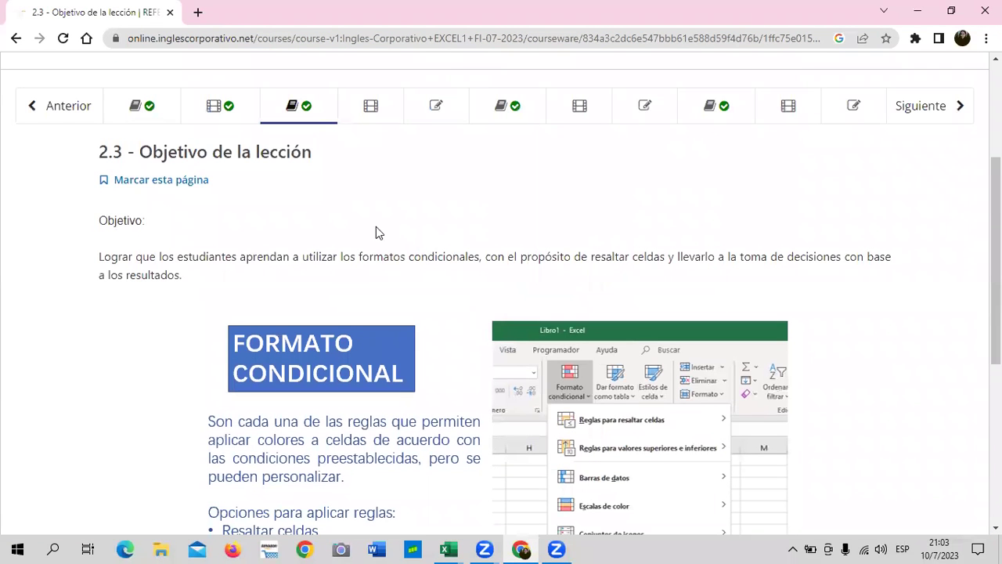
# Look at the 2.7 name manager unit, then read the 2.6 lesson on named cell ranges
pyautogui.click(561, 116)
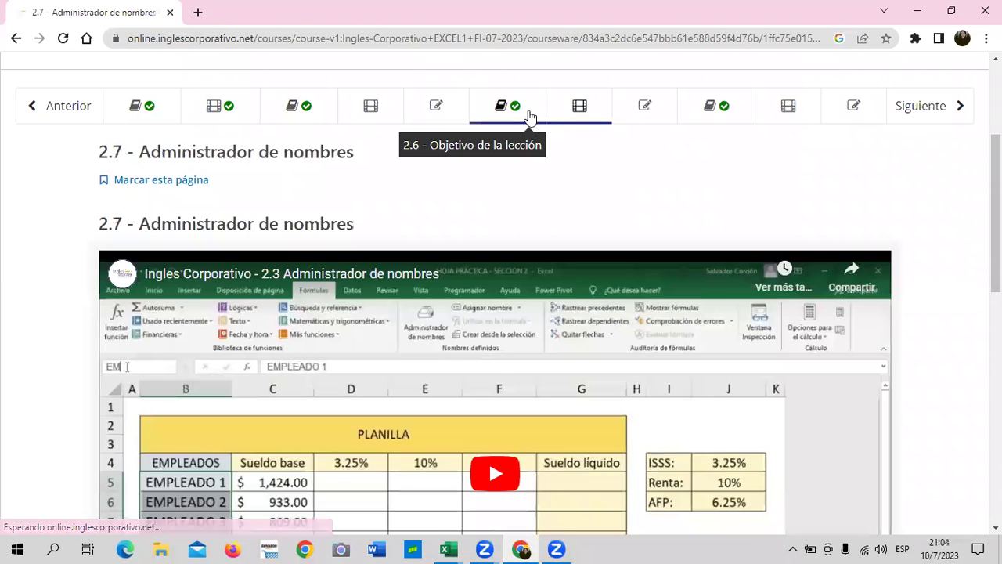
pyautogui.click(529, 116)
pyautogui.scroll(-3, 548, 360)
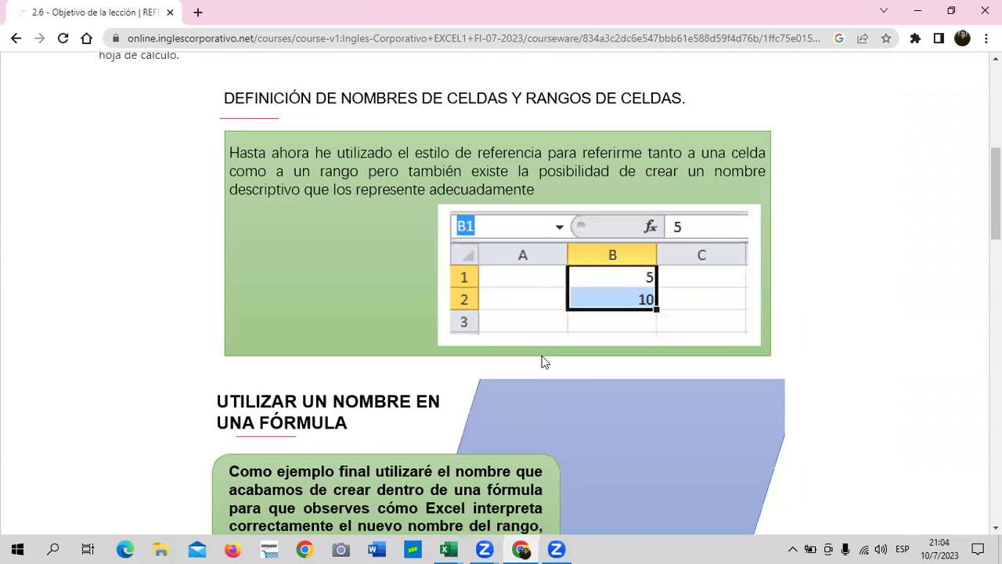
pyautogui.scroll(-4, 540, 362)
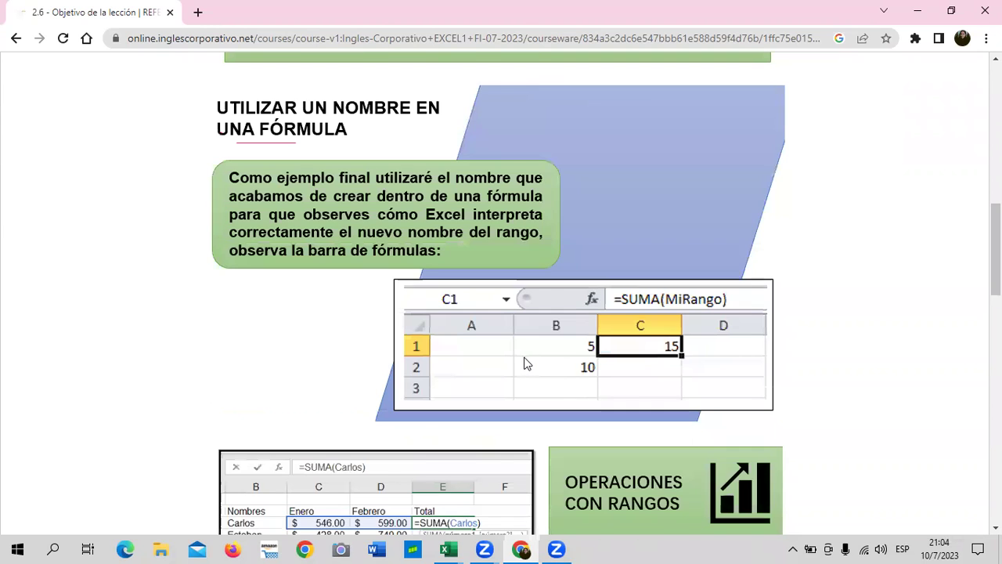
pyautogui.scroll(-2, 524, 364)
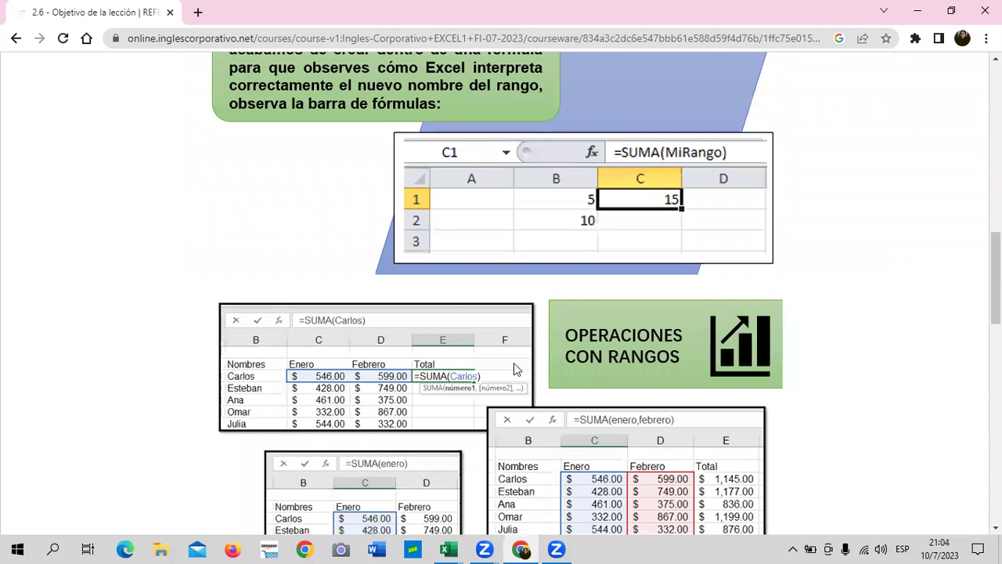
pyautogui.scroll(-1, 438, 327)
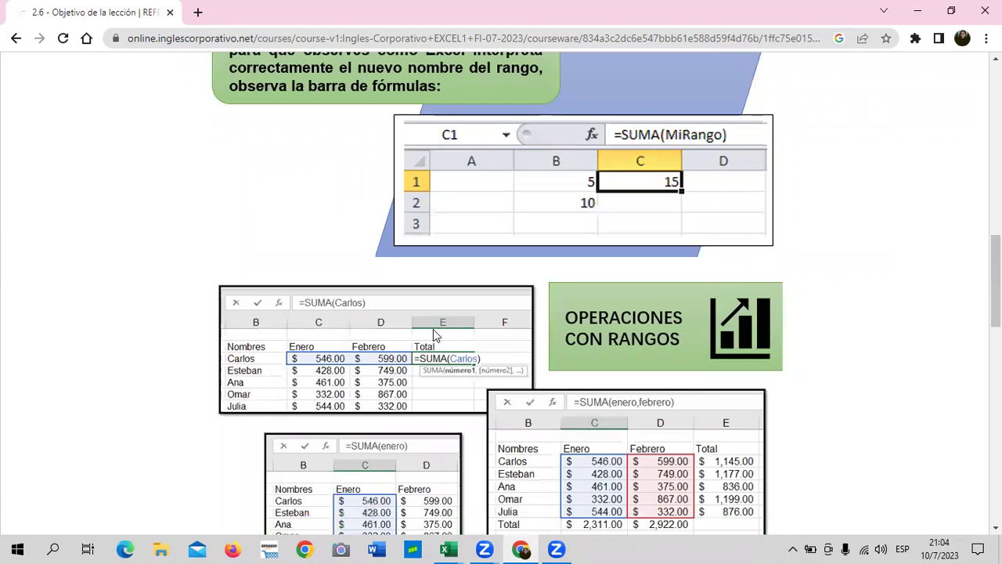
pyautogui.scroll(-1, 435, 335)
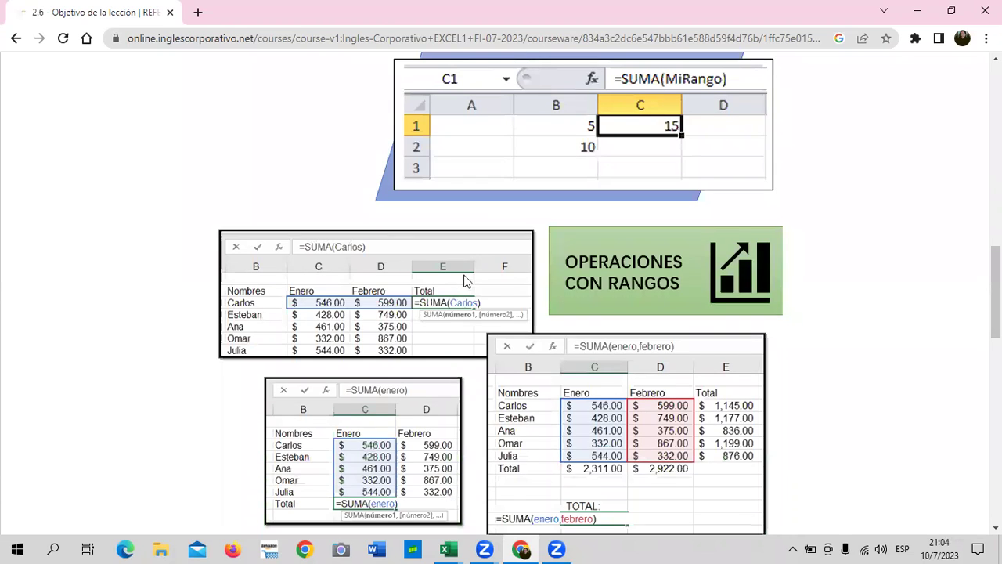
pyautogui.scroll(2, 456, 289)
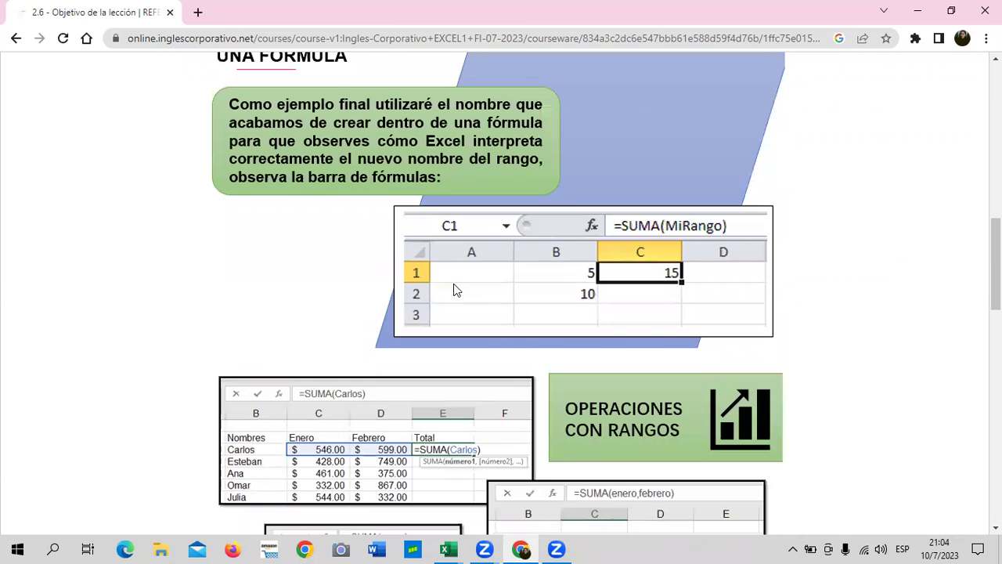
pyautogui.scroll(10, 461, 250)
pyautogui.scroll(1, 665, 188)
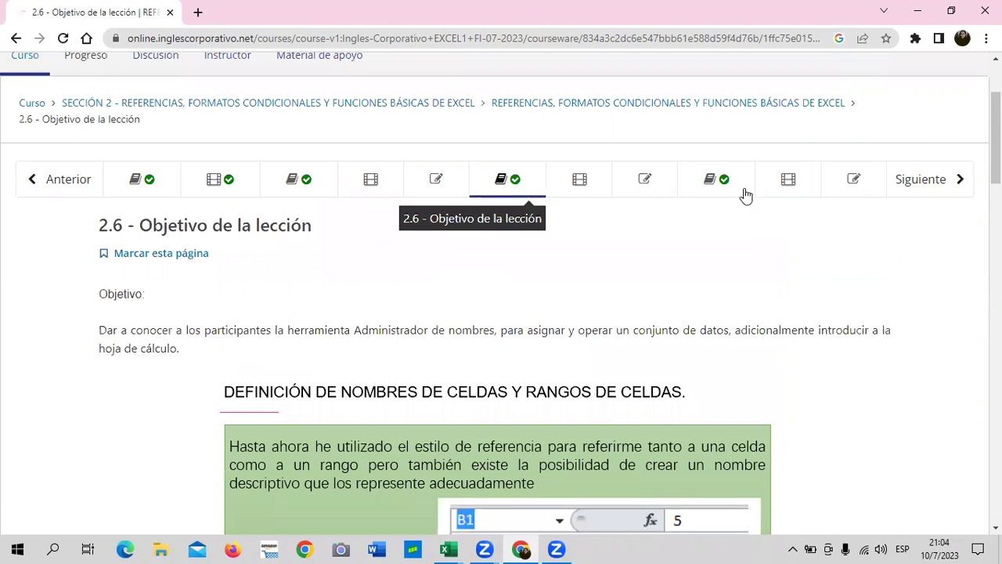
# Open lesson 2.9 on functions versus formulas and skim its content
pyautogui.click(746, 192)
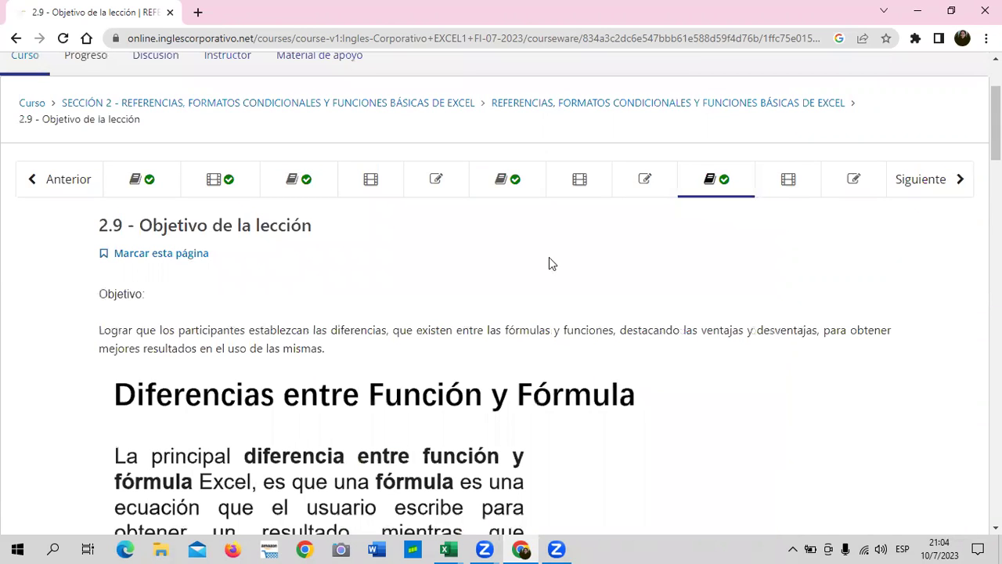
pyautogui.scroll(-5, 549, 262)
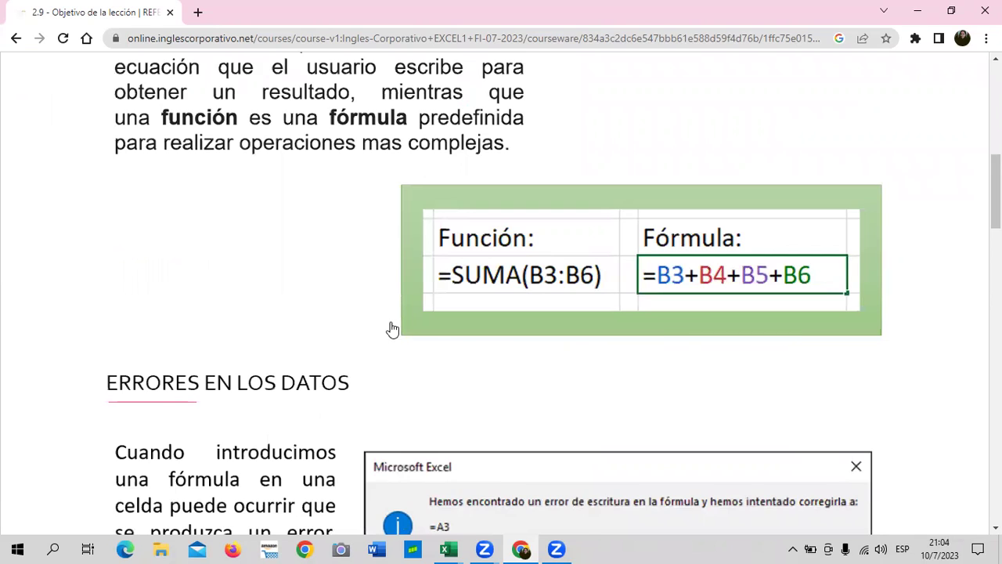
pyautogui.scroll(10, 390, 328)
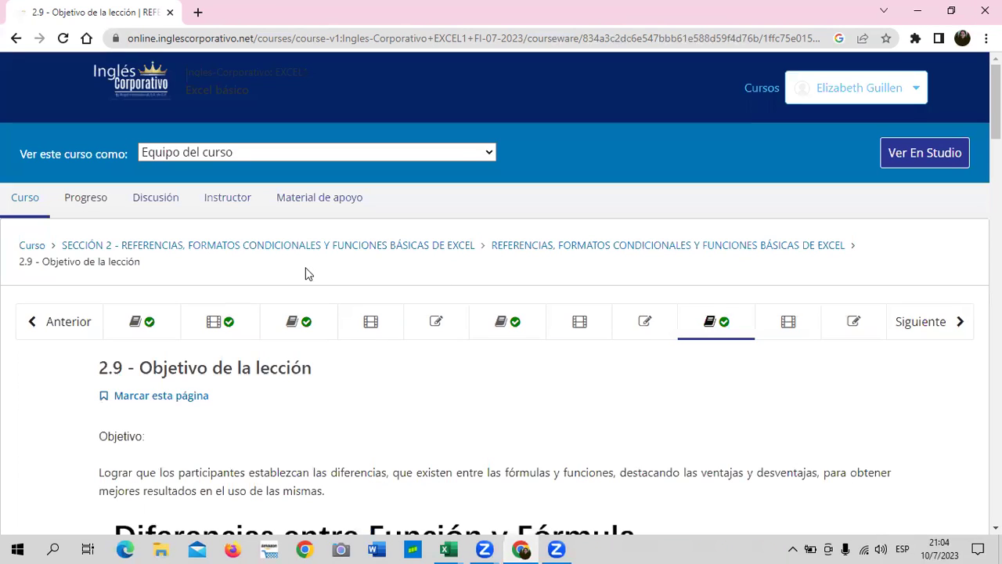
# Open the 2.5 Laboratorio references quiz (0.0/33.0 points) and scroll through its questions
pyautogui.click(425, 330)
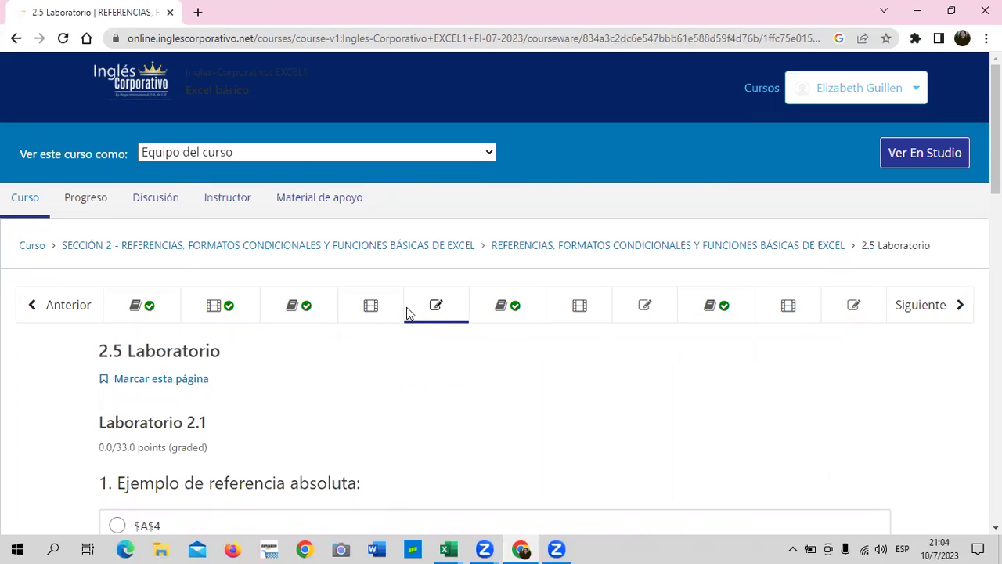
pyautogui.scroll(-2, 407, 309)
pyautogui.scroll(-7, 407, 309)
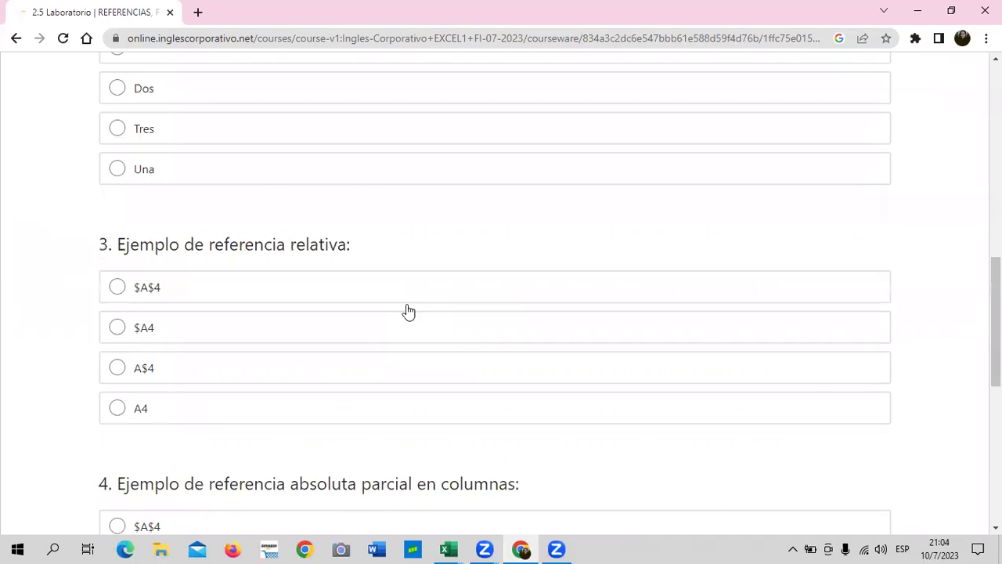
pyautogui.scroll(-4, 408, 311)
pyautogui.scroll(-3, 407, 309)
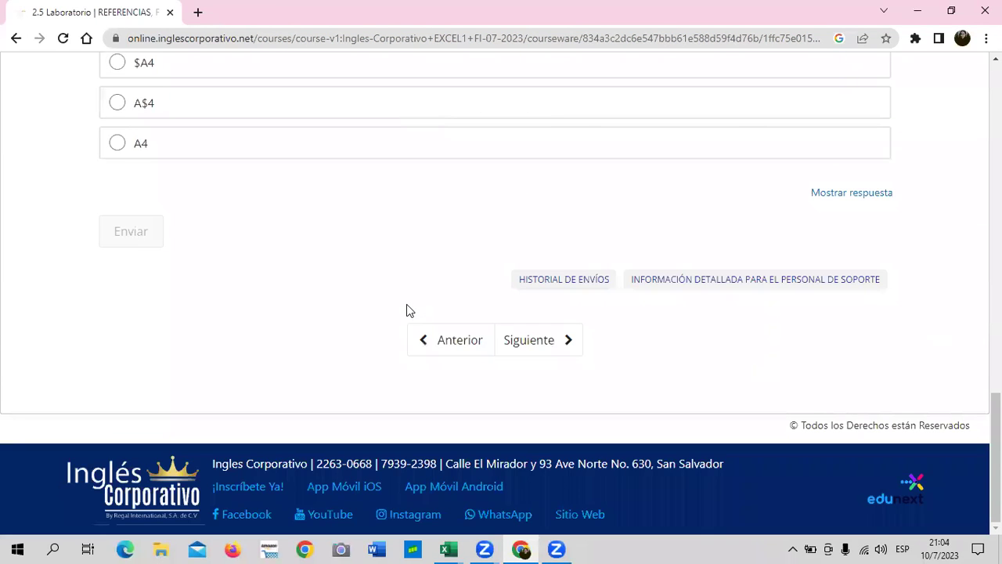
pyautogui.scroll(3, 407, 310)
pyautogui.scroll(4, 406, 310)
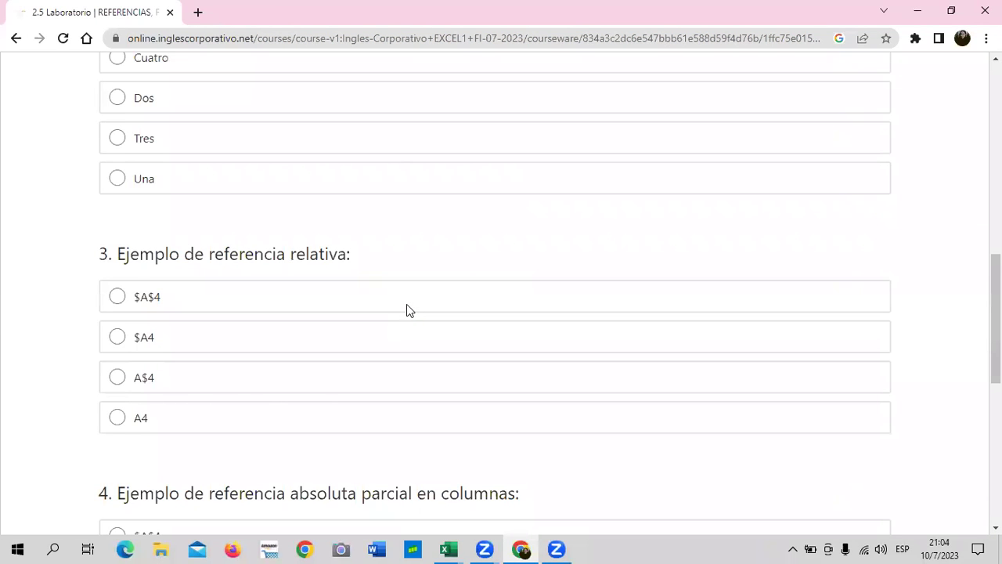
pyautogui.scroll(2, 406, 307)
pyautogui.scroll(3, 406, 307)
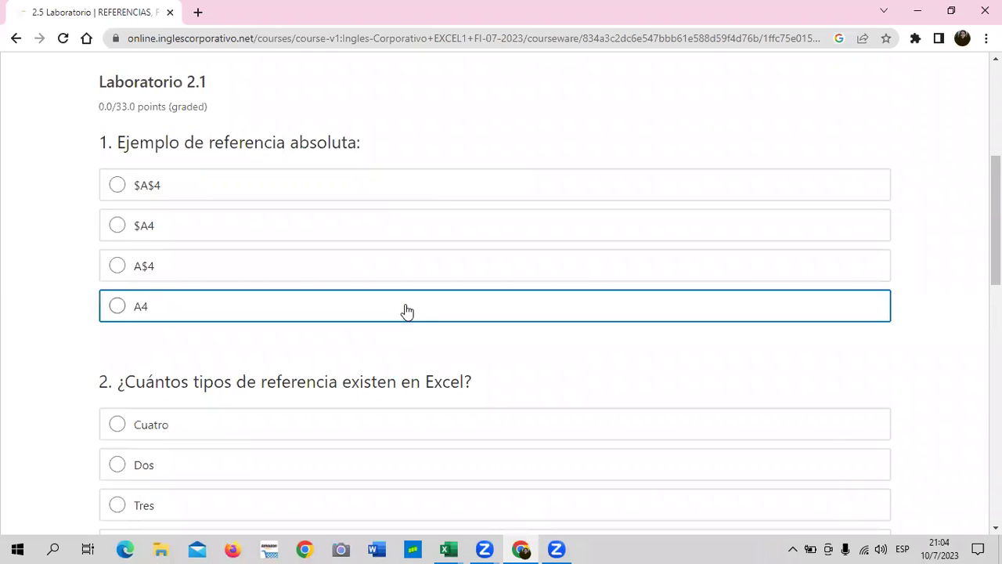
pyautogui.scroll(1, 406, 311)
pyautogui.scroll(-4, 406, 310)
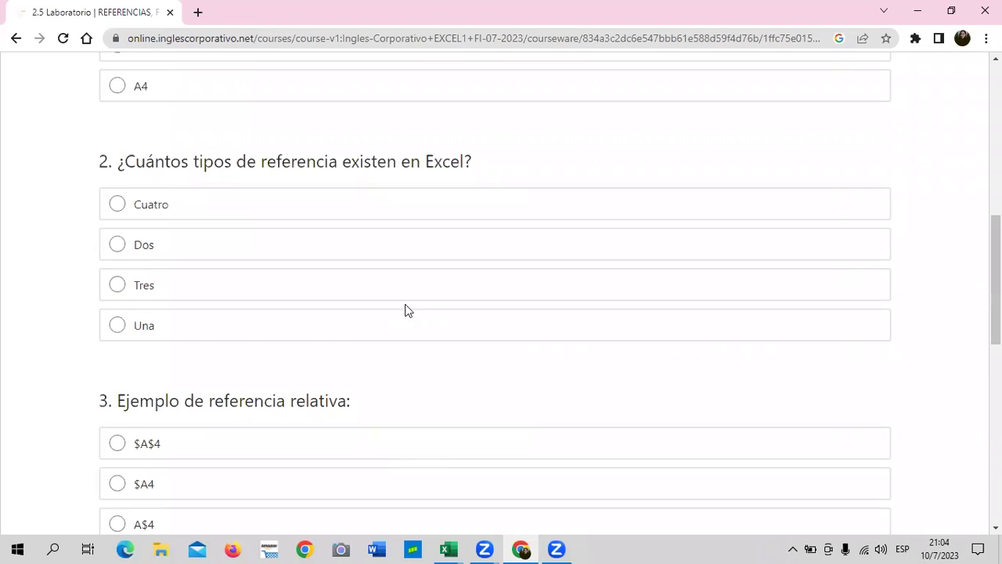
pyautogui.scroll(-4, 406, 310)
pyautogui.scroll(1, 406, 312)
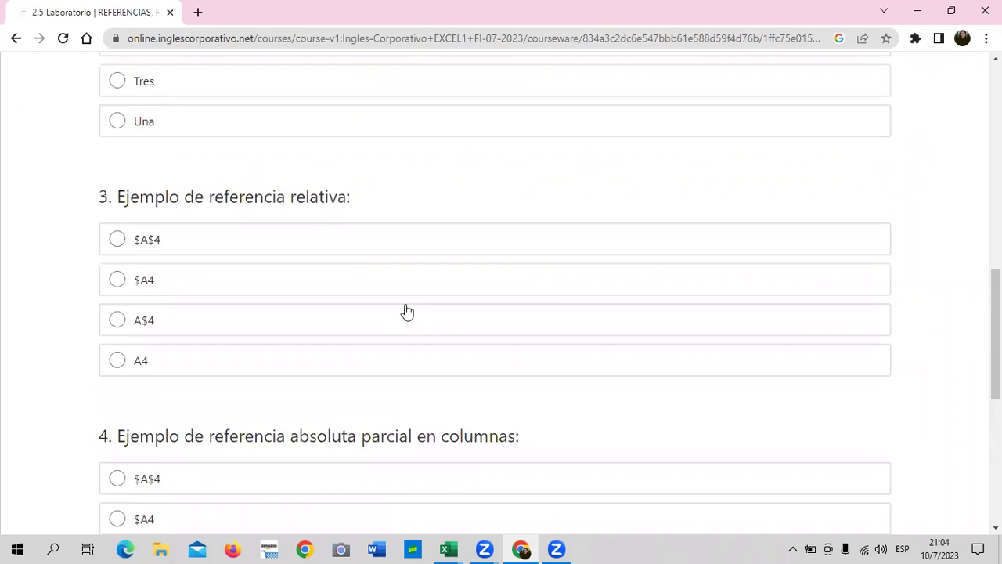
pyautogui.scroll(6, 406, 312)
pyautogui.scroll(1, 406, 310)
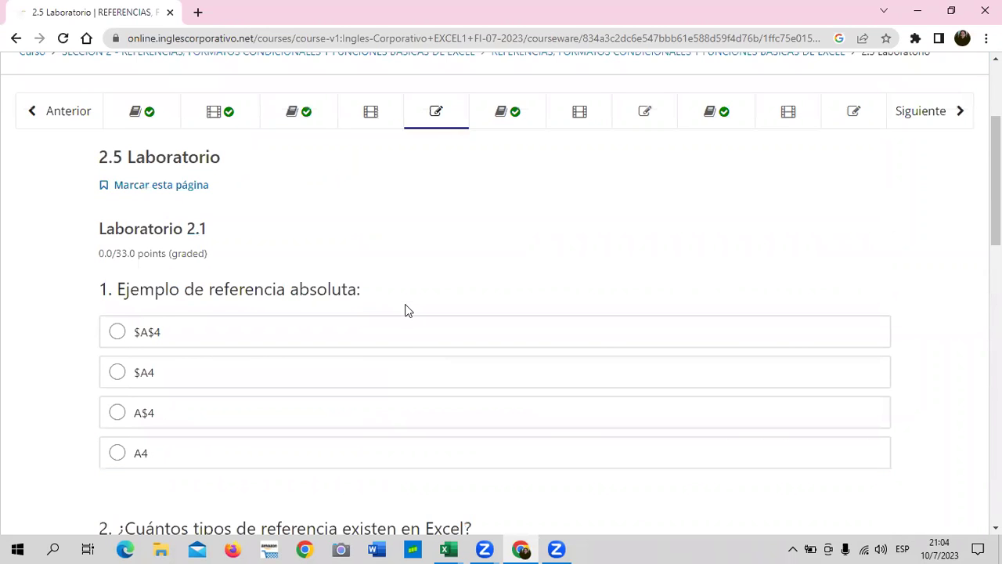
pyautogui.scroll(1, 406, 310)
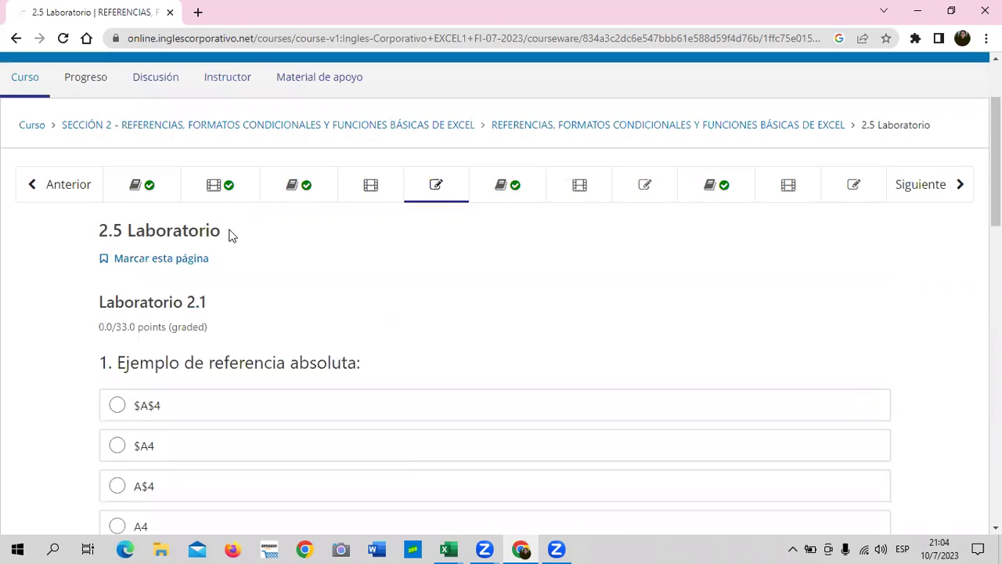
# Open the 2.8 Laboratorio quiz and scroll through its questions
pyautogui.click(641, 186)
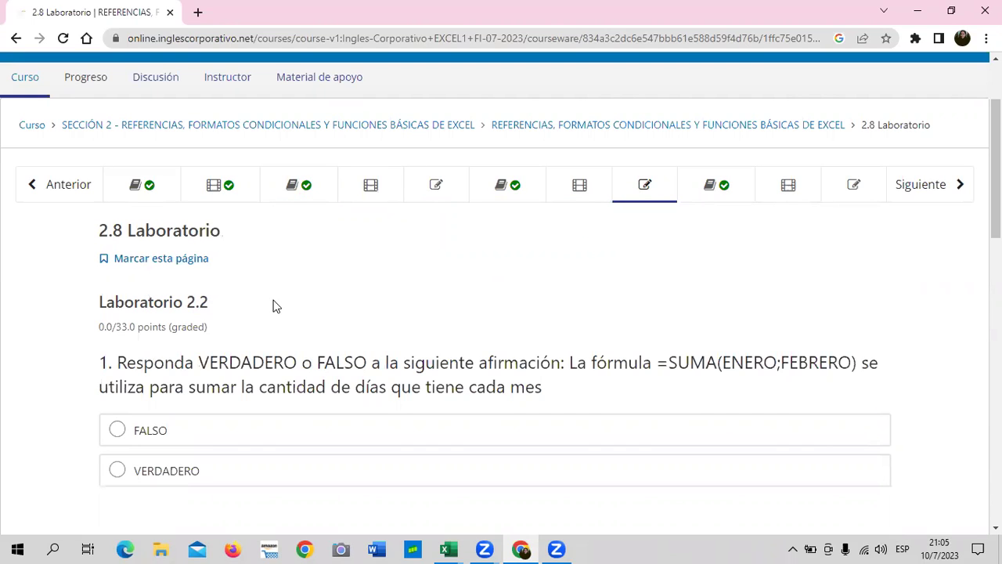
pyautogui.scroll(-3, 309, 318)
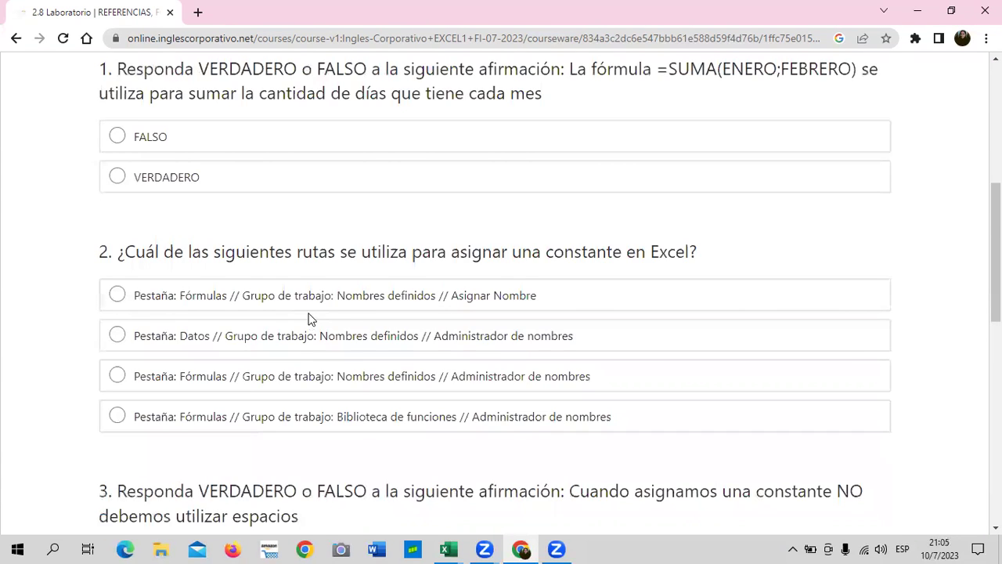
pyautogui.scroll(-2, 309, 319)
pyautogui.scroll(-5, 309, 314)
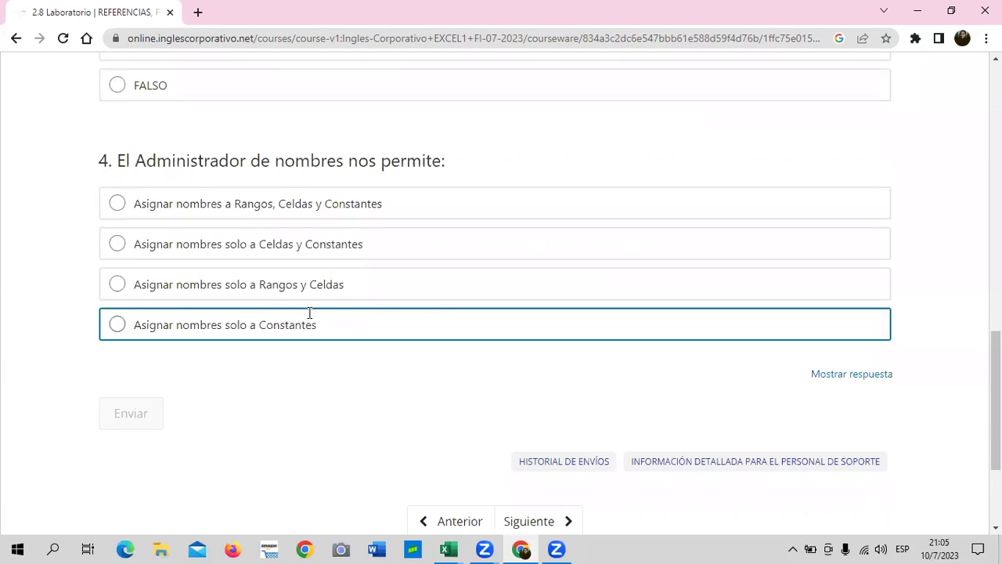
pyautogui.scroll(2, 309, 313)
pyautogui.scroll(6, 310, 313)
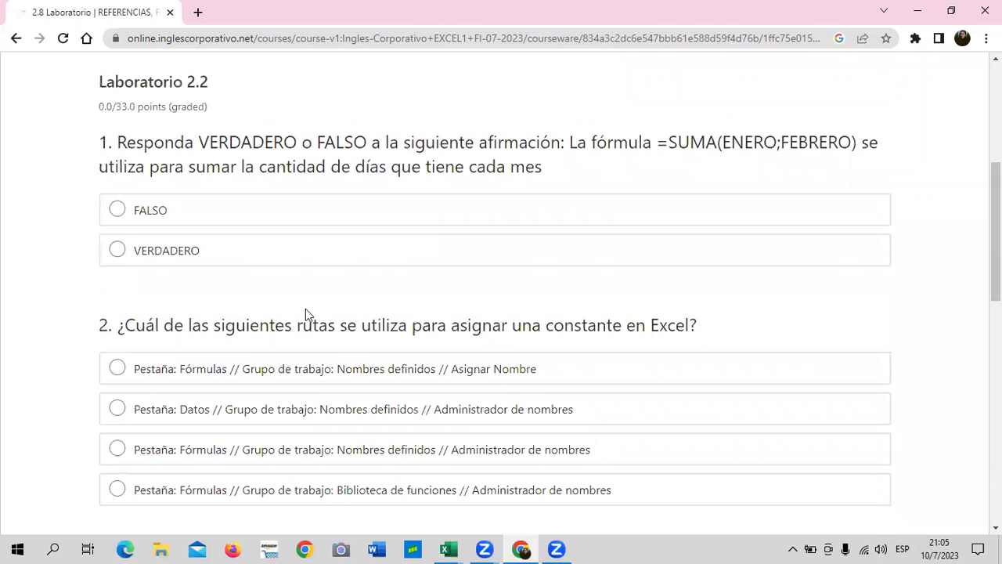
pyautogui.scroll(1, 306, 308)
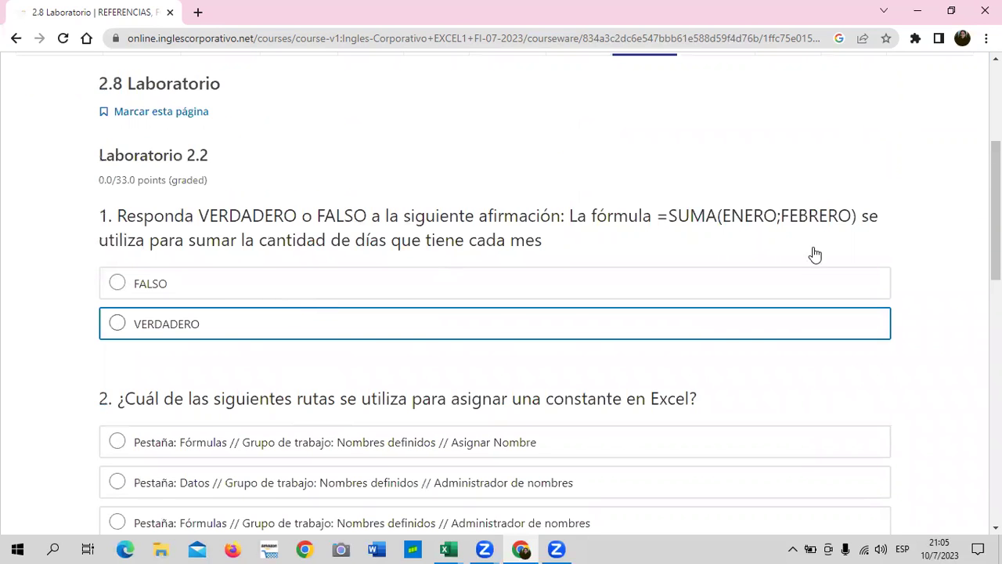
pyautogui.scroll(3, 814, 253)
# Review the 2.11 Laboratorio quiz (0.0/34.0 points), then return to the course outline
pyautogui.click(831, 267)
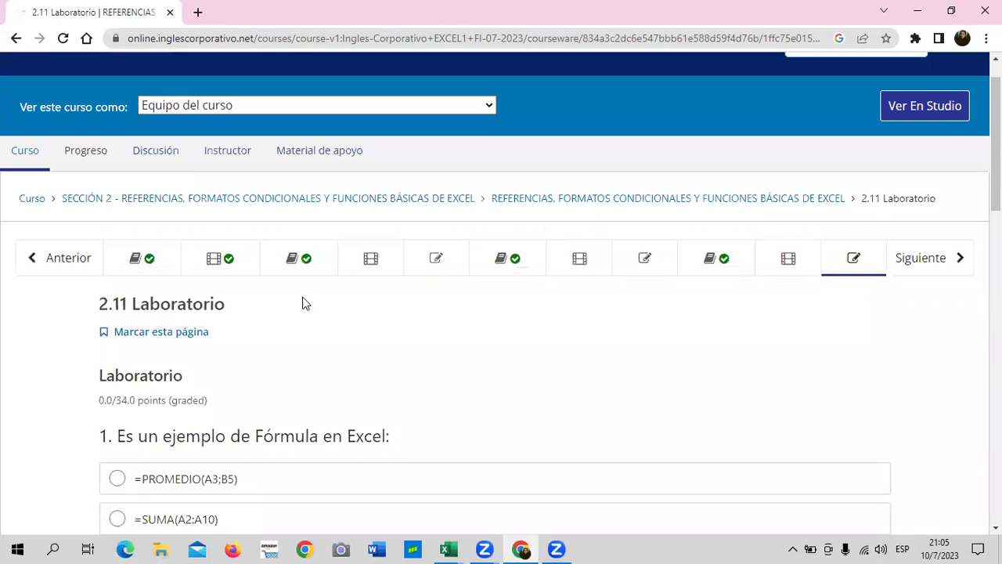
pyautogui.scroll(-1, 299, 296)
pyautogui.scroll(-4, 295, 294)
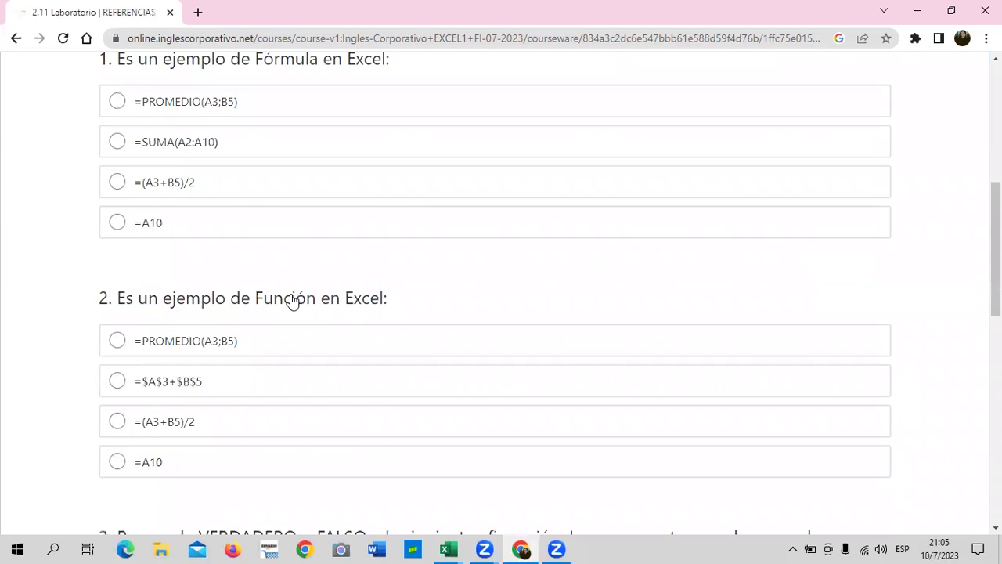
pyautogui.scroll(-8, 291, 302)
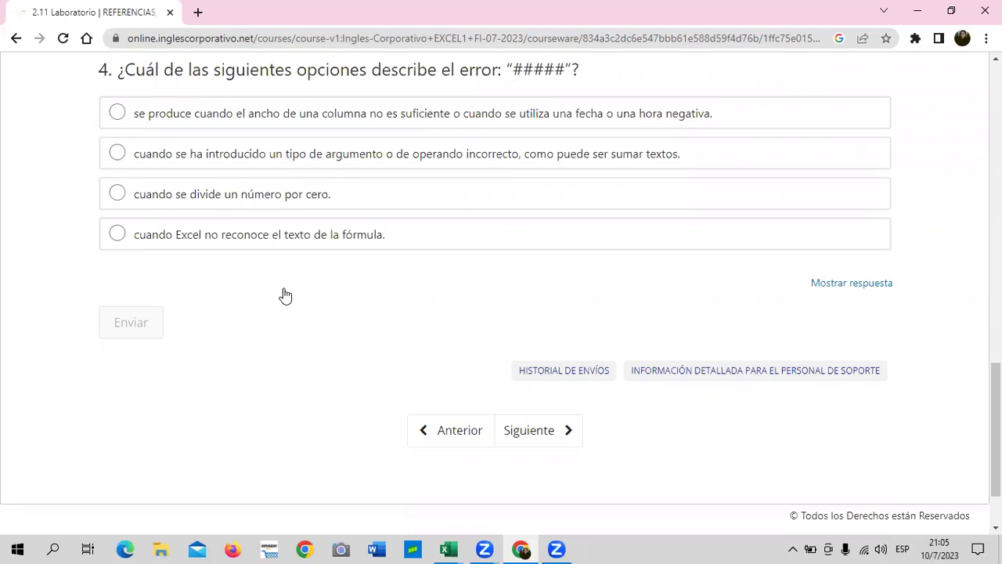
pyautogui.scroll(4, 284, 293)
pyautogui.scroll(4, 284, 294)
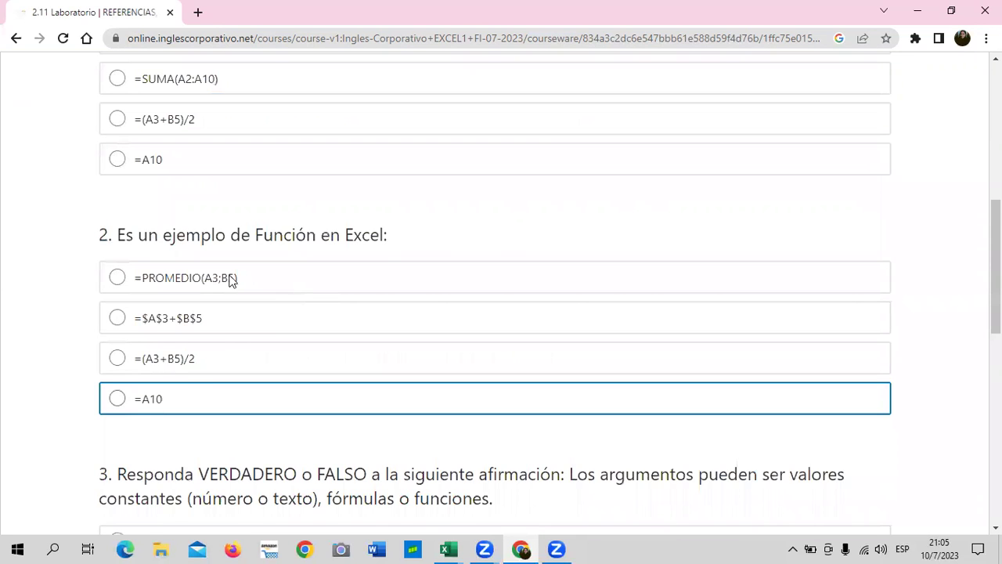
pyautogui.scroll(7, 35, 251)
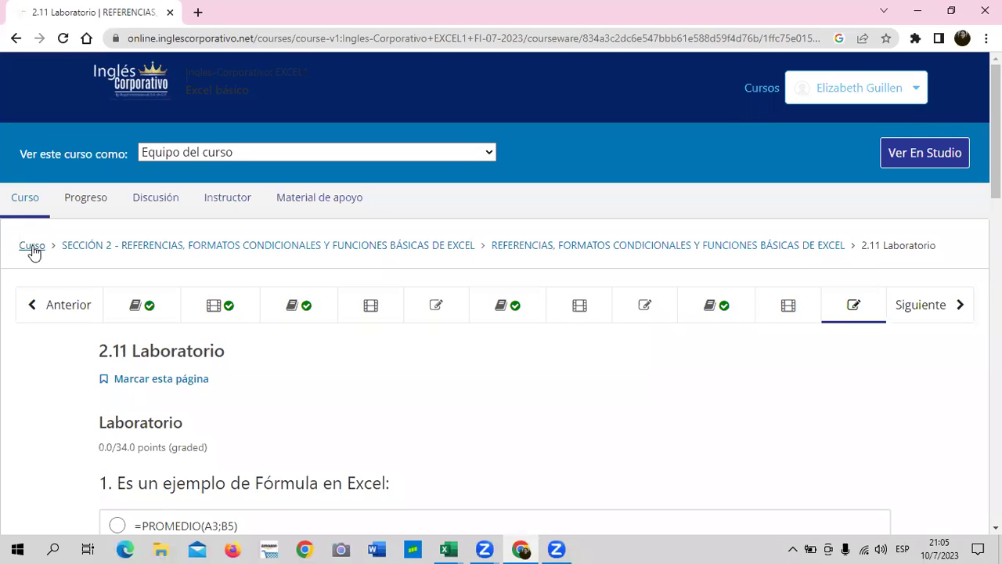
pyautogui.click(32, 246)
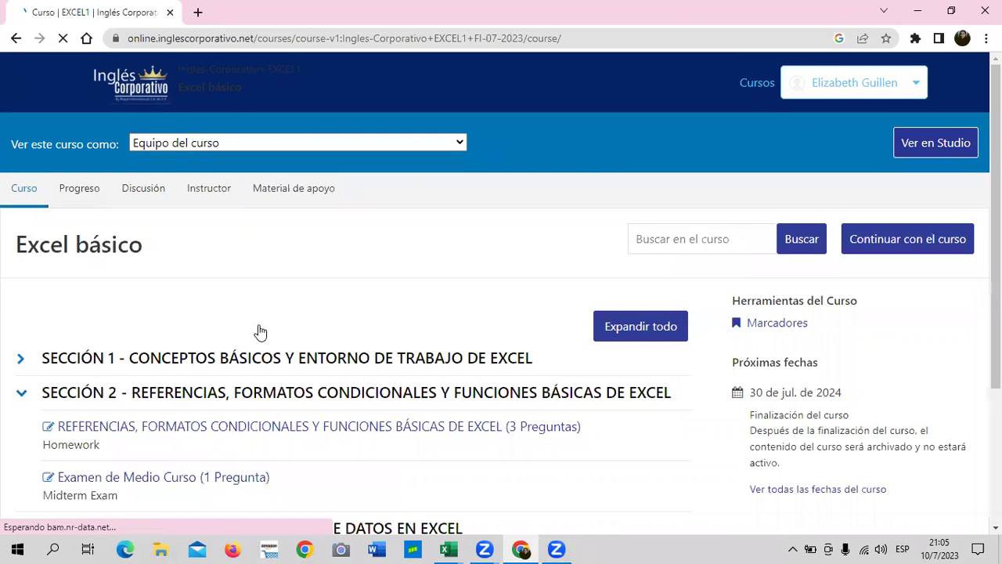
# Scroll the Excel básico course outline down to Sección 2's graded assignments
pyautogui.scroll(-2, 261, 331)
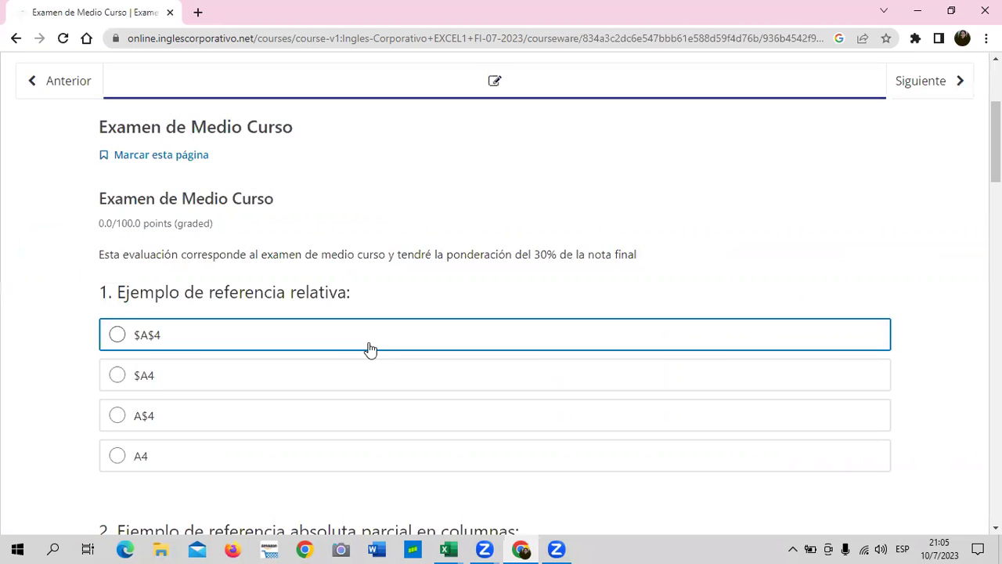
pyautogui.scroll(-2, 370, 348)
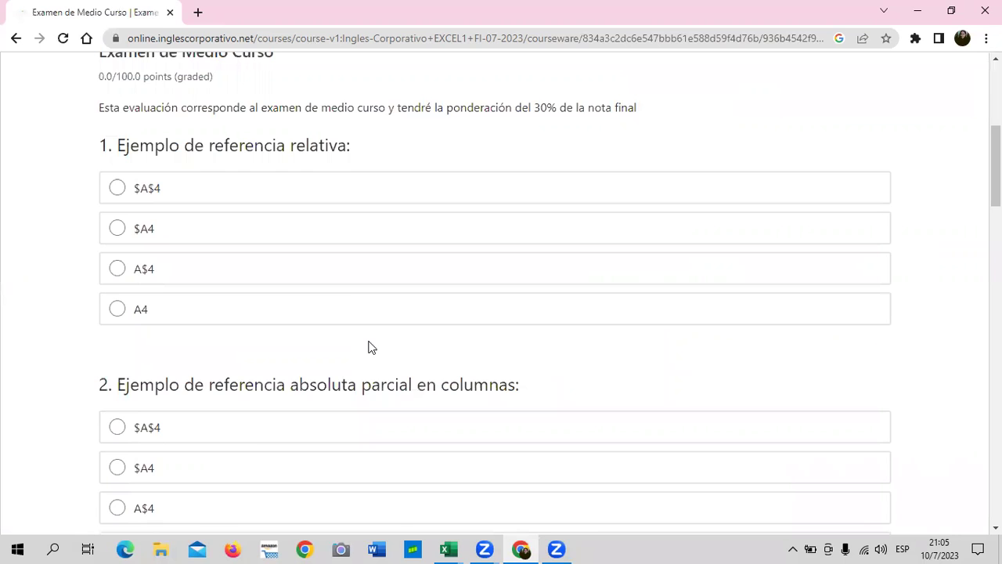
pyautogui.scroll(-1, 359, 346)
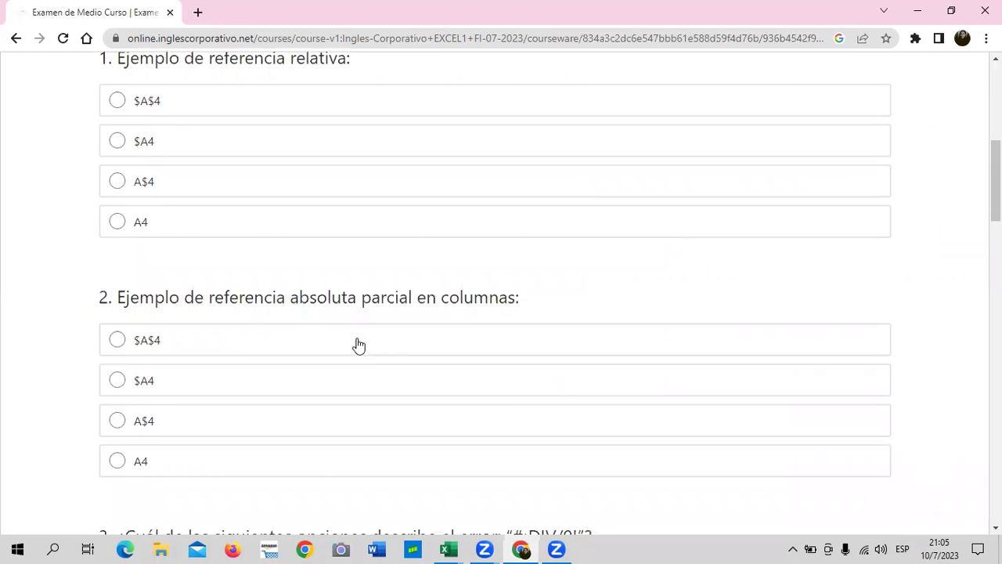
pyautogui.scroll(-4, 358, 346)
pyautogui.scroll(-3, 358, 345)
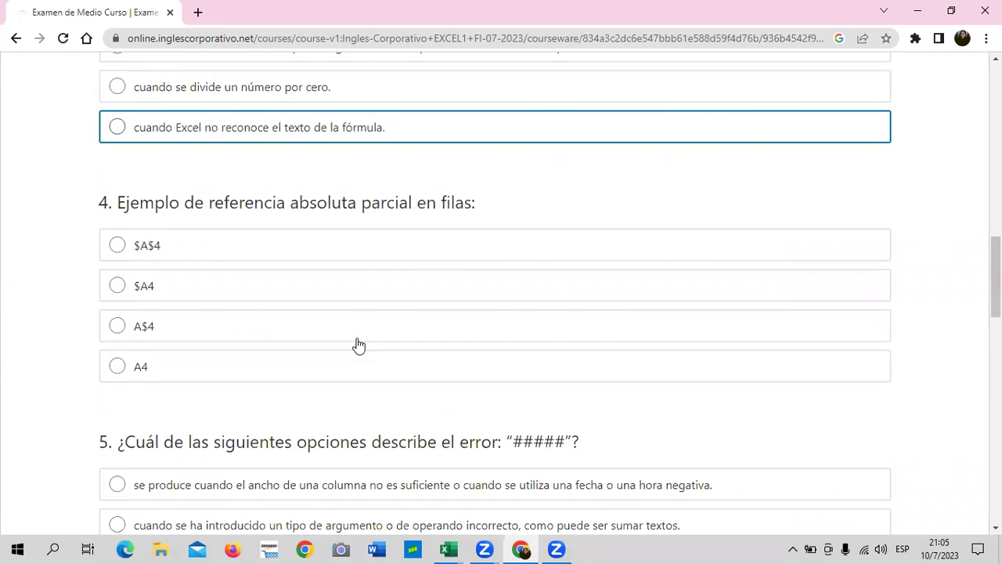
pyautogui.scroll(-3, 358, 345)
pyautogui.scroll(-4, 358, 345)
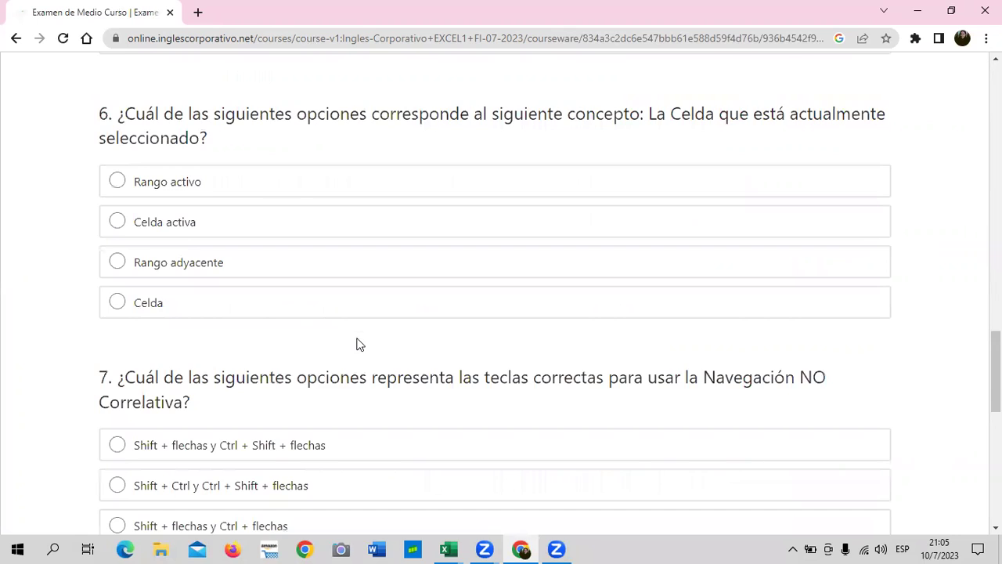
pyautogui.scroll(-4, 358, 345)
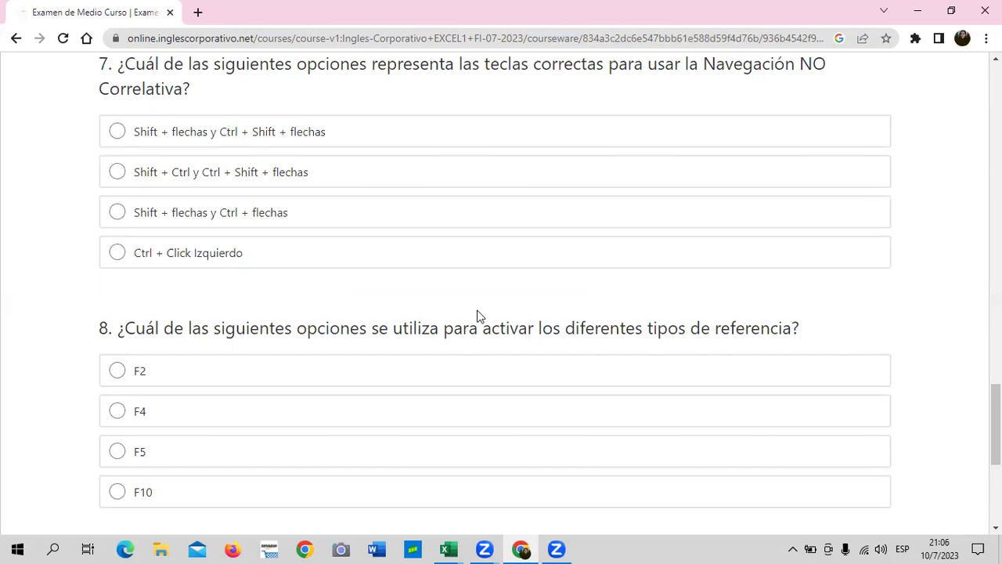
pyautogui.scroll(-1, 476, 317)
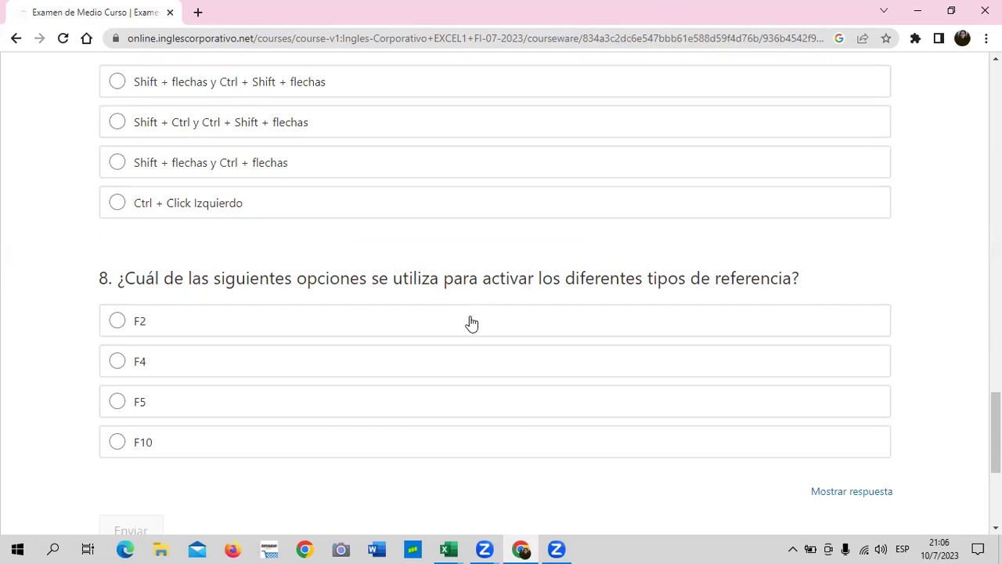
pyautogui.scroll(-5, 469, 319)
pyautogui.scroll(3, 405, 356)
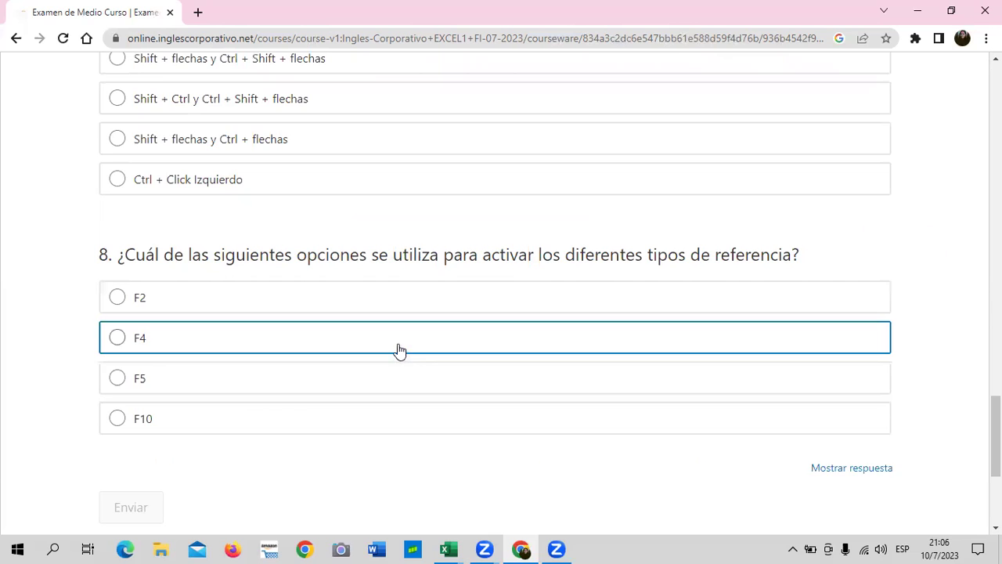
pyautogui.scroll(3, 399, 351)
pyautogui.scroll(4, 399, 351)
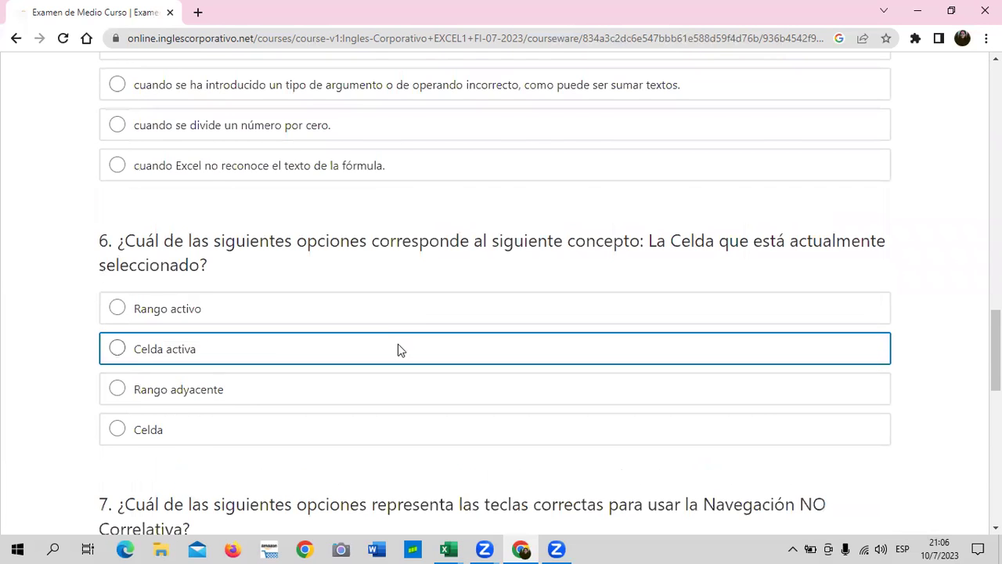
pyautogui.scroll(2, 398, 350)
pyautogui.scroll(3, 397, 349)
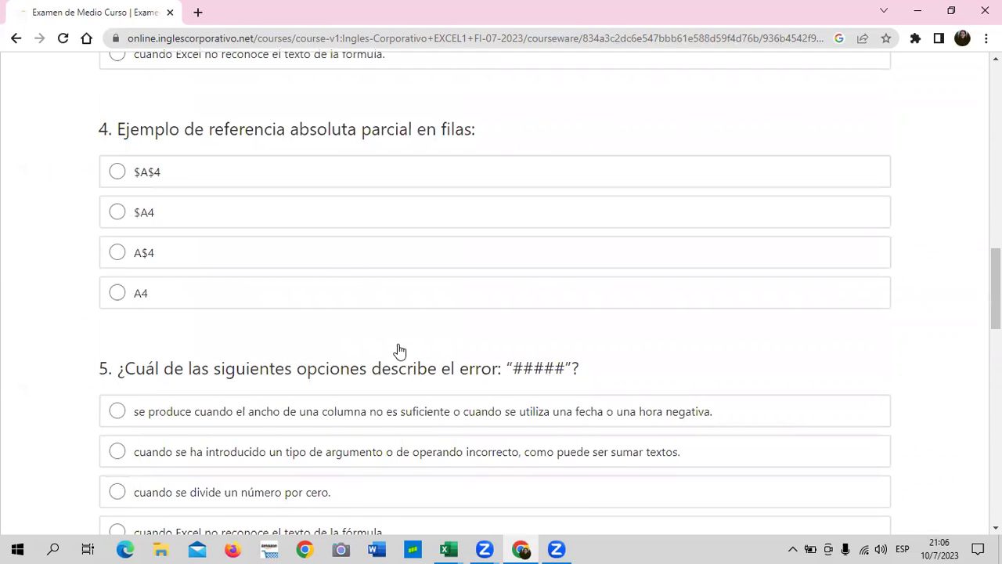
pyautogui.scroll(2, 399, 350)
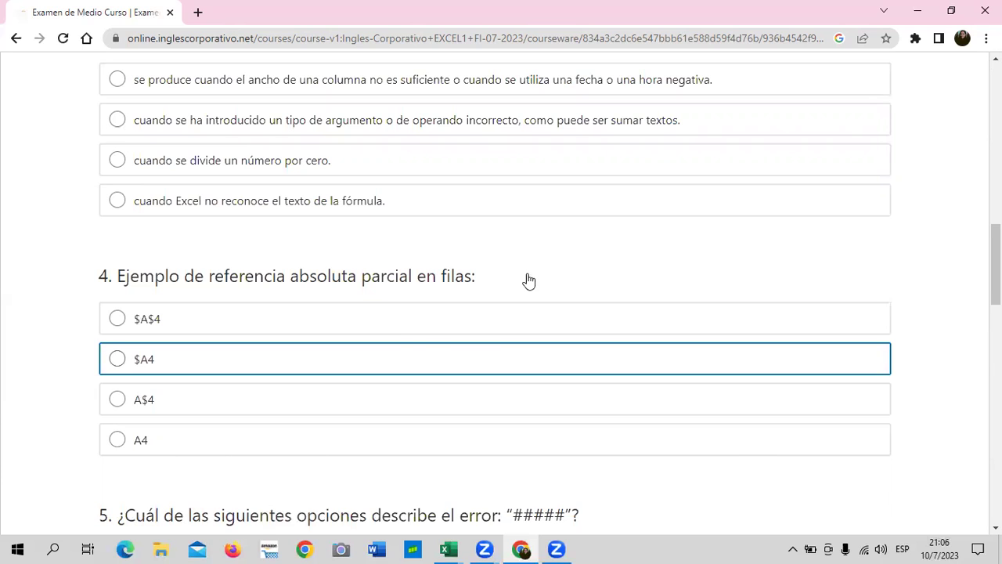
pyautogui.scroll(4, 526, 278)
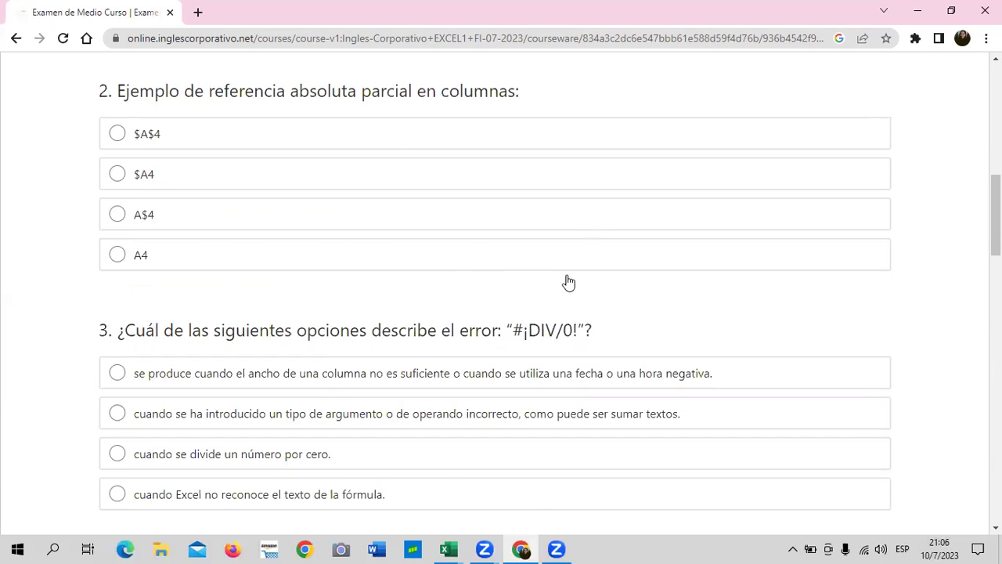
pyautogui.scroll(2, 564, 280)
pyautogui.scroll(6, 563, 280)
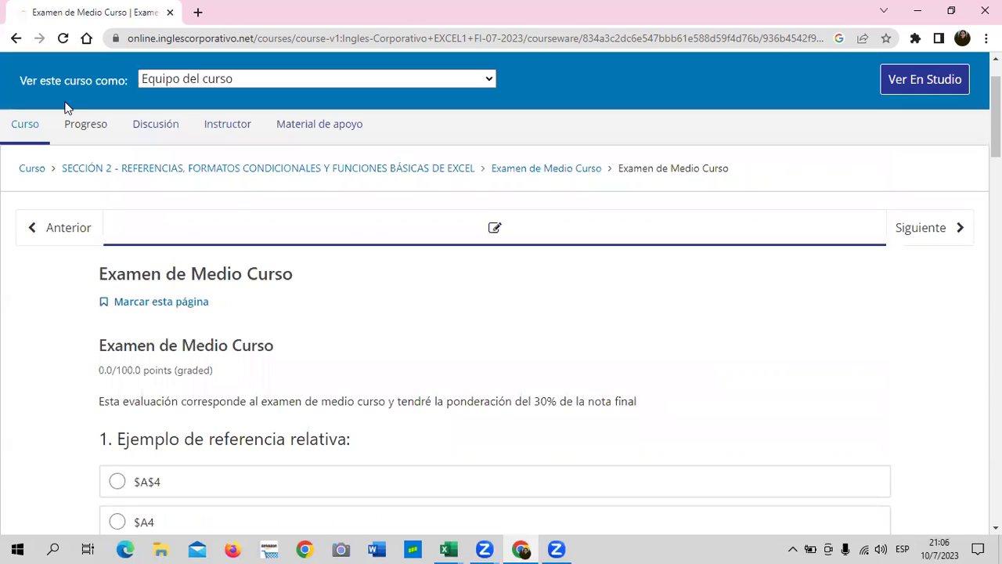
# From the Section 2 outline, open lesson 2.1 Objetivo de la lección, then switch to the Excel practice workbook
pyautogui.click(135, 171)
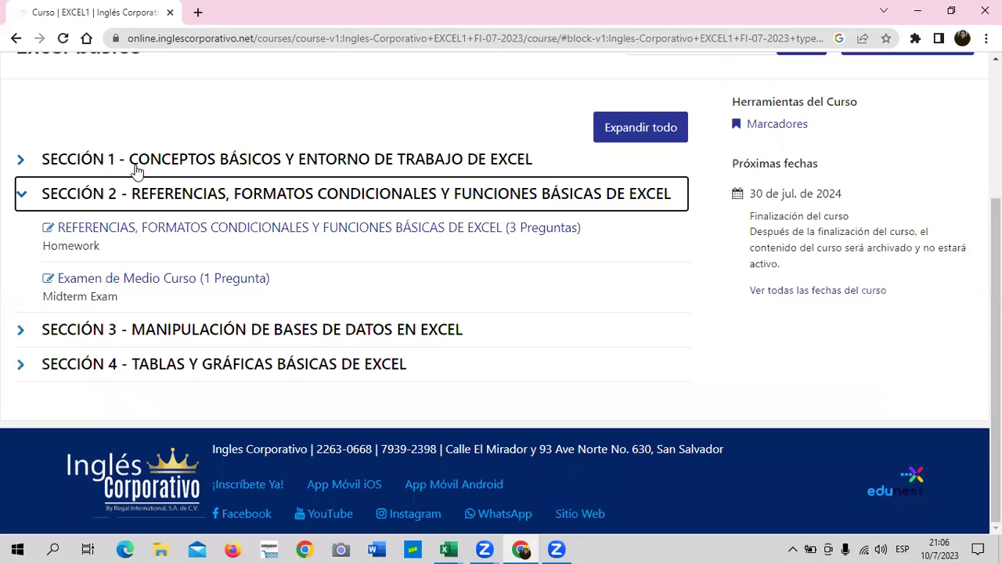
pyautogui.click(305, 225)
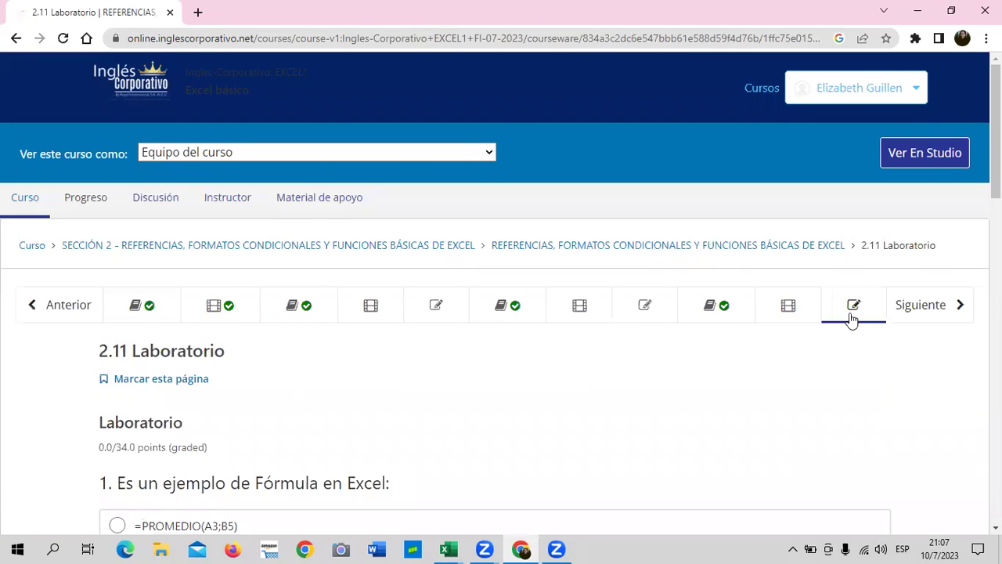
pyautogui.click(166, 305)
pyautogui.scroll(-1, 474, 443)
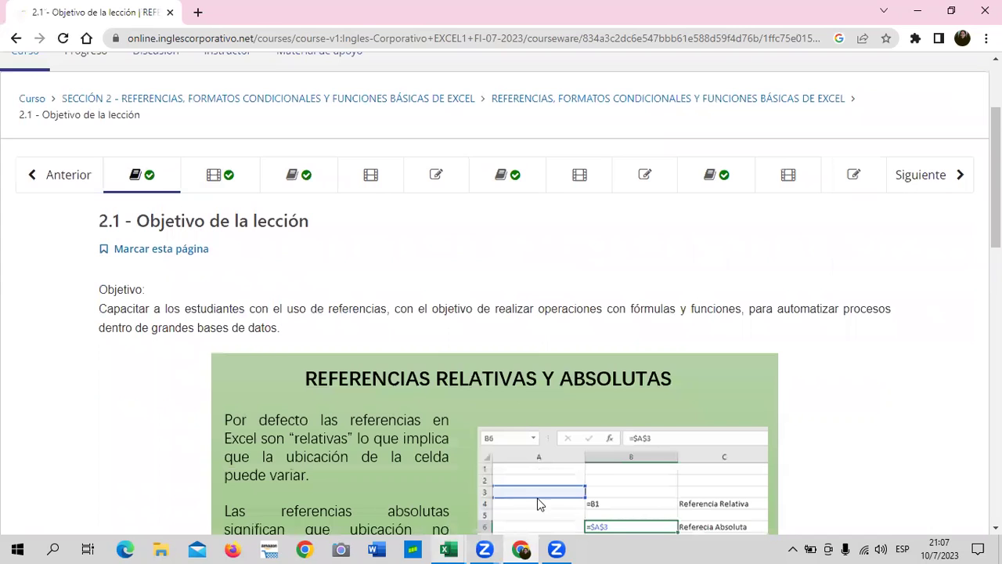
pyautogui.moveTo(447, 548)
pyautogui.click(538, 503)
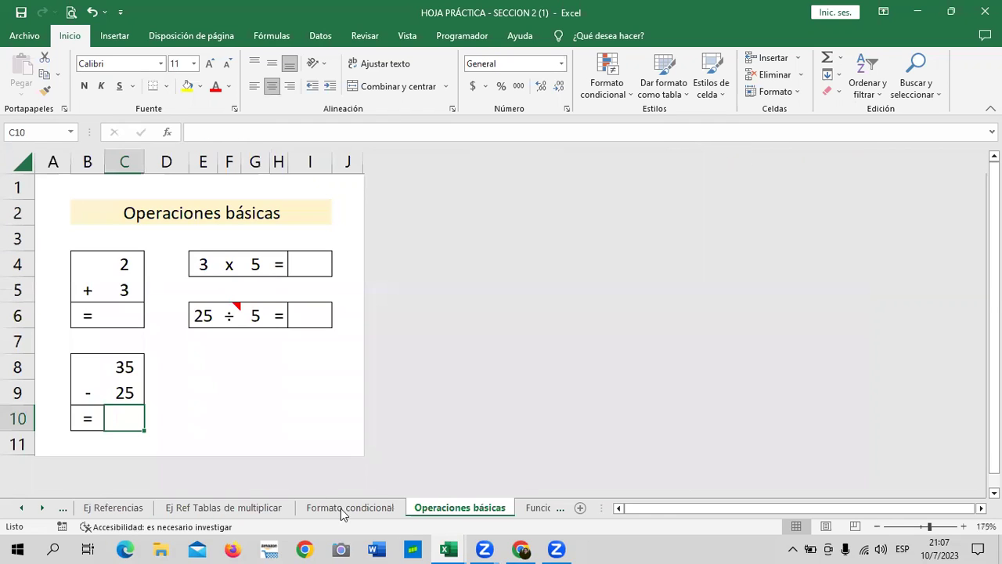
# Flip between the Ej Ref Tablas de multiplicar, Referencias and Ej Referencias sheets
pyautogui.click(163, 509)
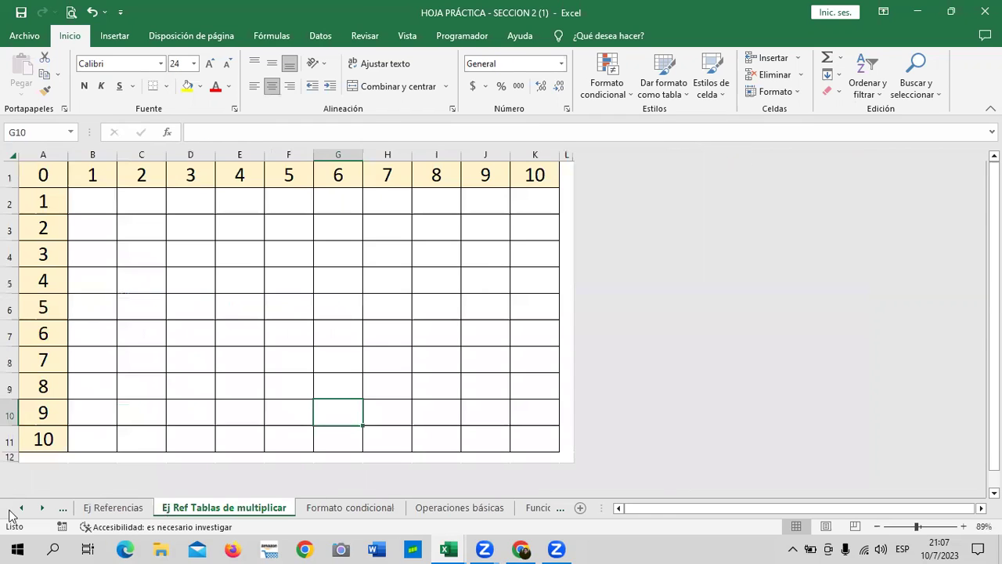
pyautogui.hotkey('ctrl', 'pageup')
pyautogui.click(22, 509)
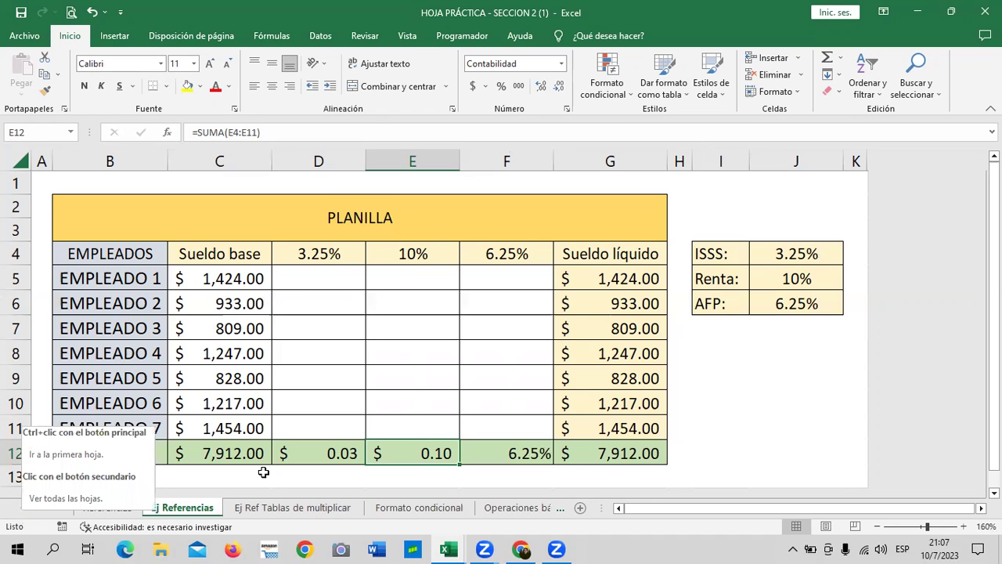
pyautogui.click(262, 472)
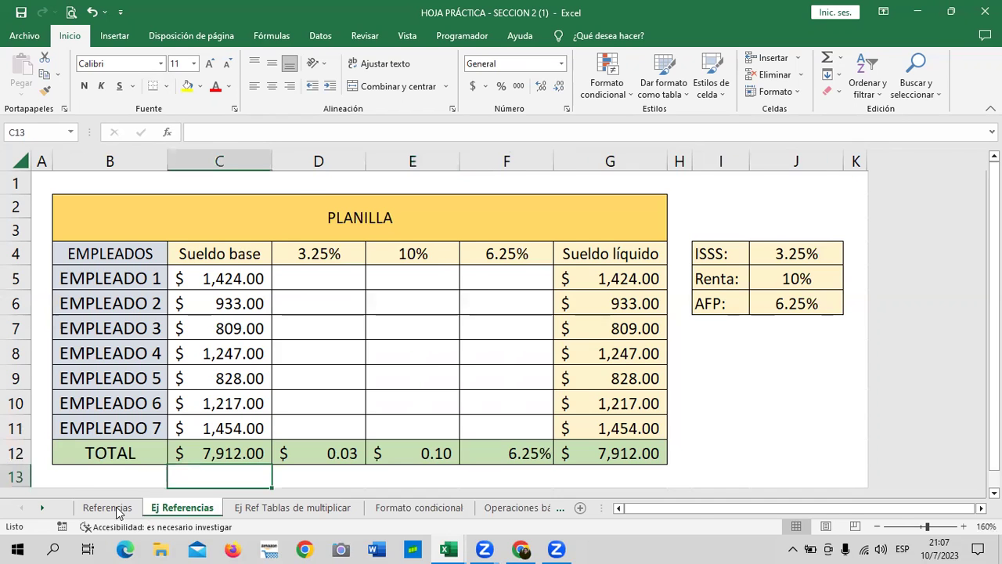
pyautogui.click(118, 511)
pyautogui.moveTo(699, 511)
pyautogui.mouseDown()
pyautogui.moveTo(717, 487)
pyautogui.moveTo(80, 461)
pyautogui.mouseUp()
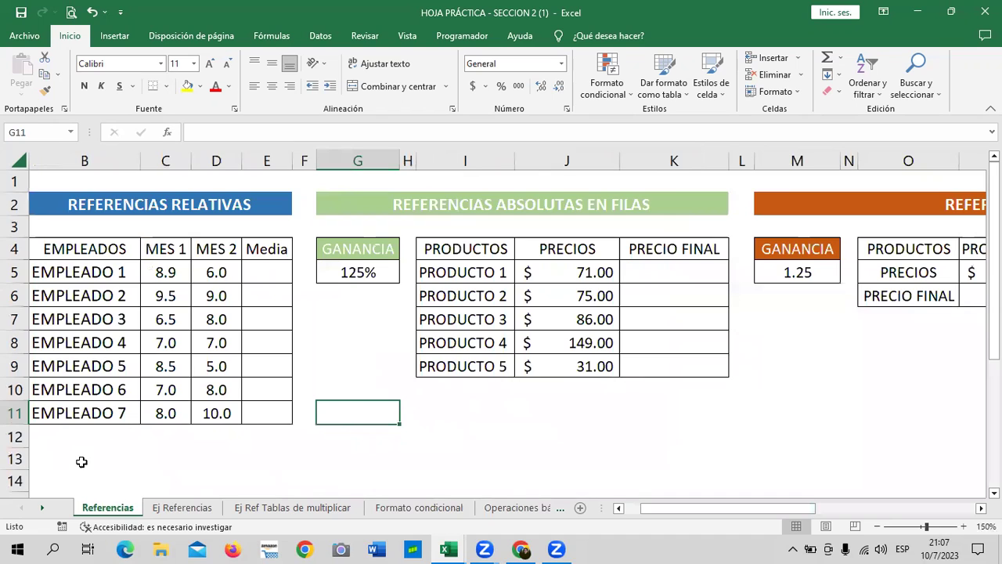
pyautogui.click(176, 509)
pyautogui.click(753, 394)
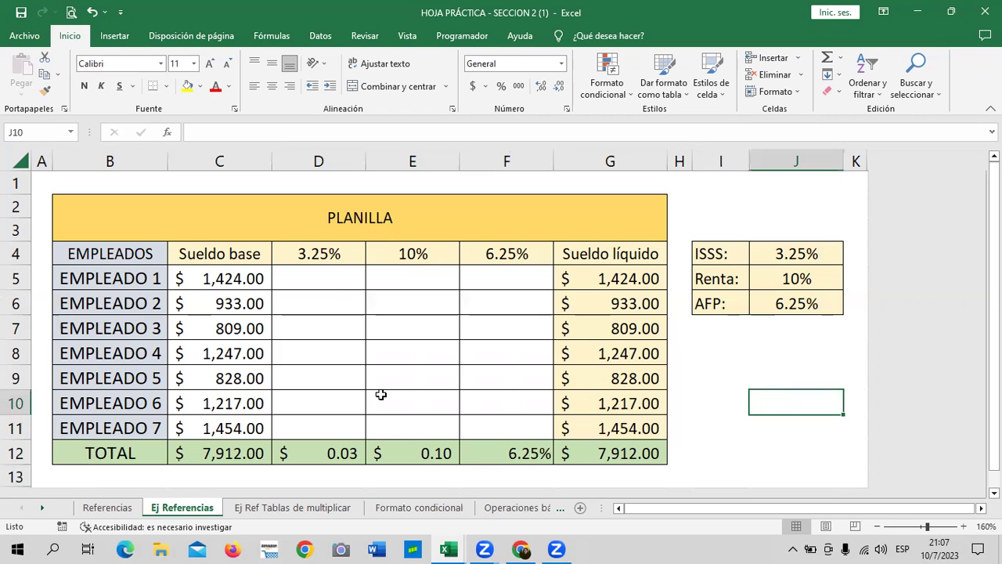
# Look at the Formato condicional and Operaciones básicas sheets, then return to the Ej Referencias payroll sheet
pyautogui.click(415, 507)
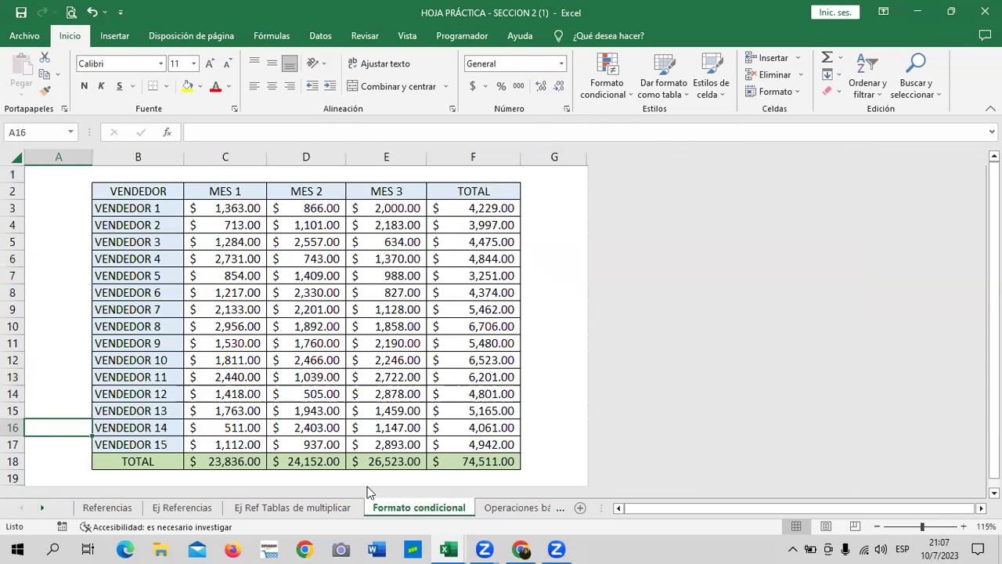
pyautogui.click(558, 209)
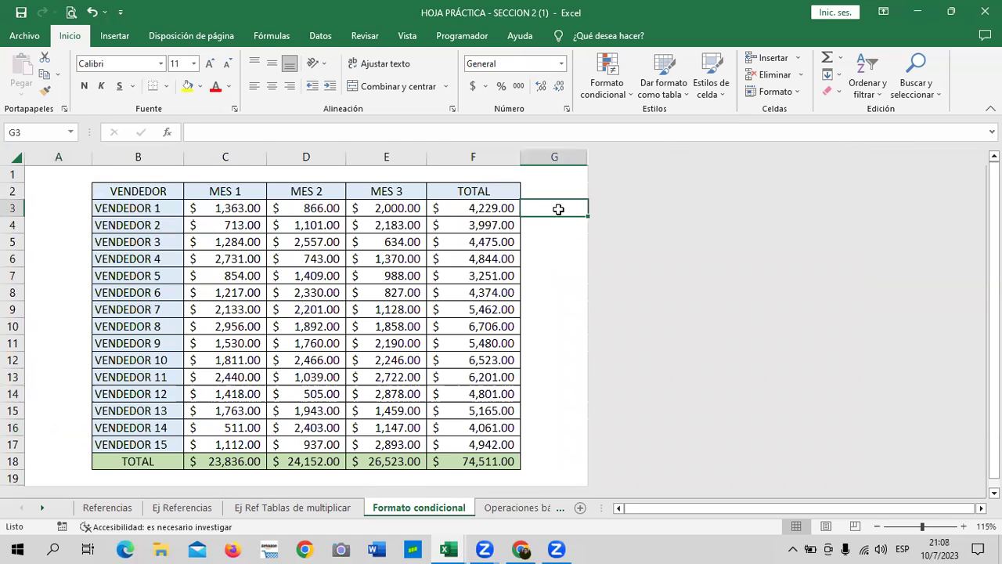
pyautogui.click(501, 506)
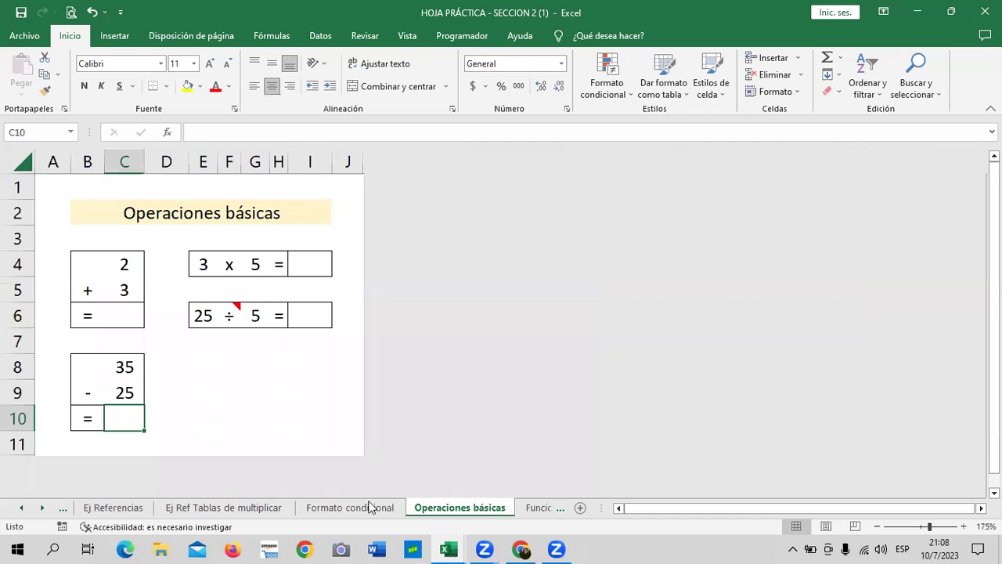
pyautogui.click(335, 509)
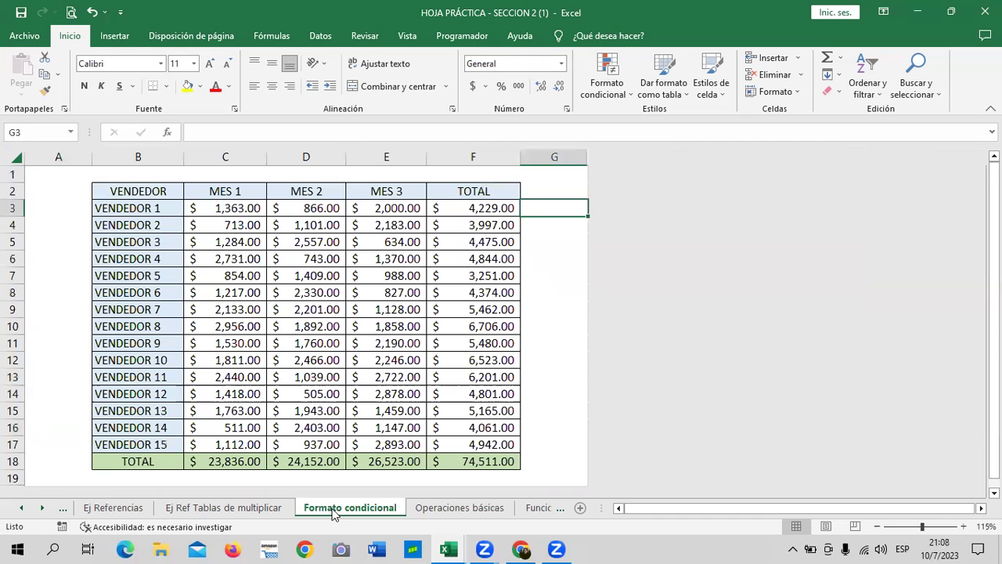
pyautogui.click(114, 508)
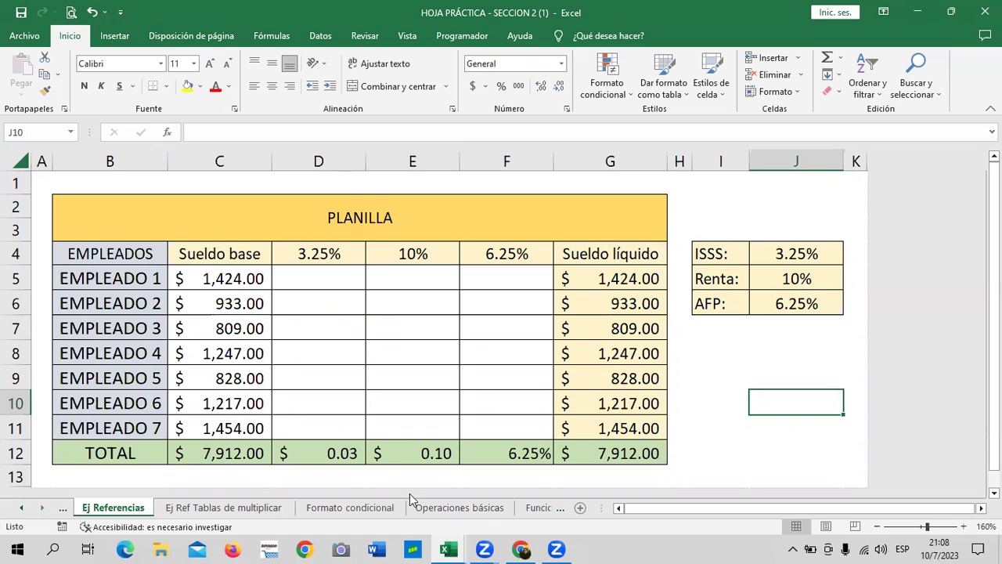
# Browse the Operaciones básicas, Funciones de texto and Promedio sheets, then scroll back to earlier sheet tabs
pyautogui.scroll(-2, 329, 507)
pyautogui.click(231, 513)
pyautogui.click(284, 396)
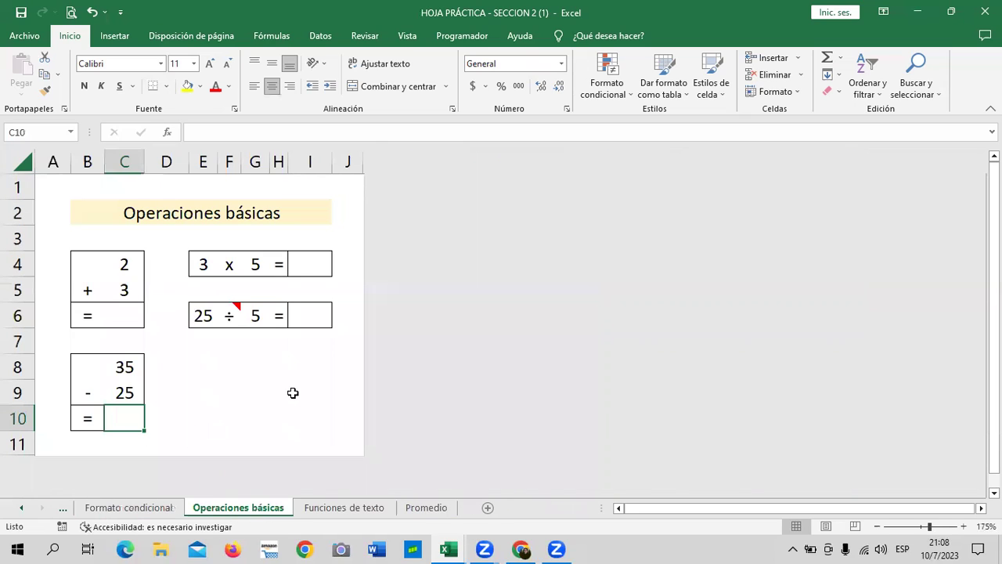
pyautogui.click(358, 507)
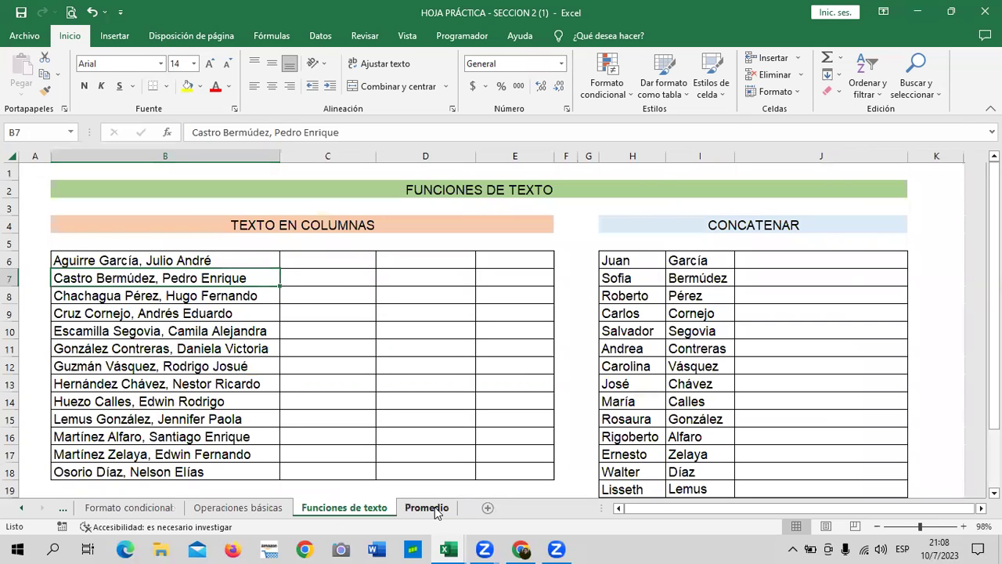
pyautogui.click(437, 512)
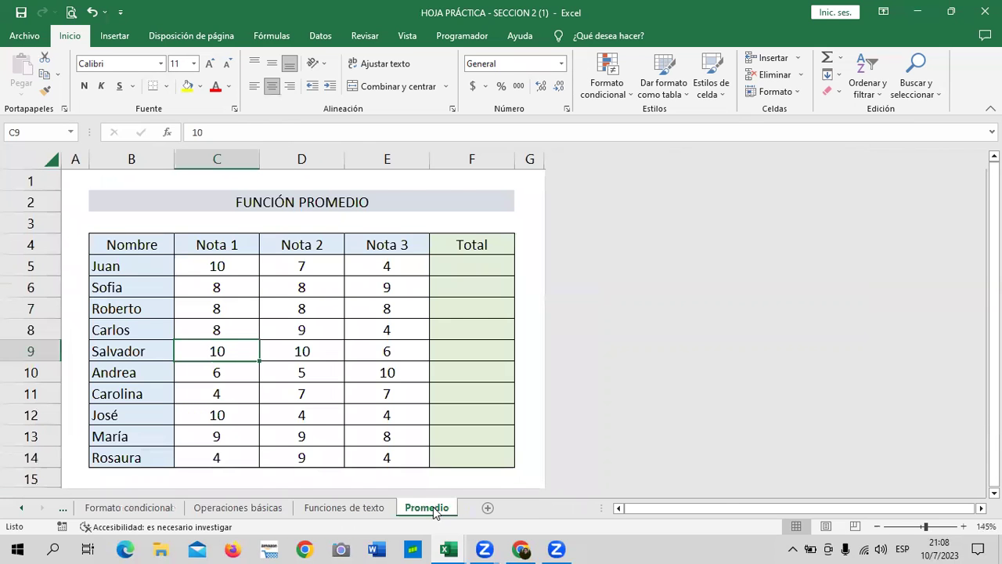
pyautogui.click(517, 217)
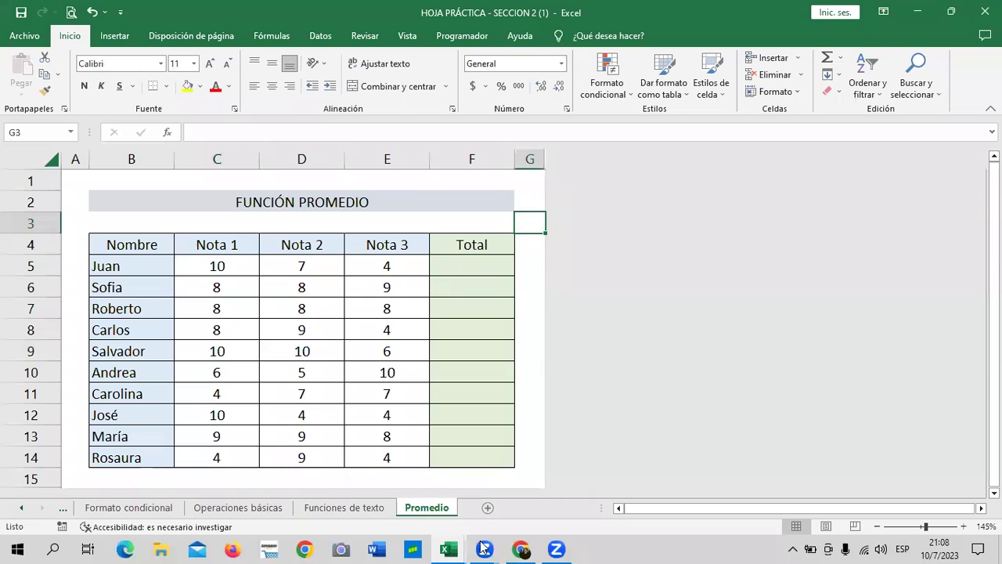
pyautogui.click(22, 508)
pyautogui.click(22, 509)
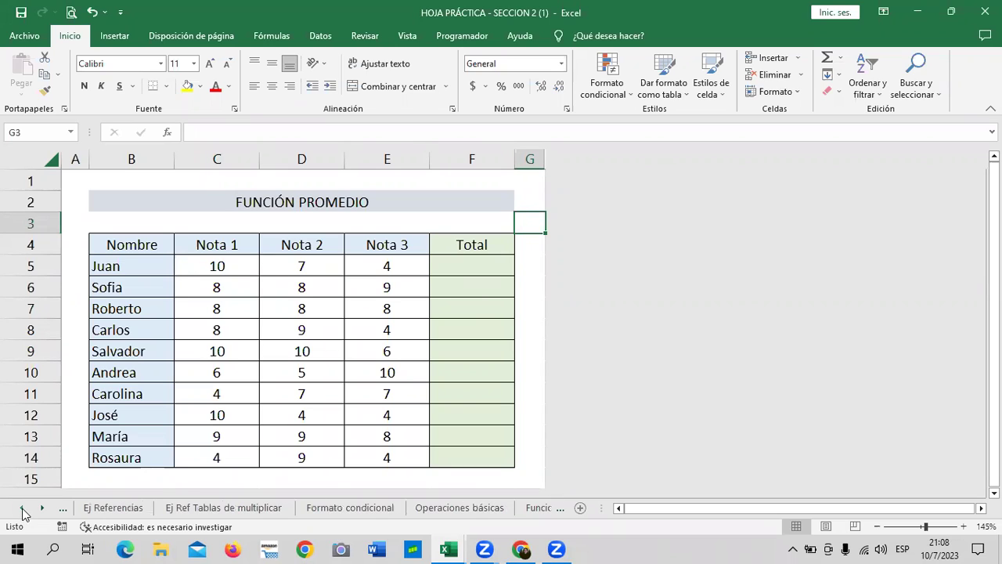
pyautogui.click(22, 508)
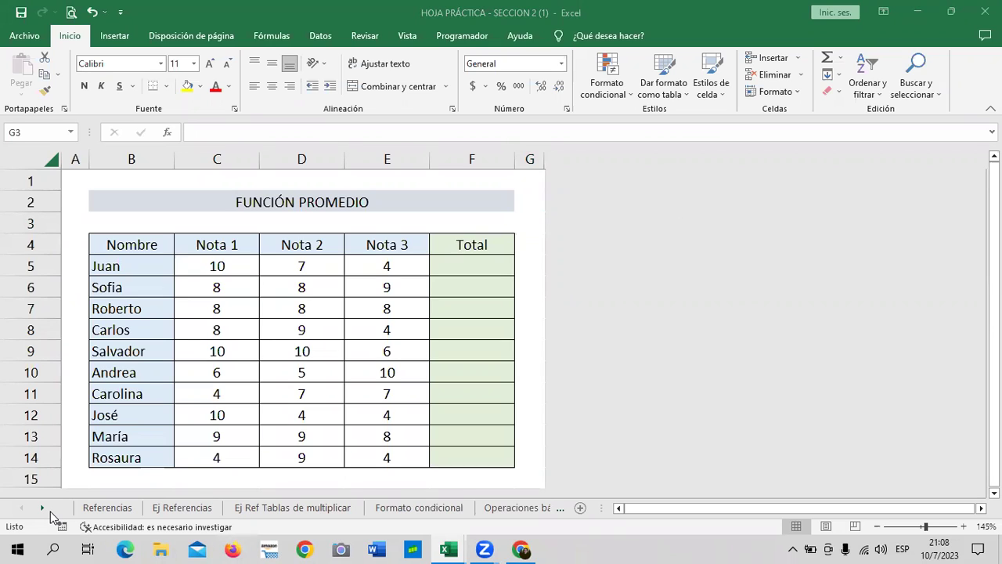
# Return to the Ej Referencias sheet, select D11, then bring up lesson 2.1 in the browser
pyautogui.click(440, 509)
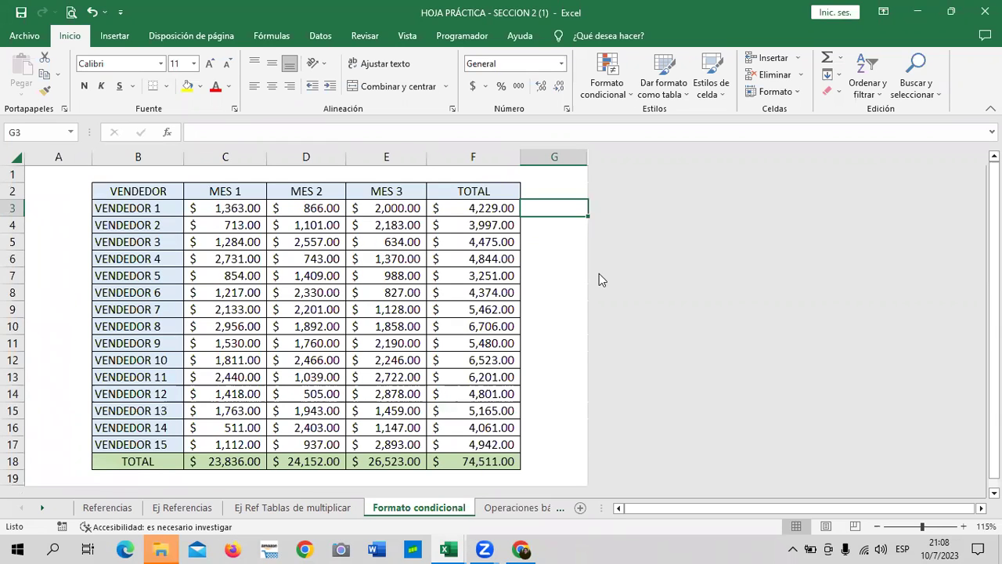
pyautogui.click(531, 252)
pyautogui.click(101, 508)
pyautogui.click(185, 509)
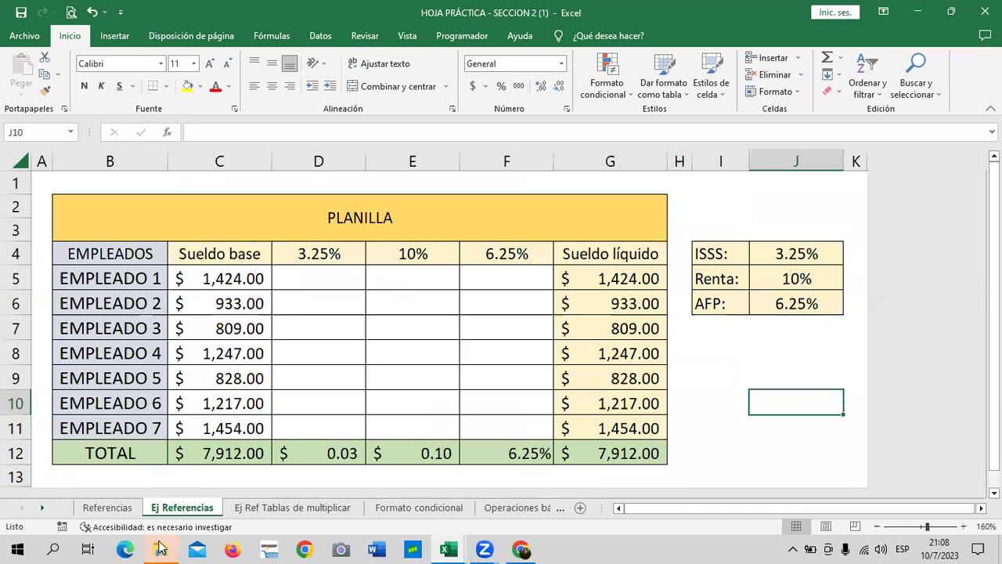
pyautogui.moveTo(160, 548)
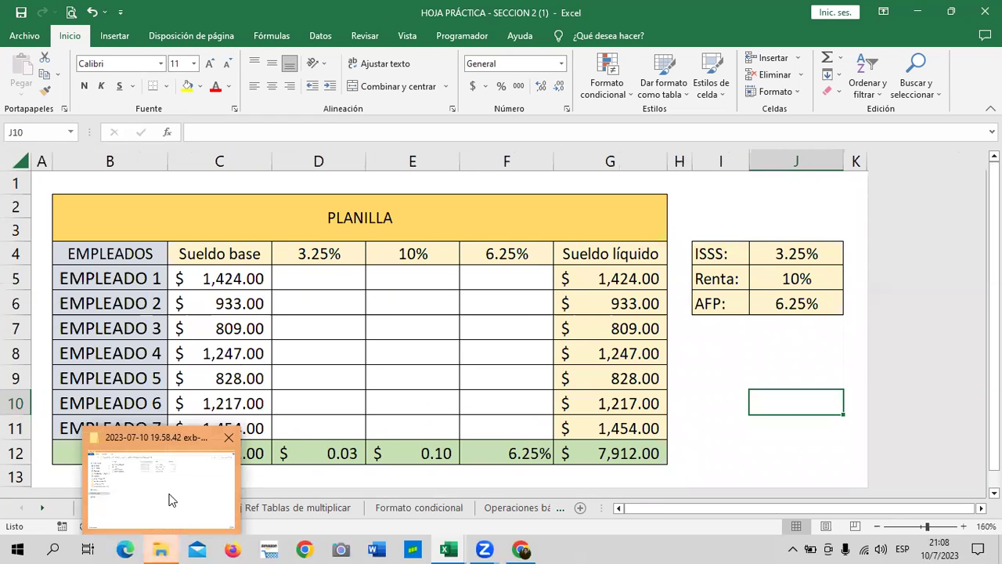
pyautogui.click(332, 421)
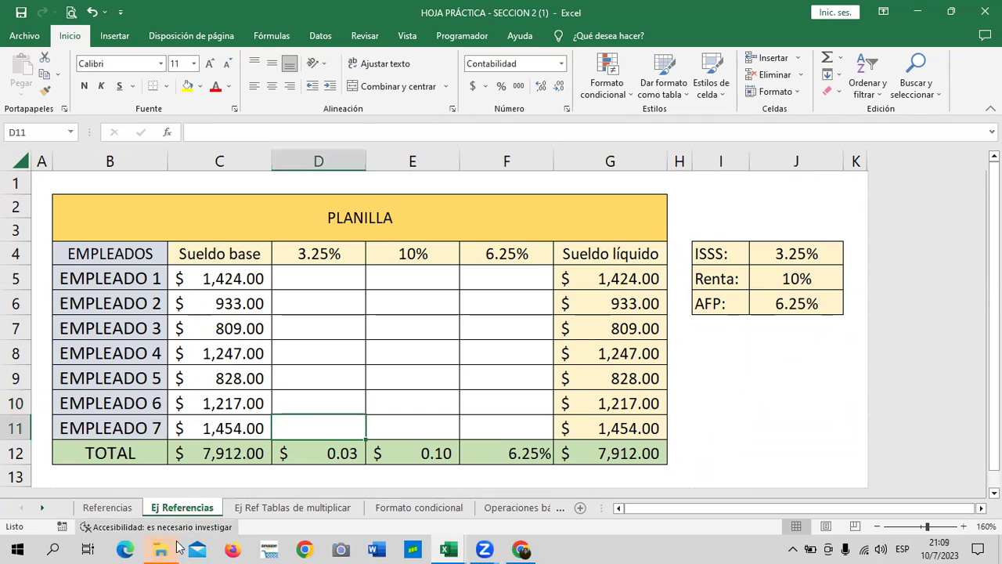
pyautogui.moveTo(162, 548)
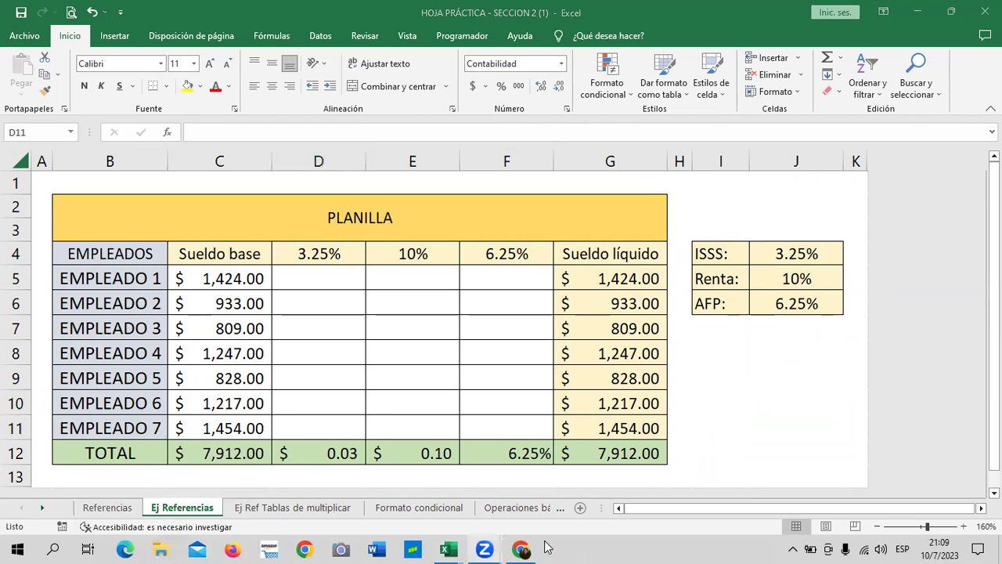
pyautogui.click(522, 548)
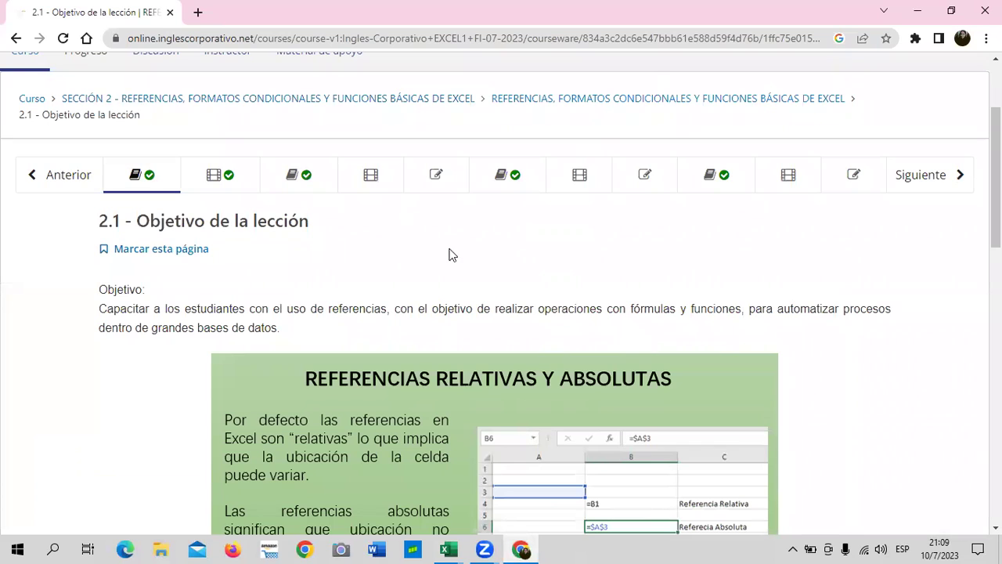
pyautogui.scroll(-2, 302, 316)
pyautogui.scroll(1, 301, 317)
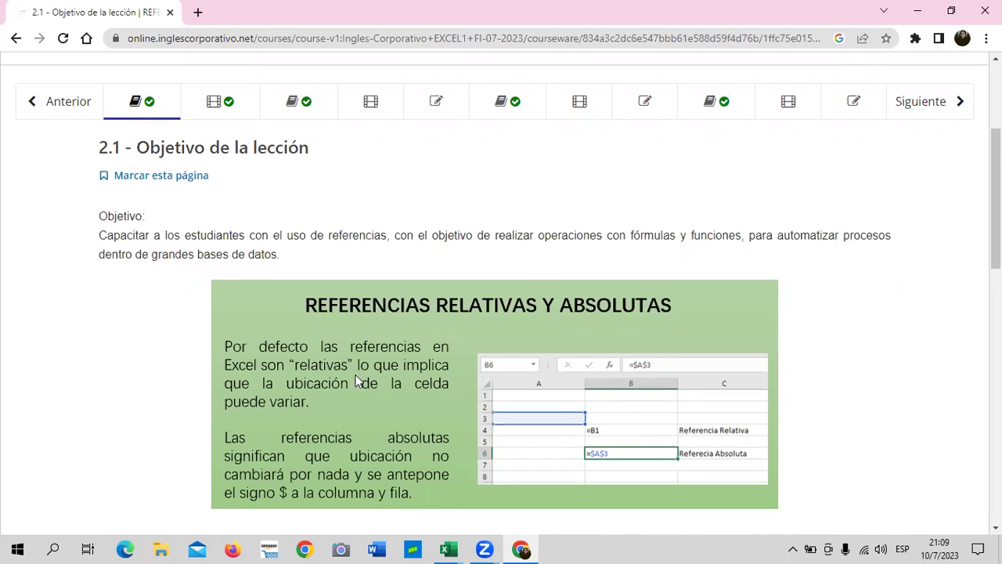
pyautogui.scroll(-1, 356, 380)
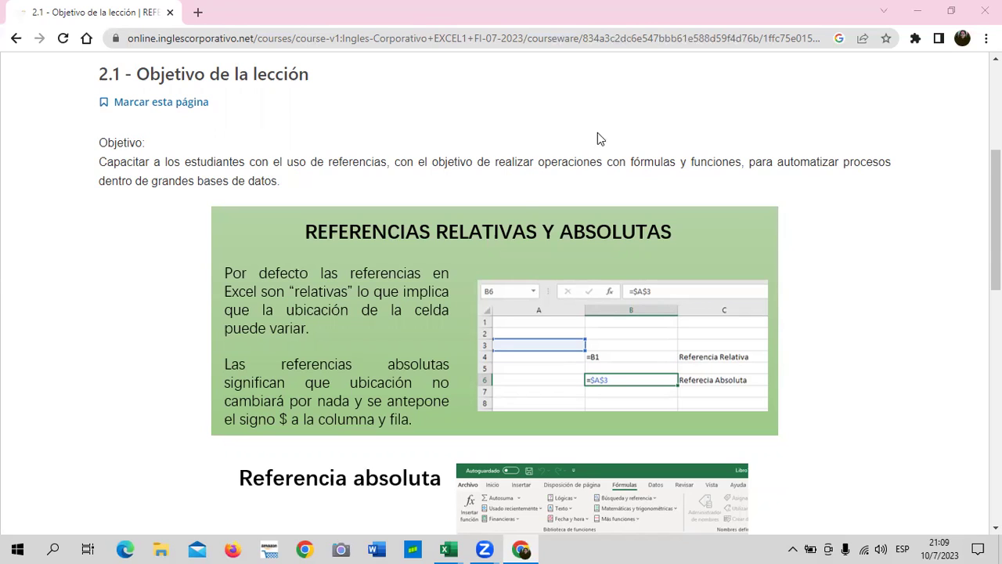
pyautogui.scroll(-1, 402, 344)
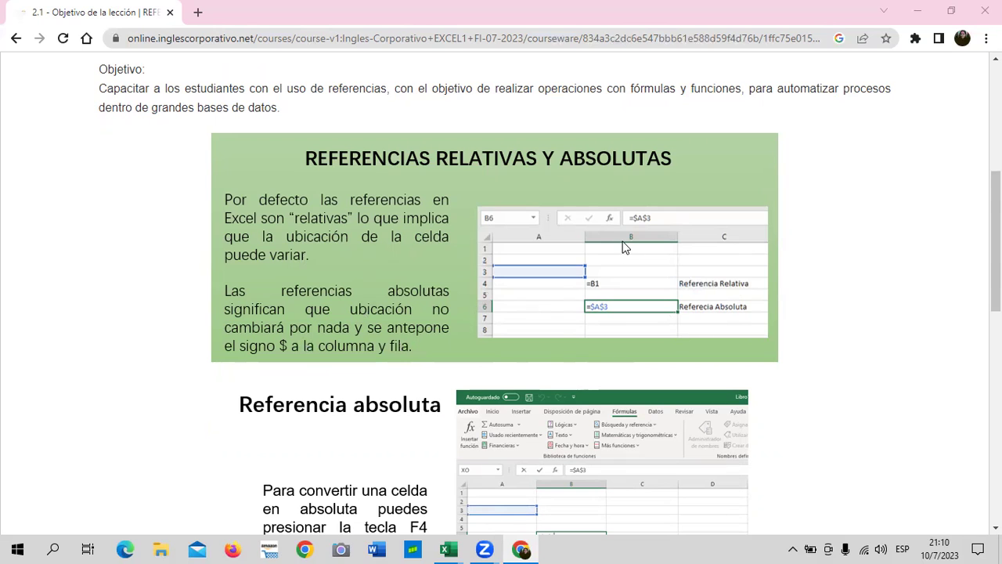
pyautogui.scroll(-2, 581, 339)
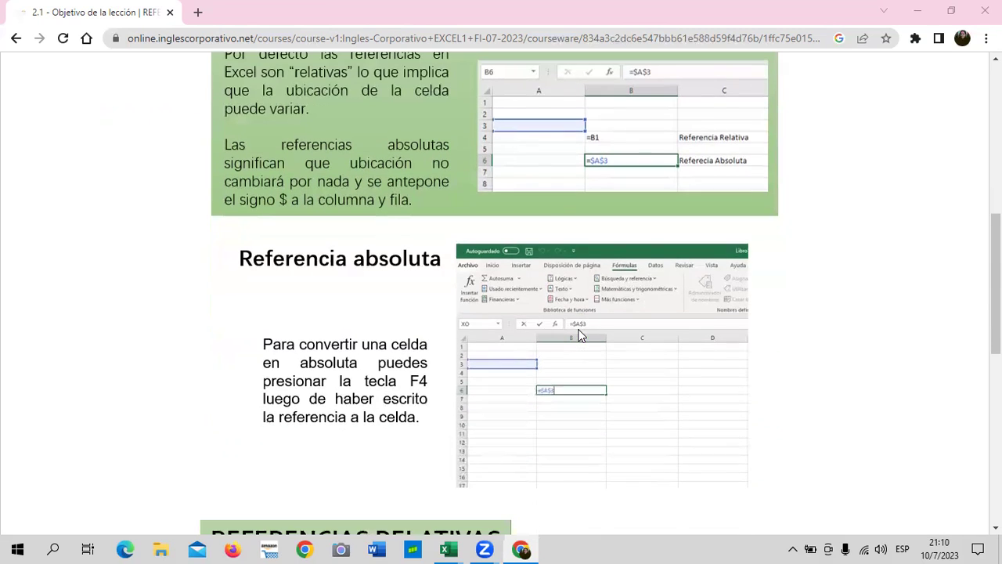
pyautogui.scroll(-1, 582, 335)
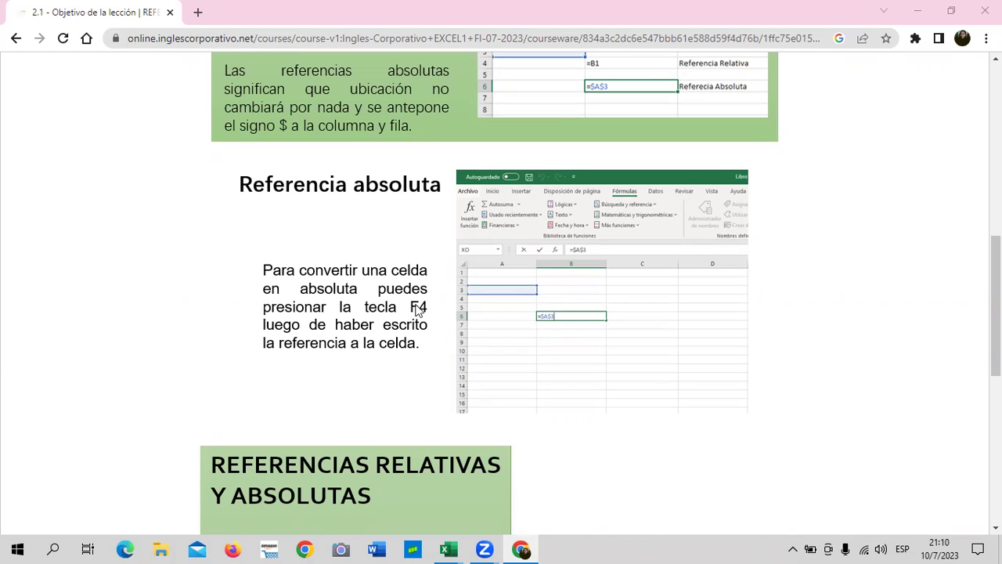
pyautogui.scroll(-4, 423, 309)
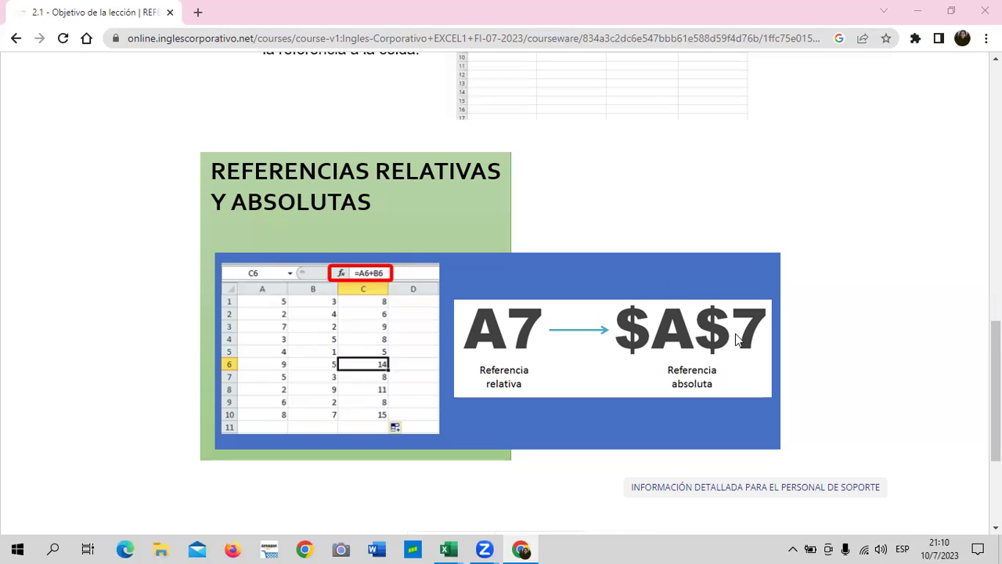
pyautogui.scroll(-2, 709, 333)
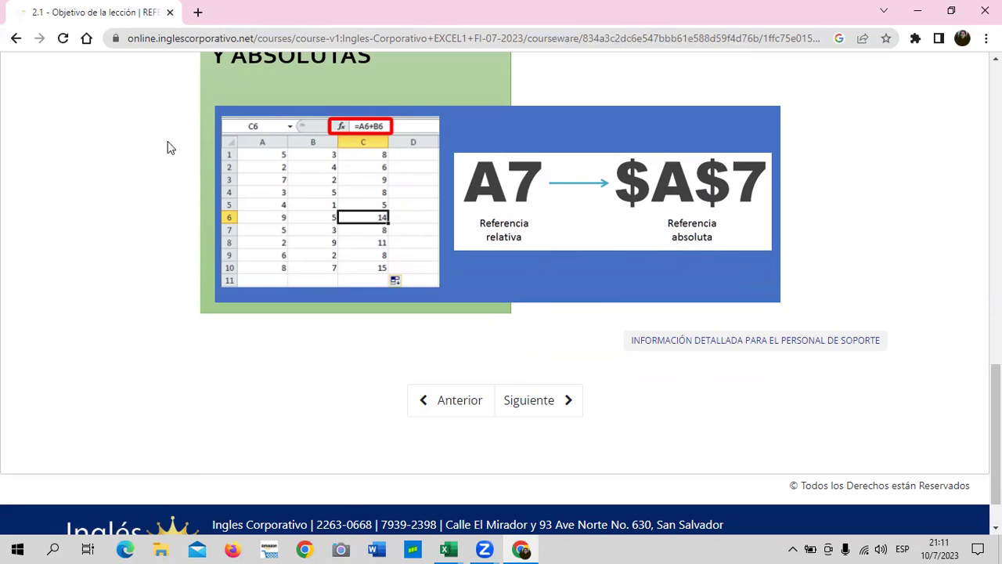
pyautogui.moveTo(452, 547)
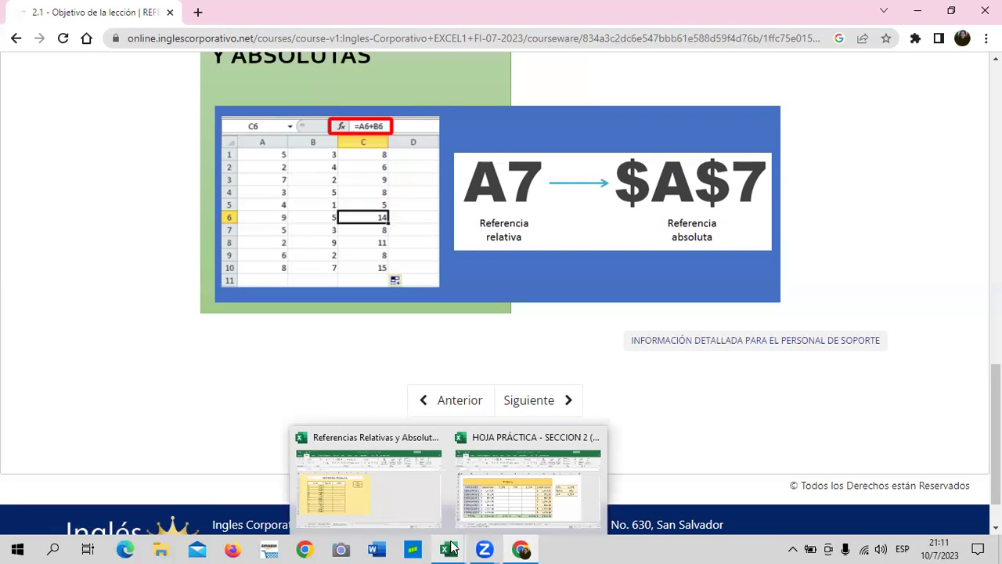
# In the Referencias Relativas y Absolutas workbook, review the prices and the 13% rate, and zoom to 110%
pyautogui.click(409, 470)
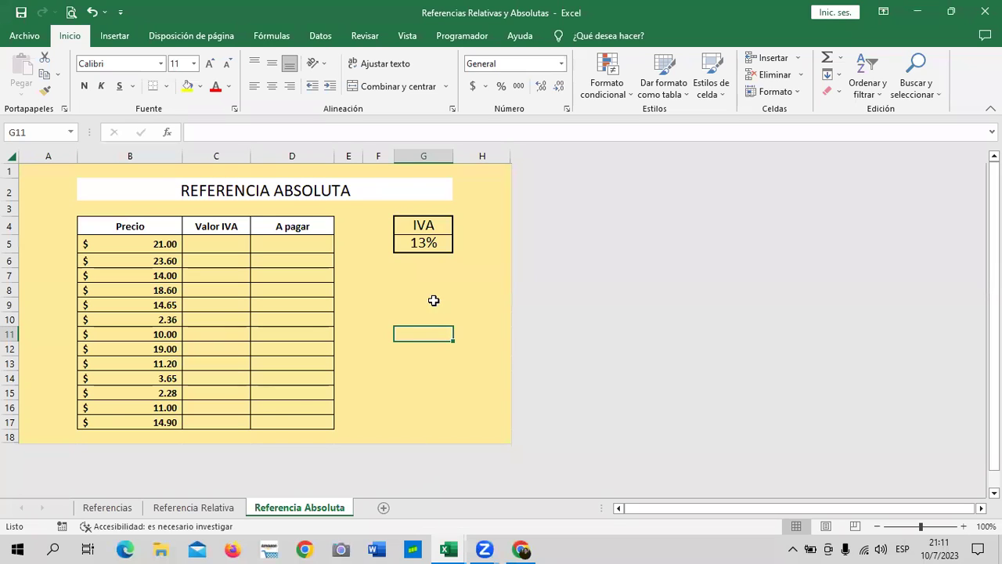
pyautogui.click(401, 285)
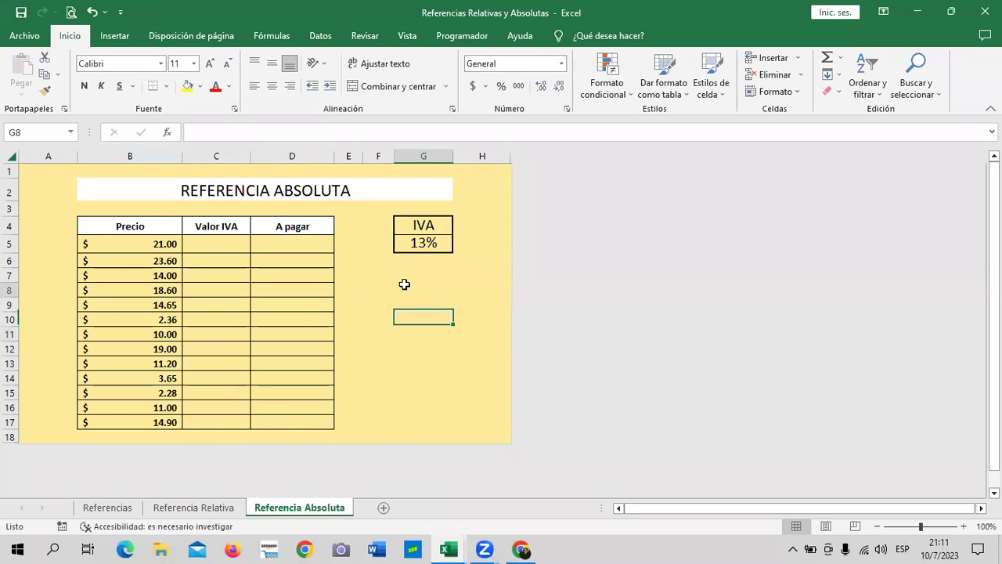
pyautogui.click(229, 242)
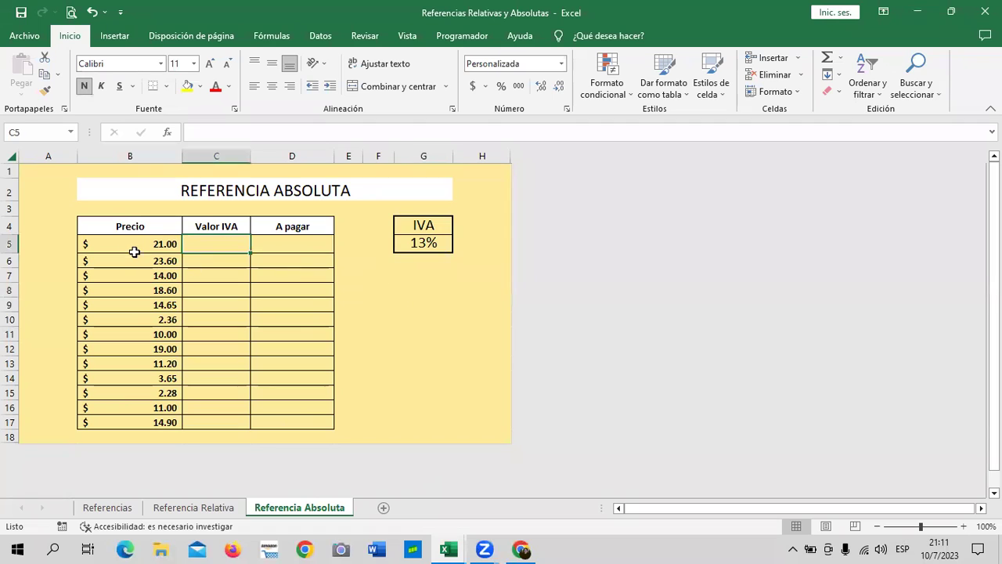
pyautogui.click(133, 248)
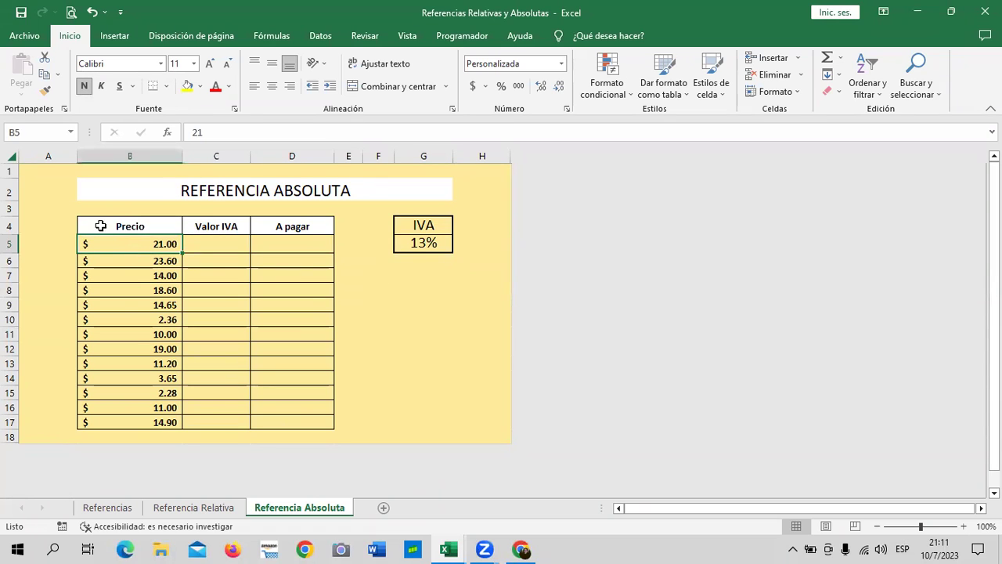
pyautogui.click(219, 252)
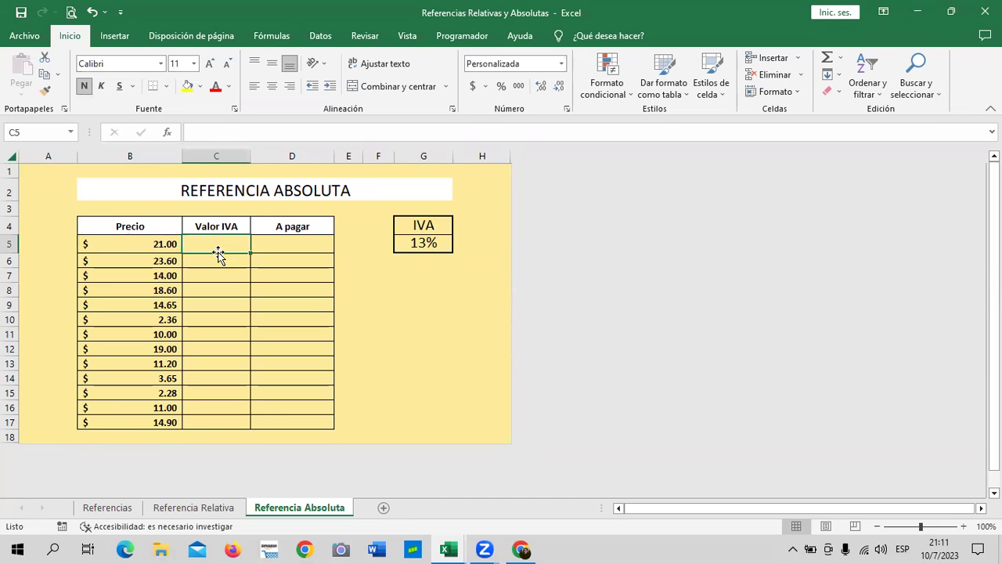
pyautogui.click(425, 245)
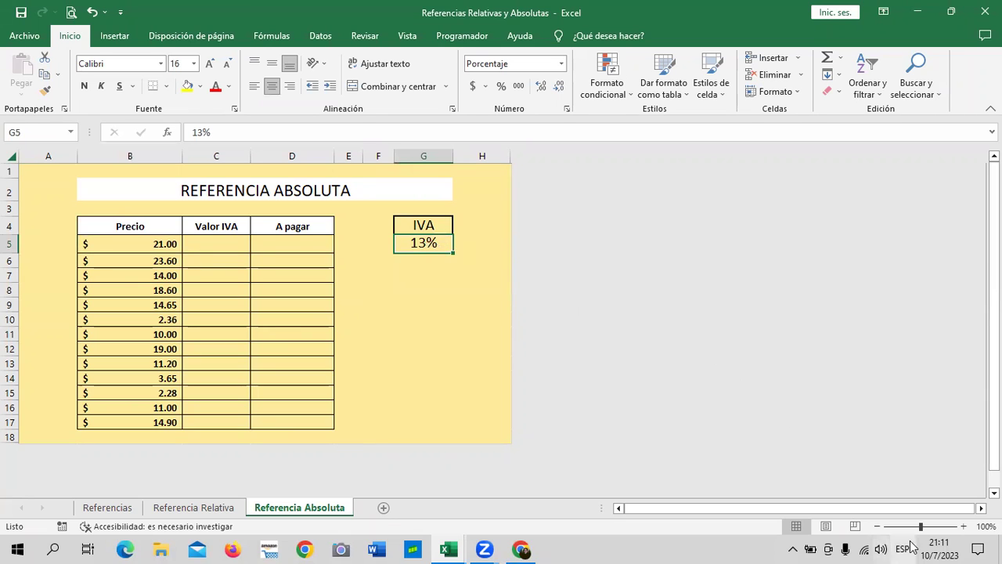
pyautogui.click(965, 527)
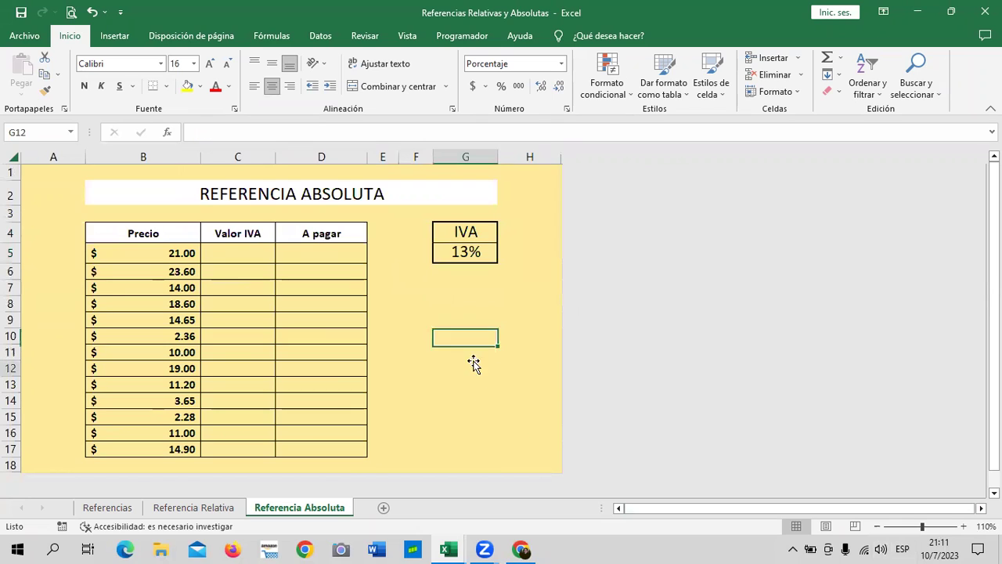
# Enter =B5*13% in C5 as the first Valor IVA formula
pyautogui.click(237, 252)
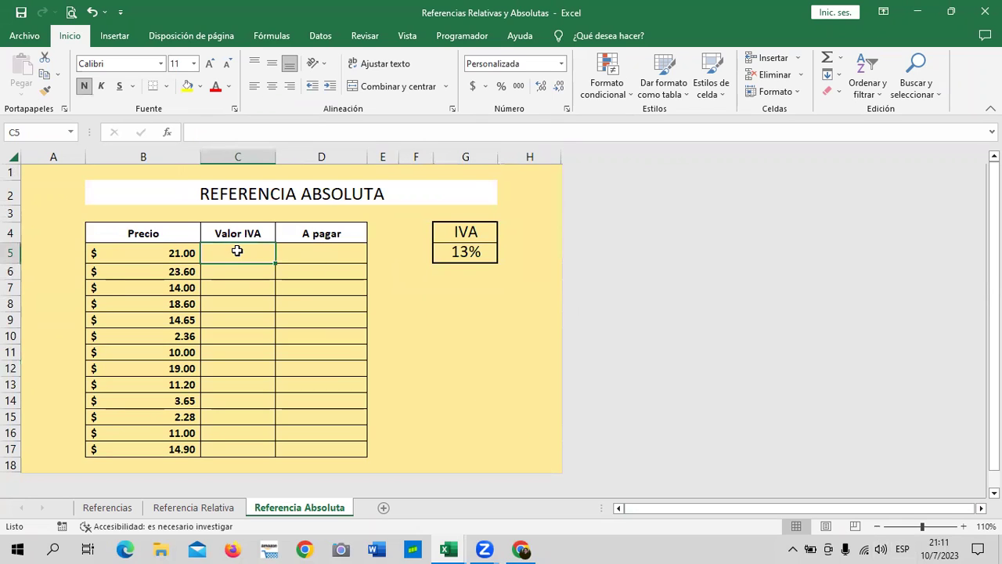
pyautogui.click(155, 253)
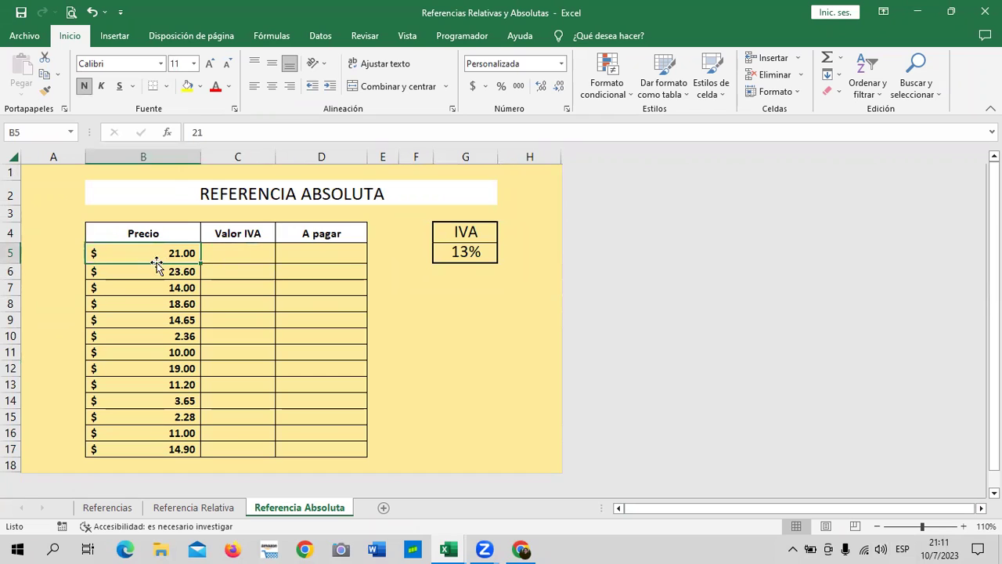
pyautogui.click(255, 250)
pyautogui.write('=')
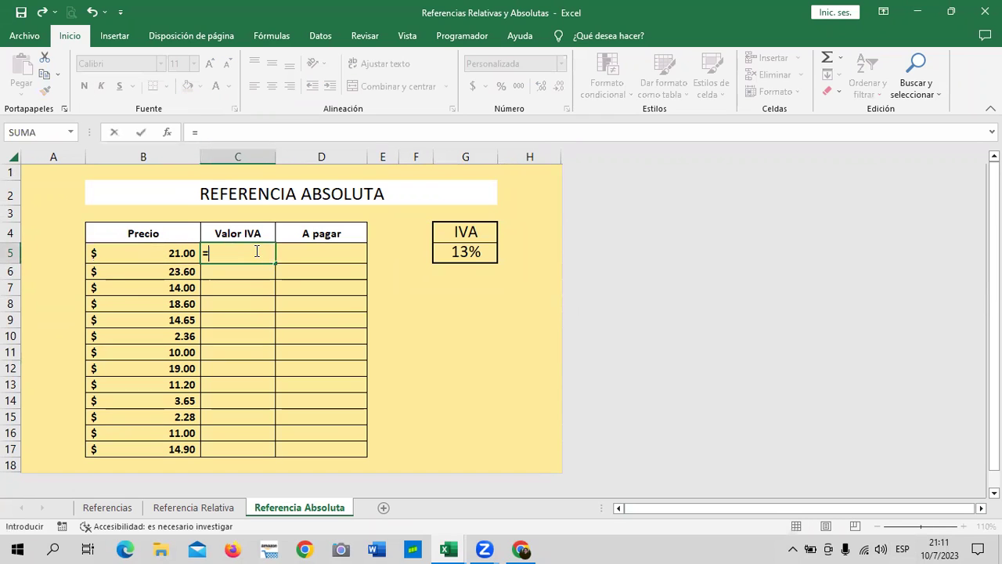
pyautogui.click(141, 257)
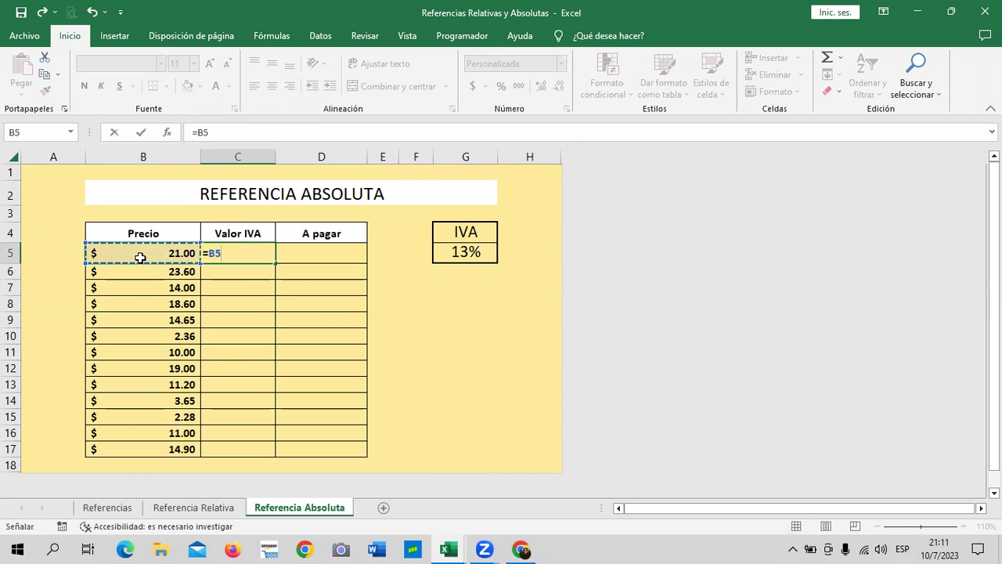
pyautogui.write('*')
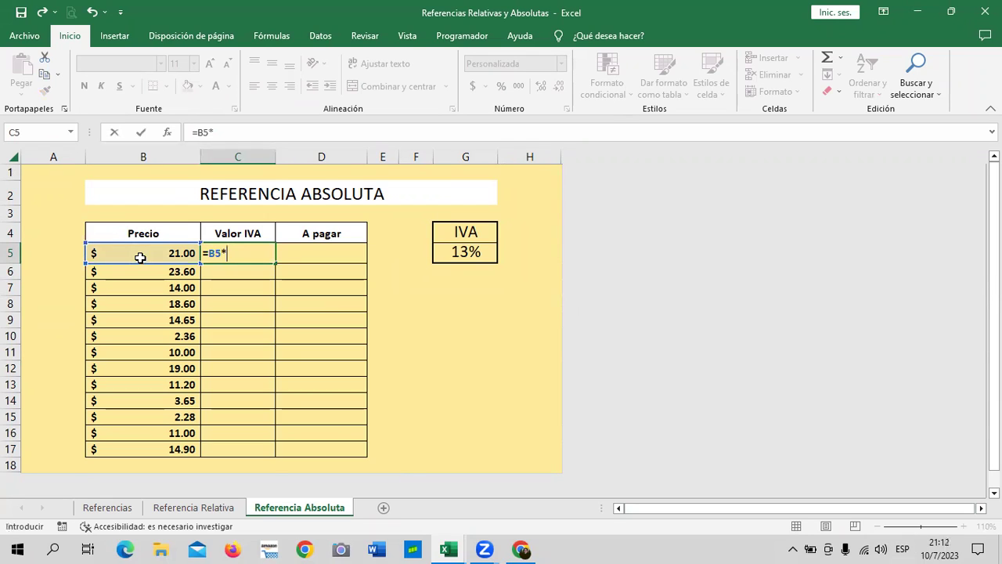
pyautogui.write('13')
pyautogui.write('%')
pyautogui.hotkey('ctrl', 'Return')
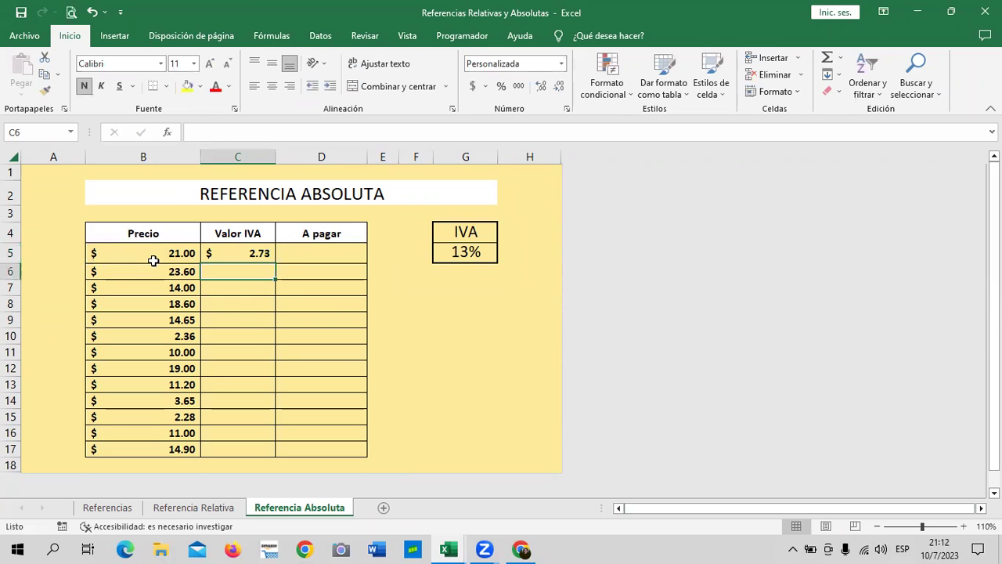
# Fill the C5 formula down to C17, check the copies in C16, C5 and C17, then select C5:C17
pyautogui.moveTo(274, 263); pyautogui.dragTo(281, 452)
pyautogui.click(319, 421)
pyautogui.click(263, 435)
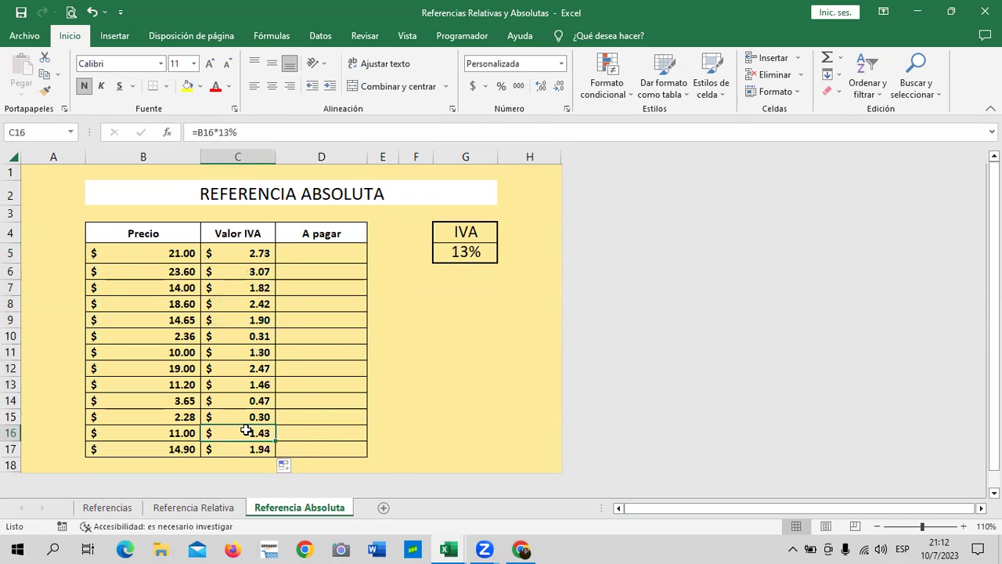
pyautogui.click(282, 130)
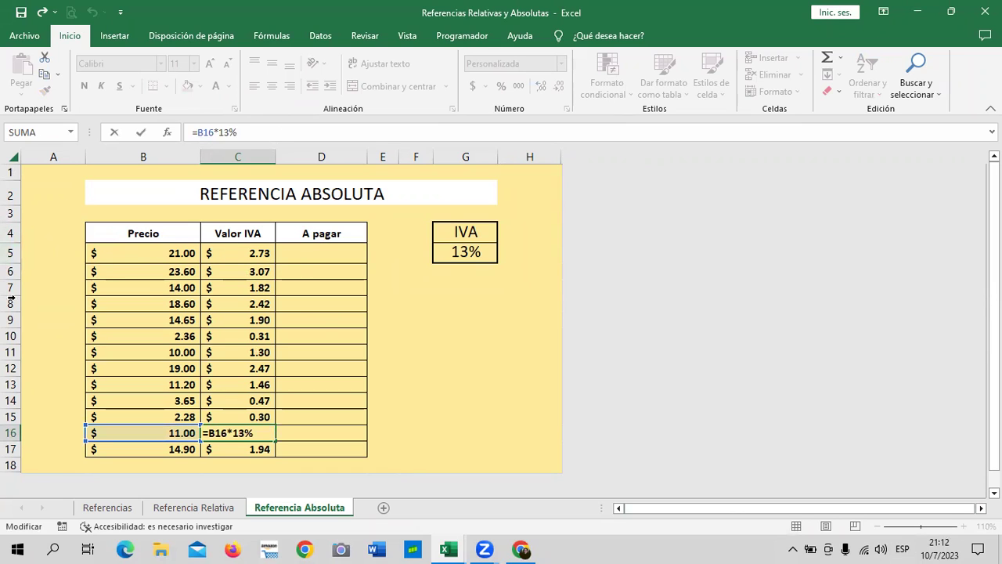
pyautogui.click(330, 133)
pyautogui.press('Return')
pyautogui.click(224, 254)
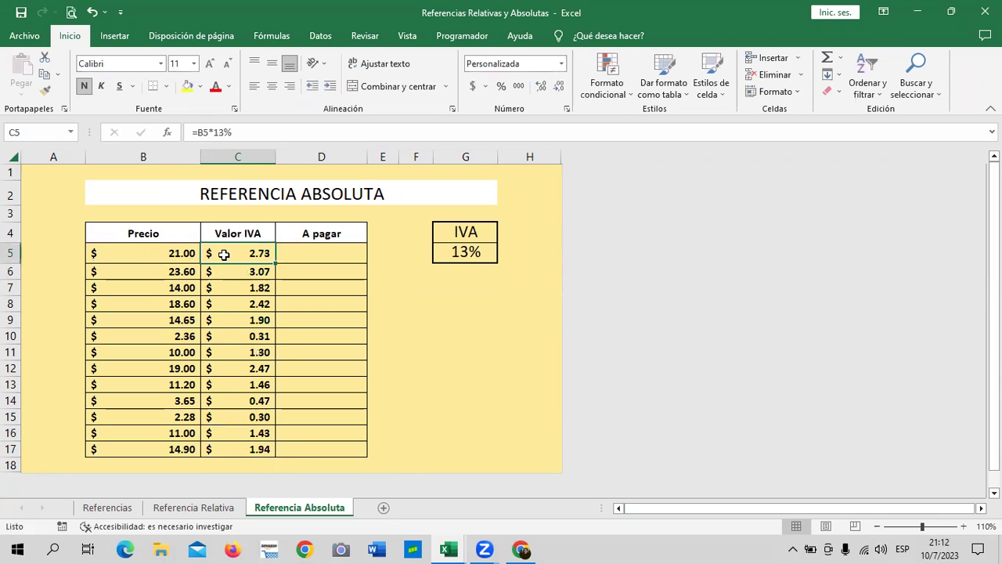
pyautogui.click(234, 446)
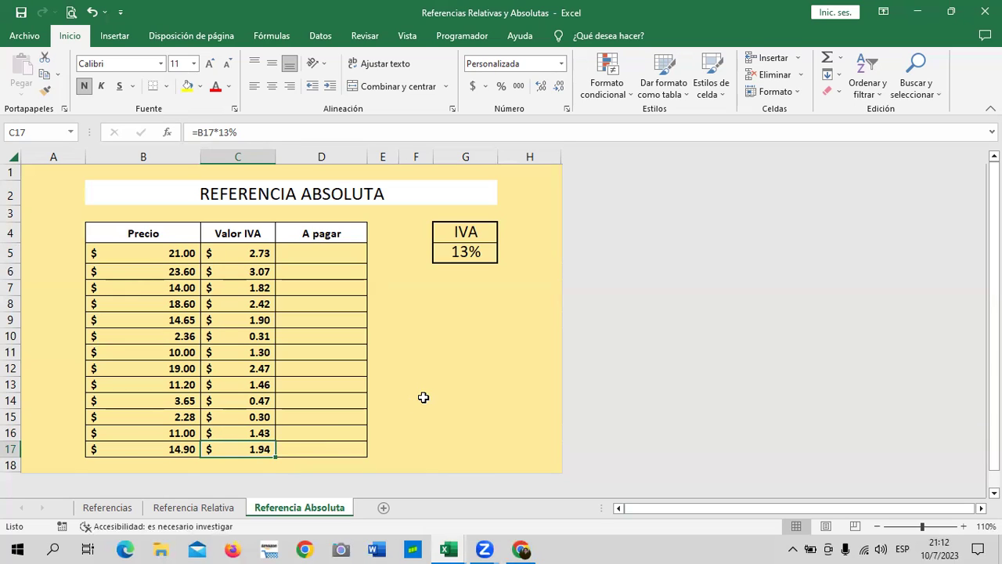
pyautogui.click(521, 383)
pyautogui.moveTo(246, 253); pyautogui.dragTo(244, 448)
# Clear the Valor IVA results in C5:C17 and check the IVA rate in G5
pyautogui.press('Delete')
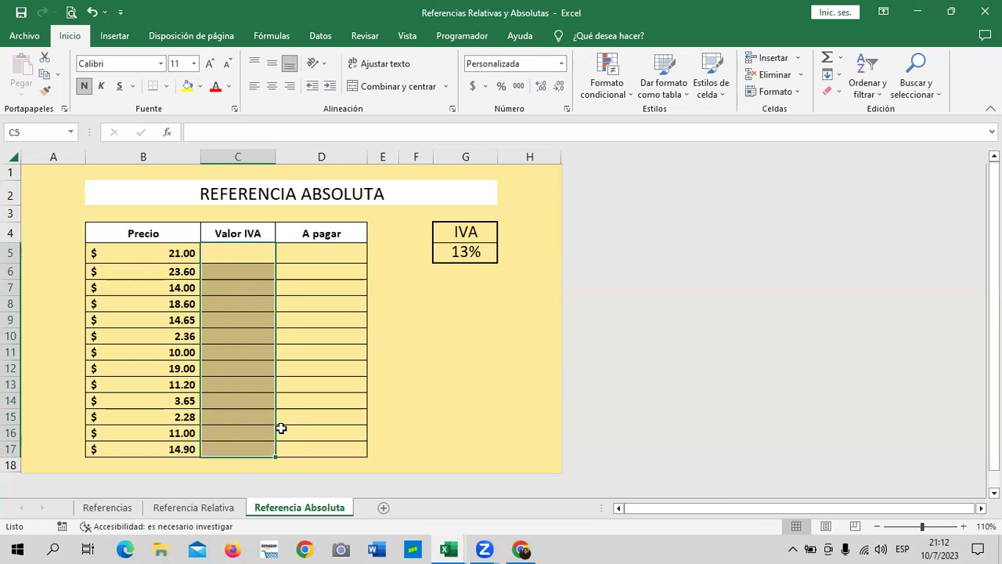
pyautogui.click(453, 333)
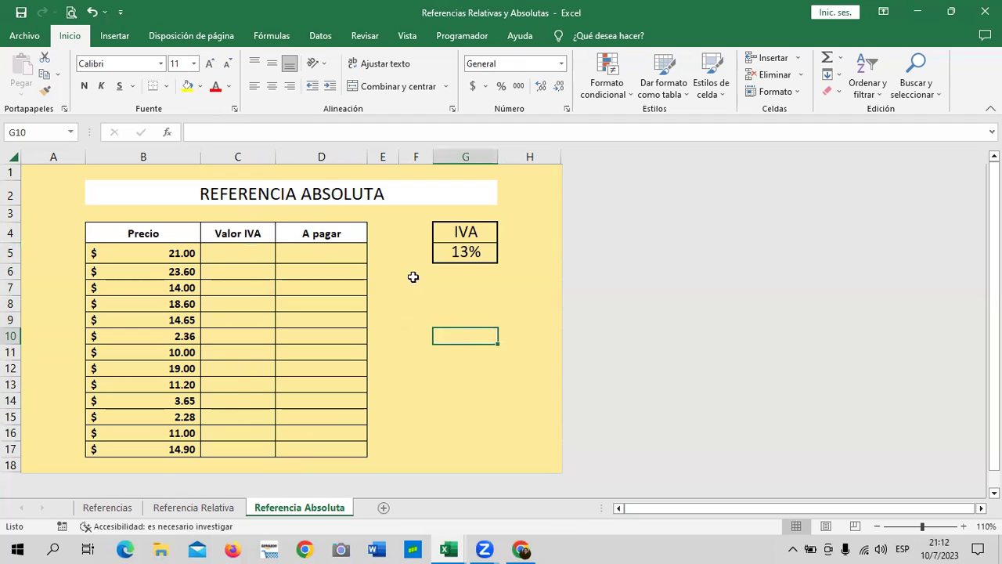
pyautogui.click(459, 252)
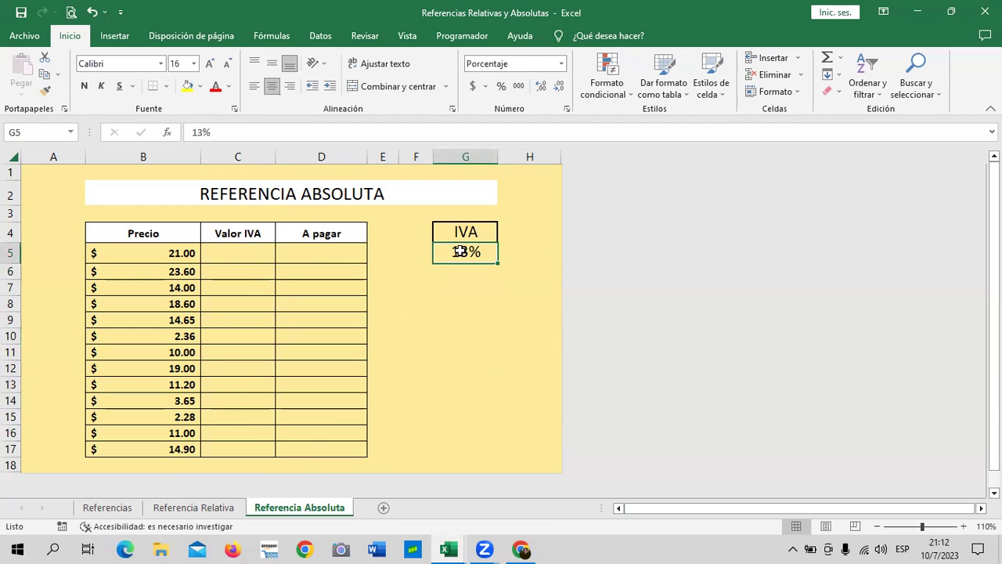
pyautogui.click(504, 305)
# Enter =B5*$G$5 in C5, locking the G5 IVA rate reference as absolute
pyautogui.click(222, 252)
pyautogui.write('=')
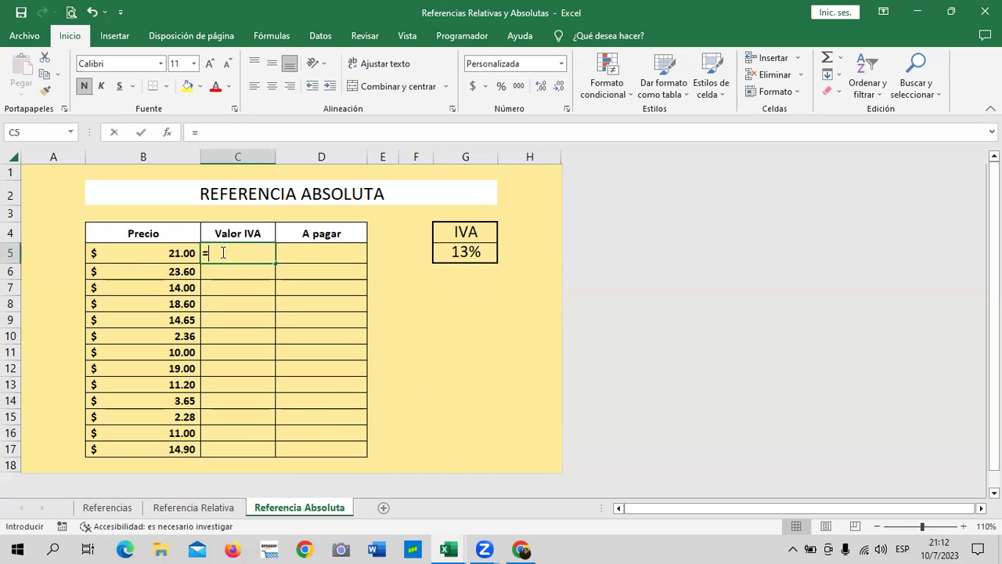
pyautogui.click(172, 253)
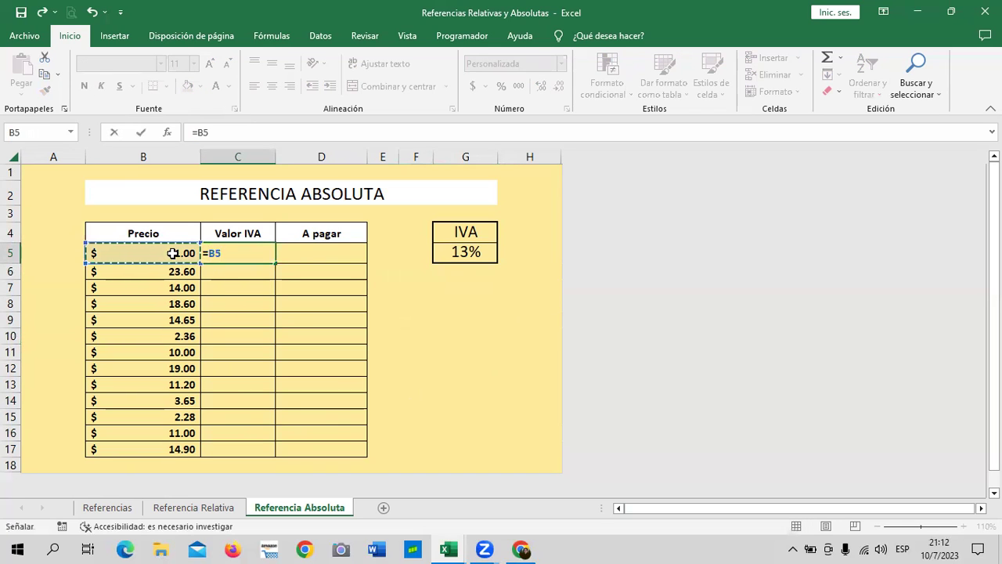
pyautogui.write('*')
pyautogui.click(457, 252)
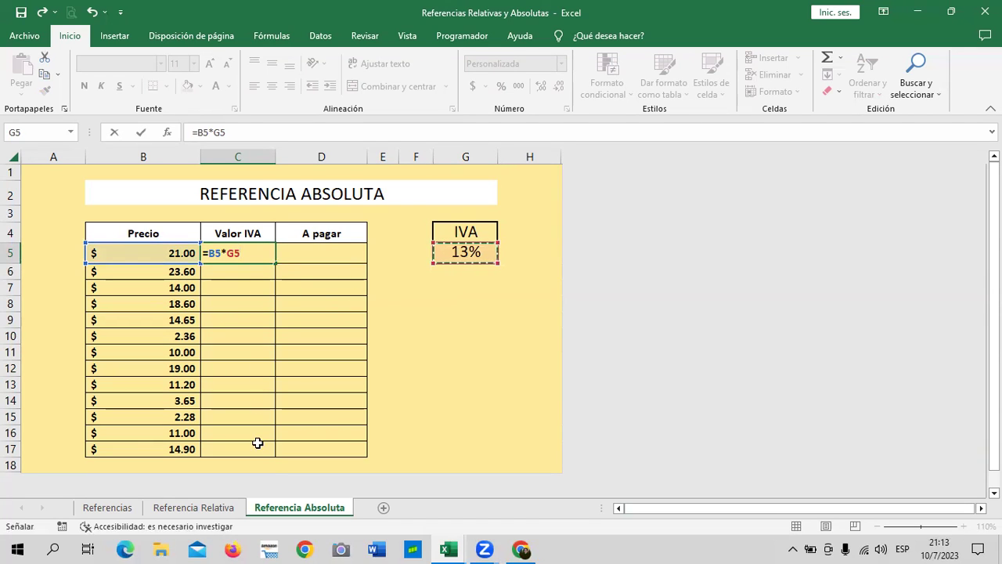
pyautogui.click(443, 249)
pyautogui.click(216, 132)
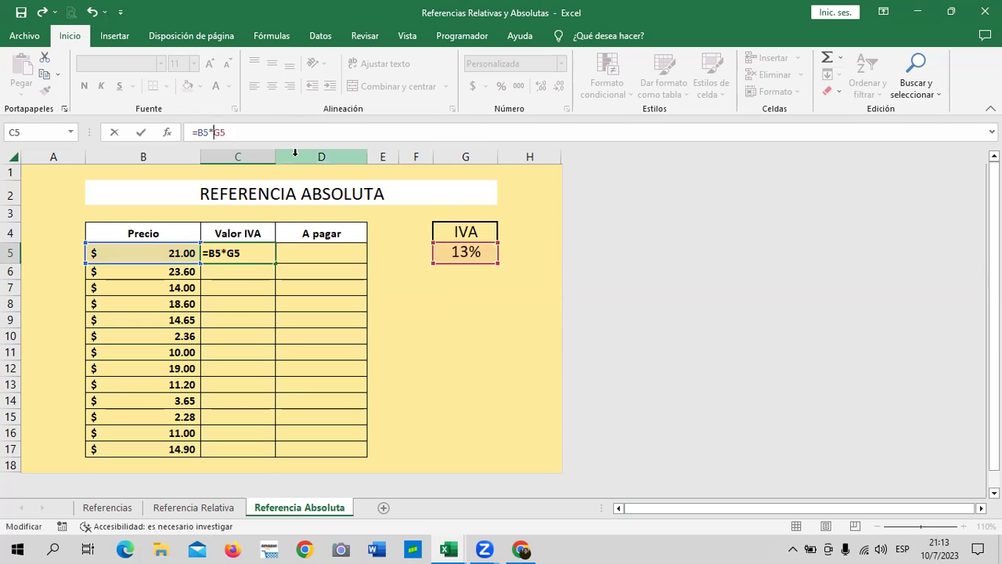
pyautogui.write('$G')
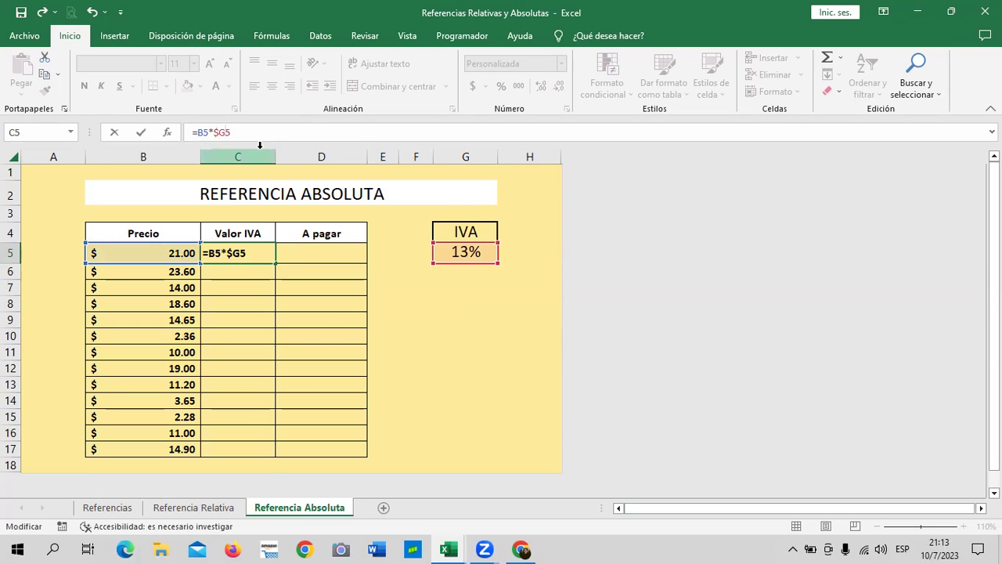
pyautogui.write('$')
pyautogui.press('Return')
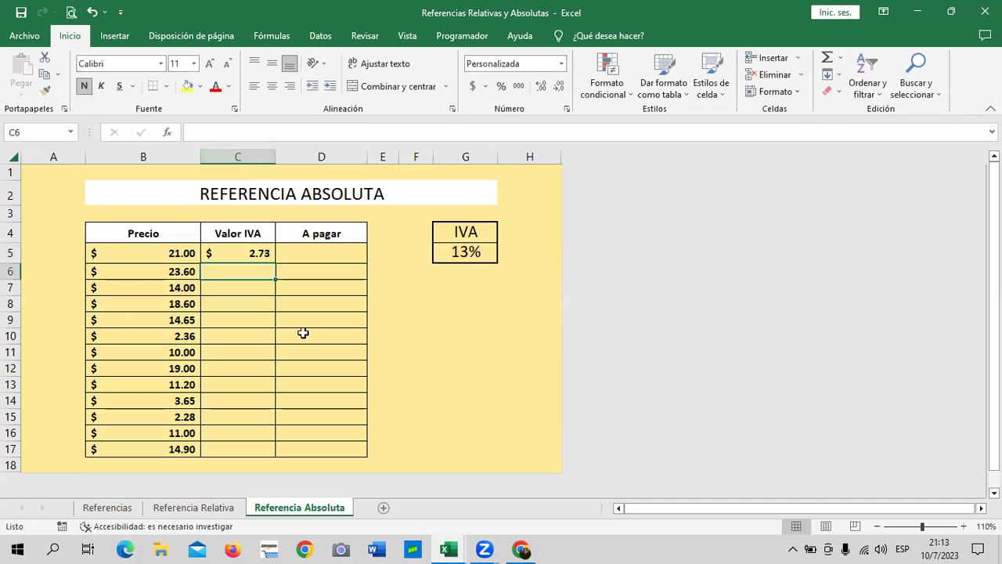
# Fill the IVA formula from C5 down to C17 and check C5's references
pyautogui.click(253, 249)
pyautogui.moveTo(275, 280); pyautogui.dragTo(293, 456)
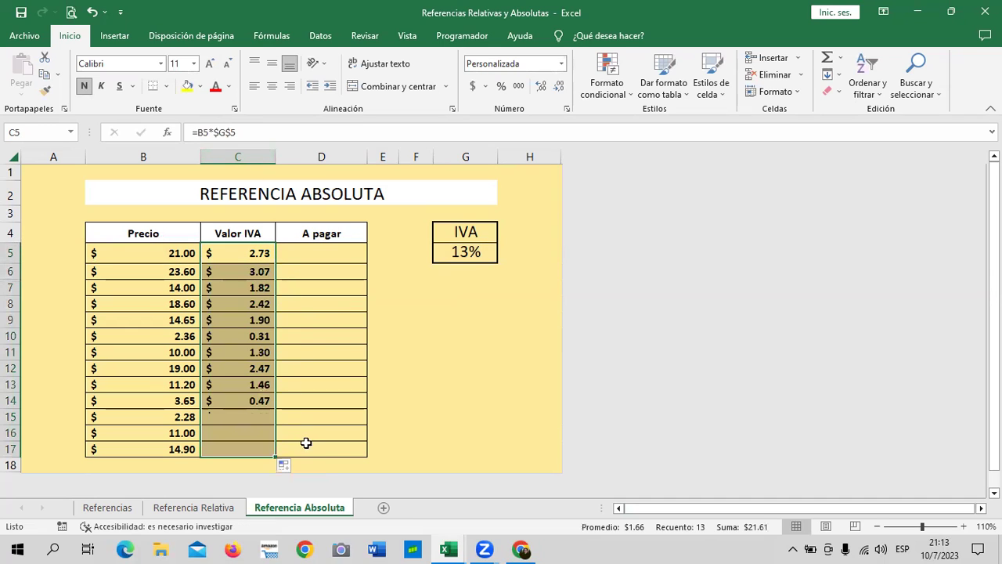
pyautogui.click(476, 410)
pyautogui.click(266, 449)
pyautogui.click(259, 248)
pyautogui.click(330, 129)
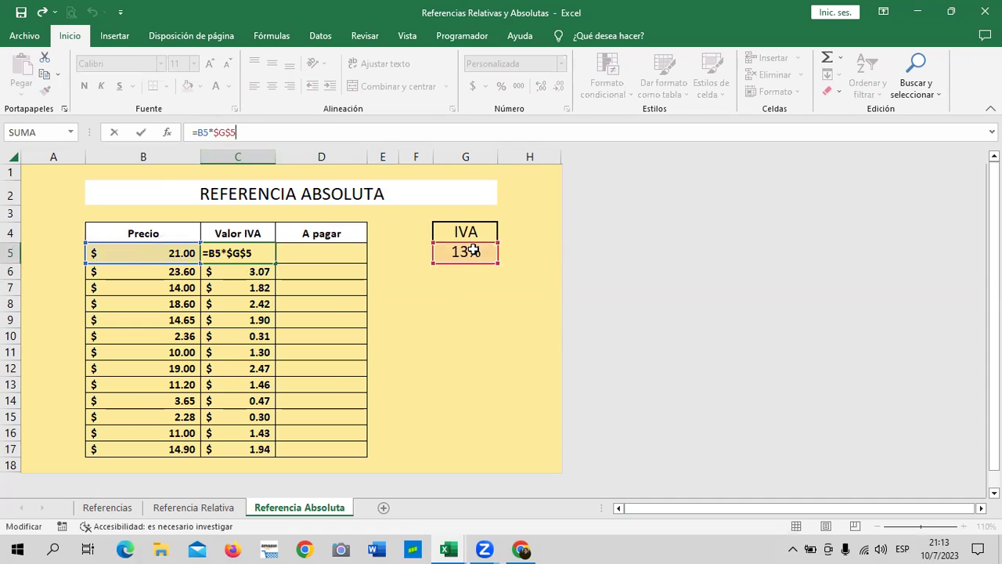
pyautogui.press('Return')
# Inspect the copied IVA formulas in C13 and C17 to confirm the fixed rate reference
pyautogui.click(238, 384)
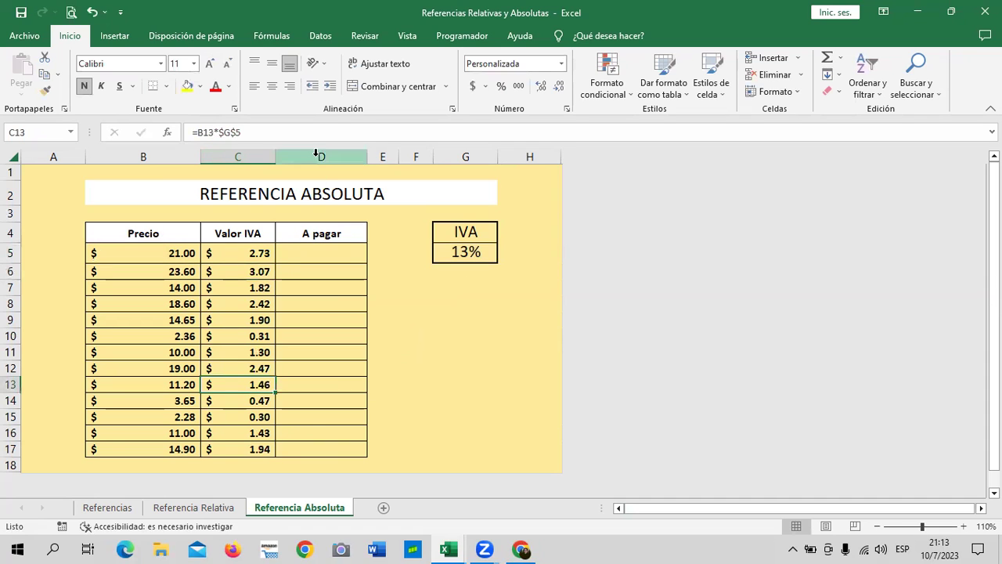
pyautogui.click(312, 132)
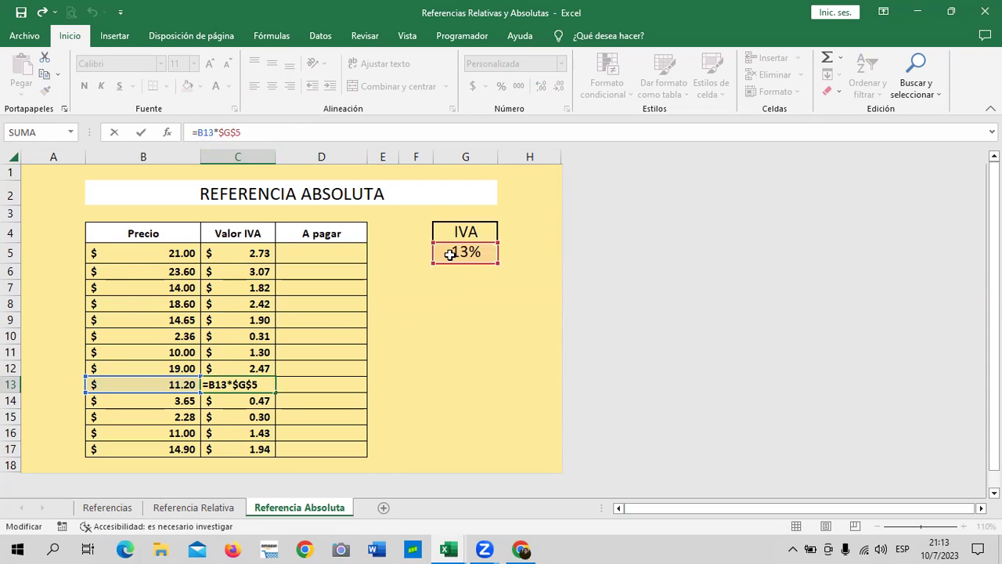
pyautogui.press('Return')
pyautogui.click(236, 445)
pyautogui.click(390, 132)
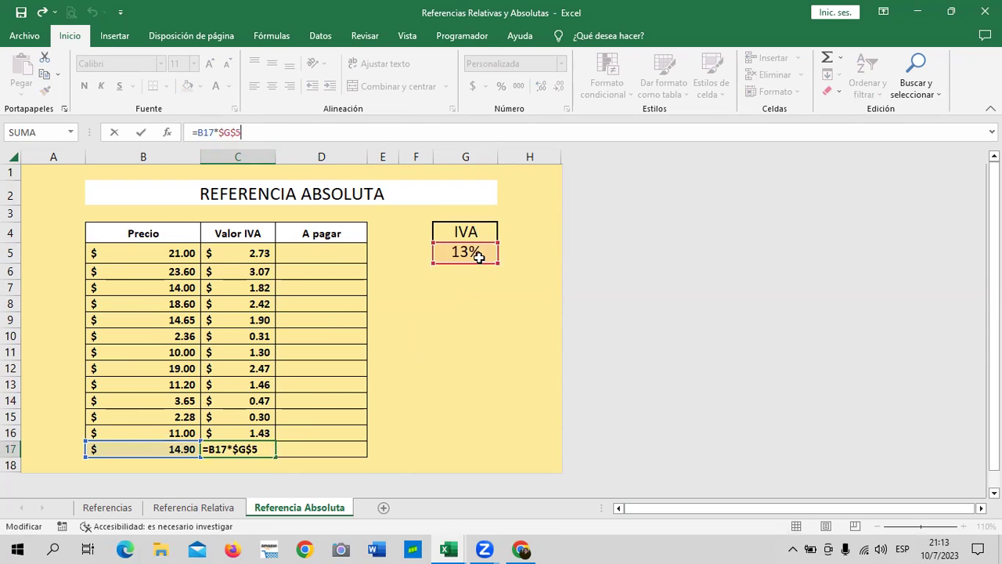
pyautogui.press('Return')
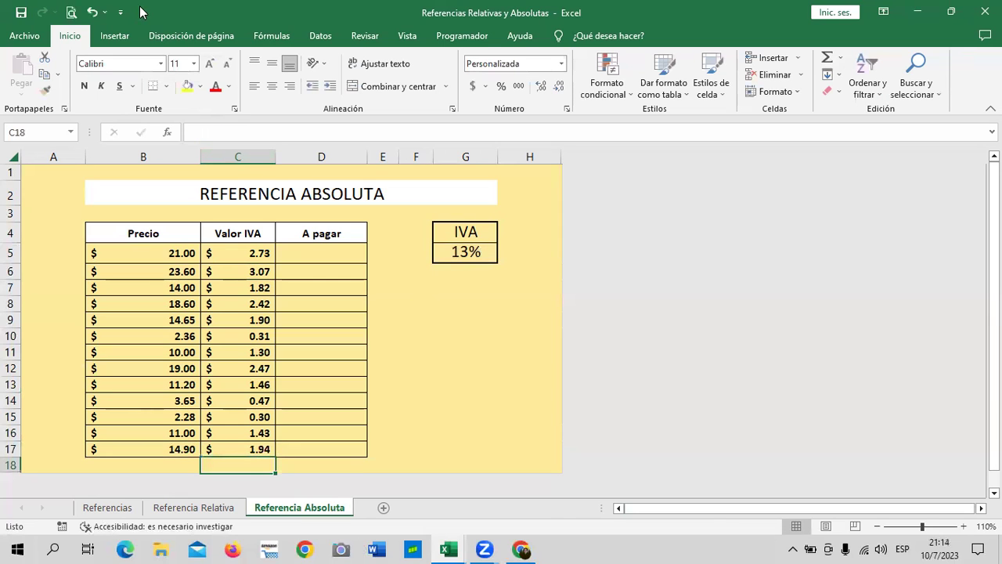
pyautogui.click(454, 397)
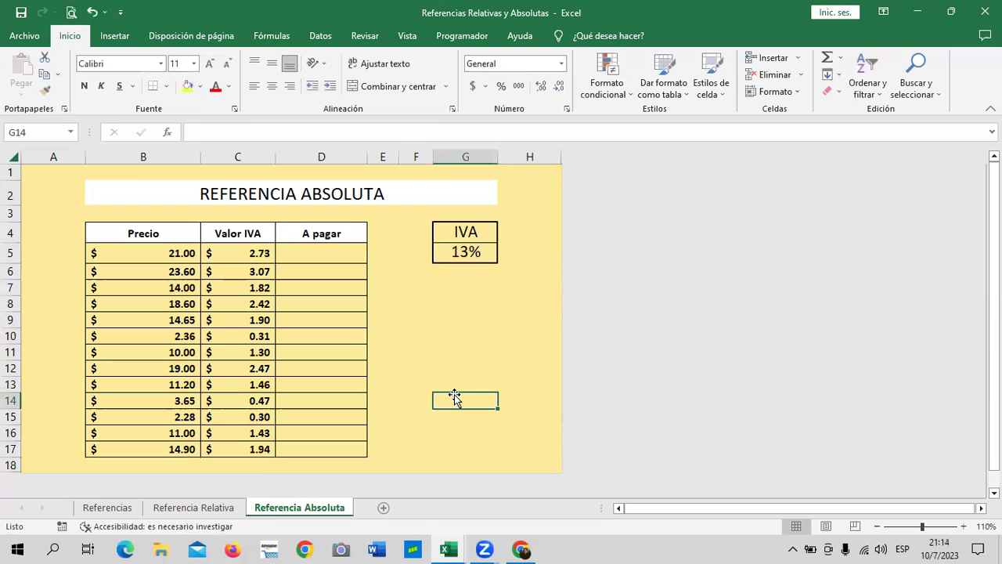
# Enter =B5+C5 in D5 so A pagar adds the price and its IVA
pyautogui.click(328, 250)
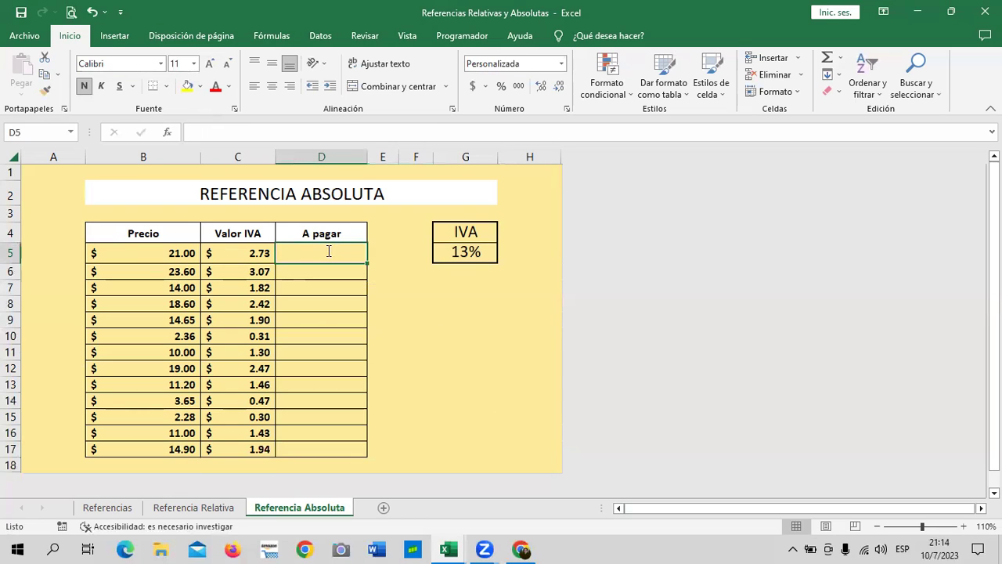
pyautogui.write('=')
pyautogui.click(167, 252)
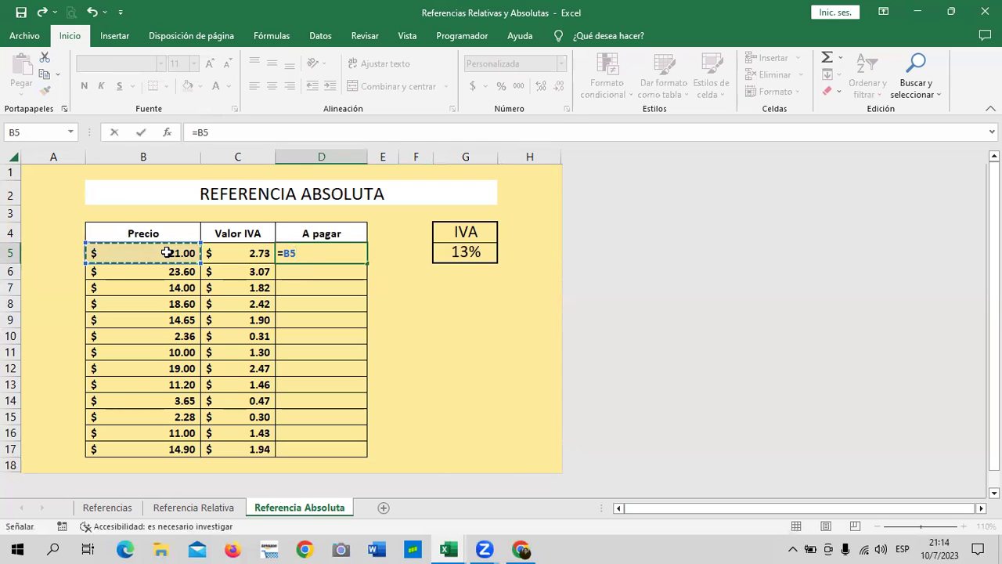
pyautogui.write('+')
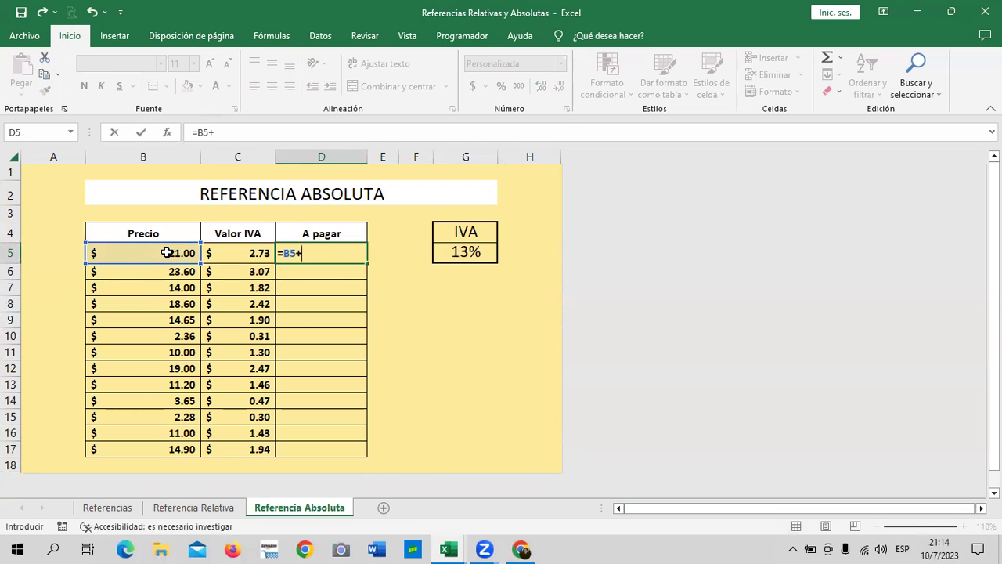
pyautogui.click(245, 249)
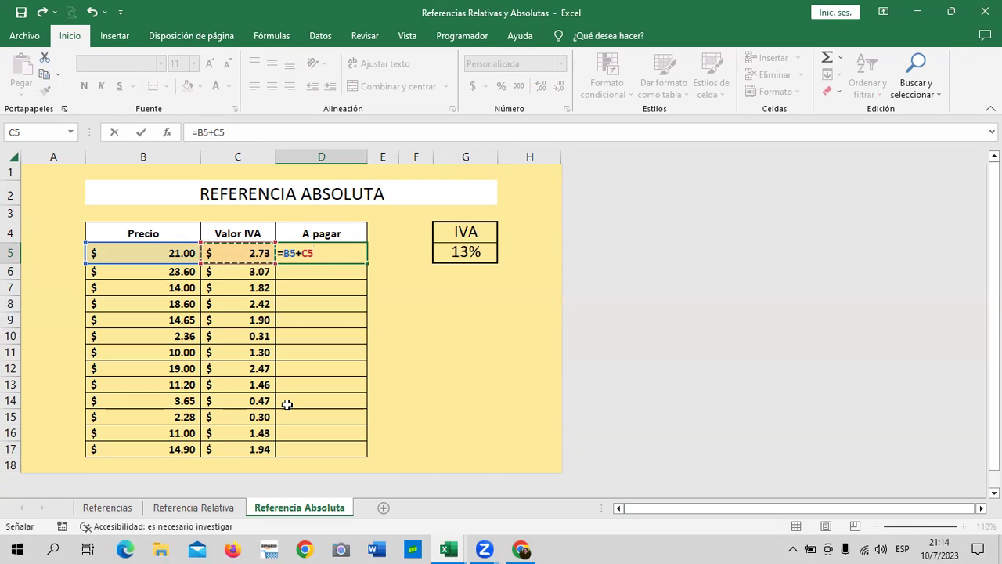
pyautogui.press('Return')
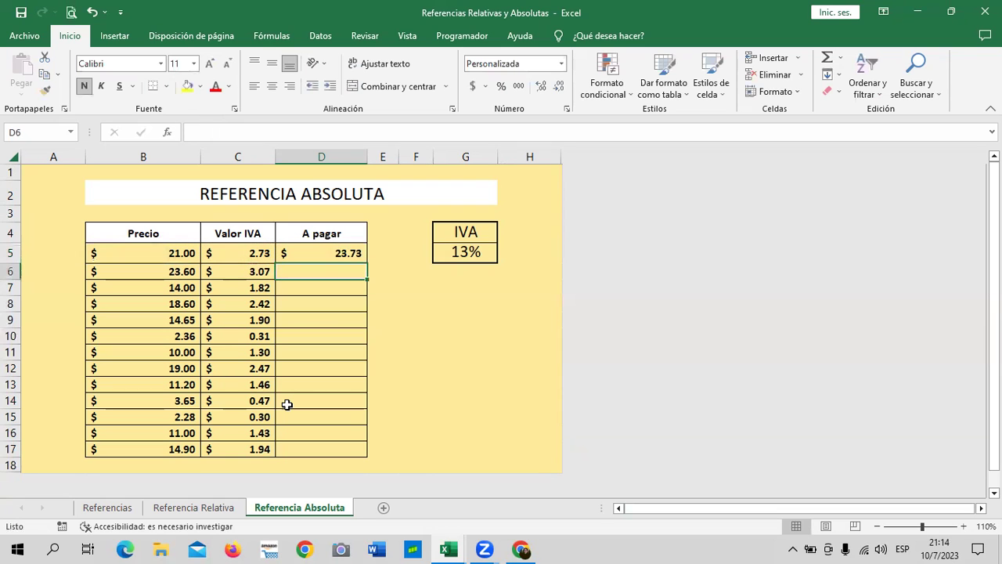
pyautogui.click(307, 249)
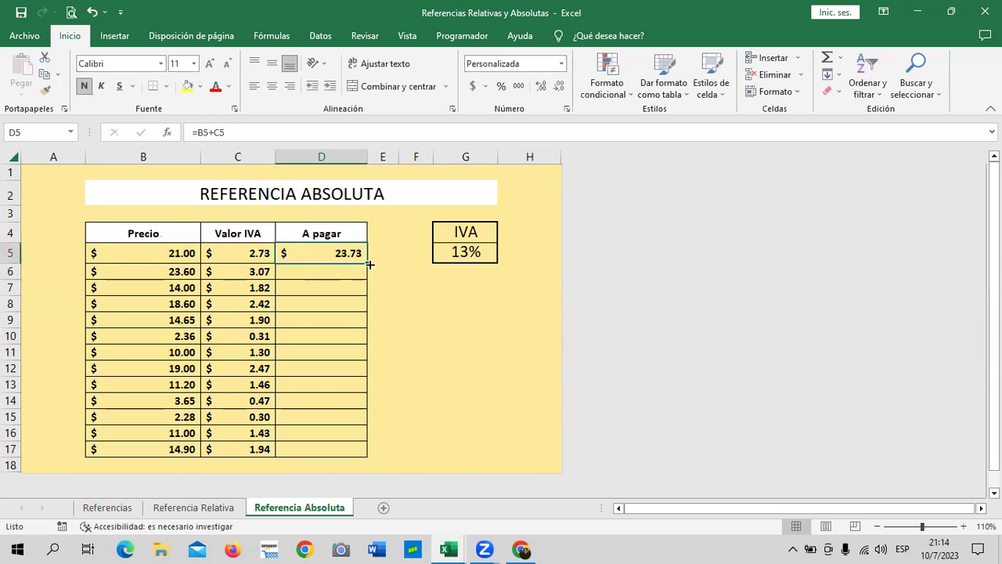
# Copy the A pagar formula down to D17 and compare D17 with D5
pyautogui.moveTo(367, 262); pyautogui.dragTo(367, 456)
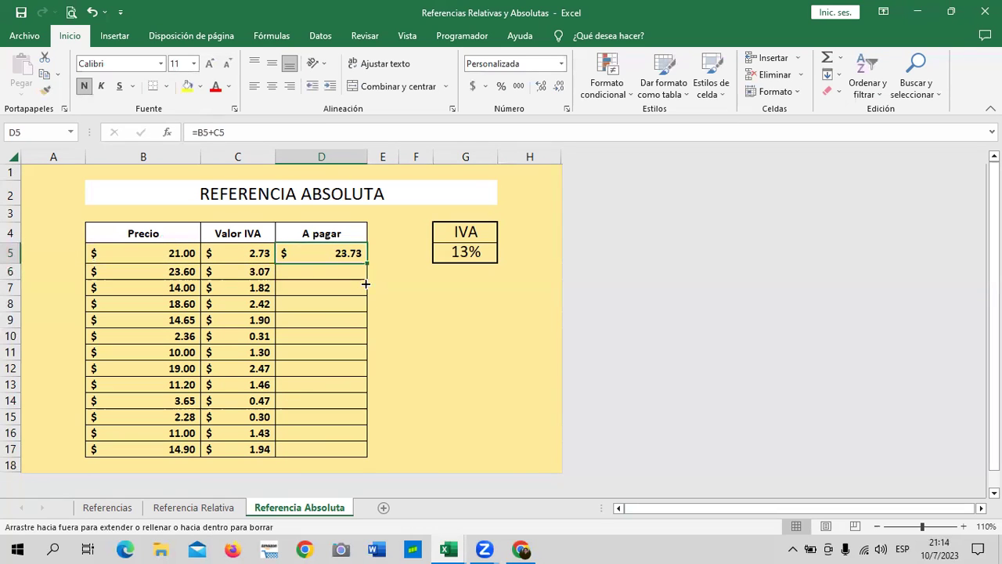
pyautogui.click(465, 383)
pyautogui.click(339, 447)
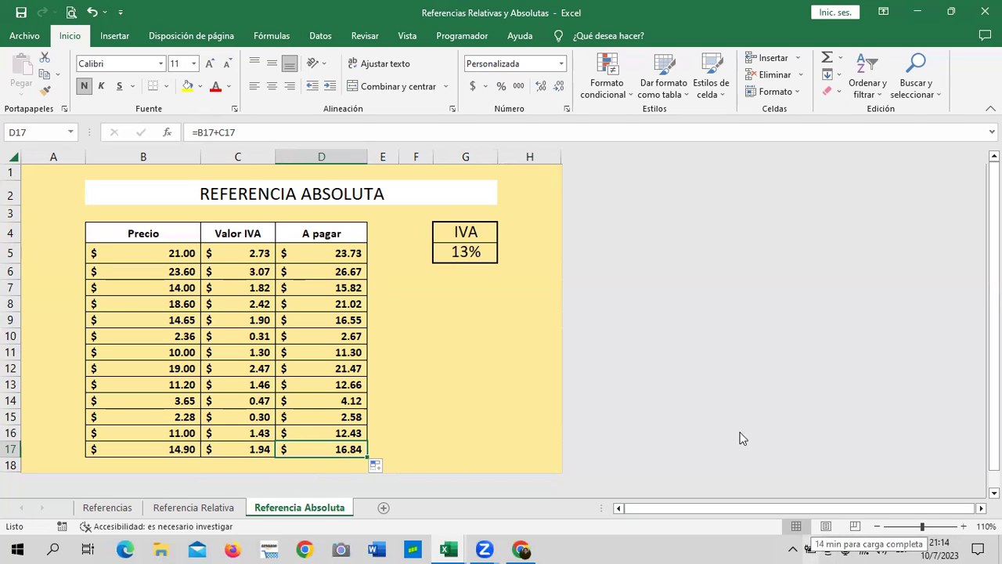
pyautogui.click(467, 318)
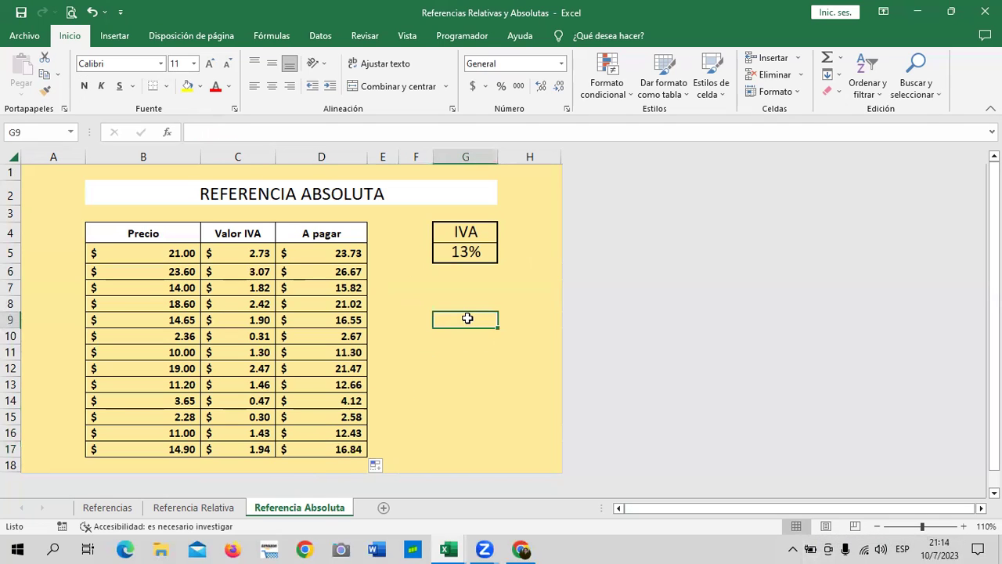
pyautogui.click(332, 253)
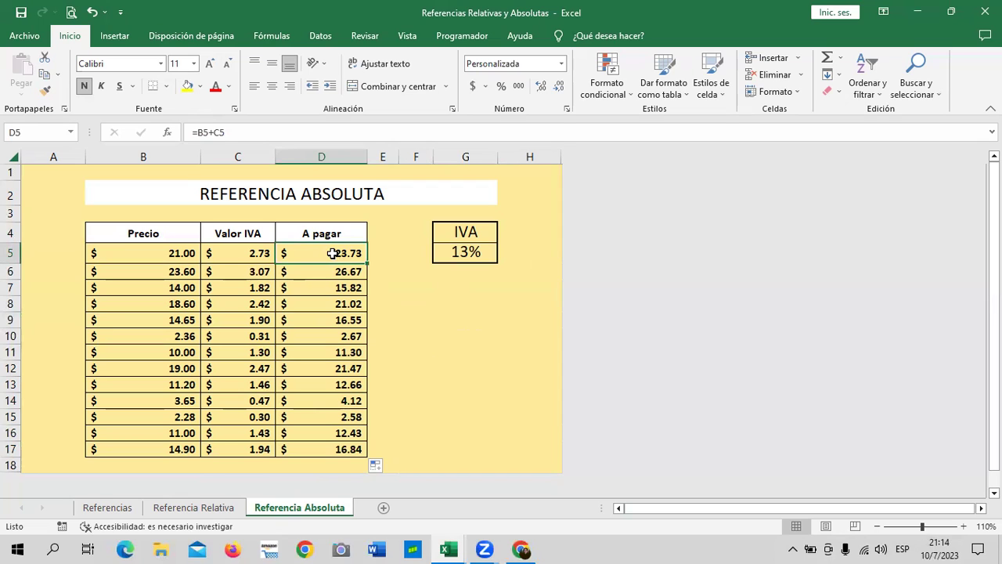
pyautogui.click(454, 321)
# Compare the adjusted A pagar formulas in D5, D8, D13 and D17, then go to Referencia Relativa
pyautogui.click(328, 252)
pyautogui.click(312, 303)
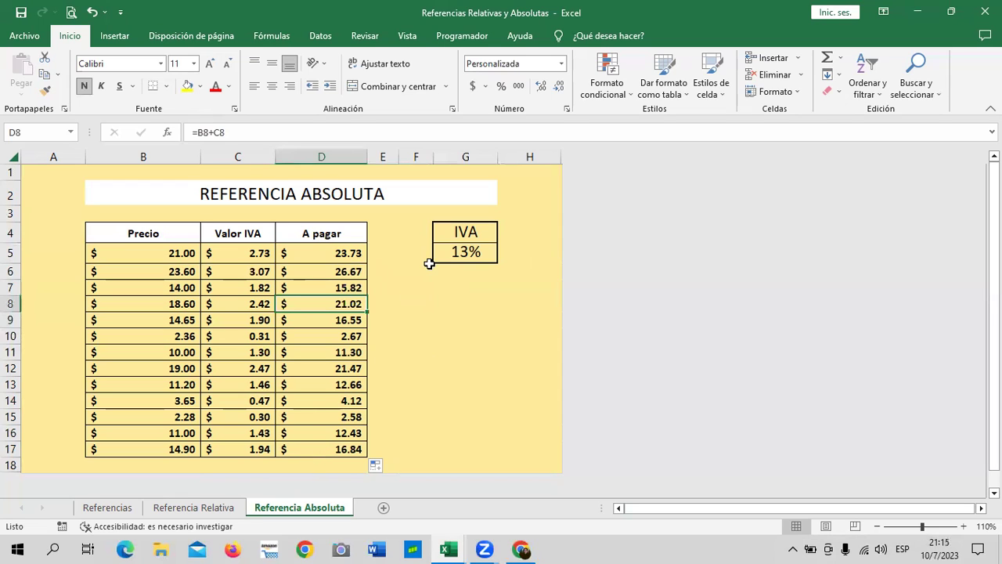
pyautogui.click(321, 255)
pyautogui.moveTo(321, 400); pyautogui.dragTo(321, 389)
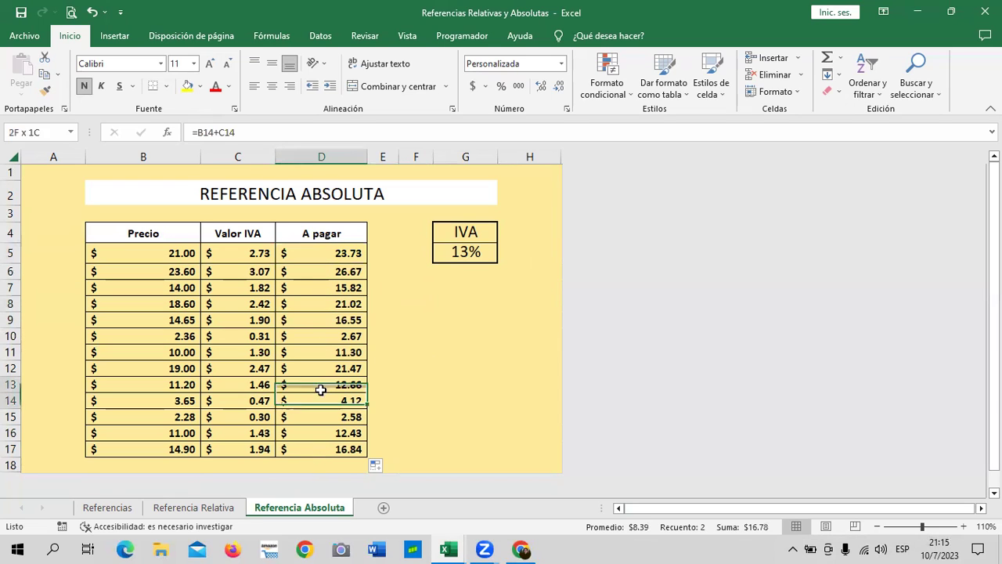
pyautogui.click(327, 448)
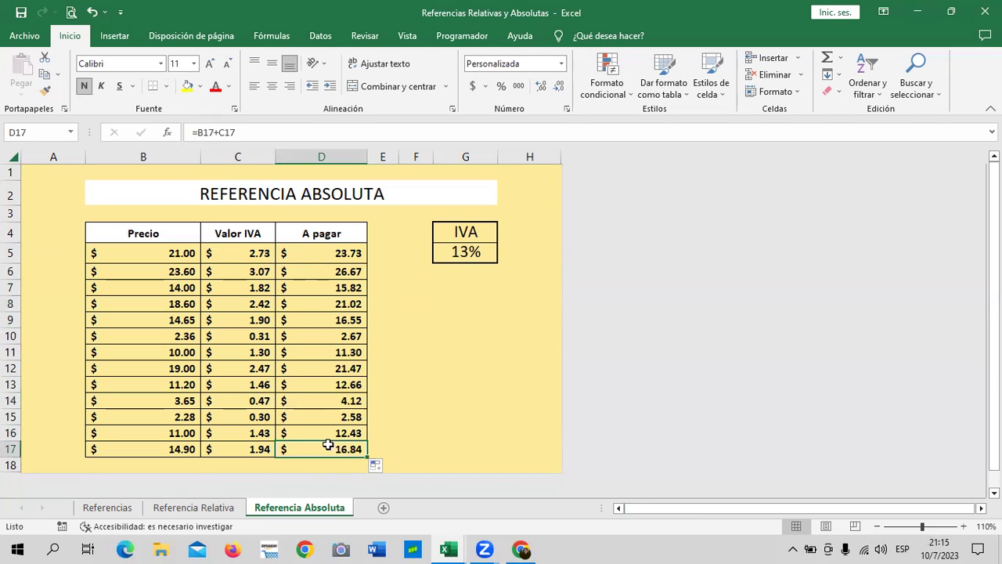
pyautogui.click(475, 362)
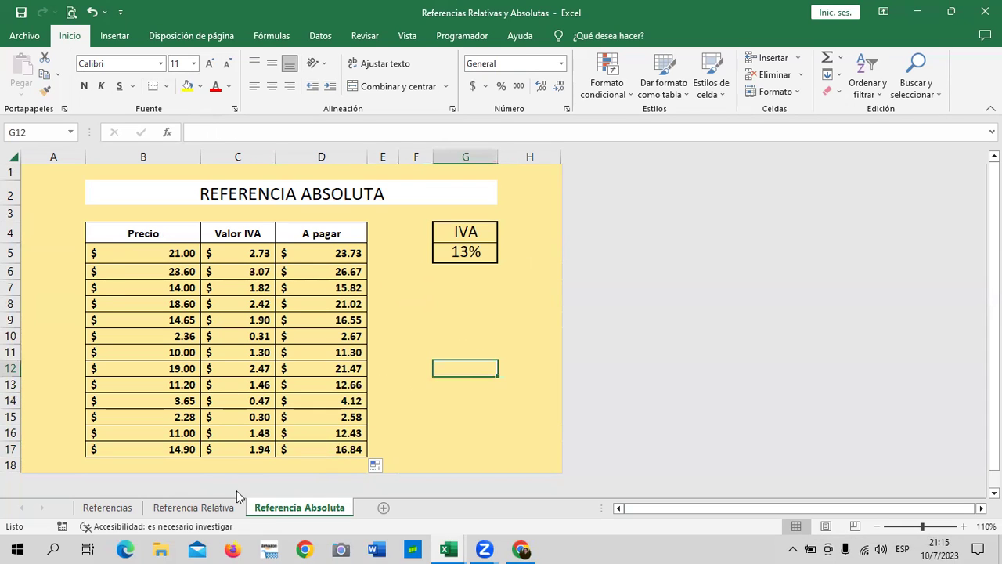
pyautogui.click(212, 507)
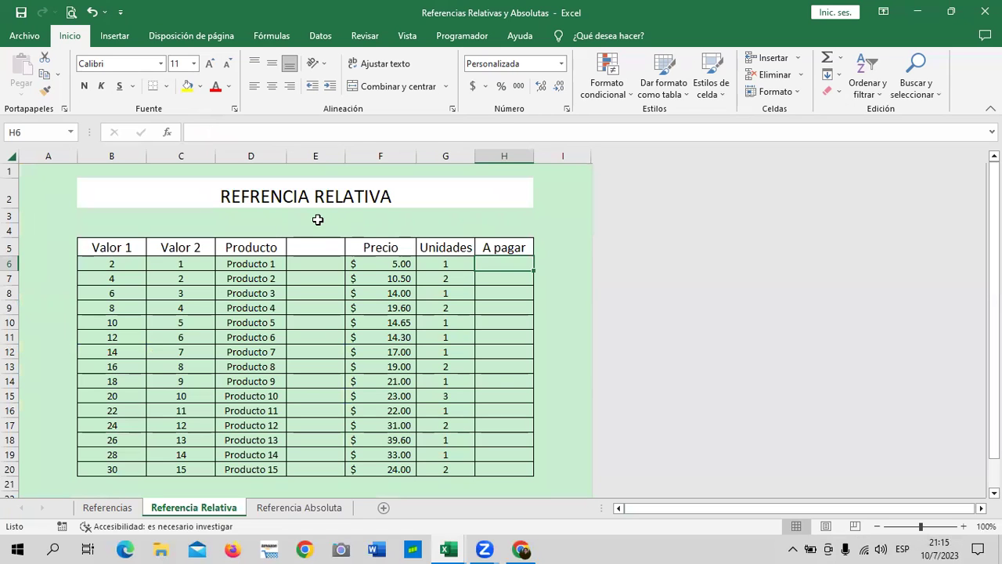
# Switch to the Referencias sheet, then to the HOJA PRÁCTICA - SECCION 2 workbook
pyautogui.click(109, 508)
pyautogui.click(496, 415)
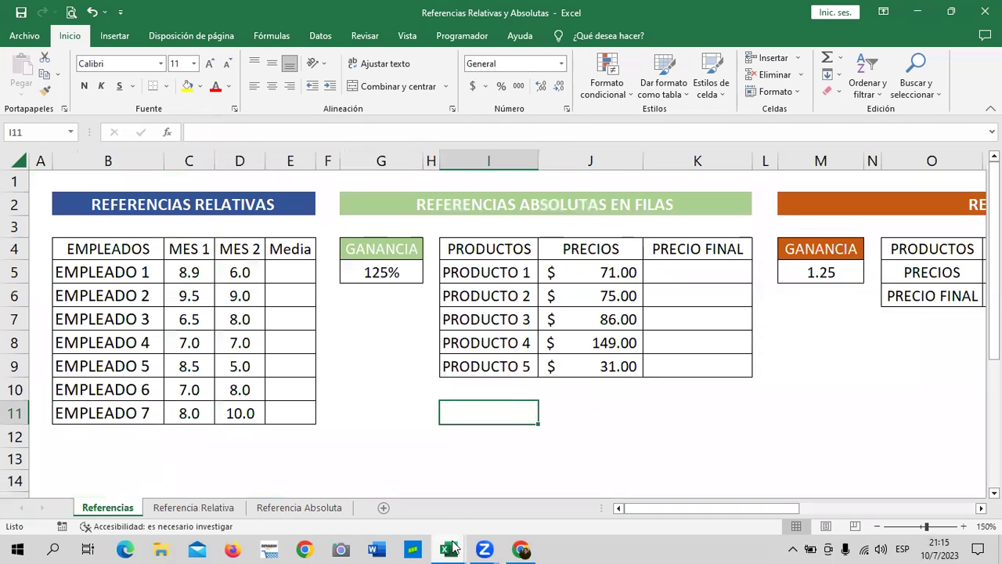
pyautogui.moveTo(452, 548)
pyautogui.click(486, 509)
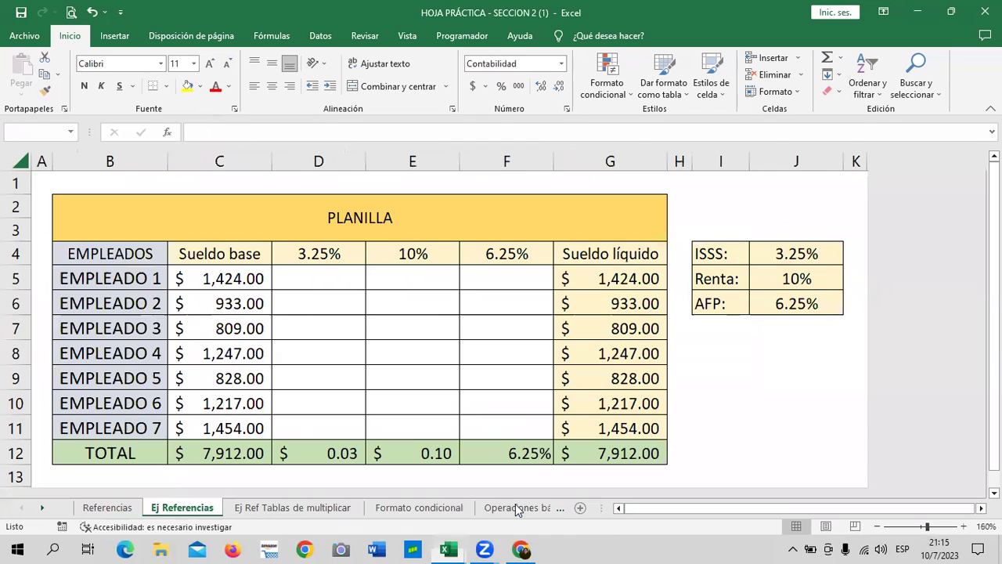
pyautogui.click(782, 334)
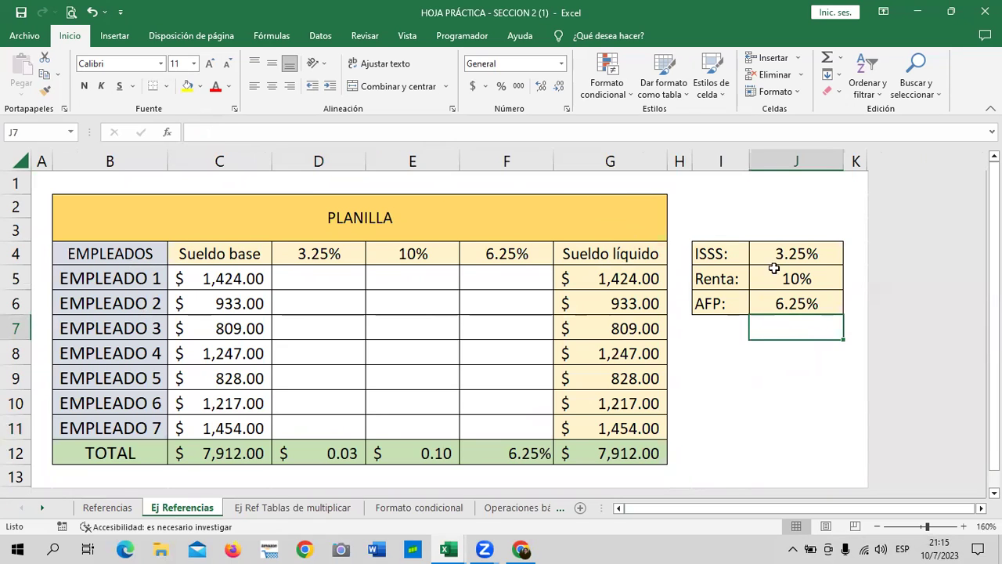
pyautogui.moveTo(994, 289)
pyautogui.mouseDown()
pyautogui.moveTo(994, 304)
pyautogui.moveTo(994, 290)
pyautogui.mouseUp()
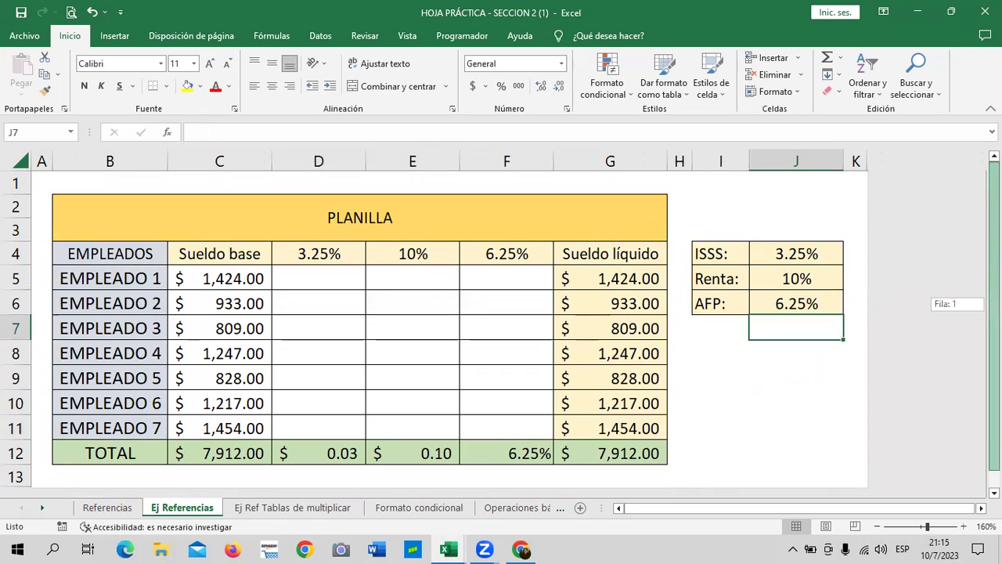
# Review the PLANILLA title, Sueldo base values, and the ISSS 3.25%, Renta 10%, AFP 6.25% rates
pyautogui.click(551, 210)
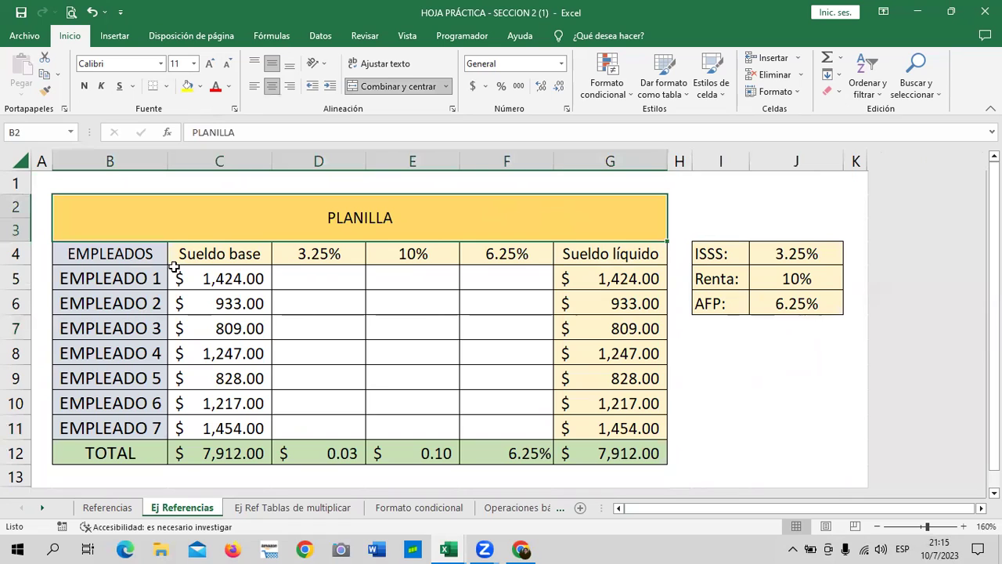
pyautogui.click(192, 249)
pyautogui.click(196, 427)
pyautogui.press('Up')
pyautogui.press('Up')
pyautogui.press('Up')
pyautogui.press('Up')
pyautogui.press('Up')
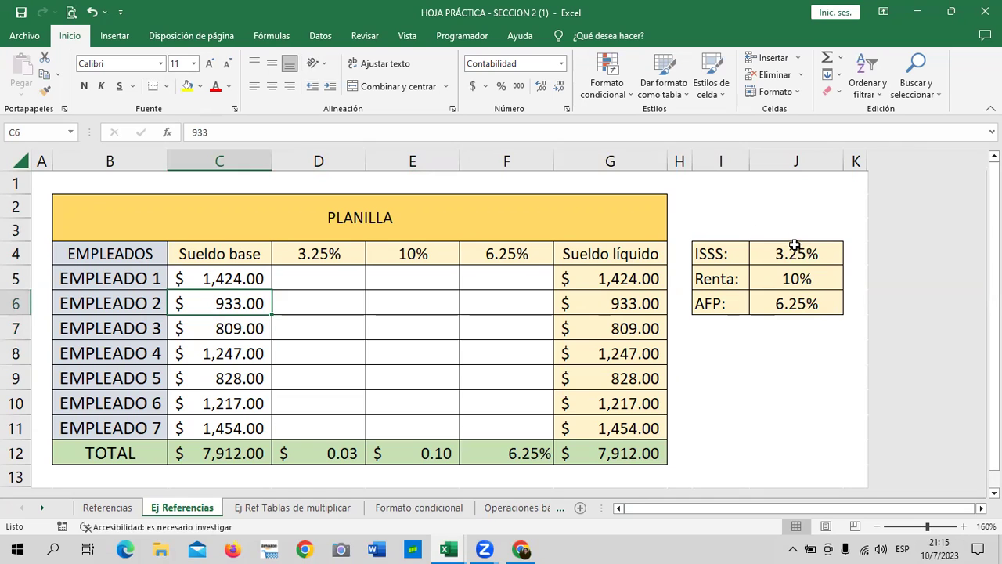
pyautogui.click(795, 258)
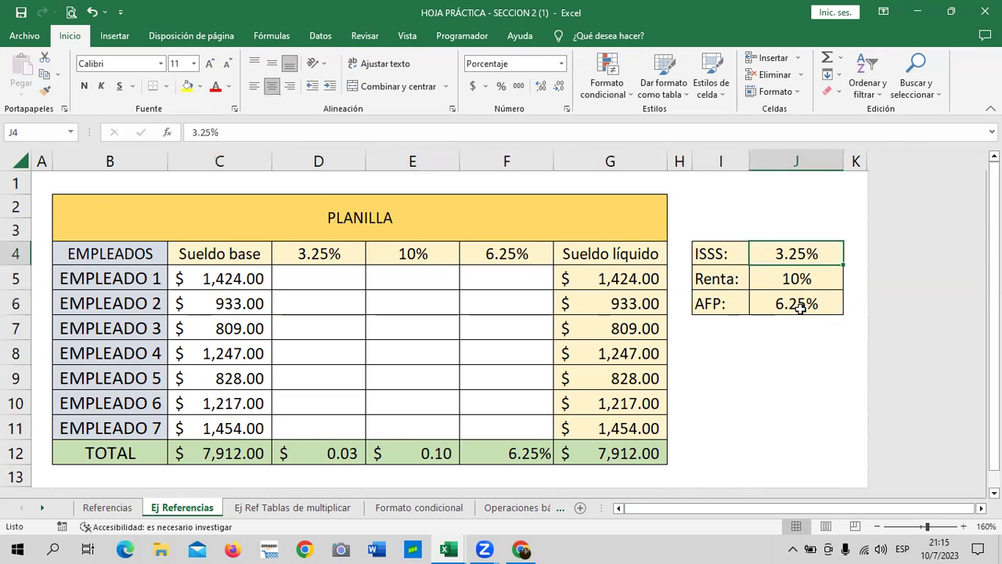
pyautogui.click(810, 277)
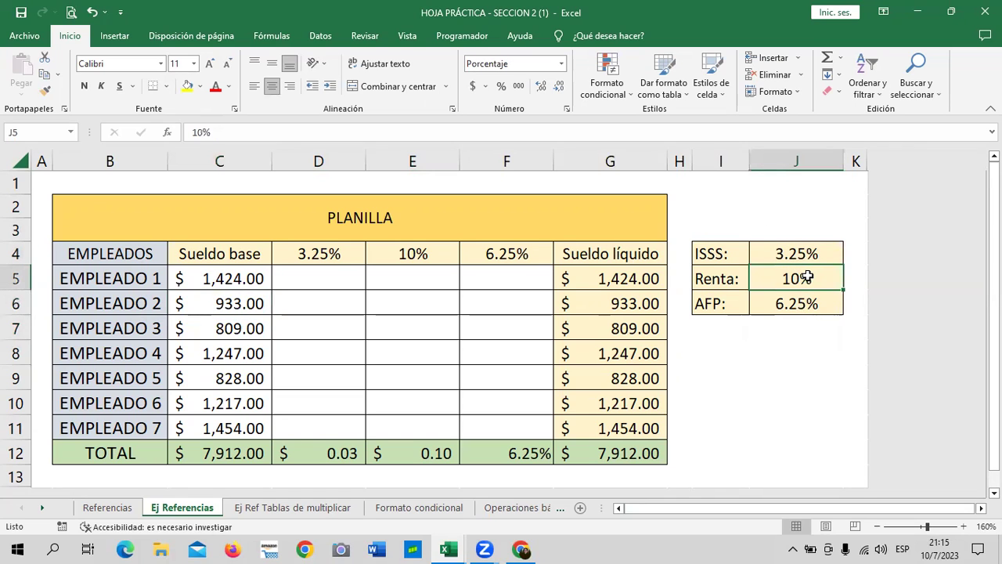
pyautogui.click(791, 302)
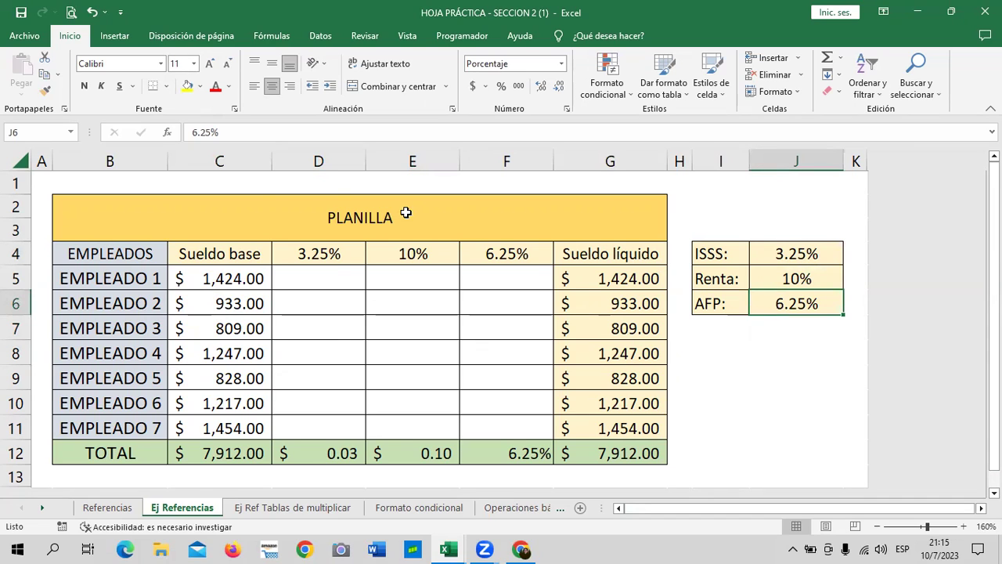
pyautogui.click(762, 385)
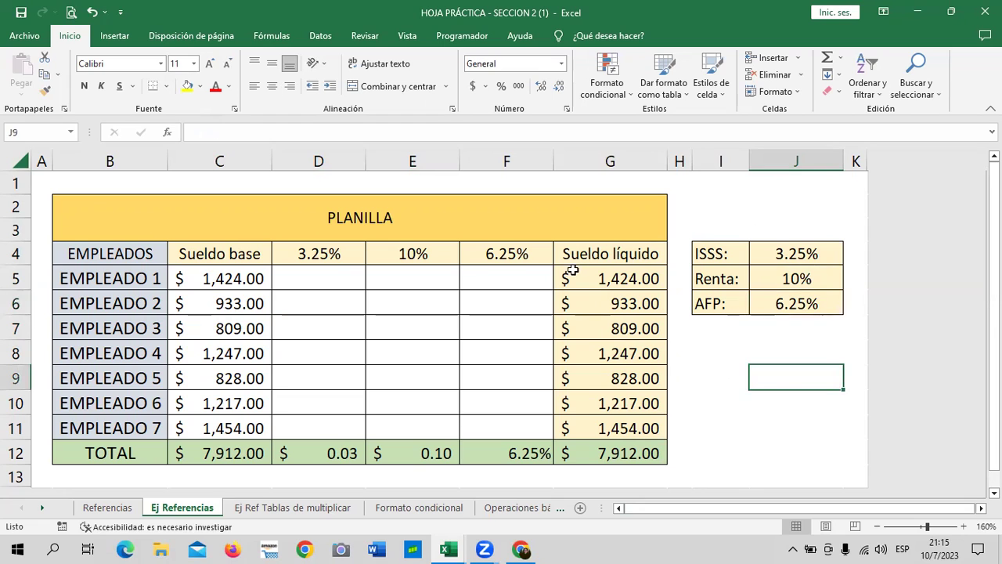
# Clear the Sueldo líquido values and total in G5:G12
pyautogui.moveTo(584, 270)
pyautogui.mouseDown()
pyautogui.moveTo(599, 435)
pyautogui.moveTo(588, 461)
pyautogui.mouseUp()
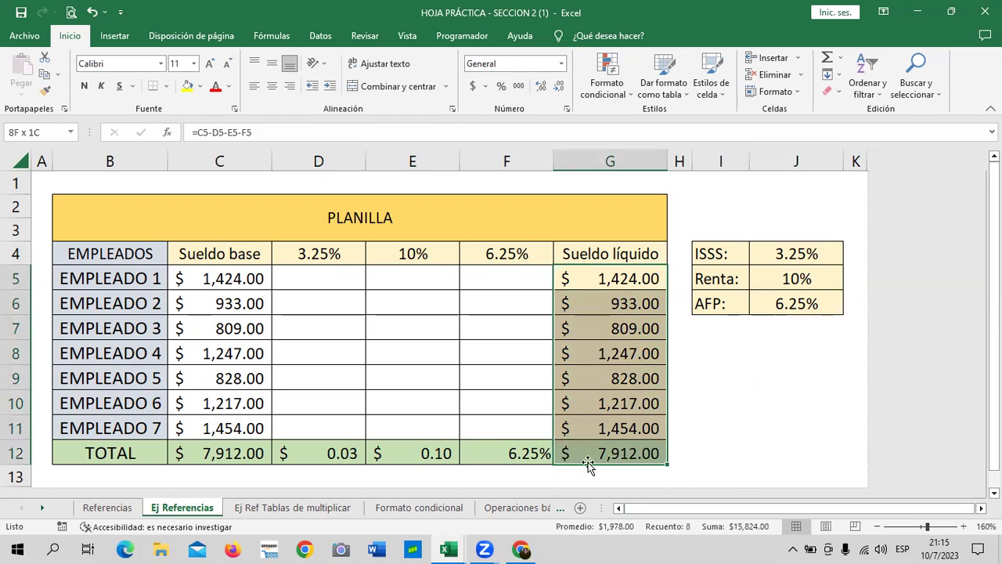
pyautogui.press('Delete')
pyautogui.click(726, 395)
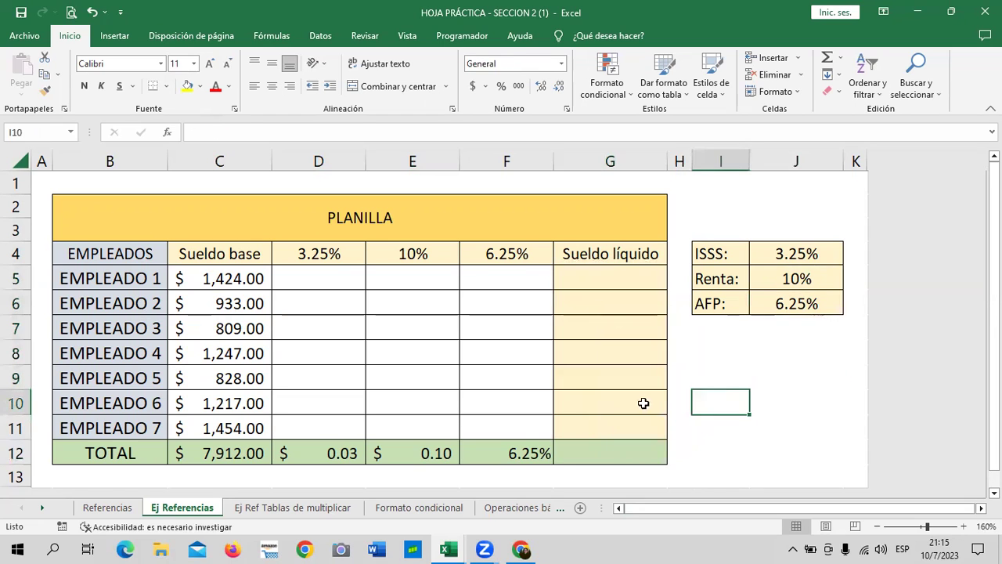
# Inspect the total formulas in D12, E12 and F12
pyautogui.click(486, 451)
pyautogui.click(410, 451)
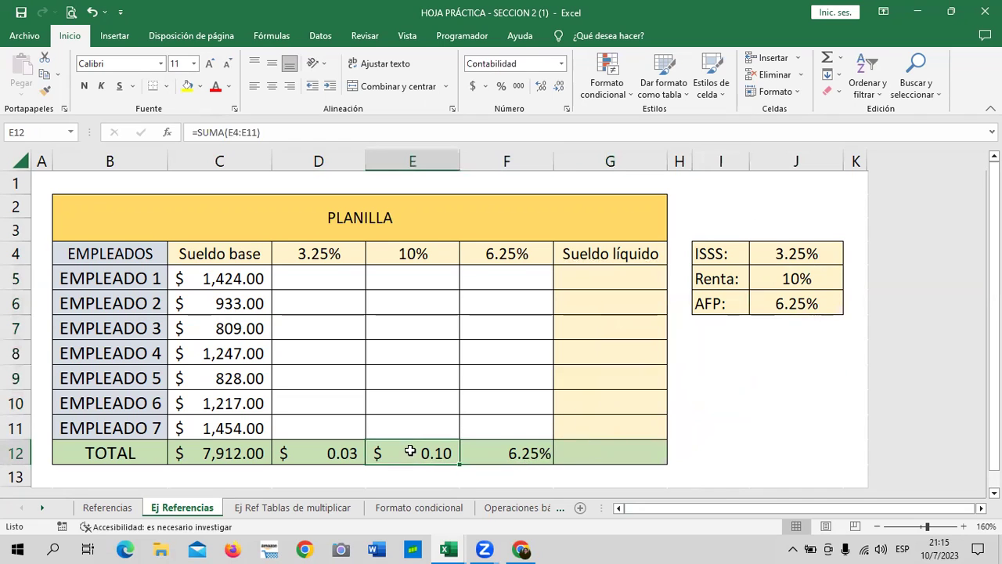
pyautogui.click(332, 451)
pyautogui.click(425, 445)
pyautogui.click(513, 449)
pyautogui.click(352, 454)
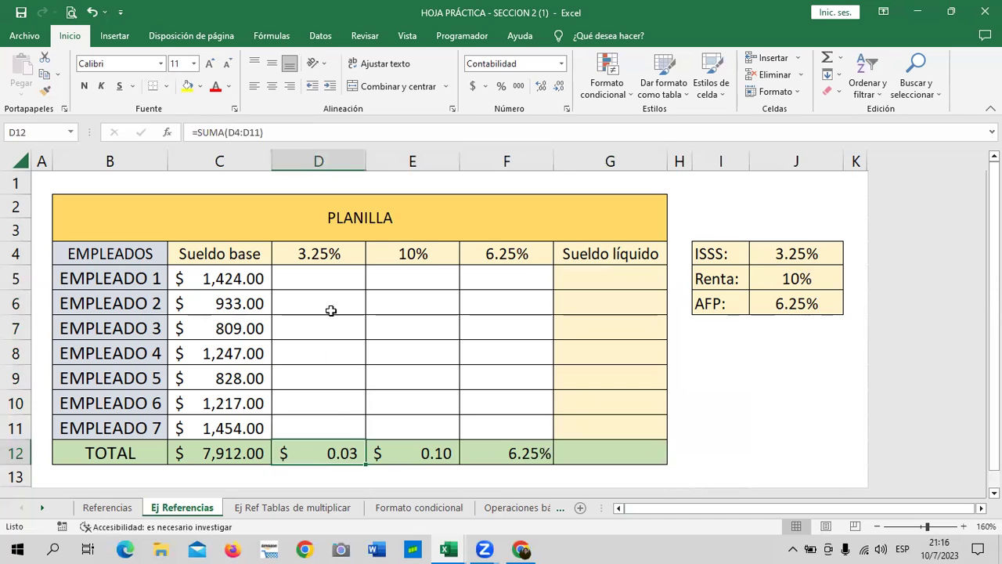
# Edit the ISSS total formula in D12 to reference E10
pyautogui.moveTo(328, 271); pyautogui.dragTo(335, 426)
pyautogui.moveTo(415, 337); pyautogui.dragTo(470, 365)
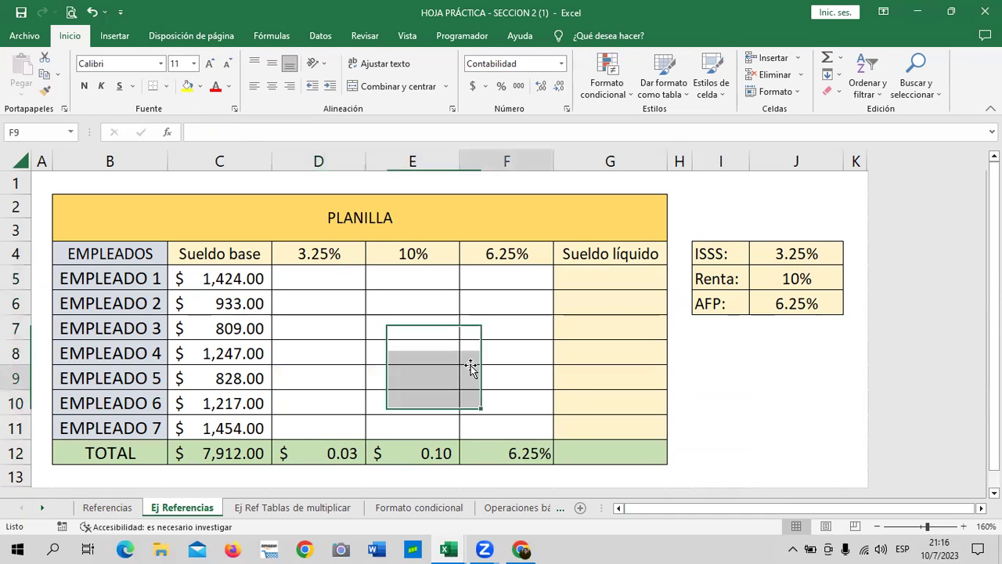
pyautogui.click(324, 450)
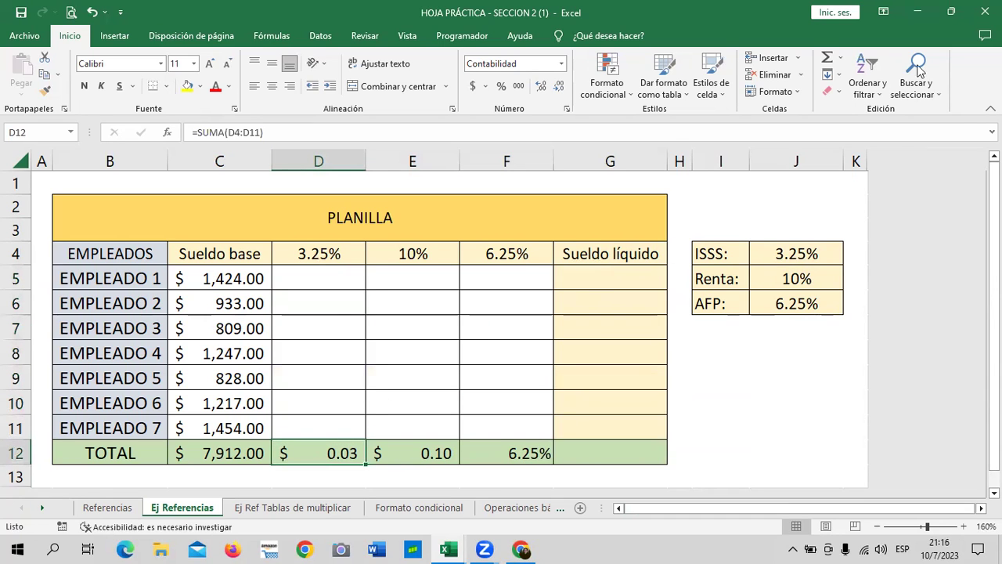
pyautogui.press('F2')
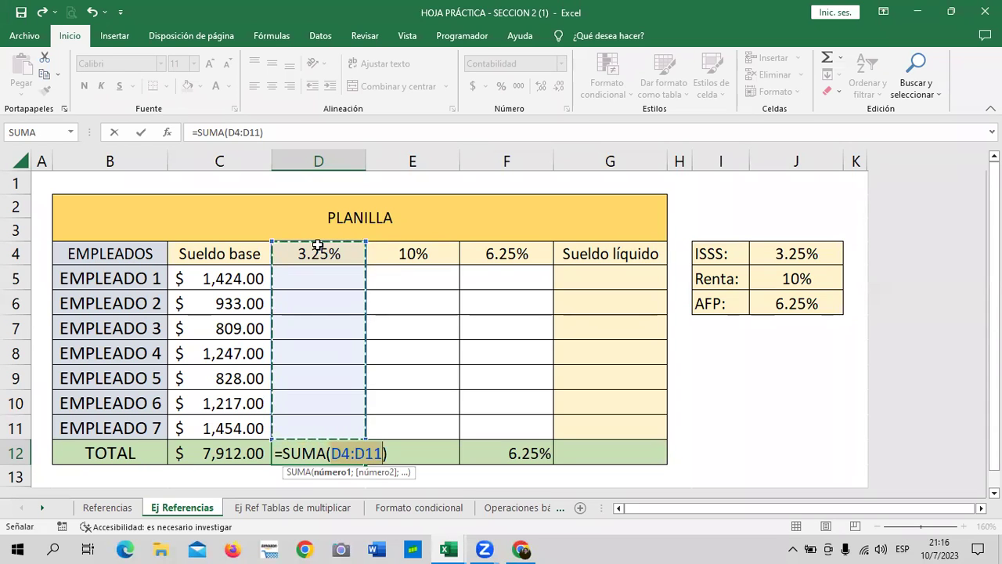
pyautogui.click(425, 395)
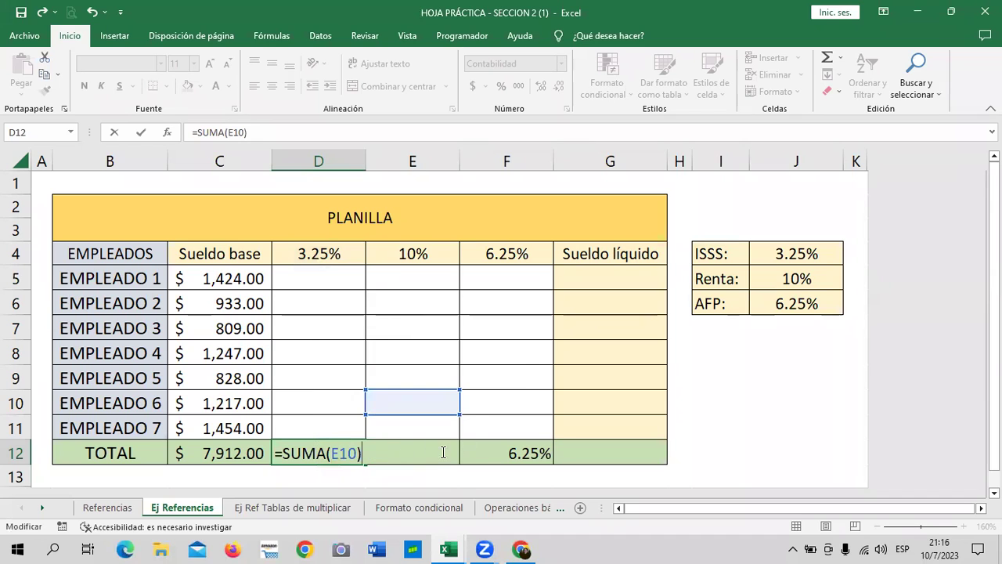
pyautogui.click(523, 375)
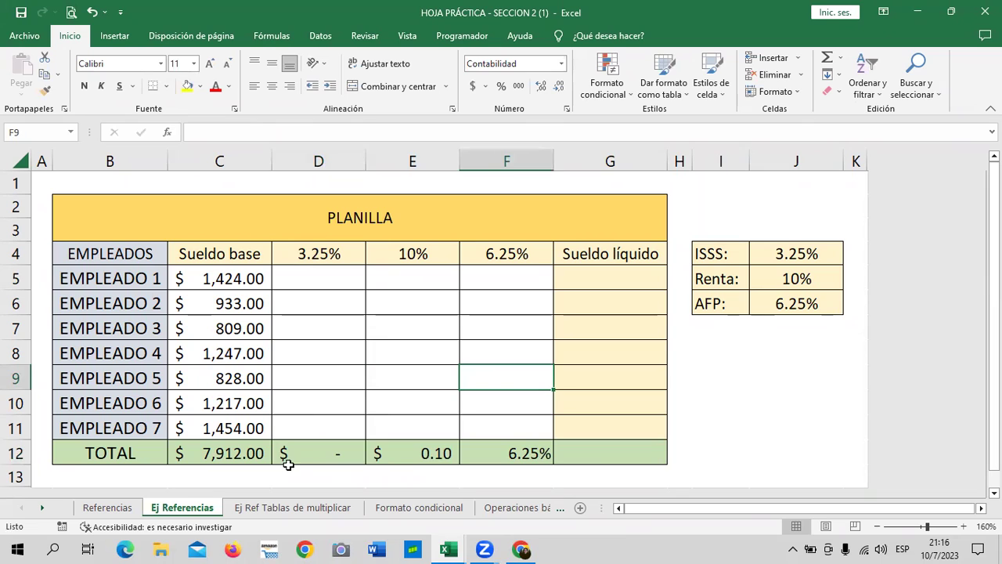
# Delete the three deduction totals in D12:F12 and select headers D4:F4
pyautogui.moveTo(287, 454); pyautogui.dragTo(504, 452)
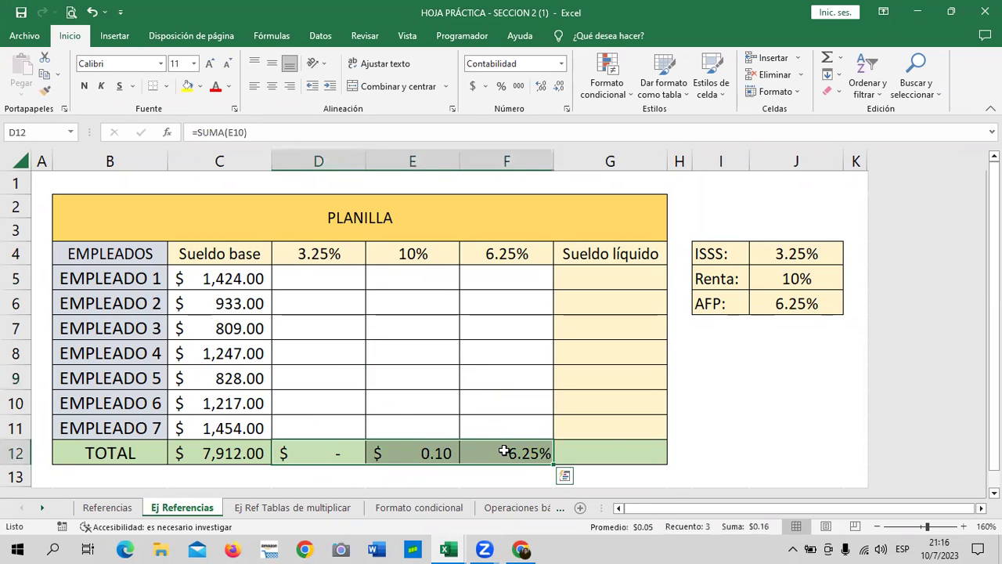
pyautogui.press('Delete')
pyautogui.click(610, 433)
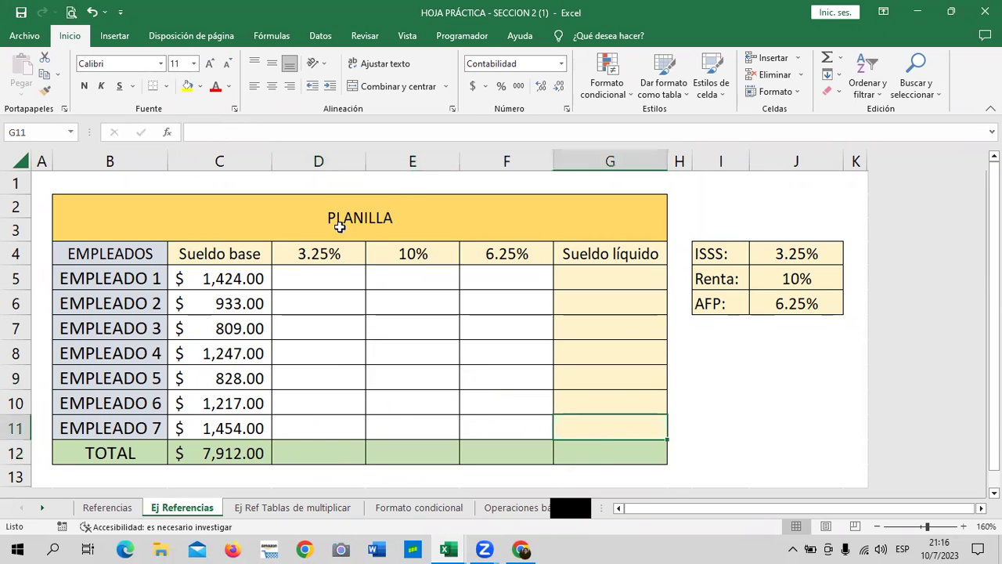
pyautogui.moveTo(331, 255); pyautogui.dragTo(489, 245)
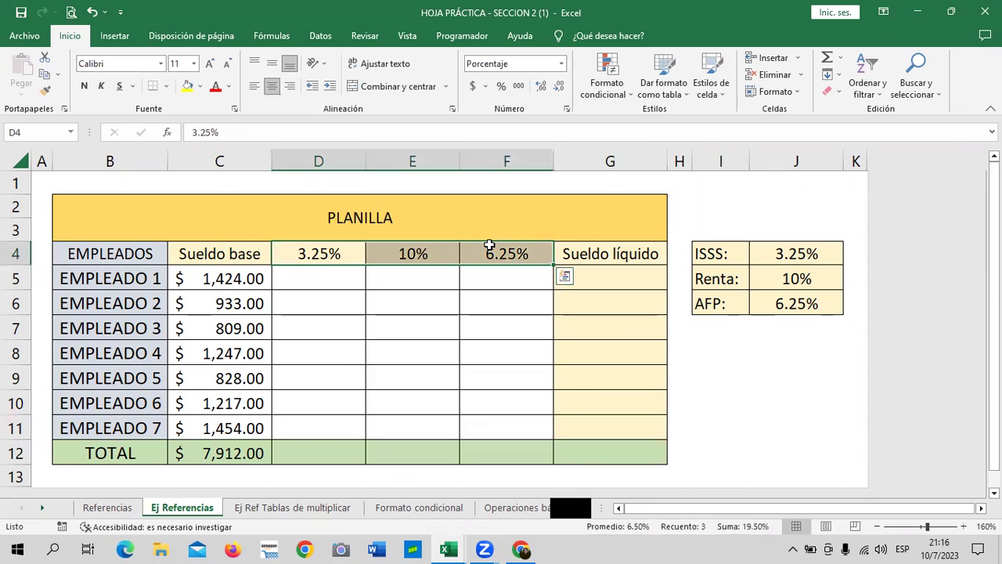
# Replace the rate percentages in D4:F4 with the headers ISSS, RENTA and AFP
pyautogui.press('Delete')
pyautogui.click(326, 249)
pyautogui.write('ISSS')
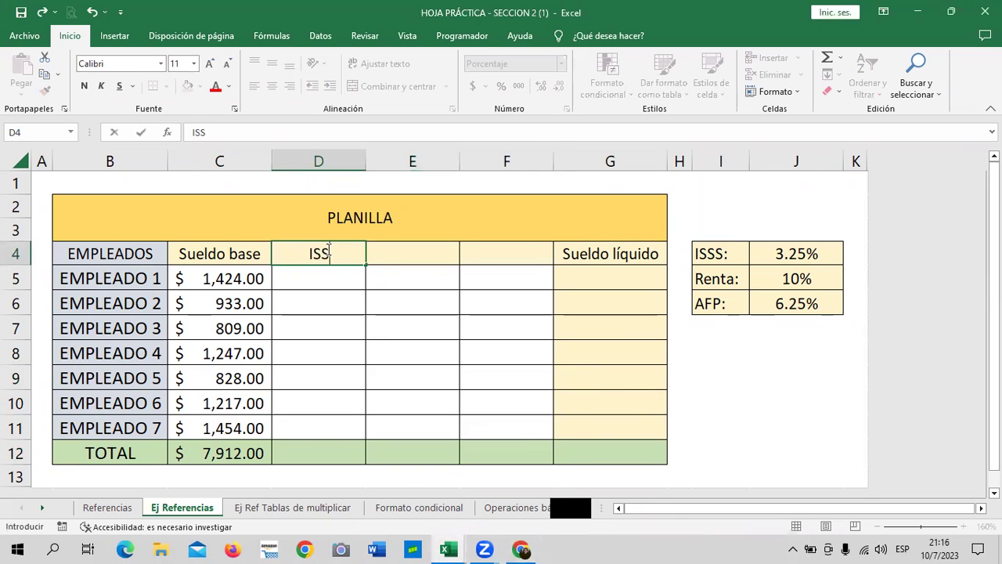
pyautogui.press('Tab')
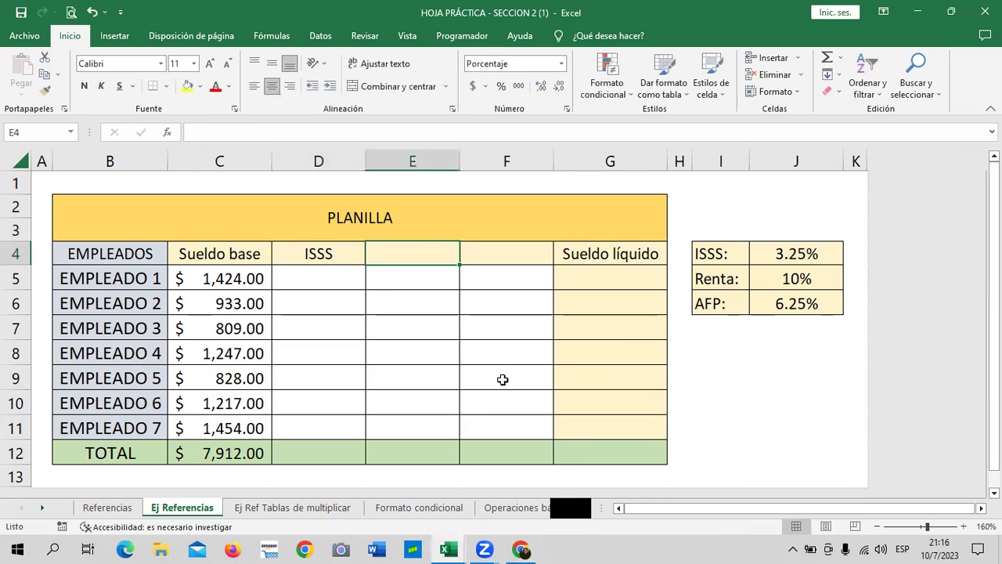
pyautogui.write('RENTA')
pyautogui.press('Tab')
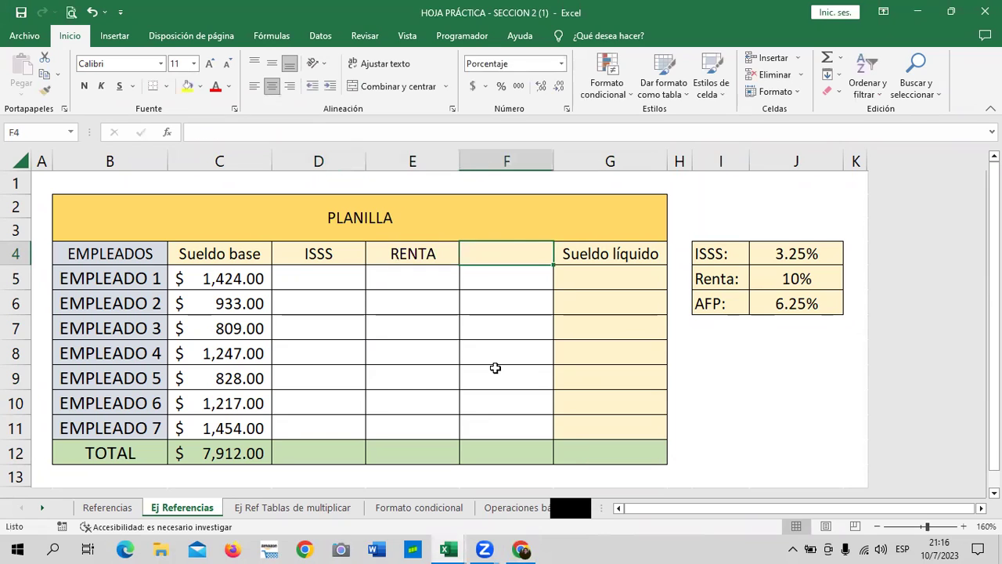
pyautogui.write('AFP')
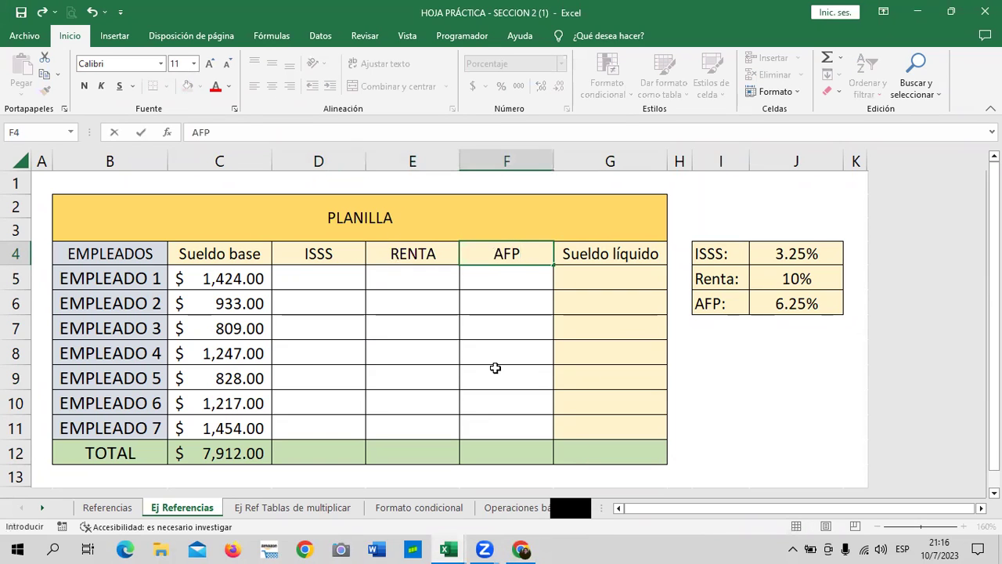
pyautogui.press('Return')
pyautogui.click(727, 366)
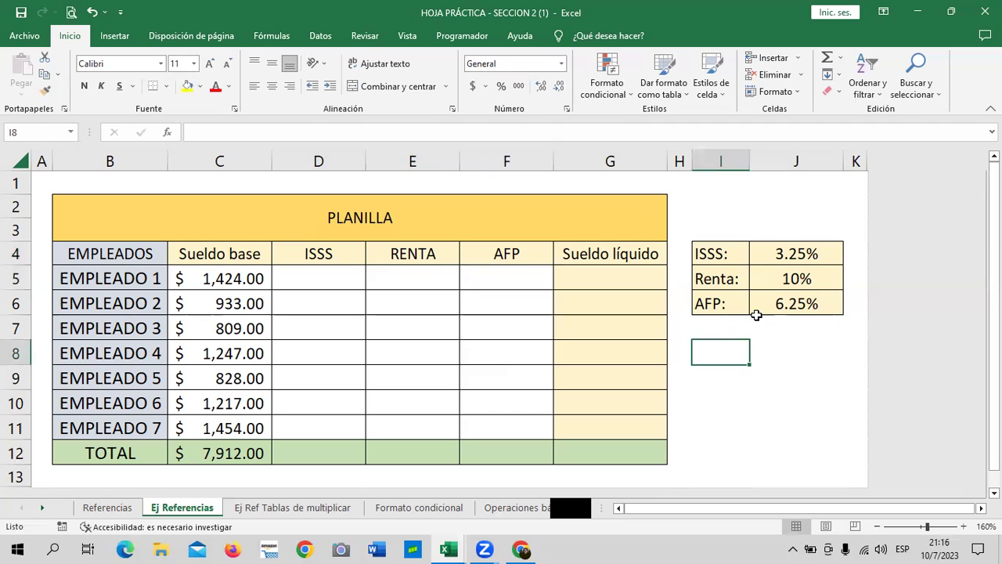
pyautogui.click(806, 357)
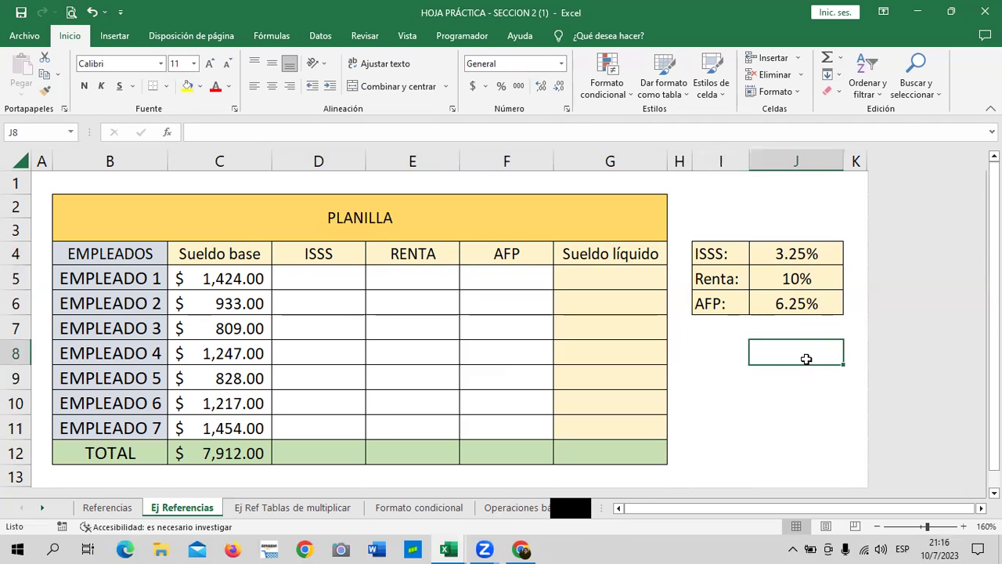
pyautogui.click(587, 271)
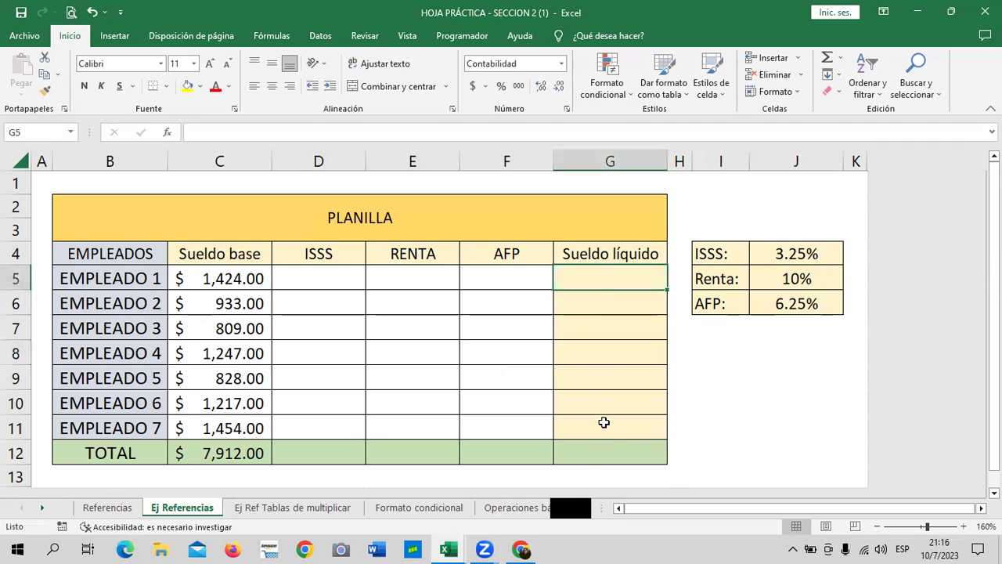
pyautogui.click(603, 424)
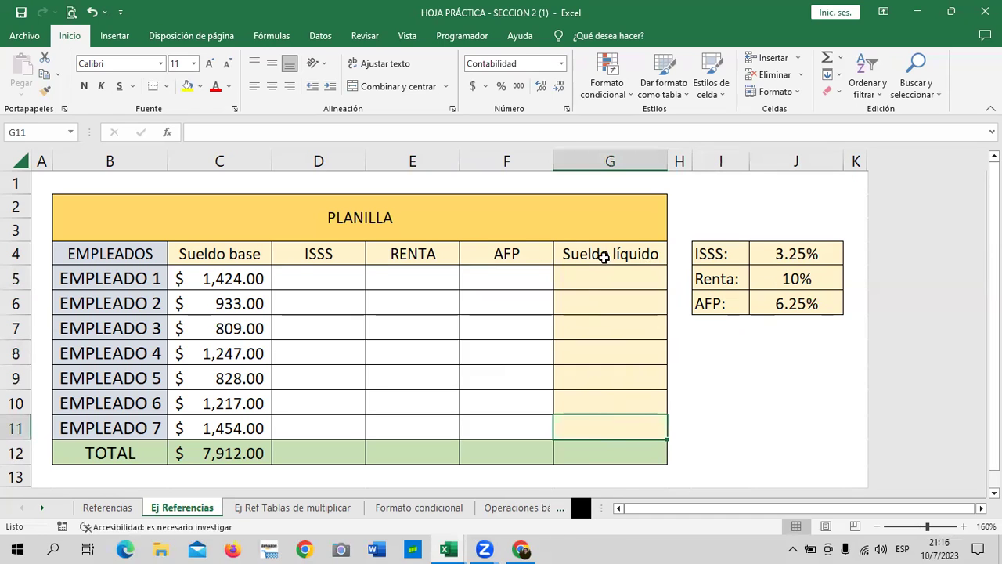
pyautogui.click(829, 384)
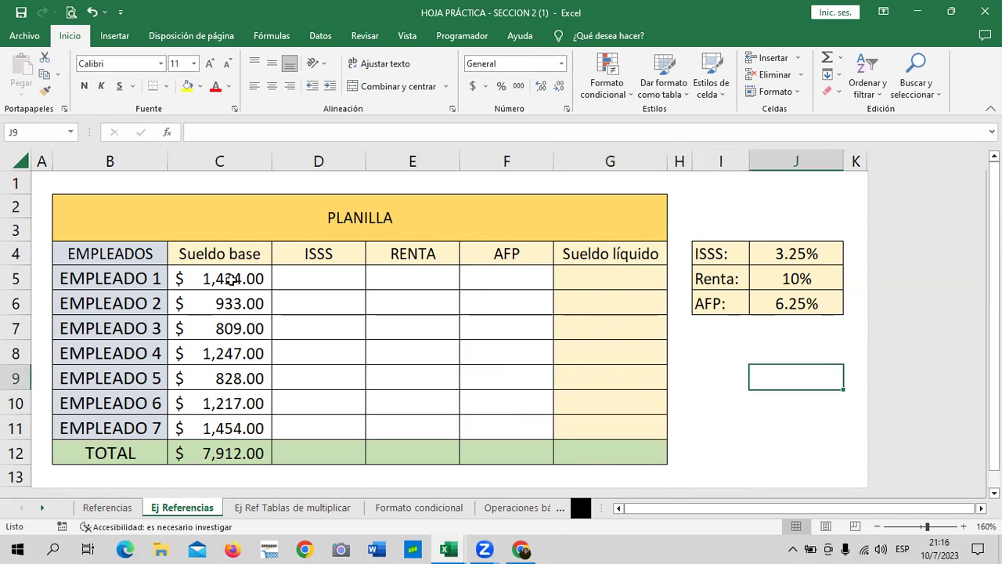
# Enter =C5*$J$4 in D5 so Empleado 1's ISSS uses the fixed 3.25% rate
pyautogui.click(481, 299)
pyautogui.click(345, 275)
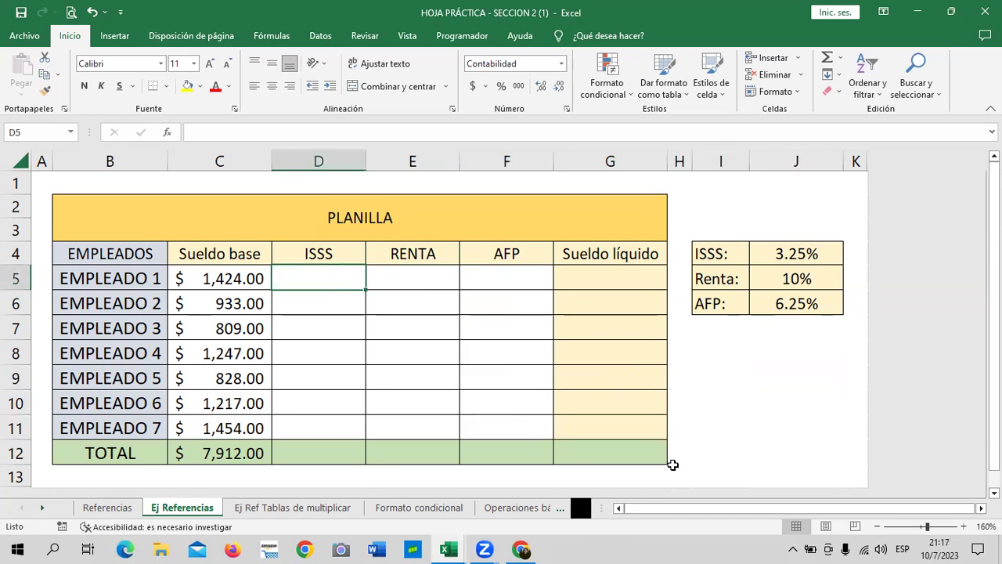
pyautogui.write('=')
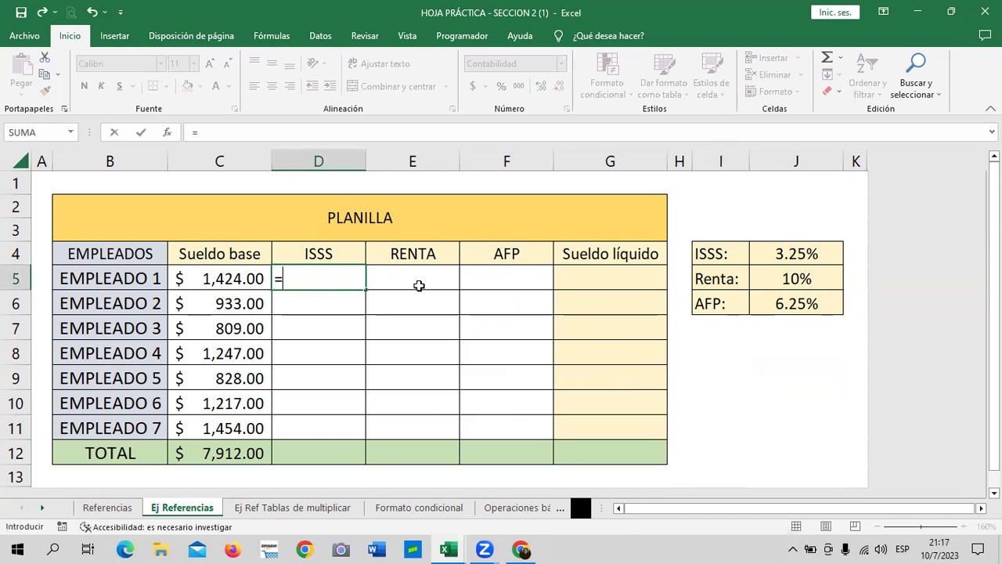
pyautogui.click(226, 282)
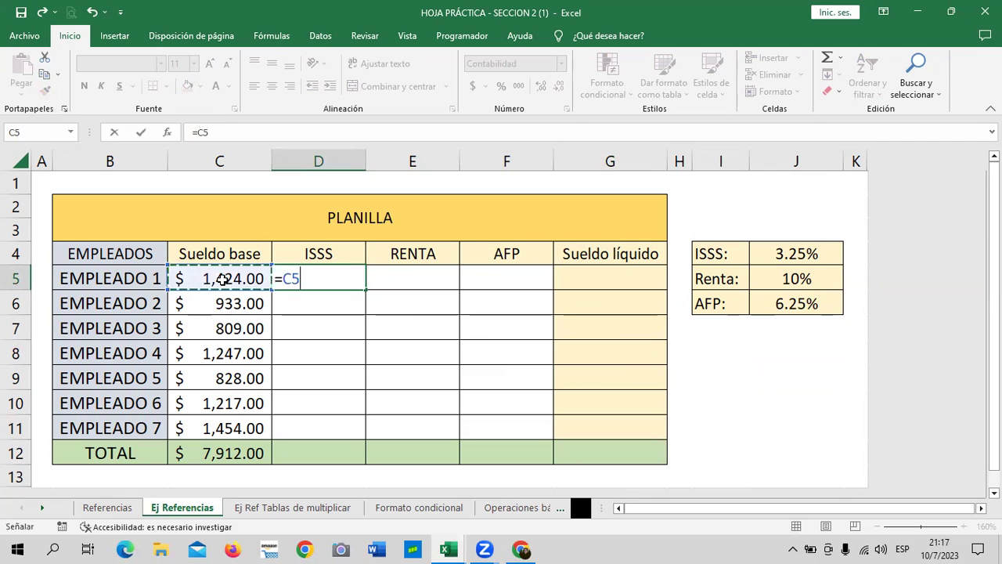
pyautogui.write('*')
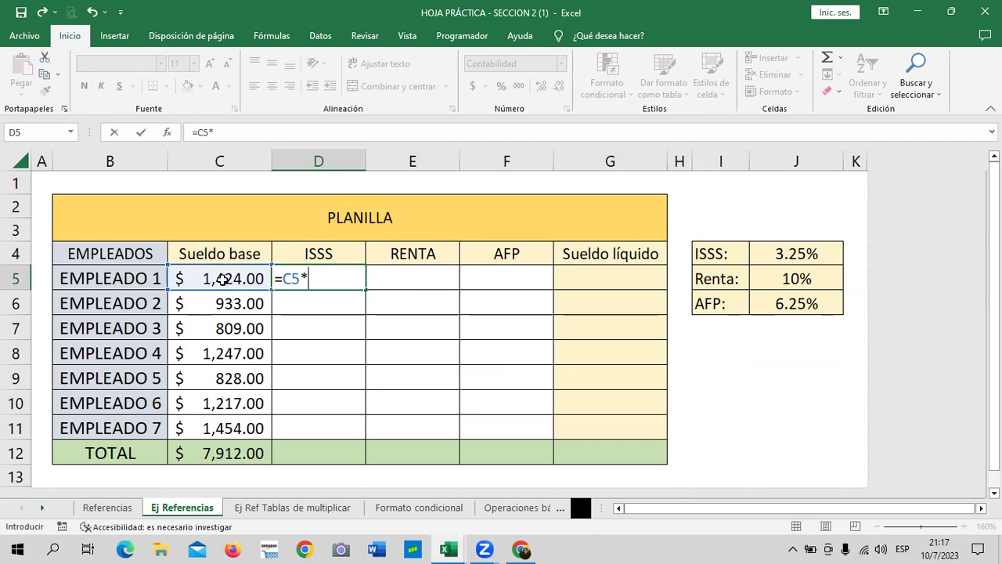
pyautogui.click(773, 255)
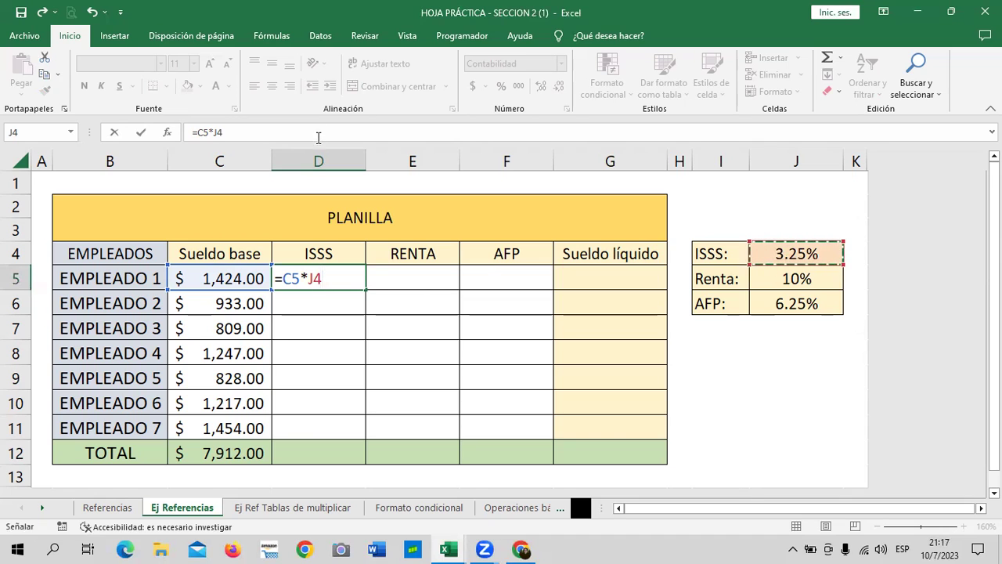
pyautogui.click(218, 131)
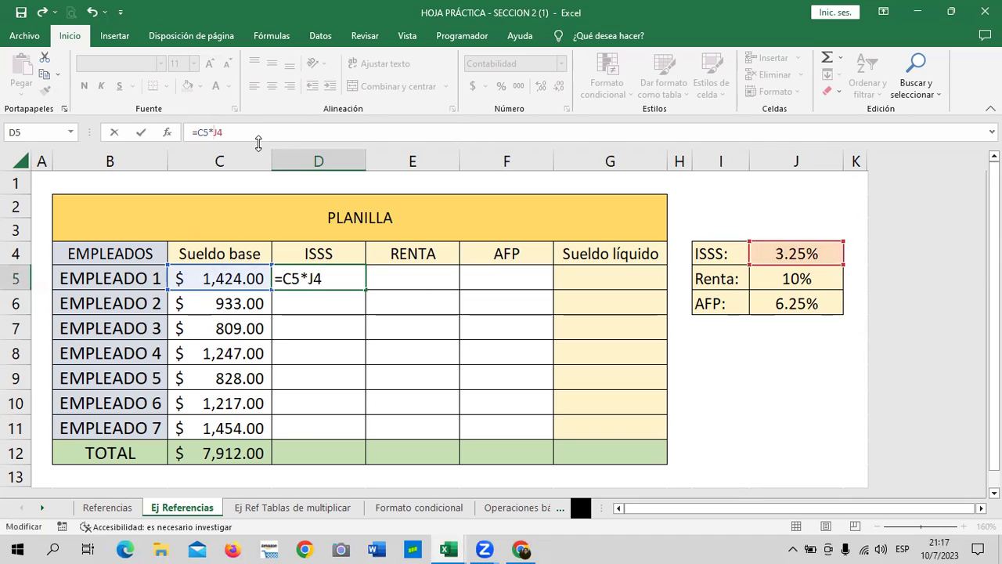
pyautogui.write('$J')
pyautogui.write('$')
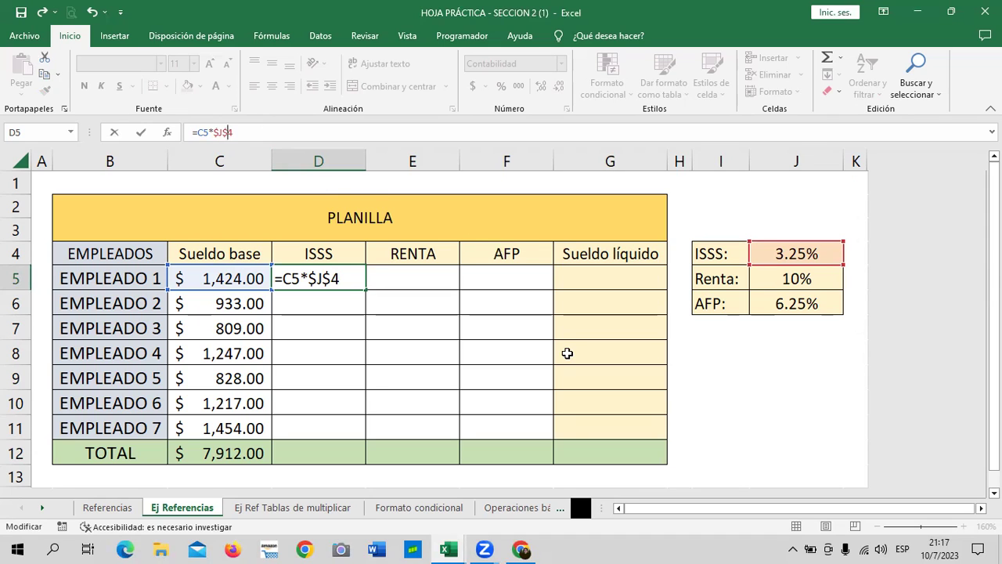
pyautogui.press('Return')
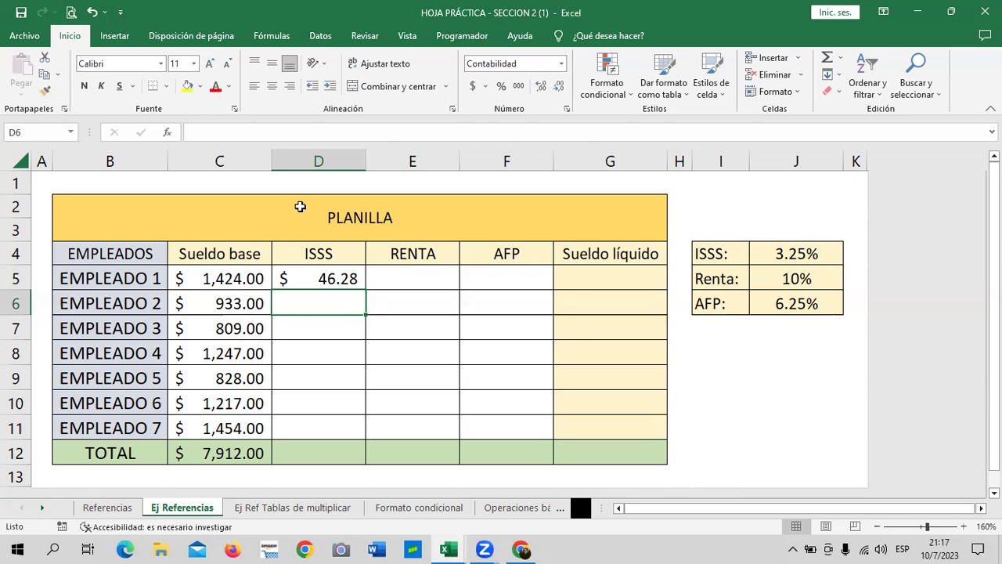
pyautogui.click(323, 277)
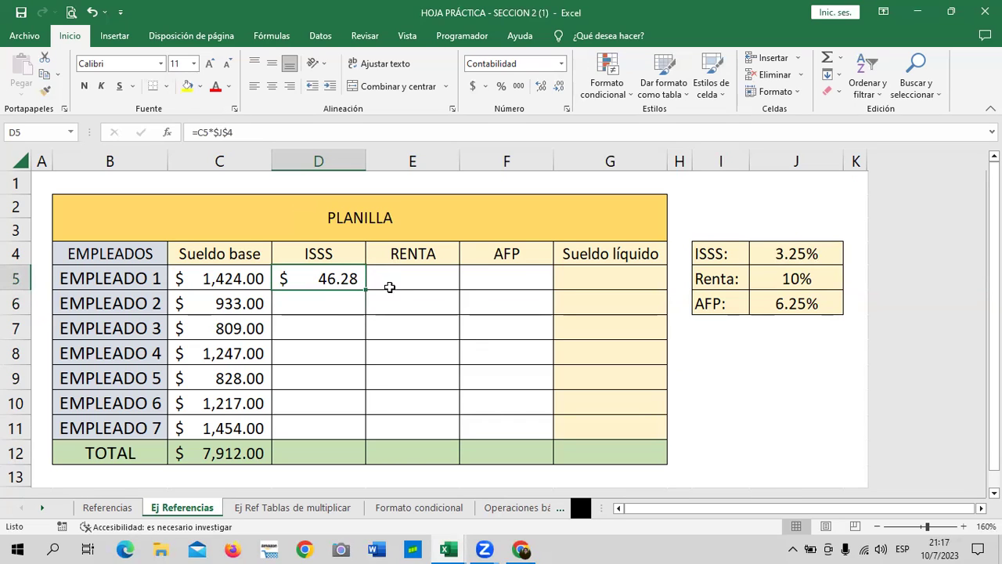
pyautogui.click(437, 307)
pyautogui.click(327, 278)
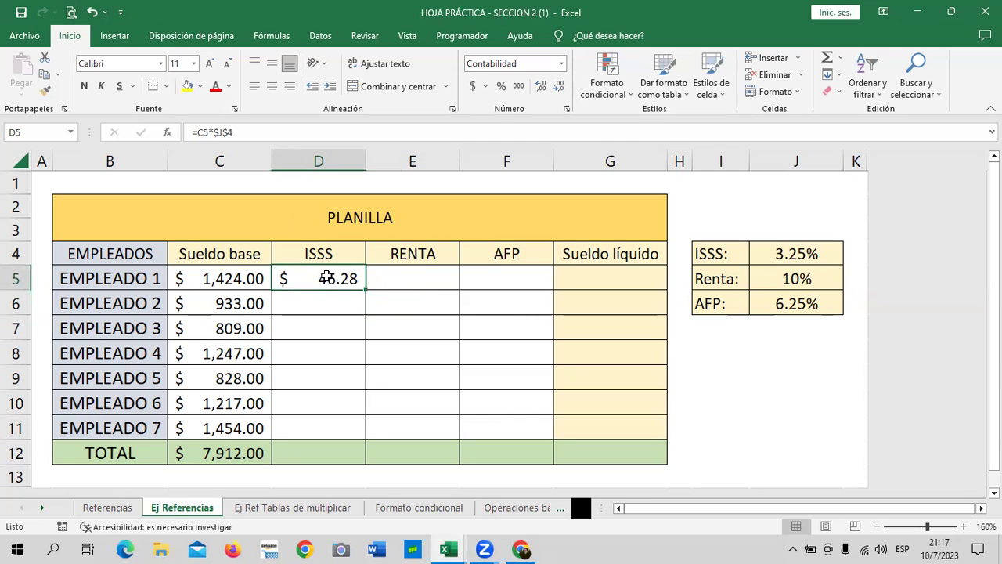
# Clear D5 and re-enter the ISSS formula with a relative rate reference, =C5*J4
pyautogui.press('Delete')
pyautogui.click(453, 311)
pyautogui.click(339, 279)
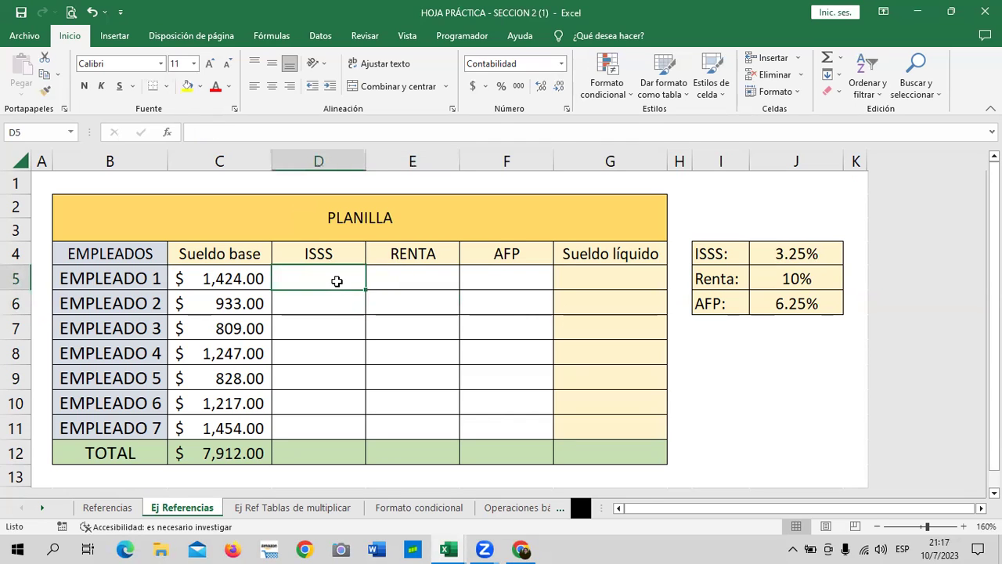
pyautogui.write('=')
pyautogui.click(243, 276)
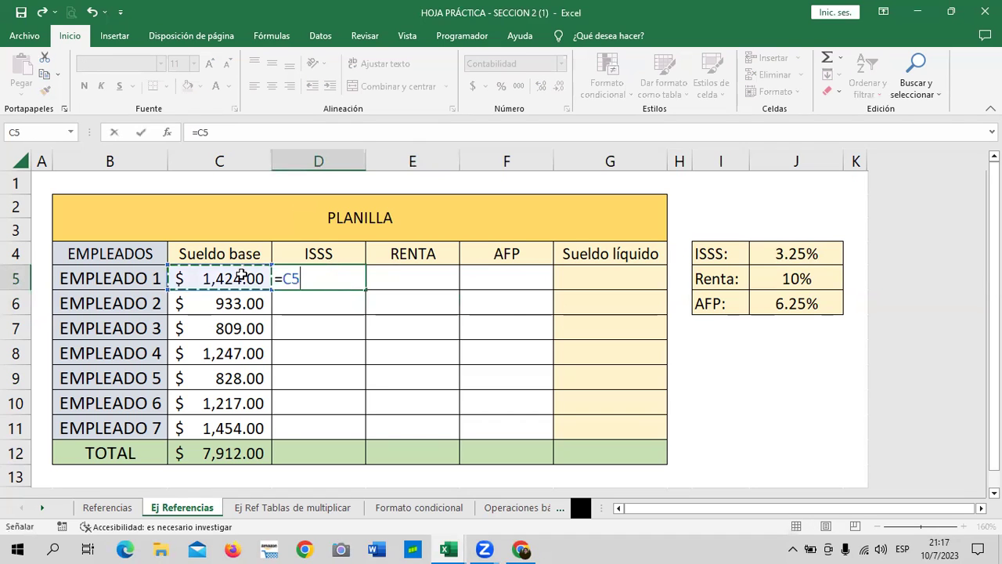
pyautogui.write('*')
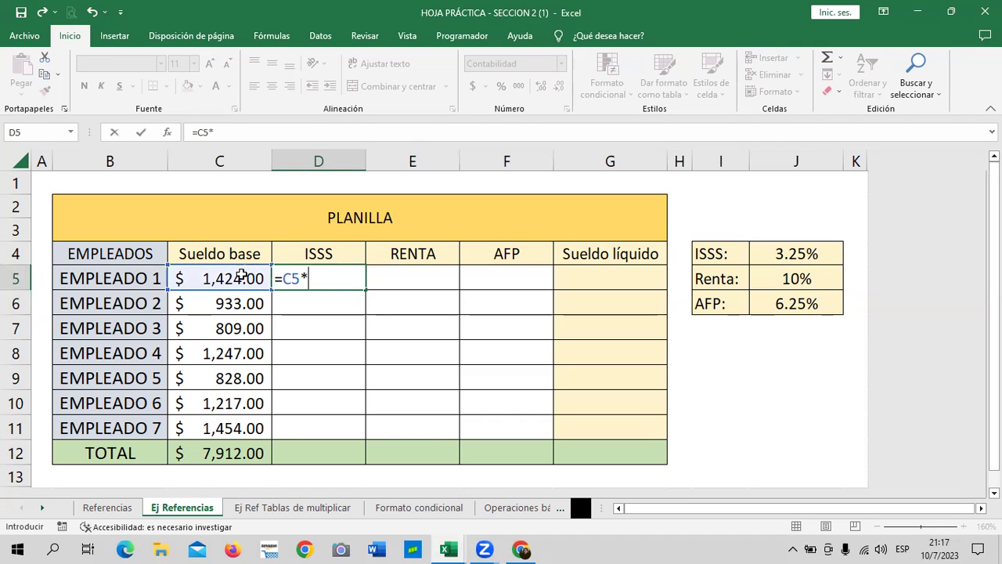
pyautogui.click(793, 247)
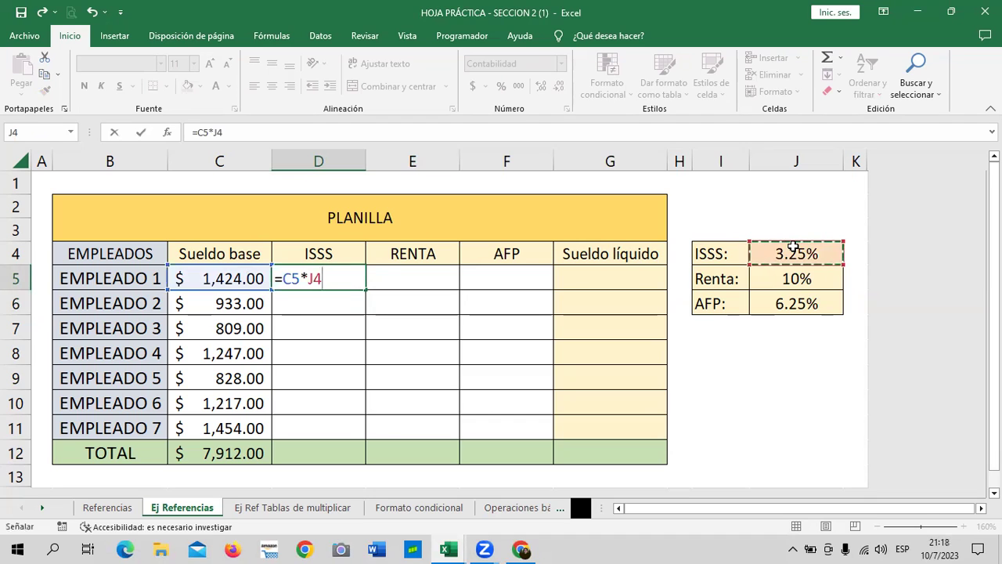
pyautogui.press('Return')
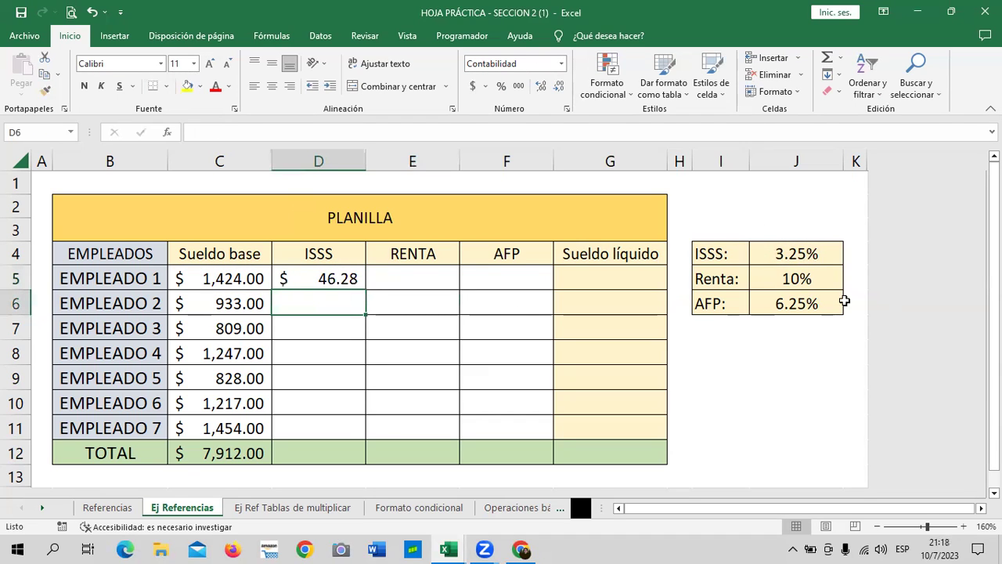
# Copy D5 down to D11 and inspect Empleado 2–4 formulas whose rate references shifted
pyautogui.click(331, 273)
pyautogui.moveTo(366, 290)
pyautogui.mouseDown()
pyautogui.moveTo(381, 447)
pyautogui.moveTo(384, 438)
pyautogui.mouseUp()
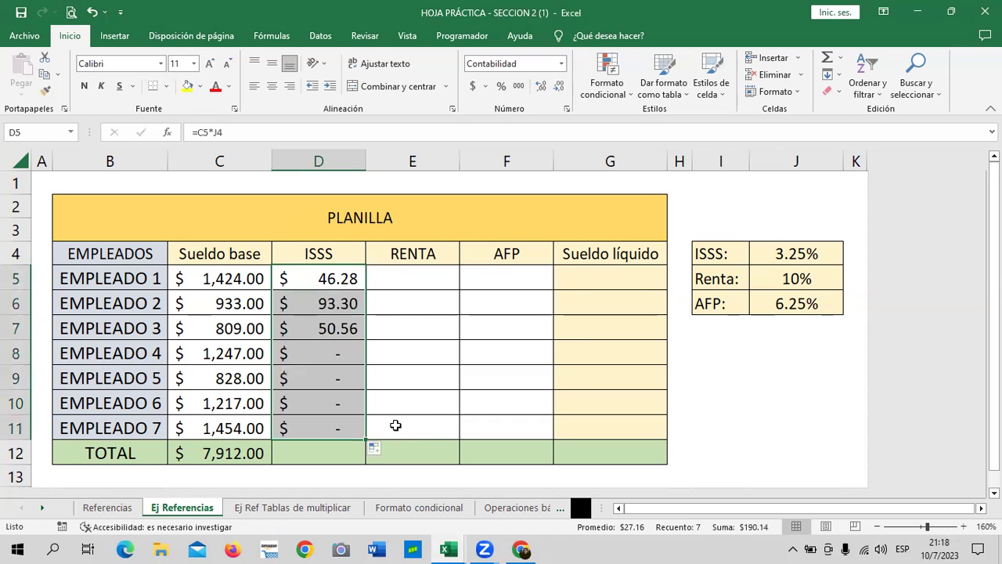
pyautogui.click(330, 304)
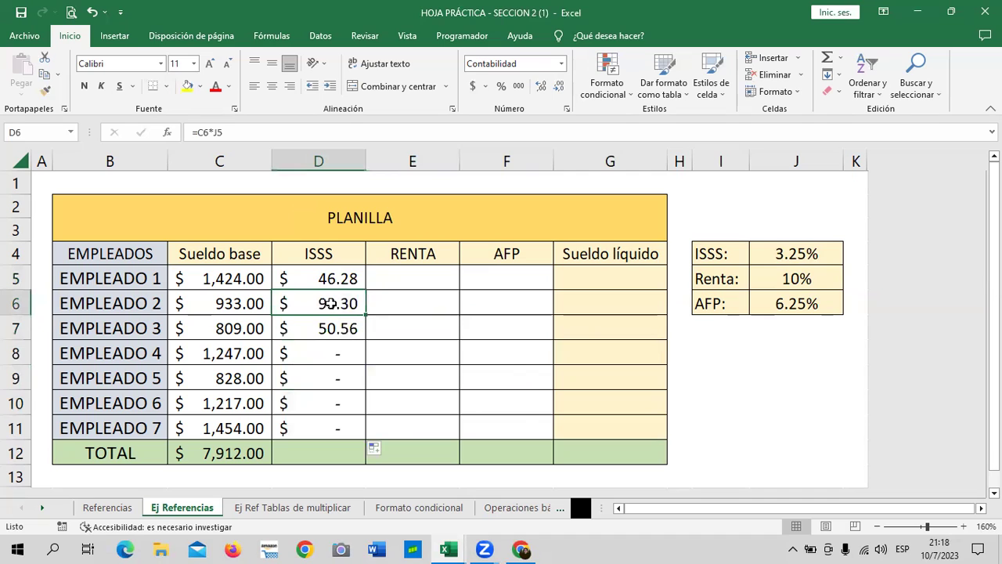
pyautogui.click(407, 133)
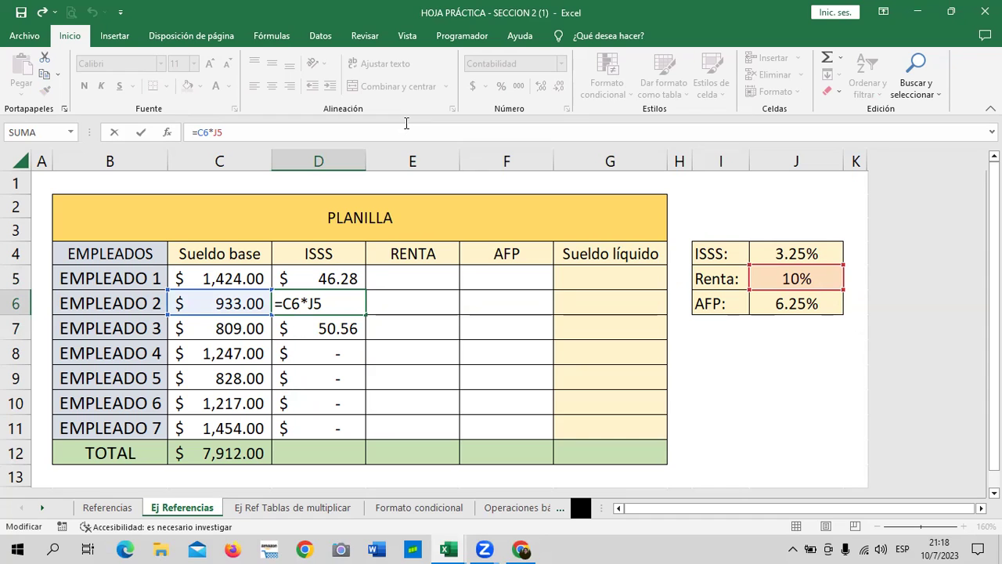
pyautogui.press('Return')
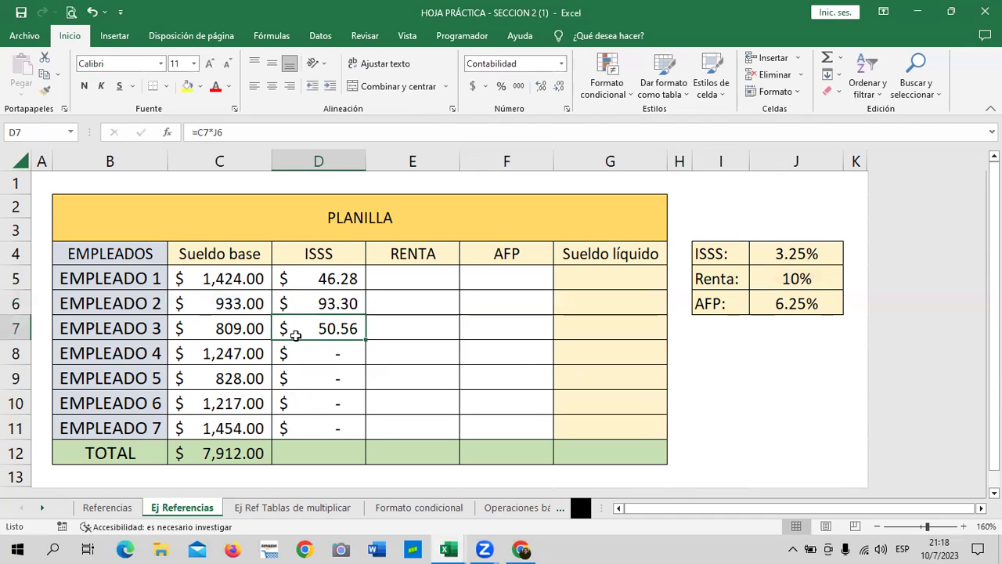
pyautogui.click(344, 129)
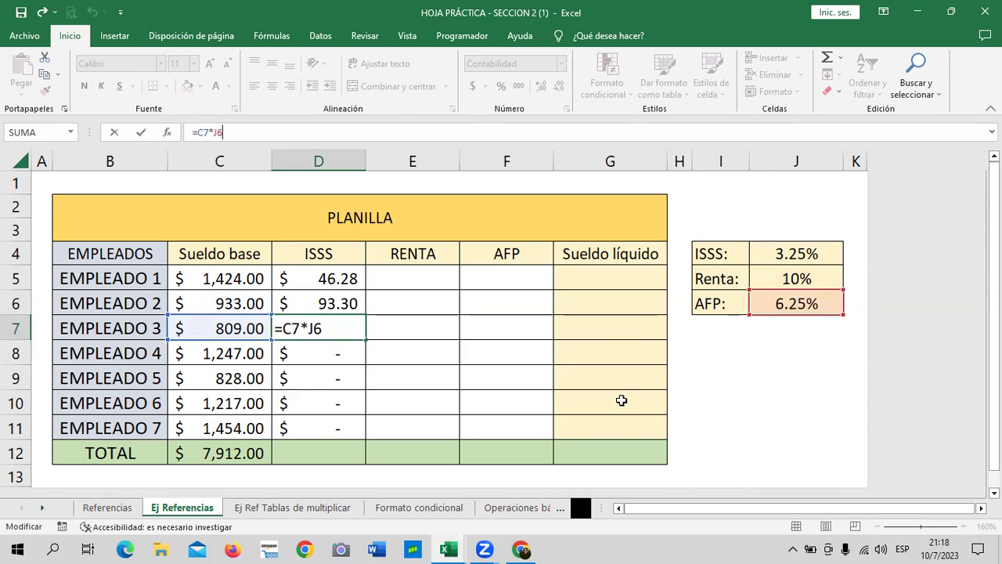
pyautogui.press('Return')
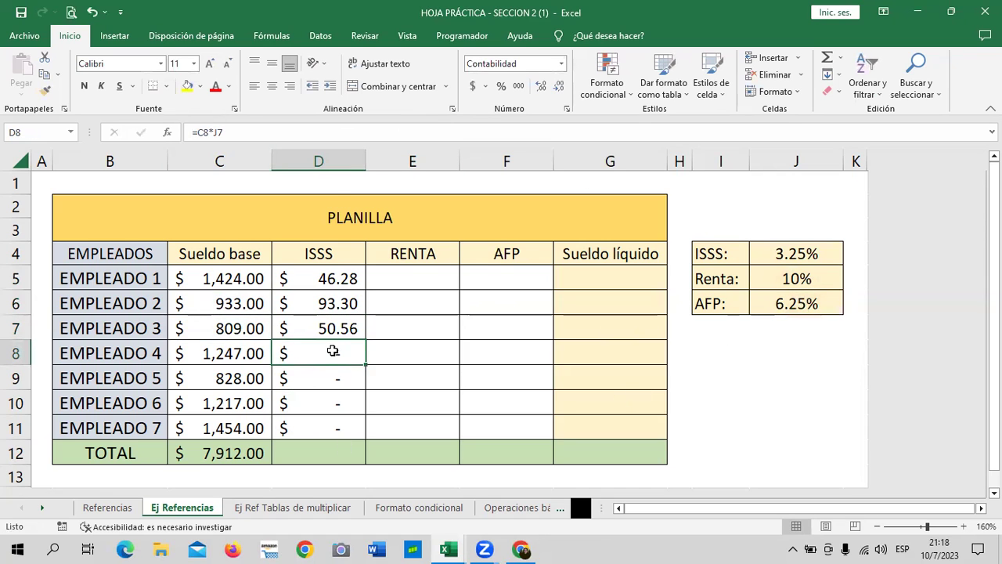
pyautogui.click(341, 130)
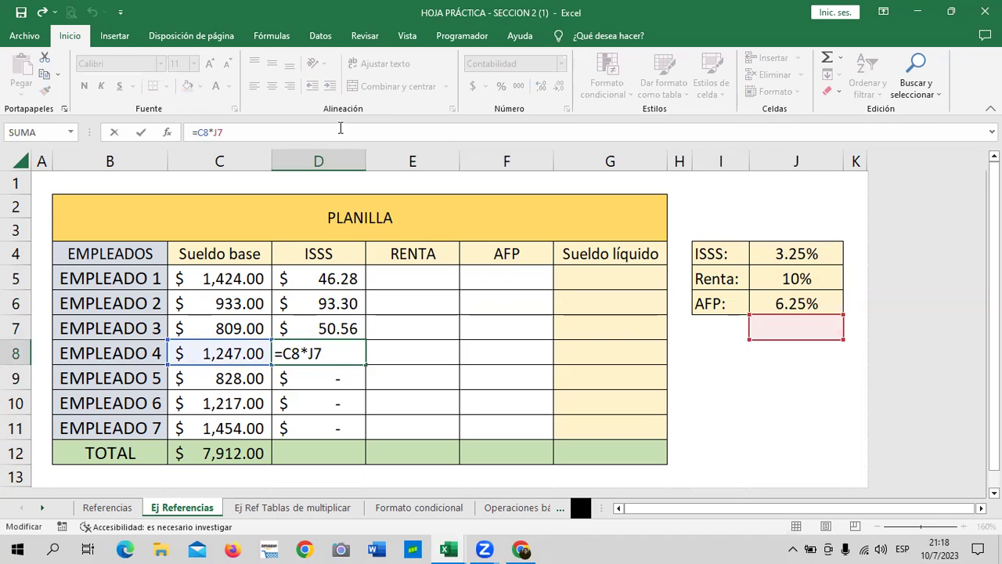
pyautogui.click(430, 401)
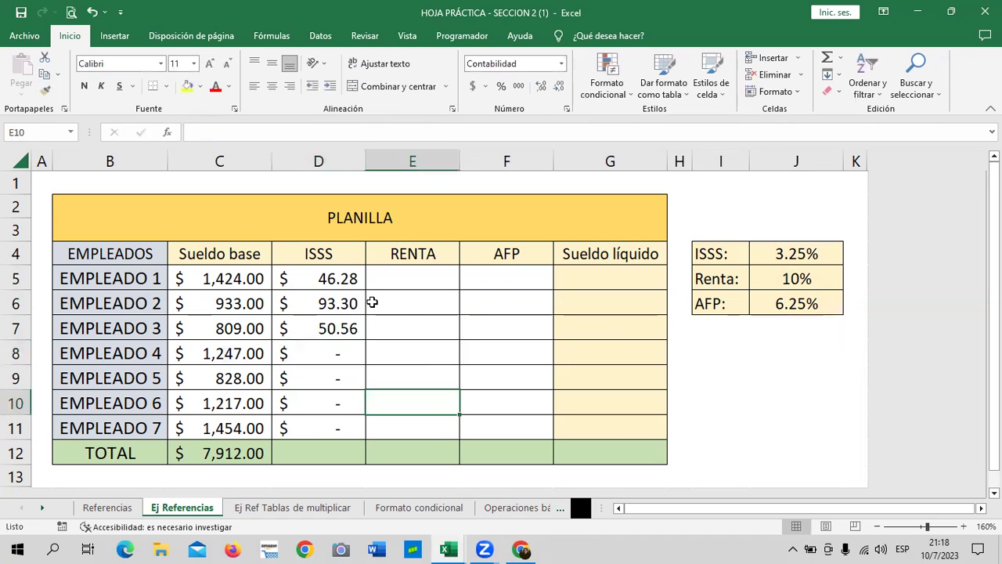
# Delete the incorrect copied ISSS results in D6:D11
pyautogui.moveTo(327, 301); pyautogui.dragTo(329, 427)
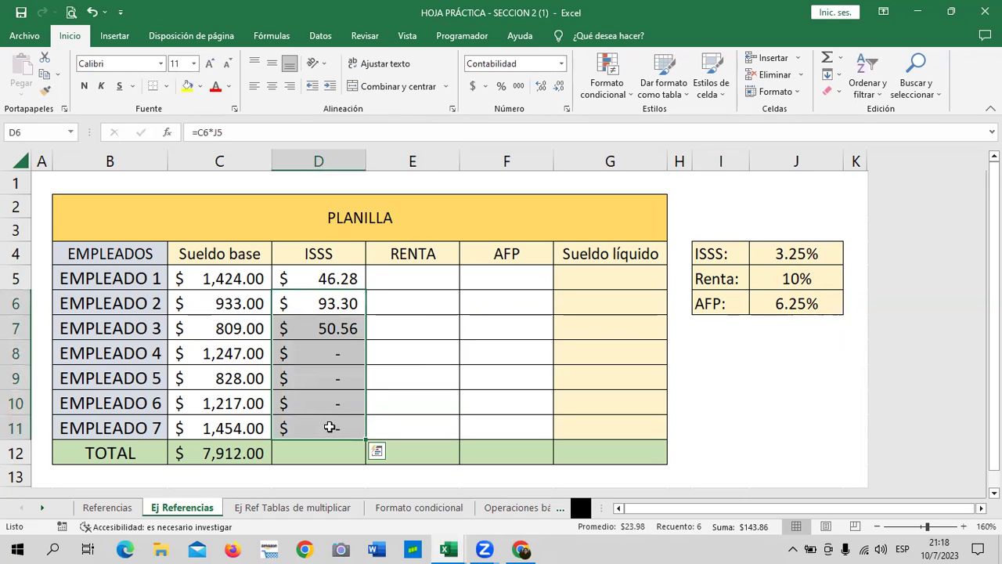
pyautogui.press('Delete')
pyautogui.moveTo(412, 378); pyautogui.dragTo(412, 352)
pyautogui.click(510, 349)
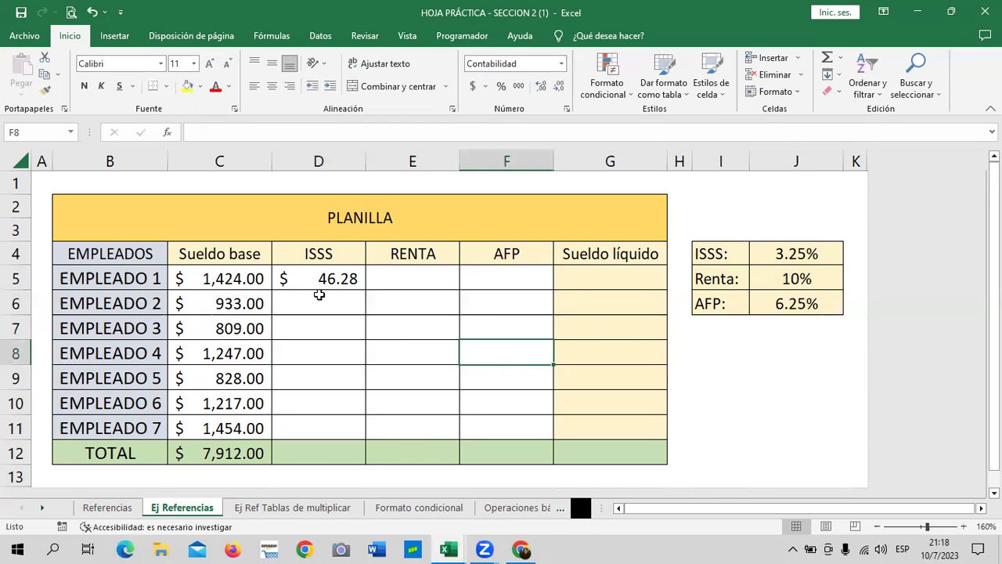
pyautogui.click(317, 293)
pyautogui.write('=')
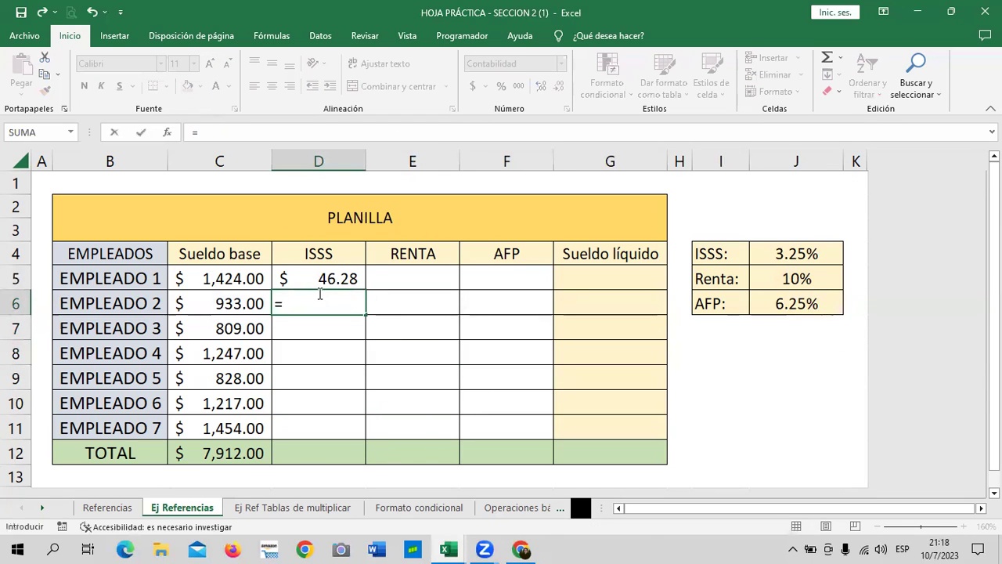
pyautogui.click(226, 302)
pyautogui.write('*')
pyautogui.click(809, 249)
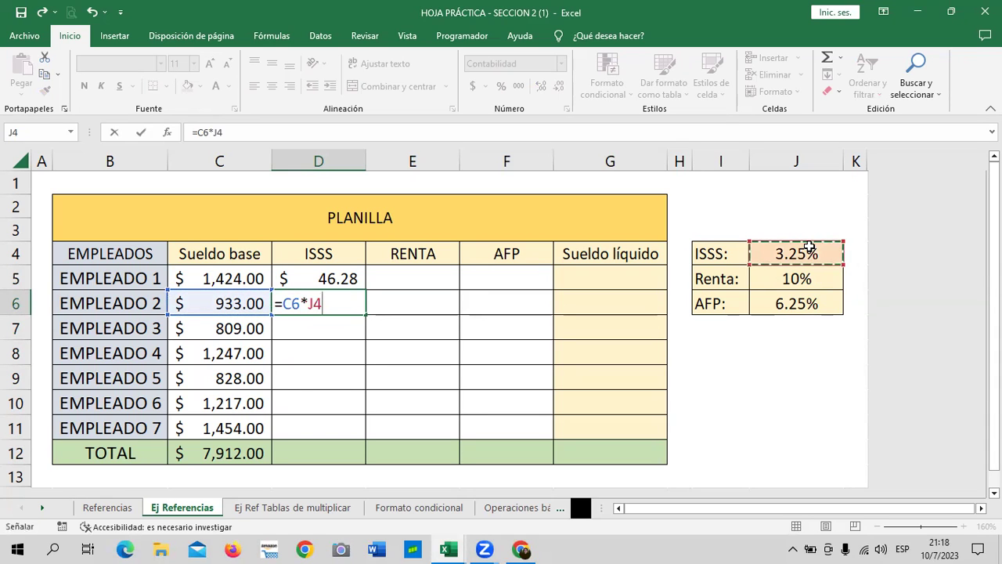
pyautogui.press('Return')
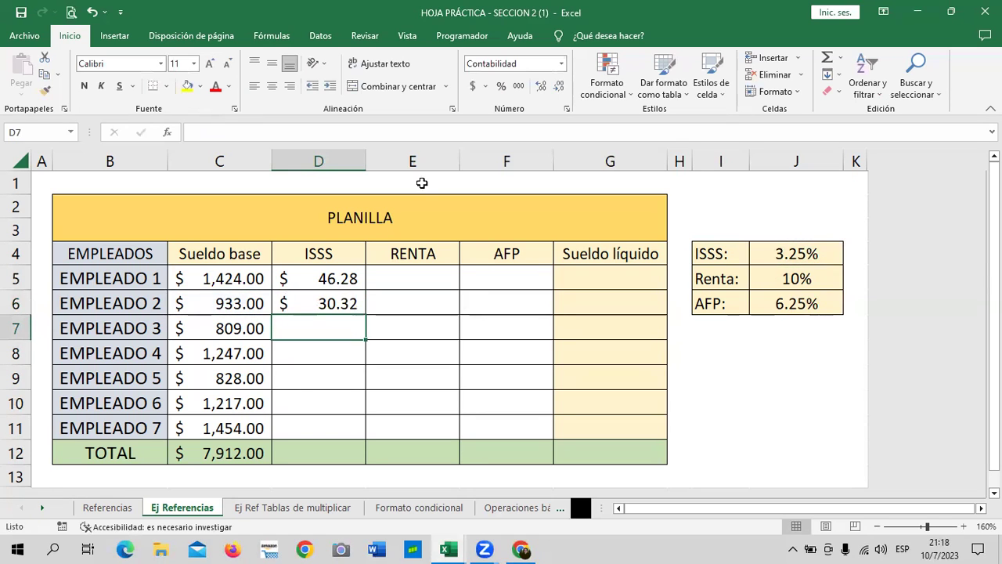
pyautogui.write('=')
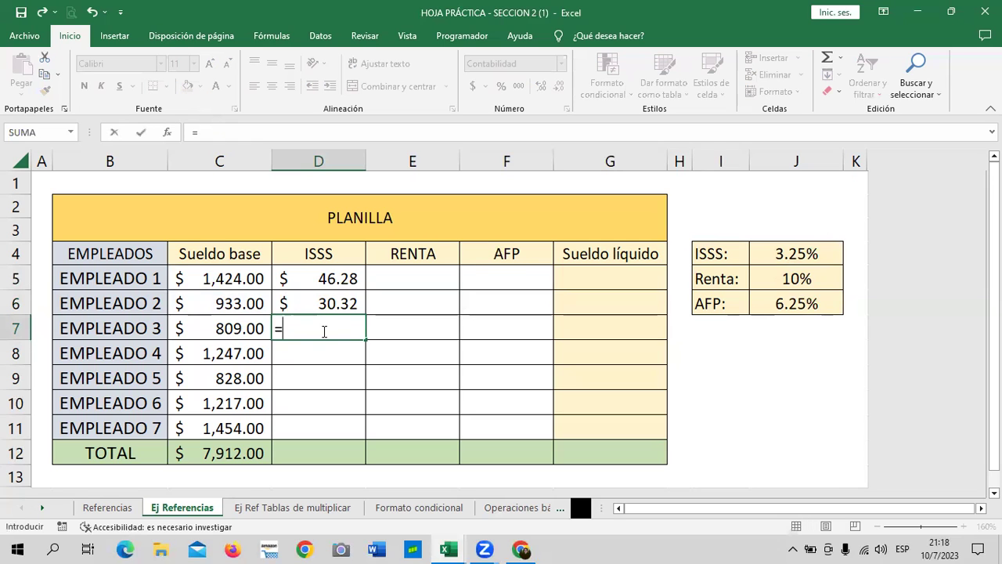
pyautogui.click(227, 328)
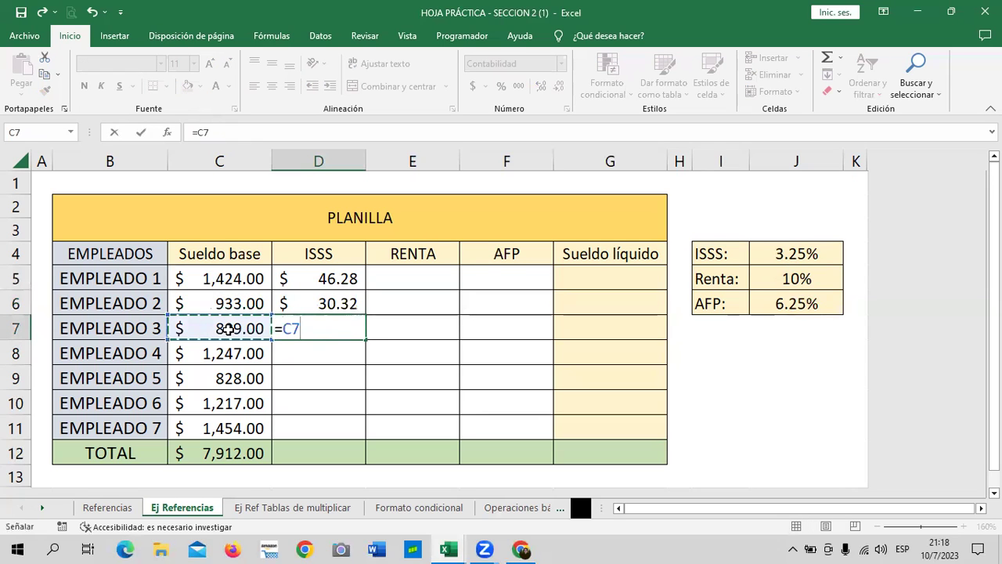
pyautogui.write('*')
pyautogui.click(814, 252)
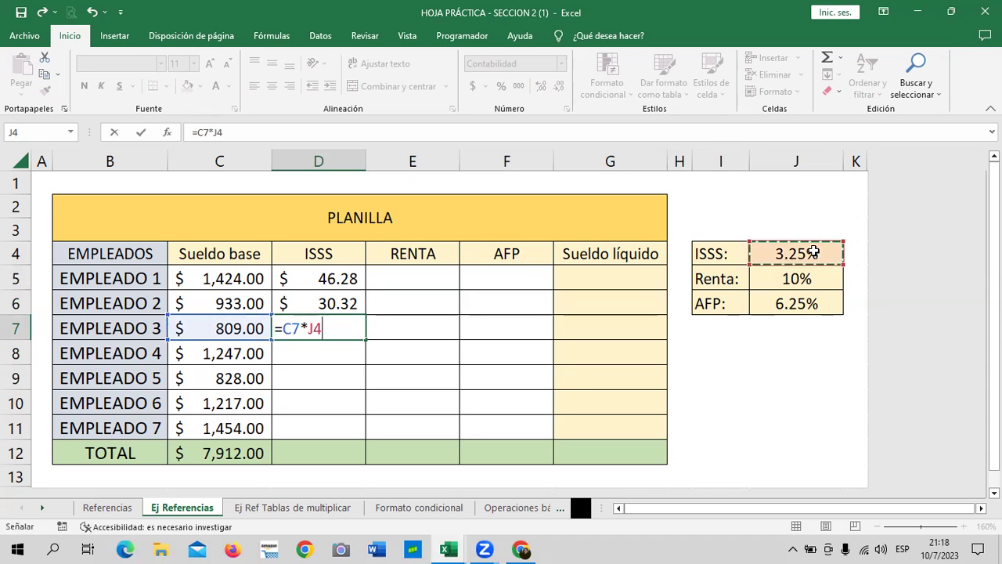
pyautogui.press('Return')
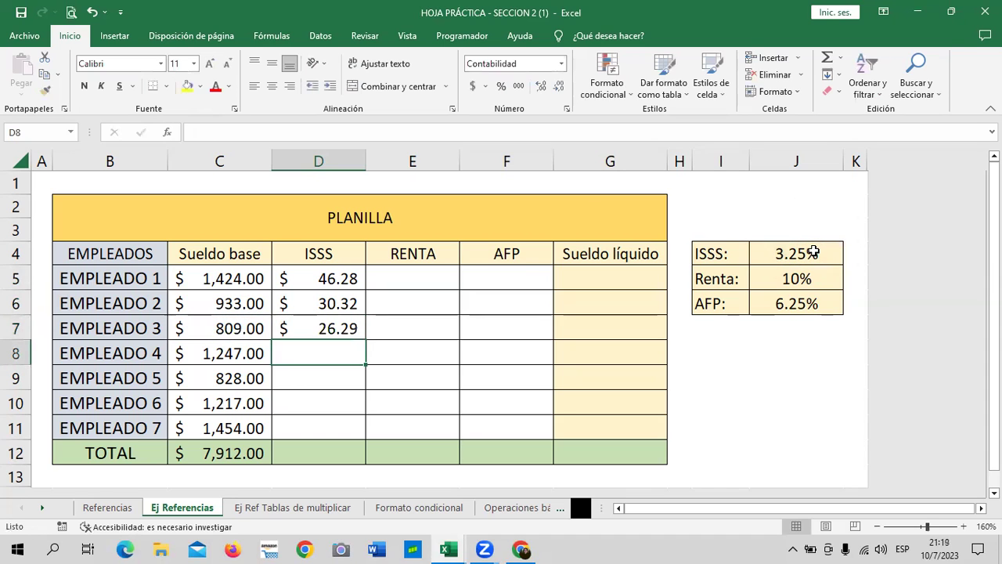
pyautogui.click(313, 306)
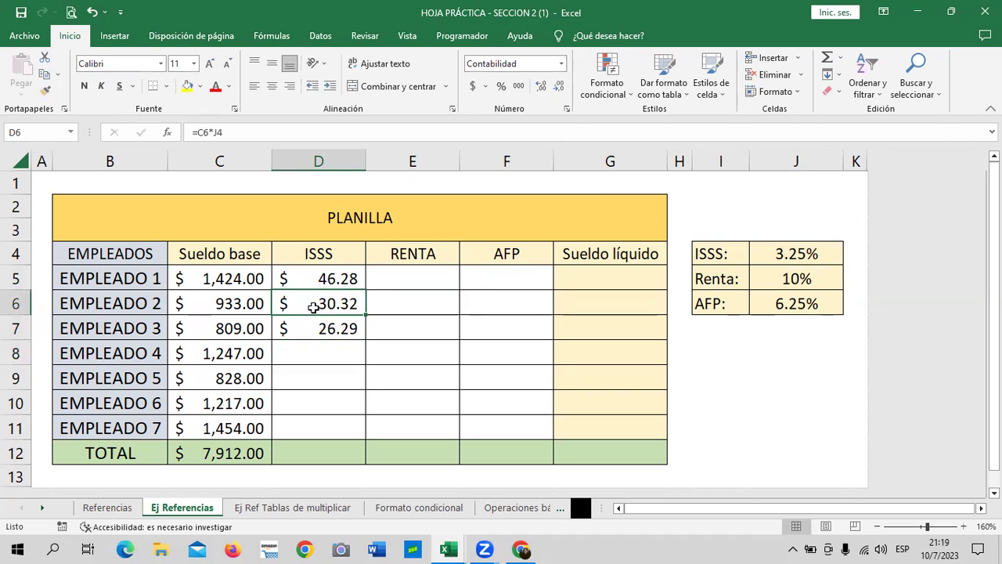
pyautogui.click(309, 328)
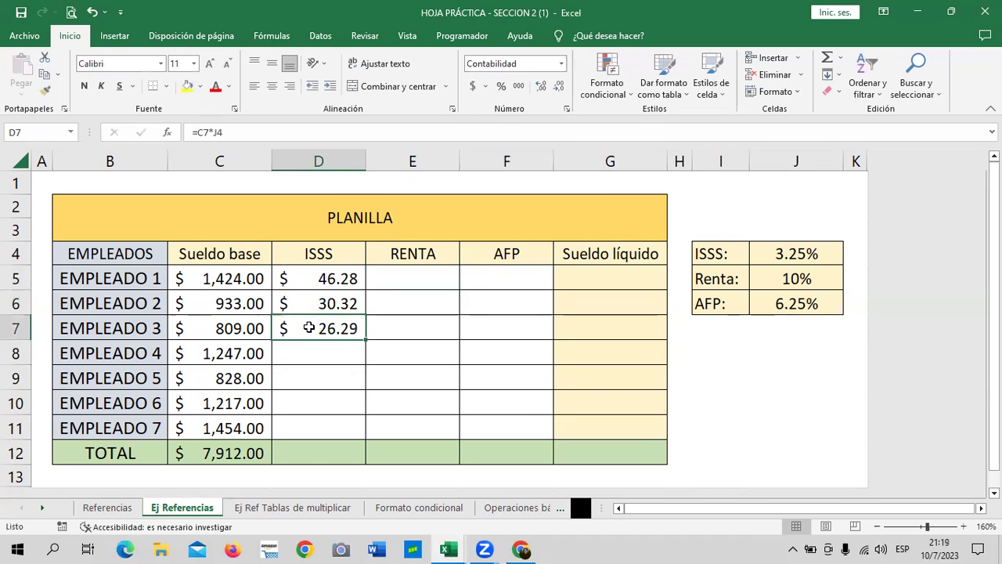
pyautogui.moveTo(321, 304); pyautogui.dragTo(345, 353)
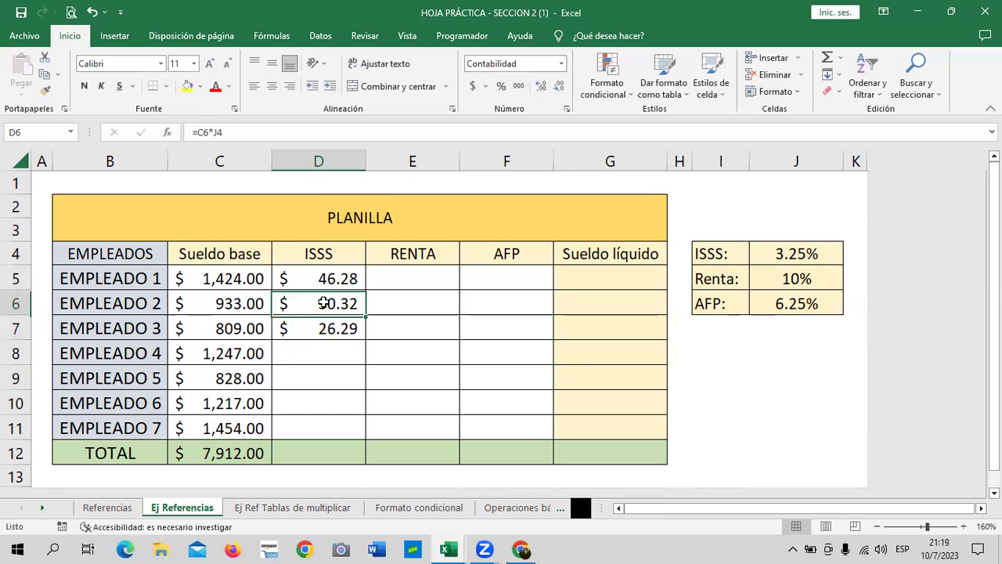
pyautogui.press('Delete')
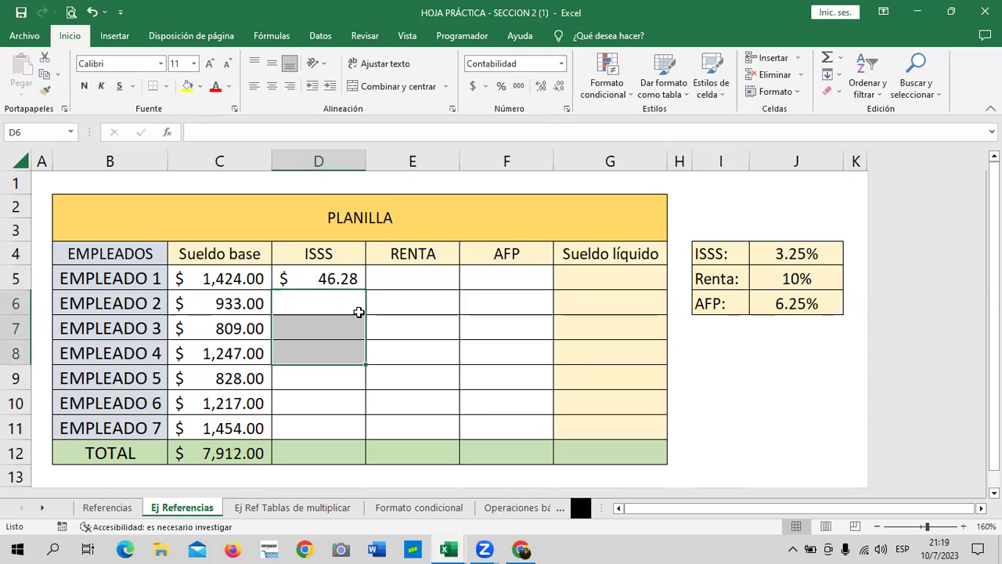
# Make D5 =C5*$J$4 and fill the ISSS formula down to D11
pyautogui.click(458, 353)
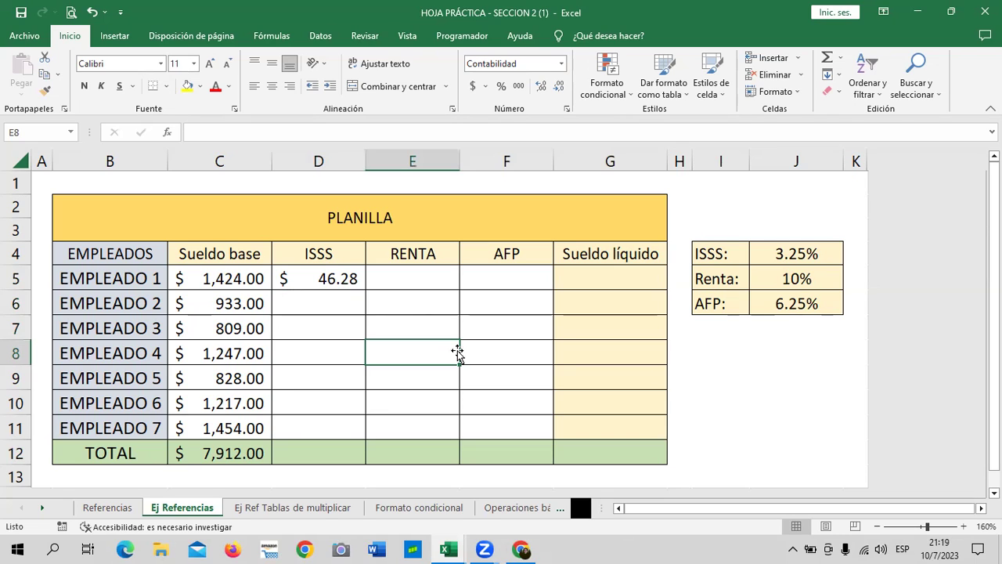
pyautogui.click(480, 308)
pyautogui.click(341, 275)
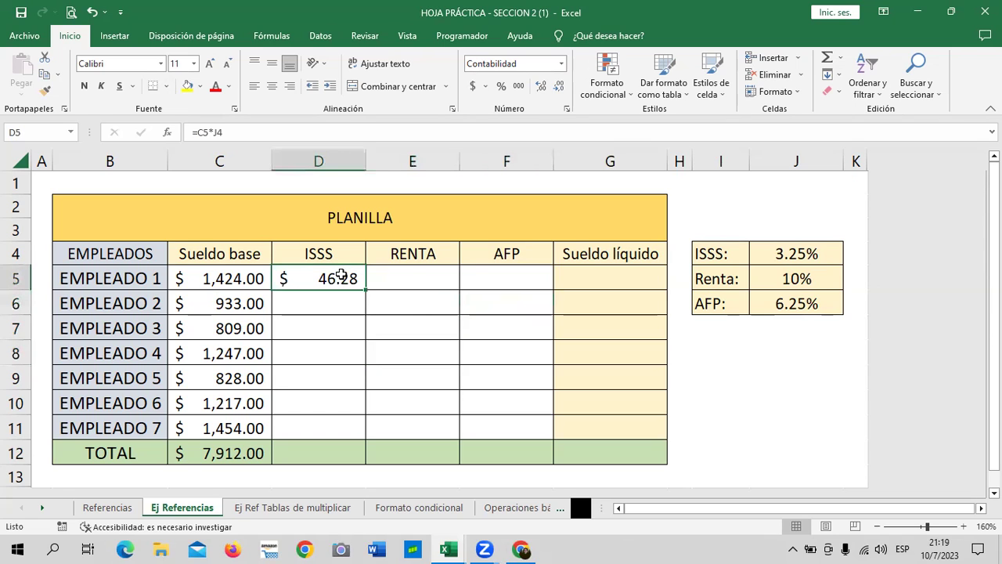
pyautogui.click(213, 131)
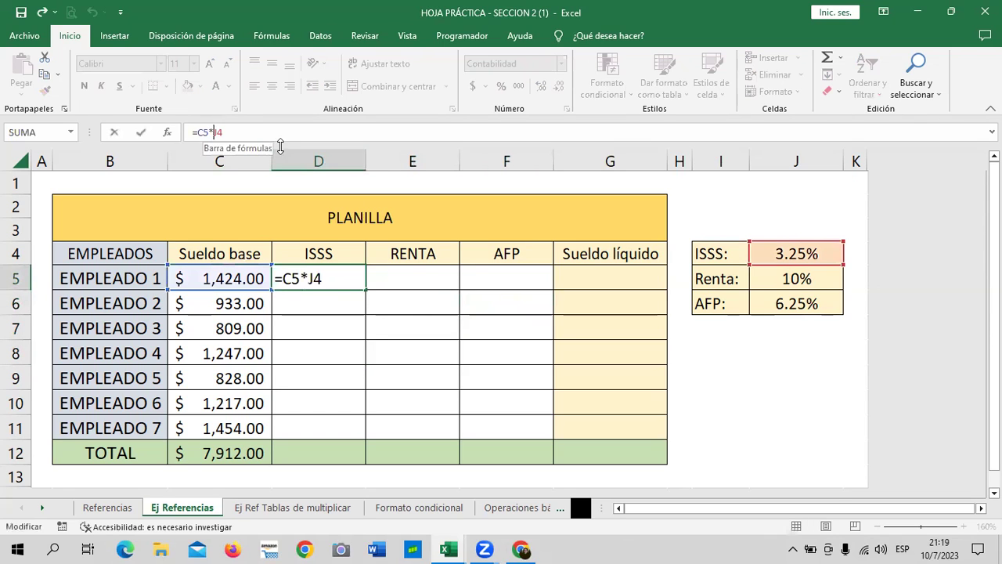
pyautogui.write('$J$')
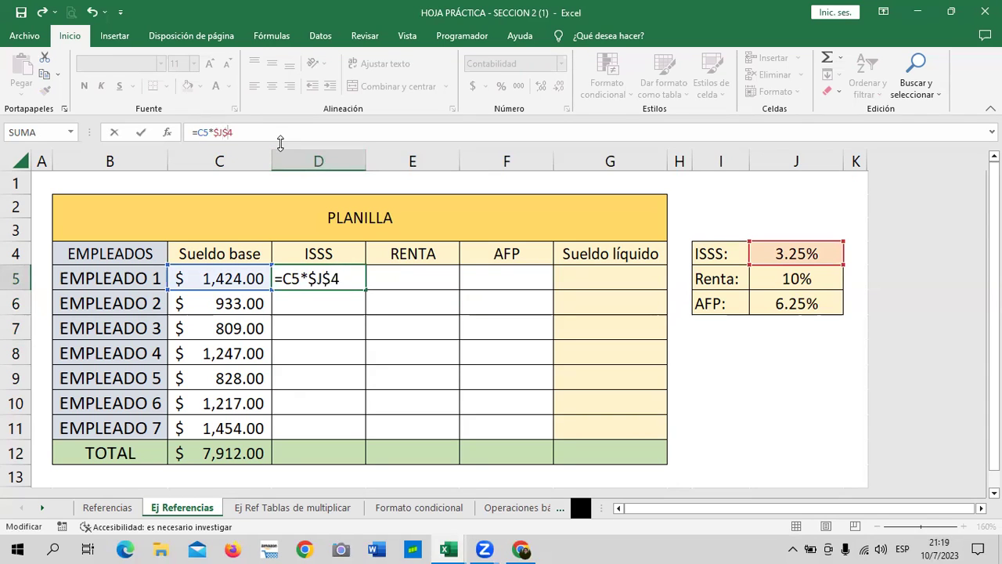
pyautogui.press('Return')
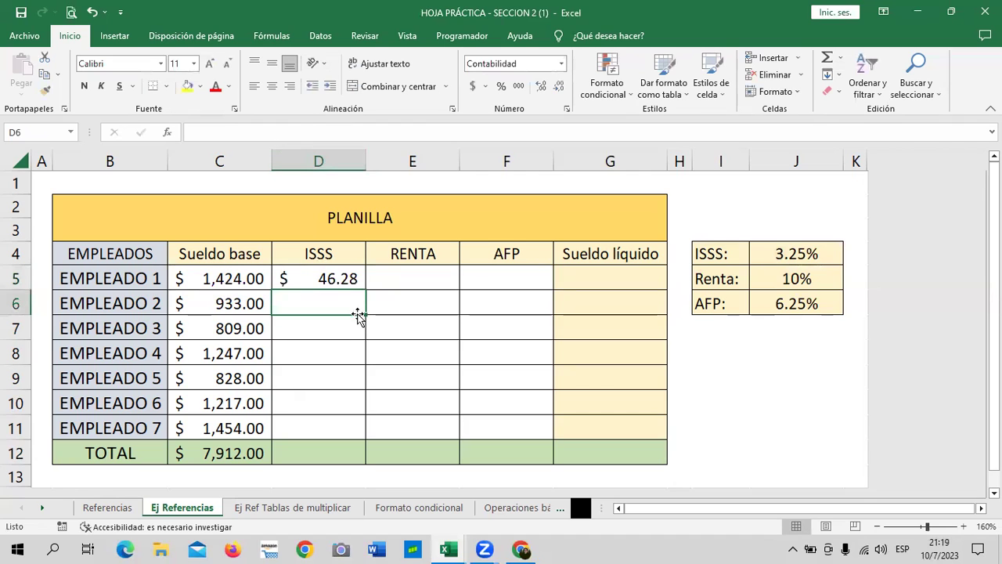
pyautogui.press('Up')
pyautogui.moveTo(366, 291); pyautogui.dragTo(381, 431)
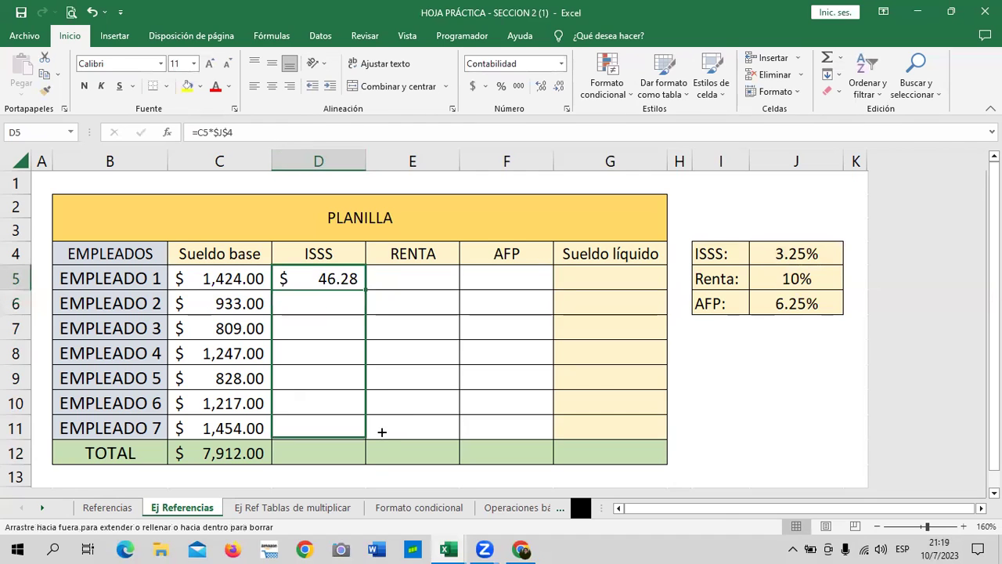
pyautogui.click(549, 402)
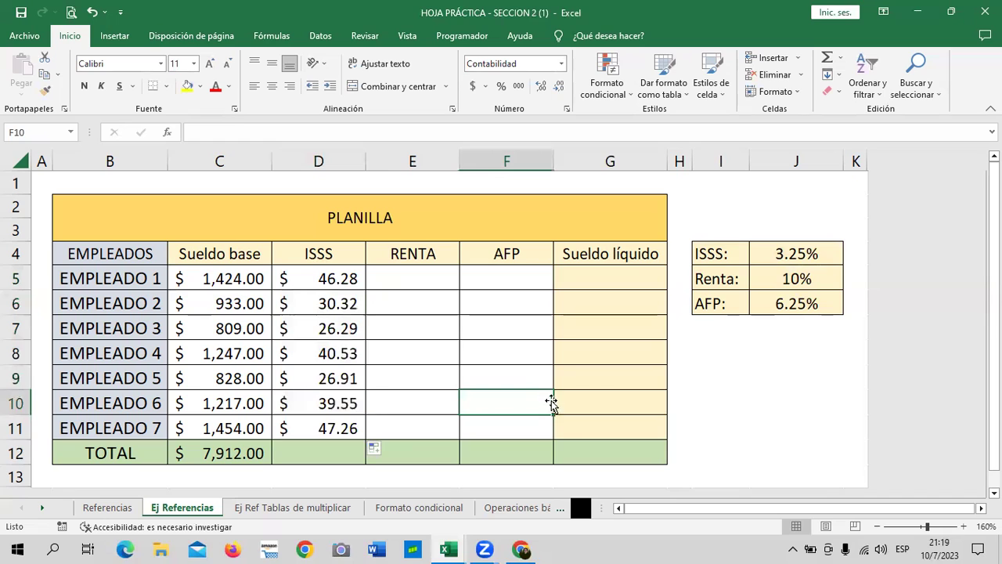
# Check the copied ISSS formulas in D5 through D11 all reference the fixed $J$4 rate
pyautogui.click(328, 427)
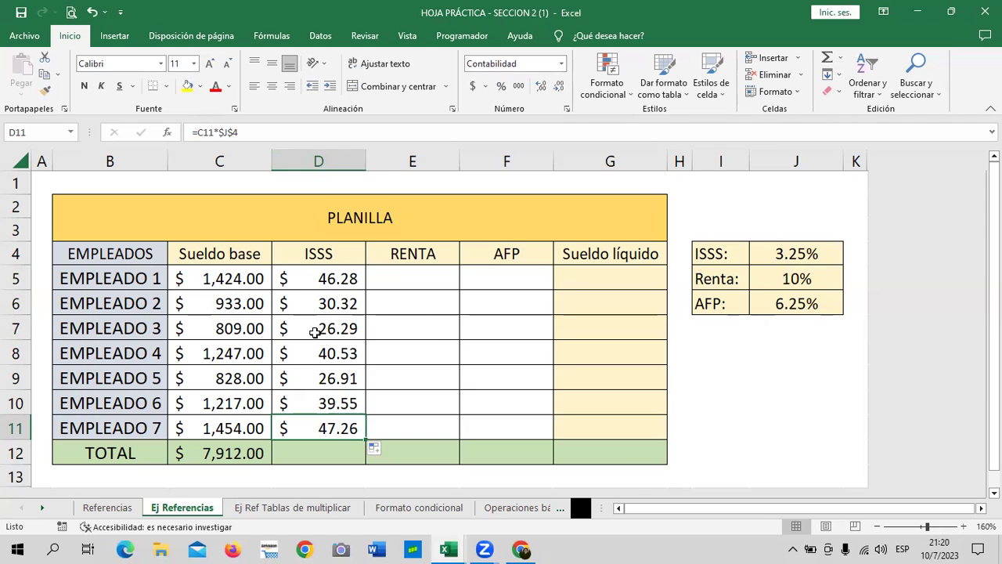
pyautogui.click(309, 393)
pyautogui.click(337, 345)
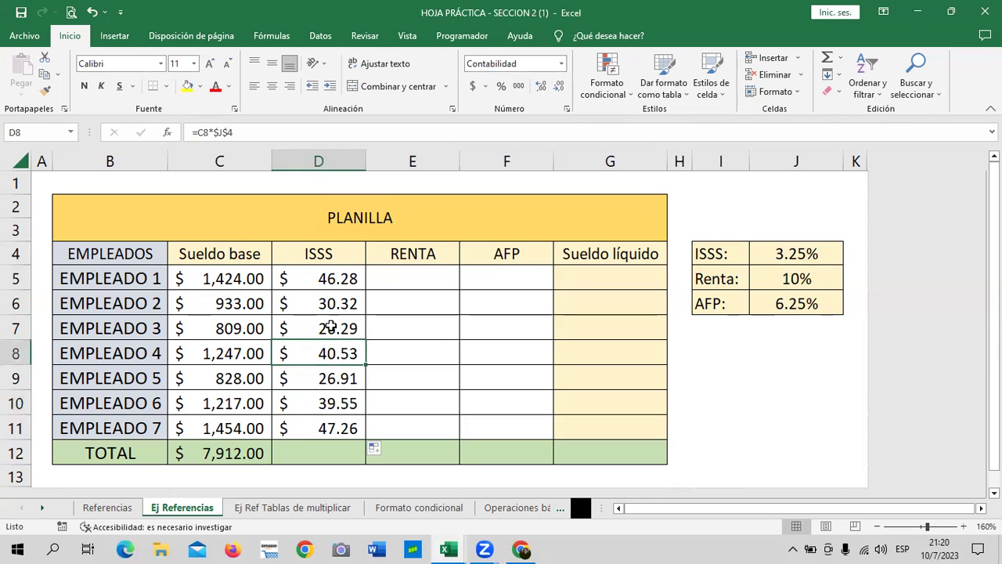
pyautogui.click(330, 327)
pyautogui.click(327, 302)
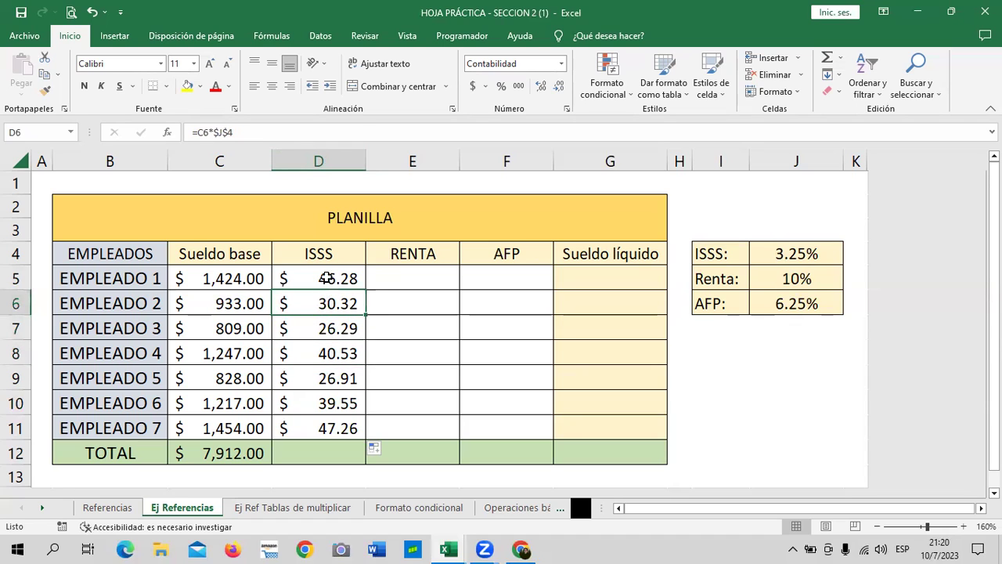
pyautogui.click(327, 278)
pyautogui.click(321, 427)
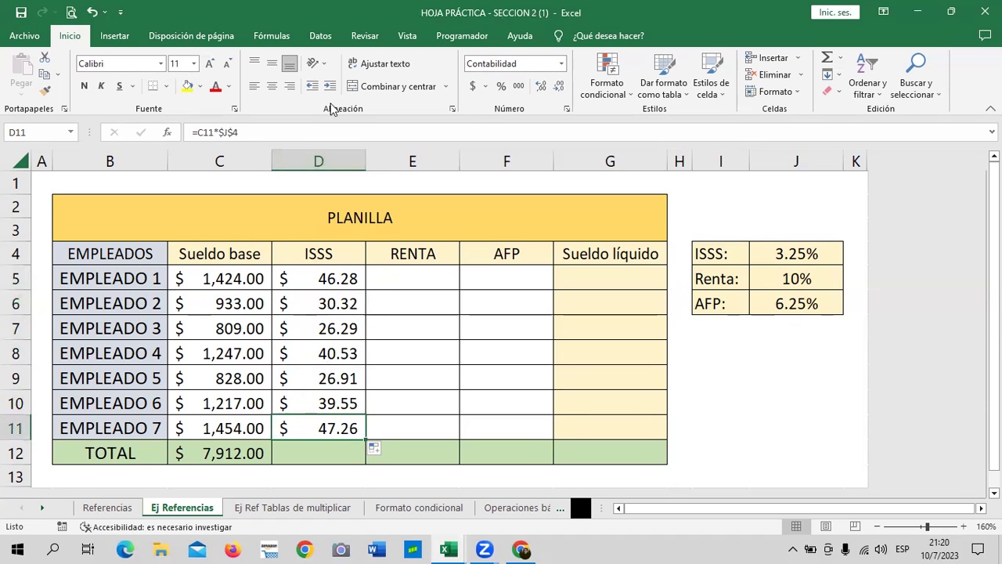
pyautogui.click(356, 130)
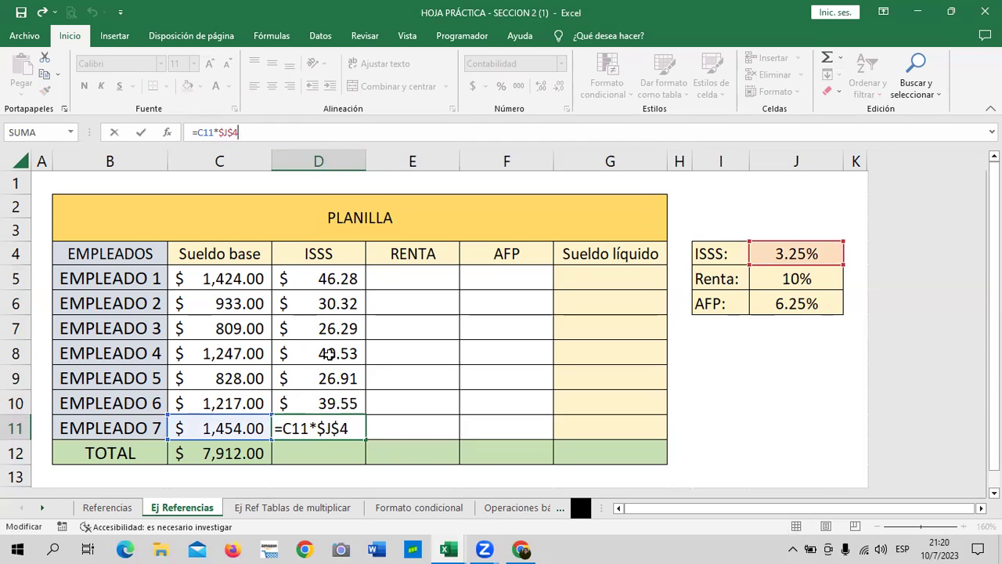
pyautogui.click(329, 353)
pyautogui.click(326, 132)
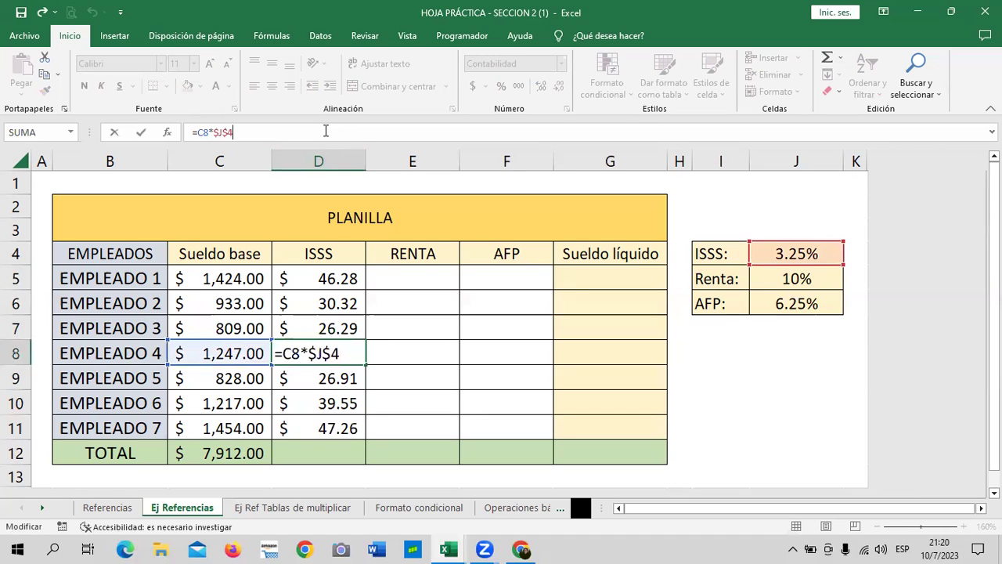
pyautogui.press('Return')
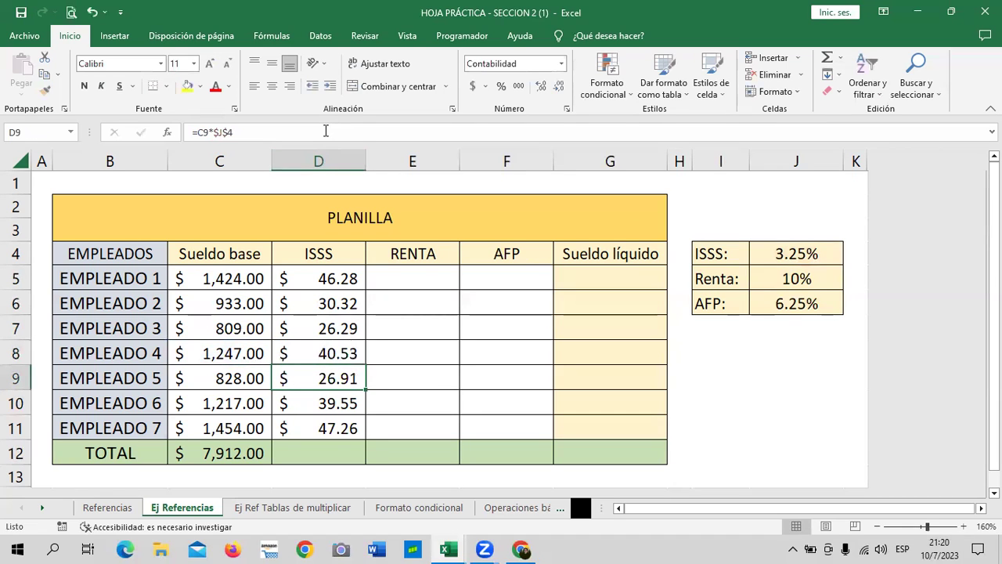
pyautogui.click(448, 405)
# AutoSum the ISSS column in D12 as =SUMA(D5:D11), giving $257.14
pyautogui.click(333, 450)
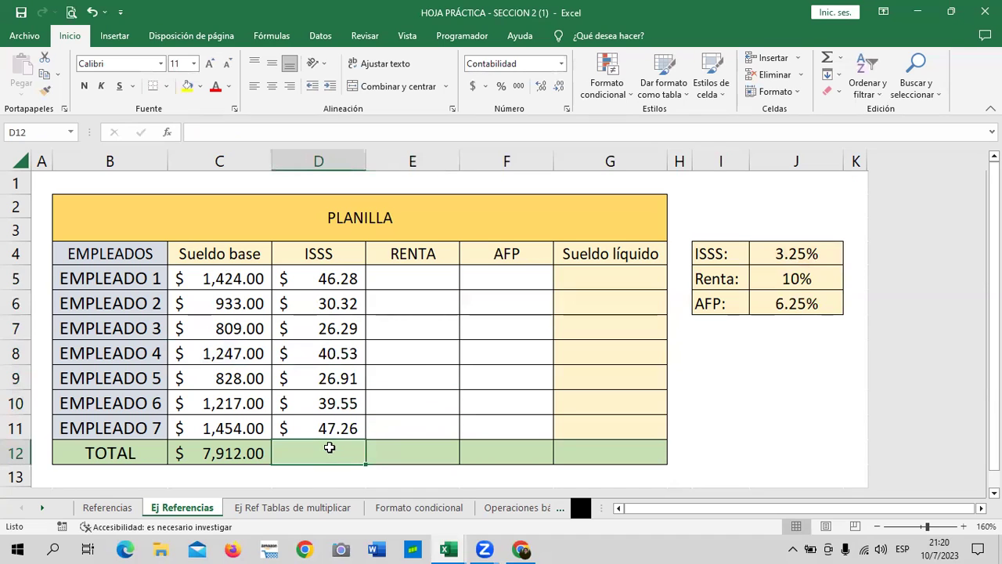
pyautogui.click(825, 62)
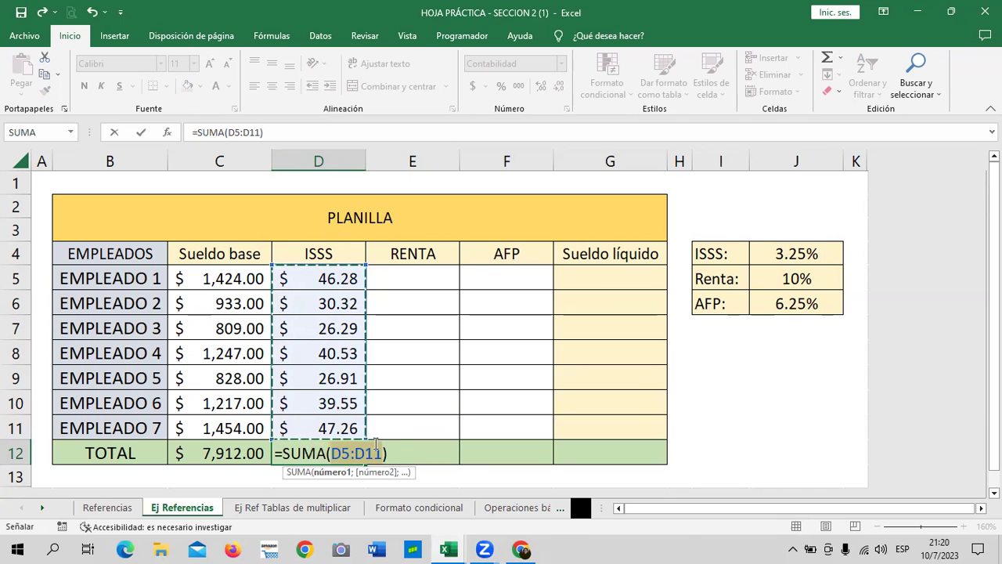
pyautogui.press('Return')
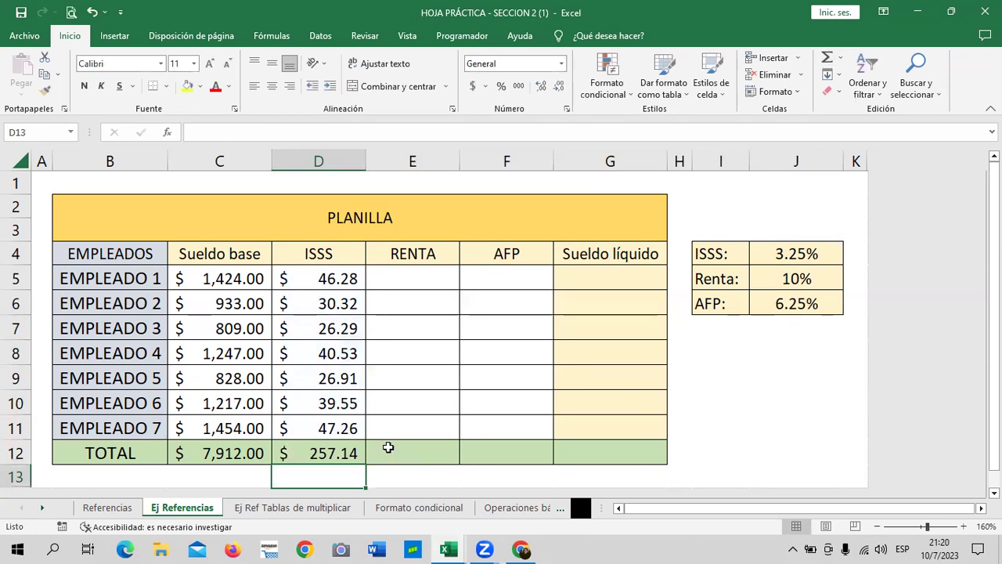
# Compare the ISSS total formula with the base salary total, ending on the empty RENTA total cell
pyautogui.click(391, 450)
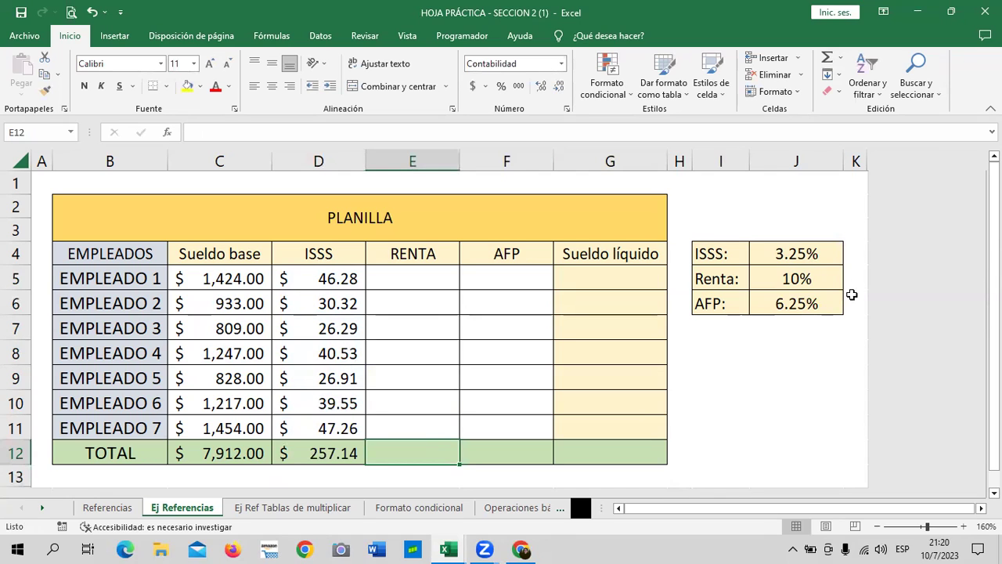
pyautogui.click(319, 453)
pyautogui.click(407, 460)
pyautogui.click(226, 451)
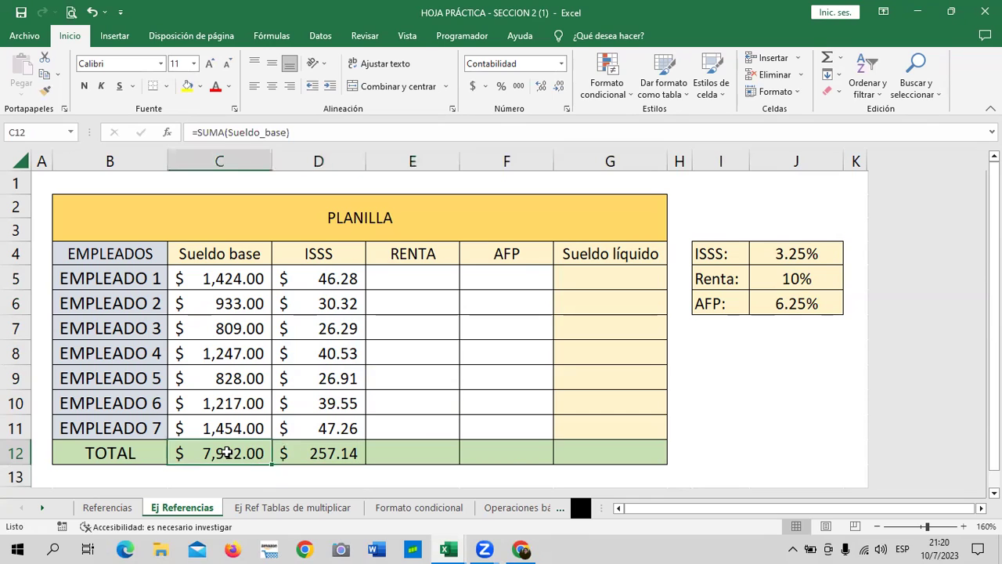
pyautogui.click(394, 451)
pyautogui.click(320, 452)
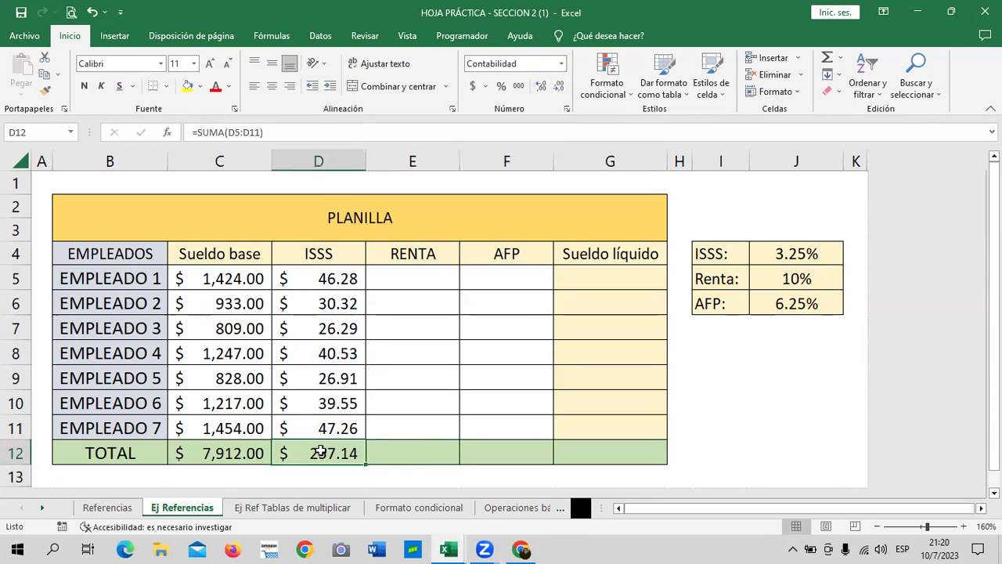
pyautogui.click(398, 448)
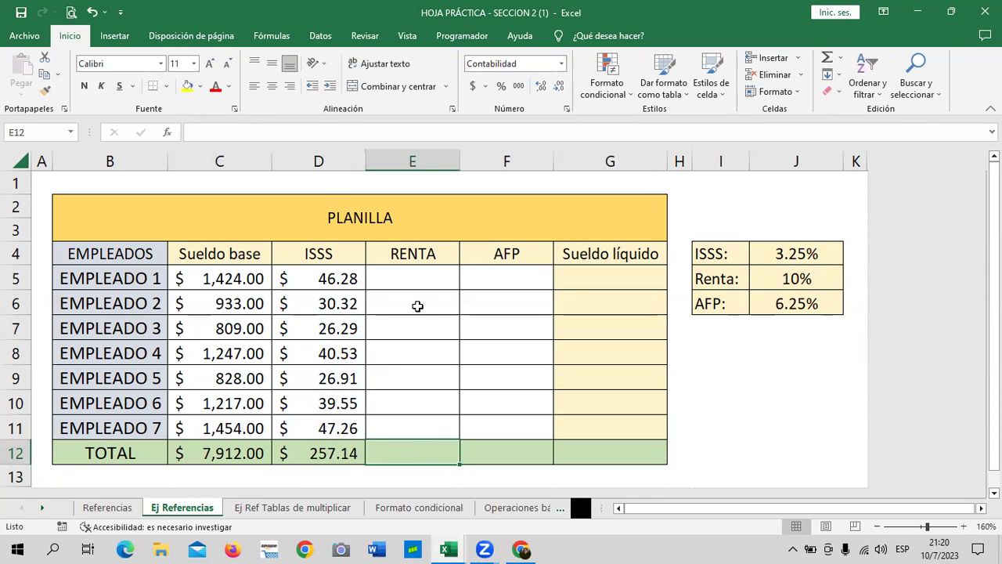
# Enter =C5*J5 in E5 to compute Empleado 1's Renta as $142.40
pyautogui.click(409, 273)
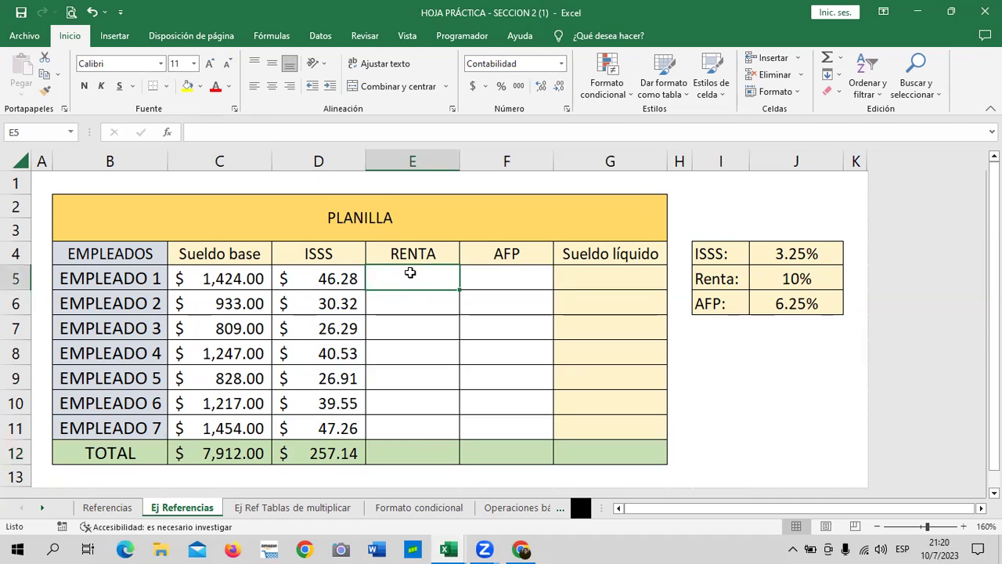
pyautogui.write('=')
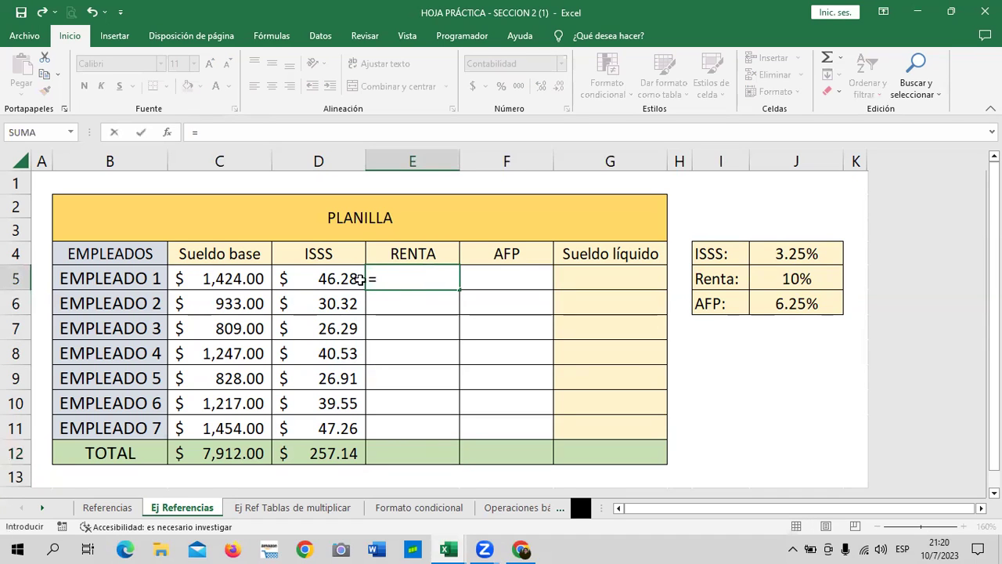
pyautogui.click(218, 276)
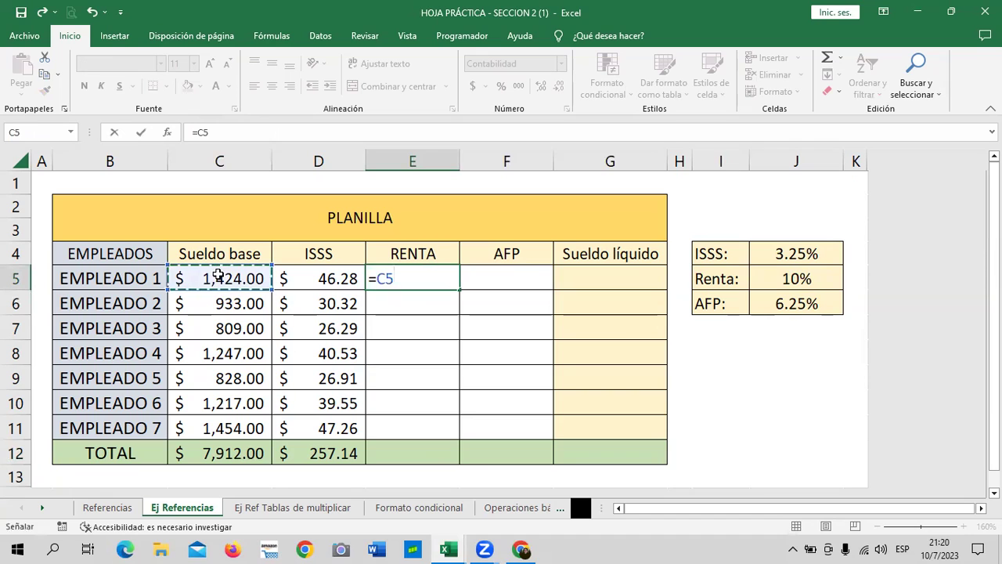
pyautogui.write('*')
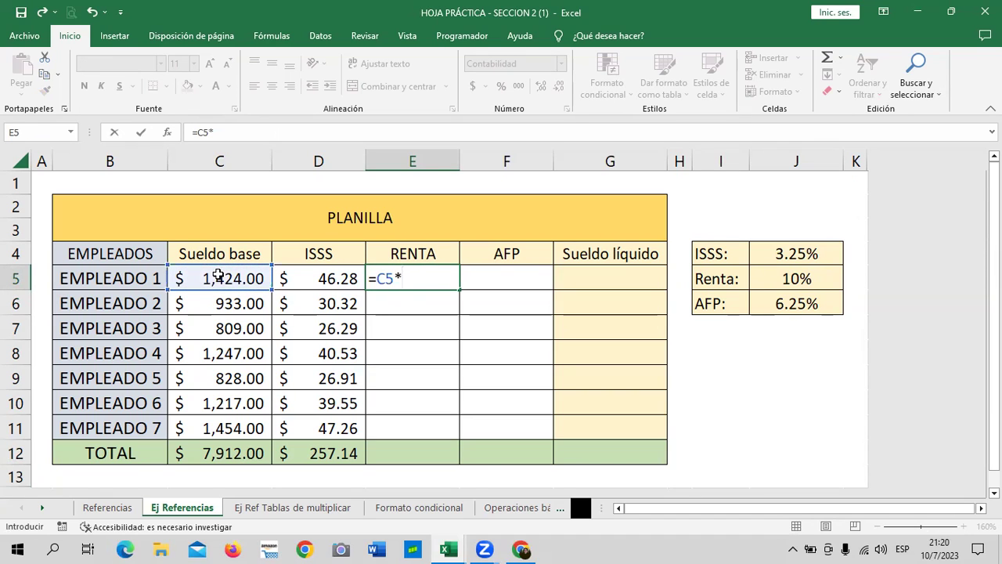
pyautogui.click(813, 278)
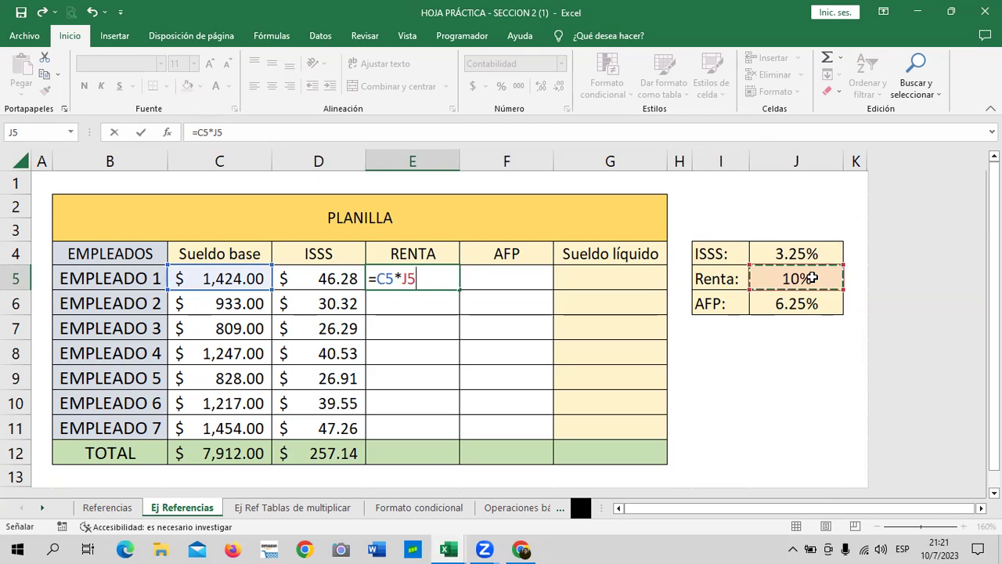
pyautogui.press('Return')
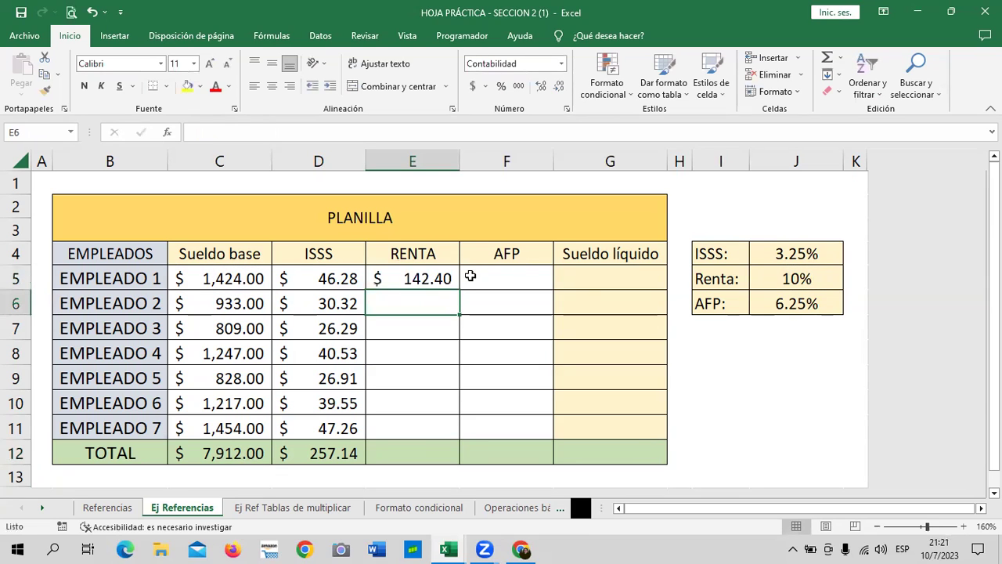
# Fill the Renta formula down to E11, inspect E6's shifted reference, and clear E6:E11
pyautogui.click(436, 276)
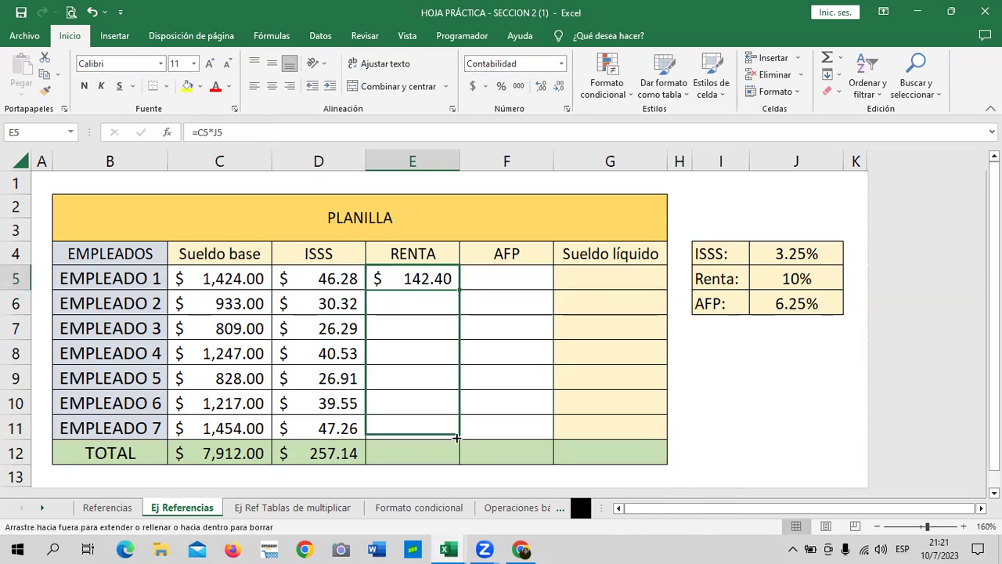
pyautogui.moveTo(461, 292); pyautogui.dragTo(461, 435)
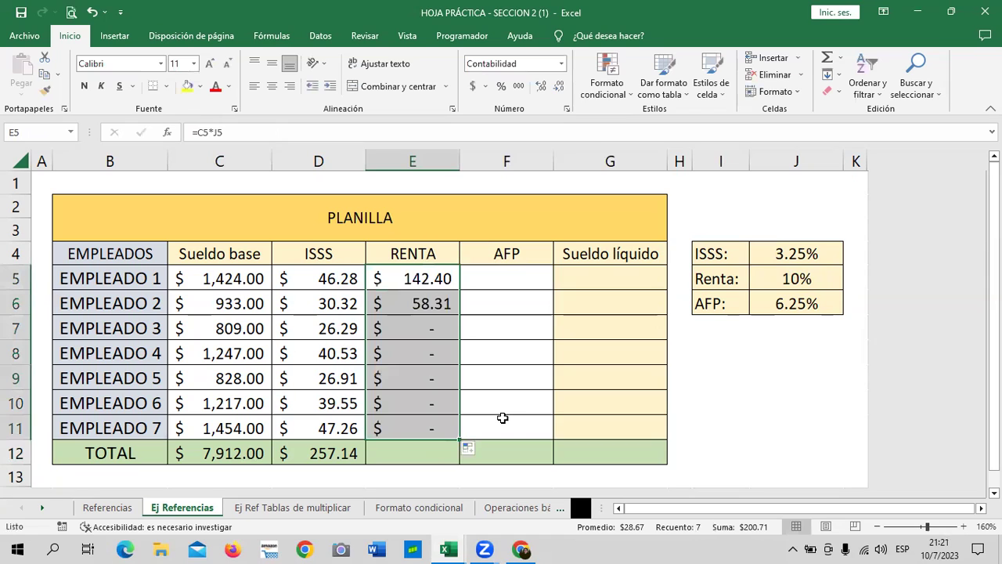
pyautogui.click(540, 326)
pyautogui.click(417, 301)
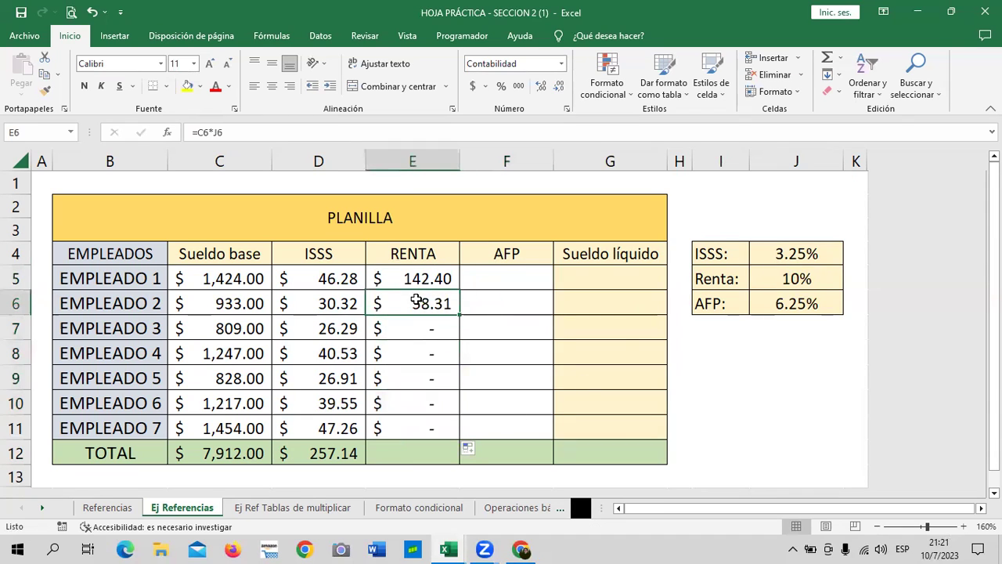
pyautogui.click(393, 131)
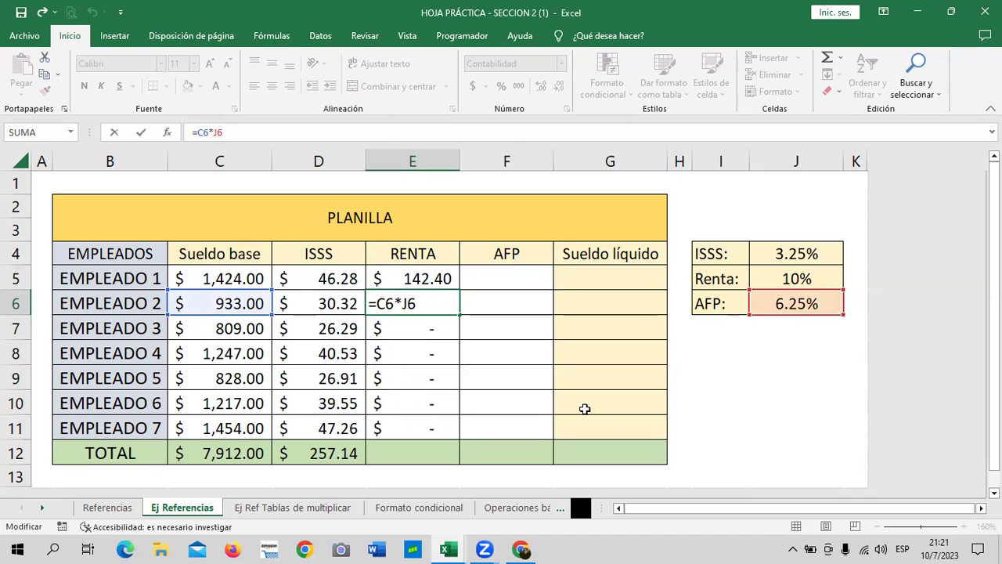
pyautogui.hotkey('ctrl', 'Return')
pyautogui.moveTo(441, 306)
pyautogui.mouseDown()
pyautogui.moveTo(429, 428)
pyautogui.moveTo(411, 429)
pyautogui.mouseUp()
pyautogui.press('Delete')
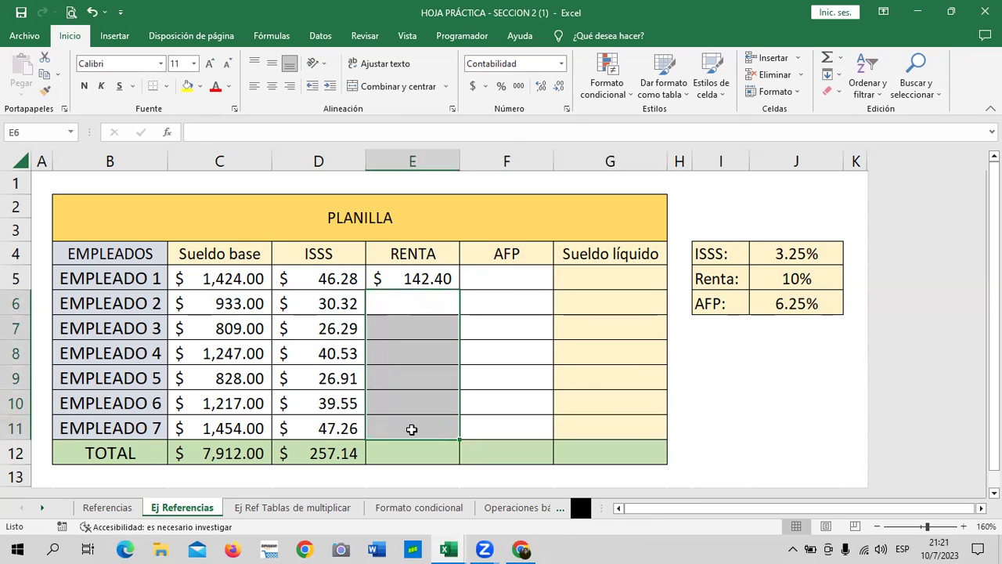
# Change E5's formula to =C5*$J$5 so the Renta rate is absolute
pyautogui.click(526, 380)
pyautogui.click(430, 280)
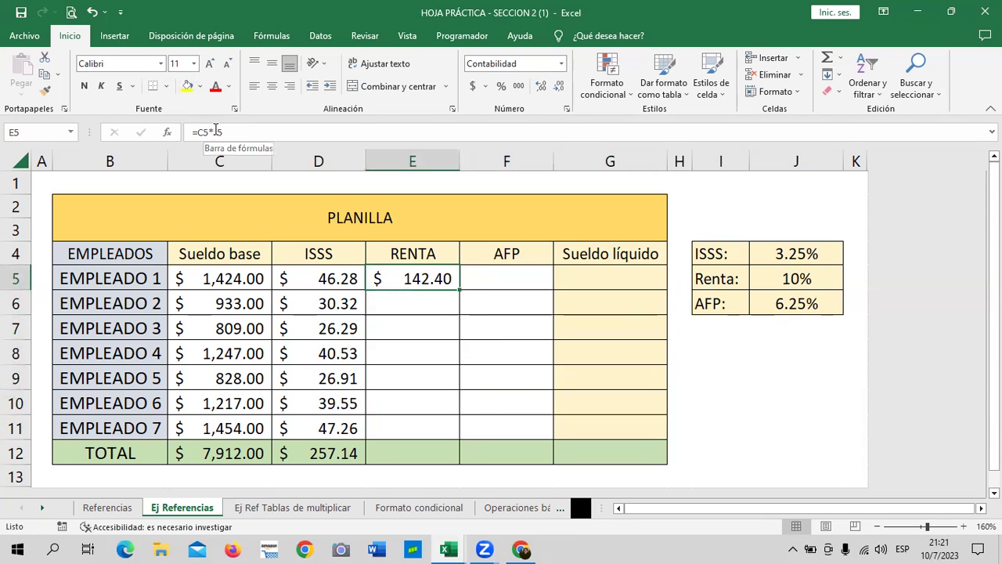
pyautogui.click(213, 131)
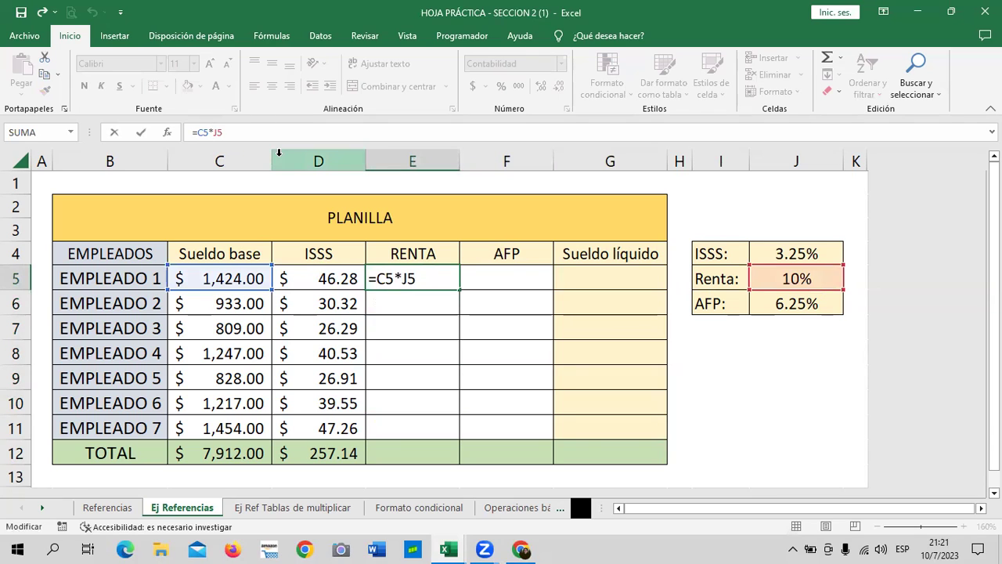
pyautogui.write('$J')
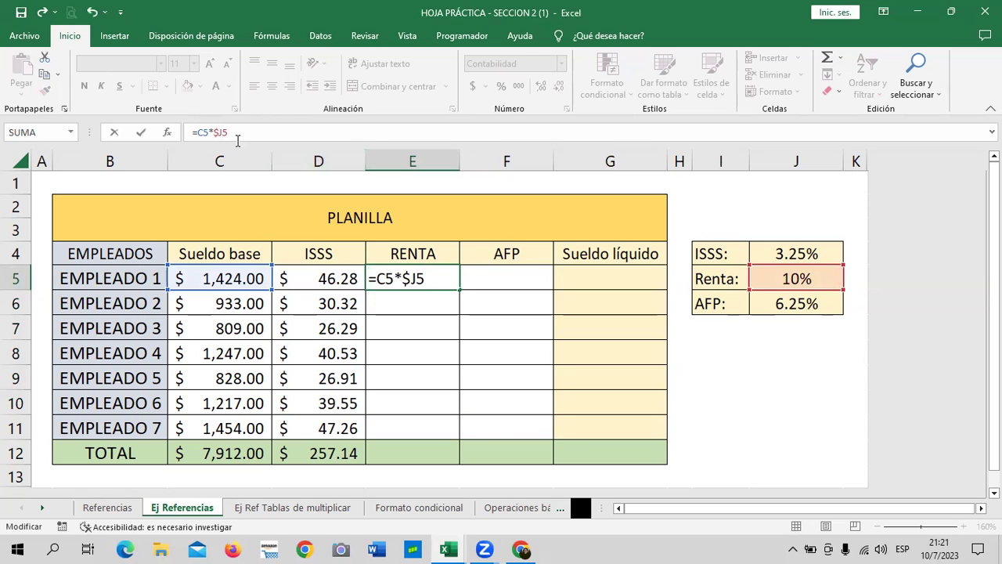
pyautogui.write('$')
pyautogui.press('Return')
# Fill E5's formula down to E11, giving Renta amounts $142.40 through $145.40
pyautogui.click(444, 277)
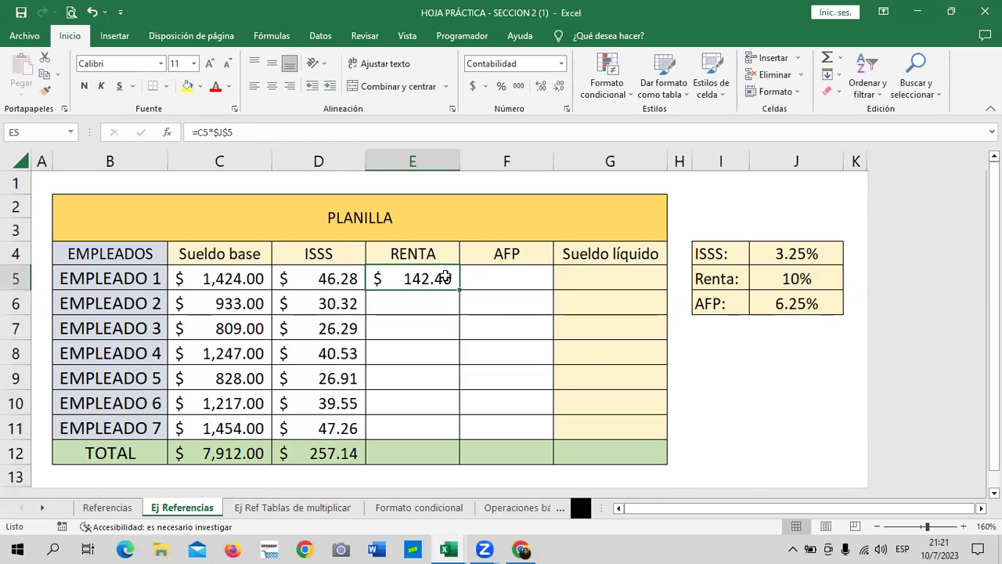
pyautogui.moveTo(459, 289); pyautogui.dragTo(468, 429)
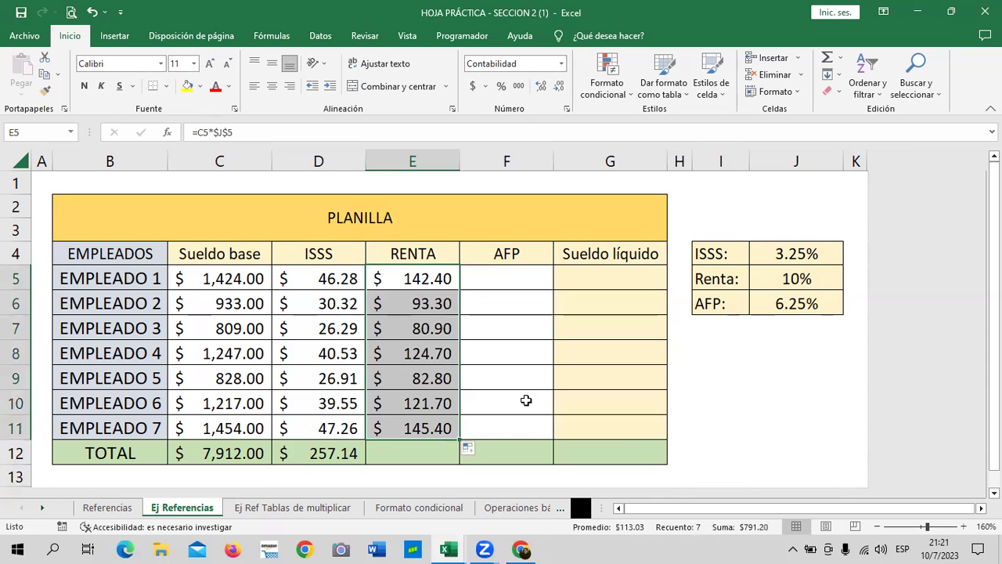
pyautogui.click(542, 383)
pyautogui.click(422, 429)
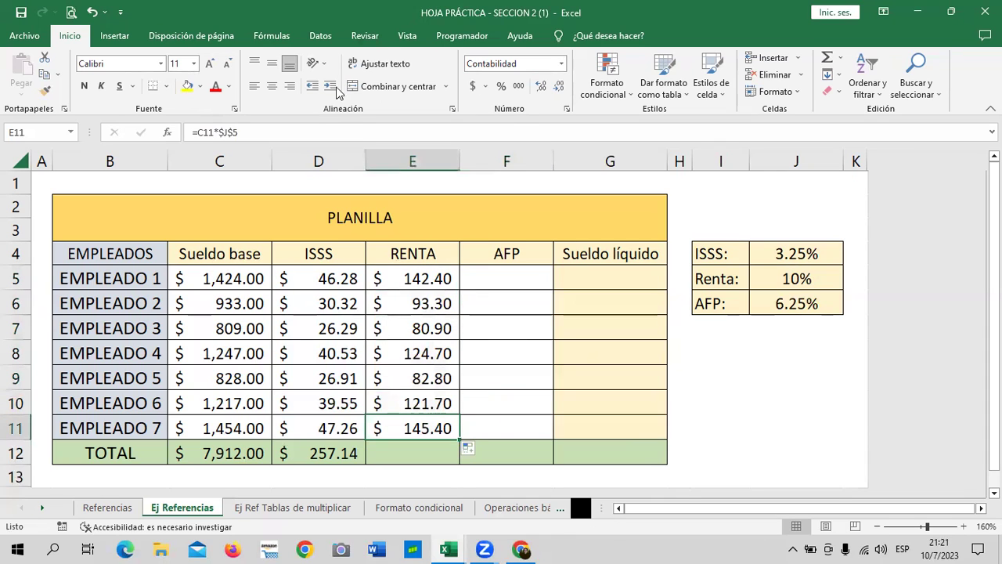
pyautogui.click(344, 132)
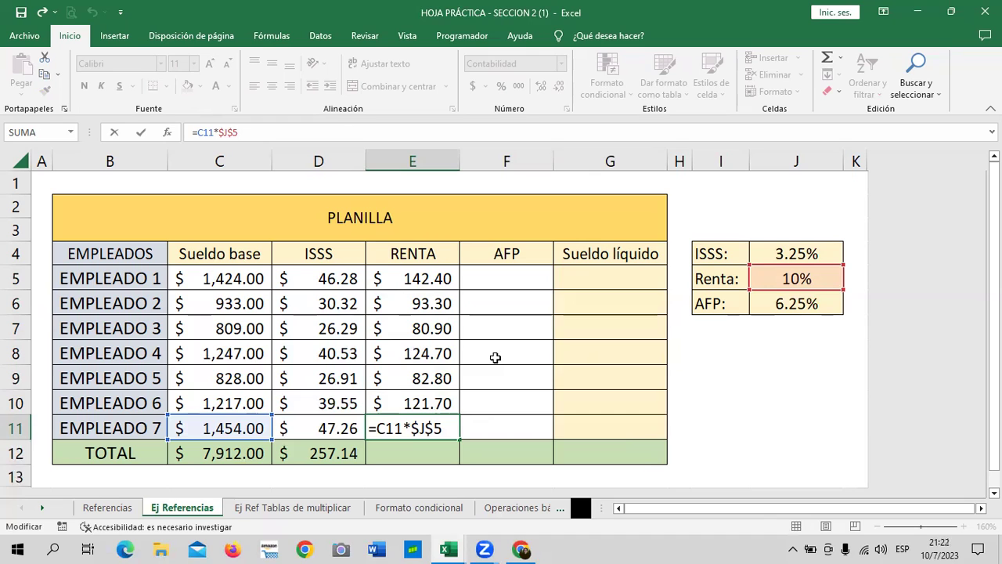
pyautogui.press('Return')
pyautogui.click(446, 357)
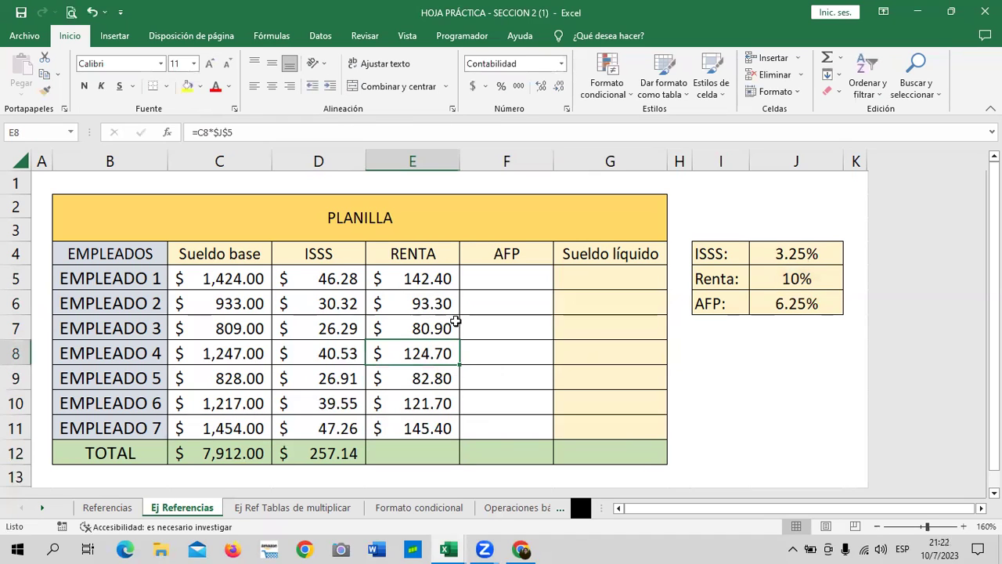
pyautogui.click(412, 124)
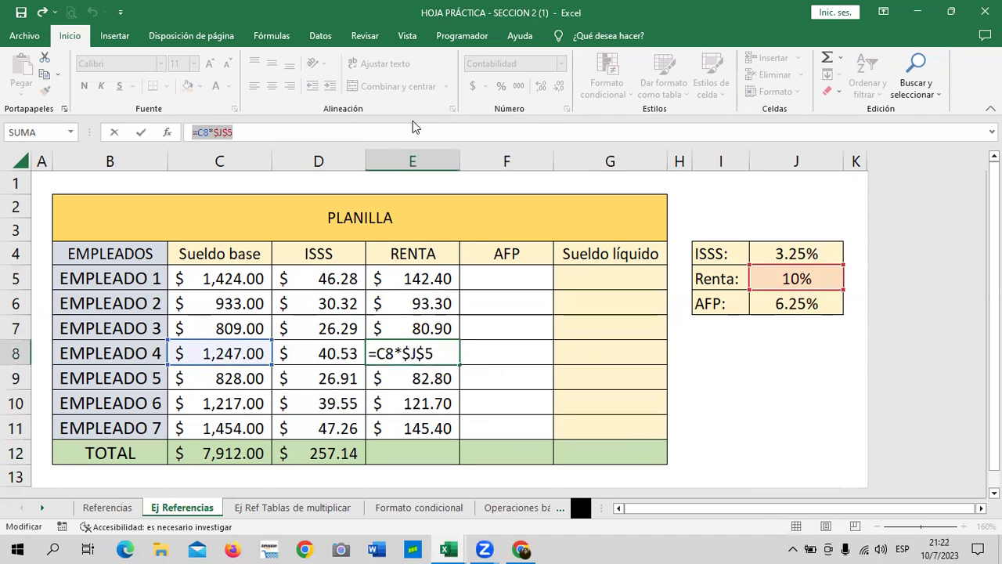
pyautogui.click(337, 132)
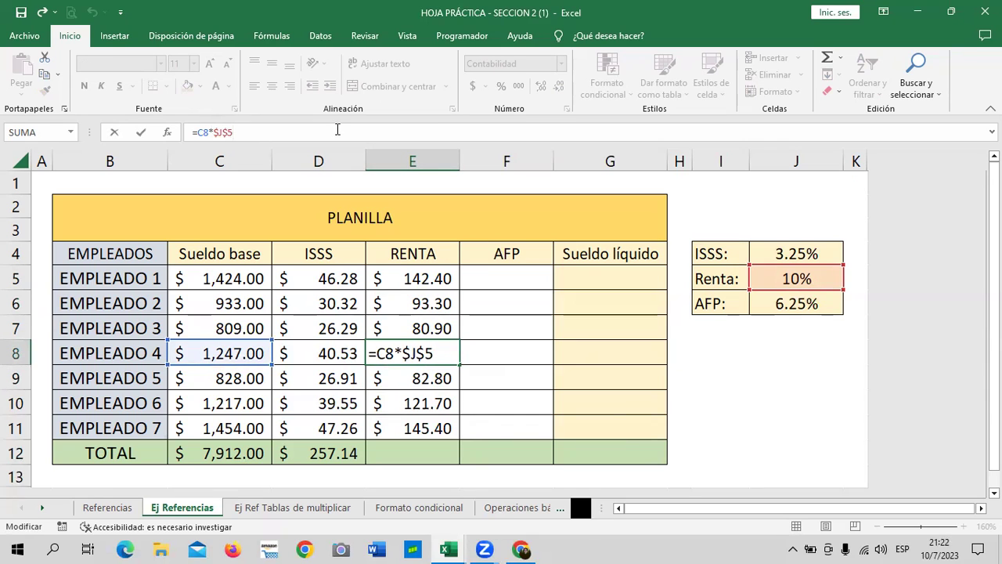
pyautogui.press('Return')
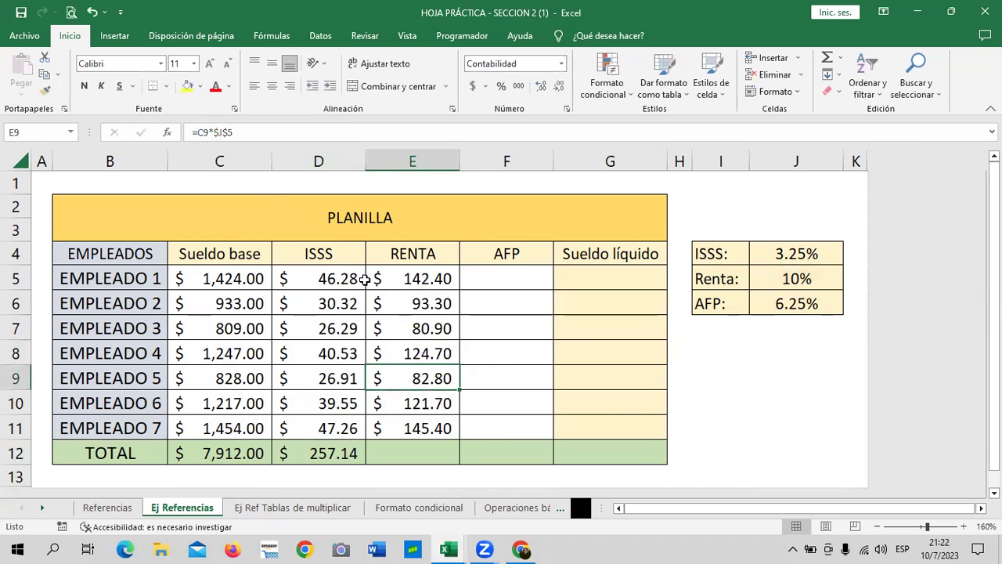
pyautogui.click(419, 299)
pyautogui.click(333, 132)
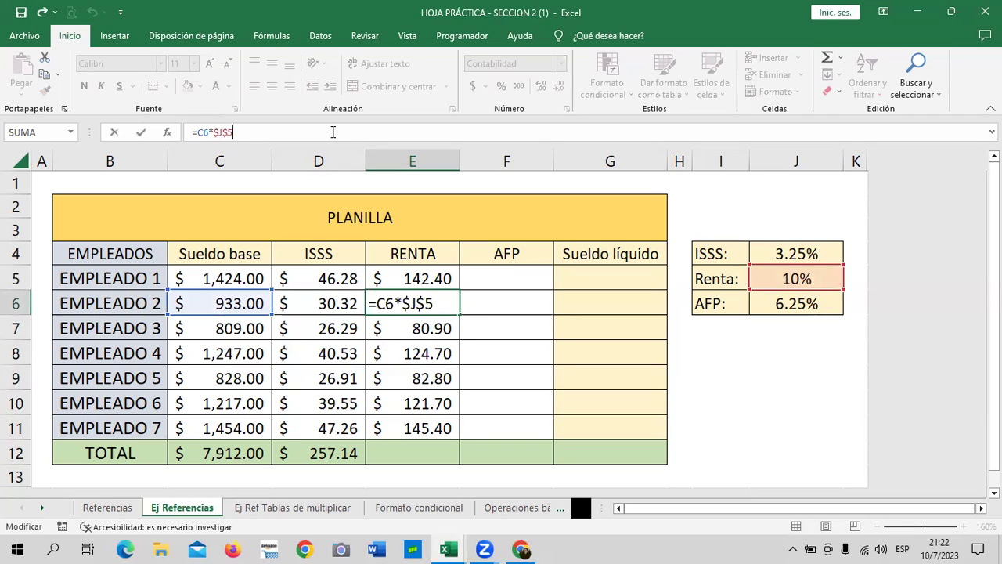
pyautogui.press('Return')
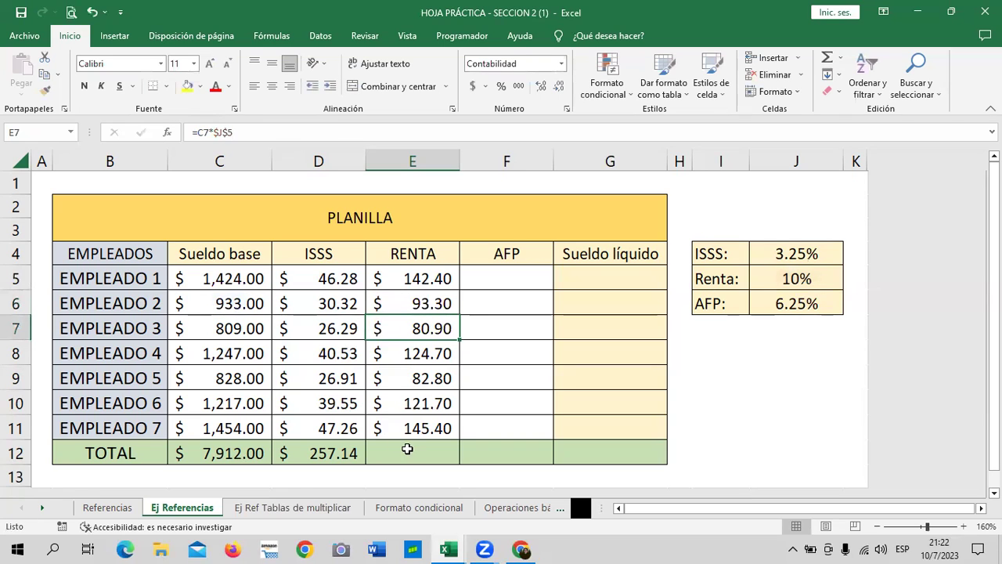
pyautogui.click(407, 448)
pyautogui.click(494, 459)
pyautogui.click(409, 447)
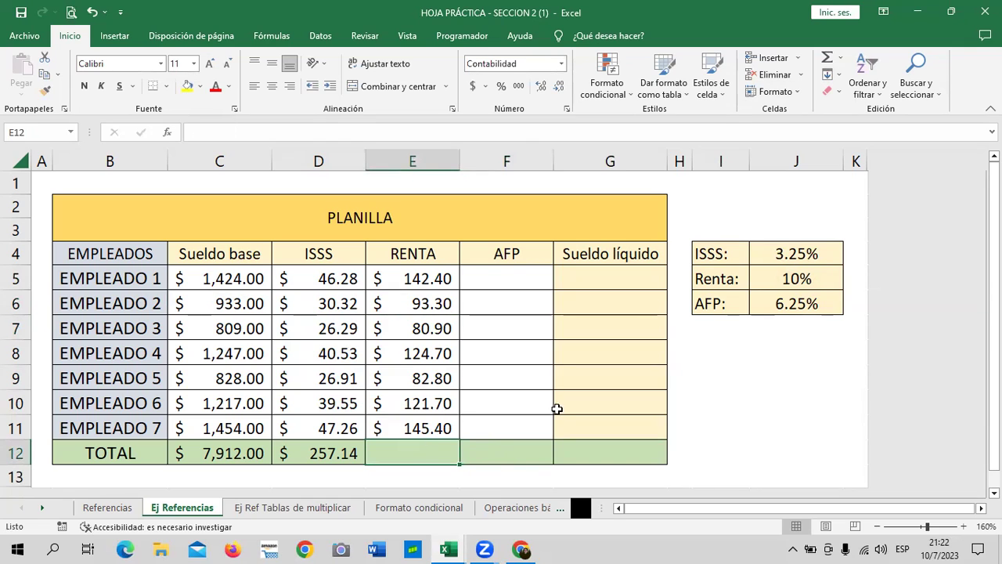
# AutoSum E12 as =SUMA(E5:E11) for a Renta total of $791.20
pyautogui.click(827, 62)
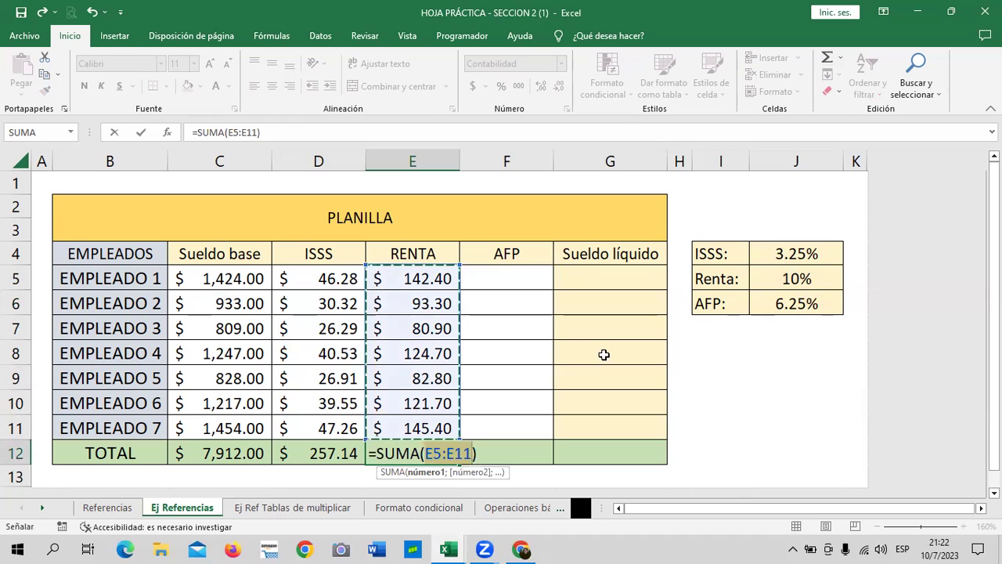
pyautogui.press('Return')
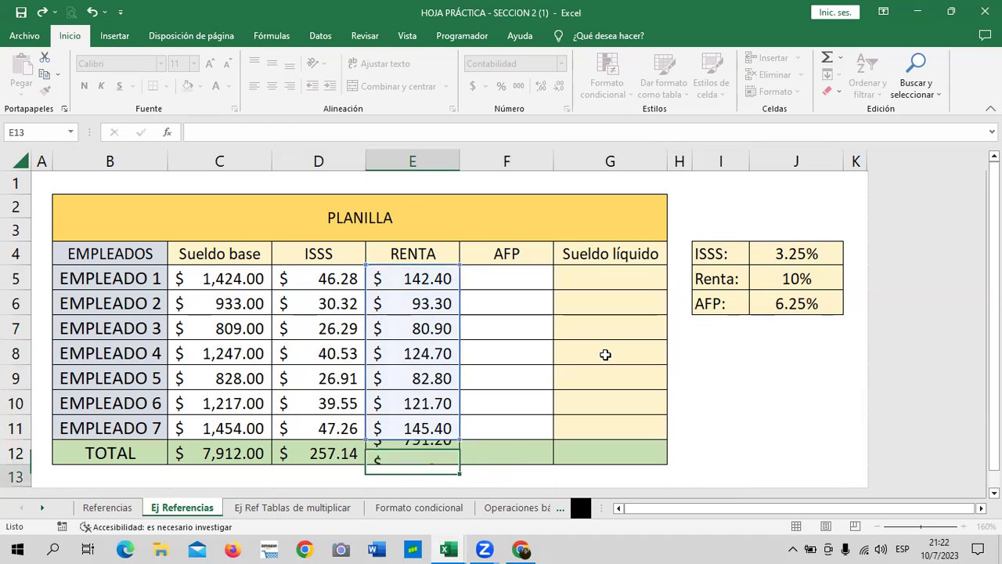
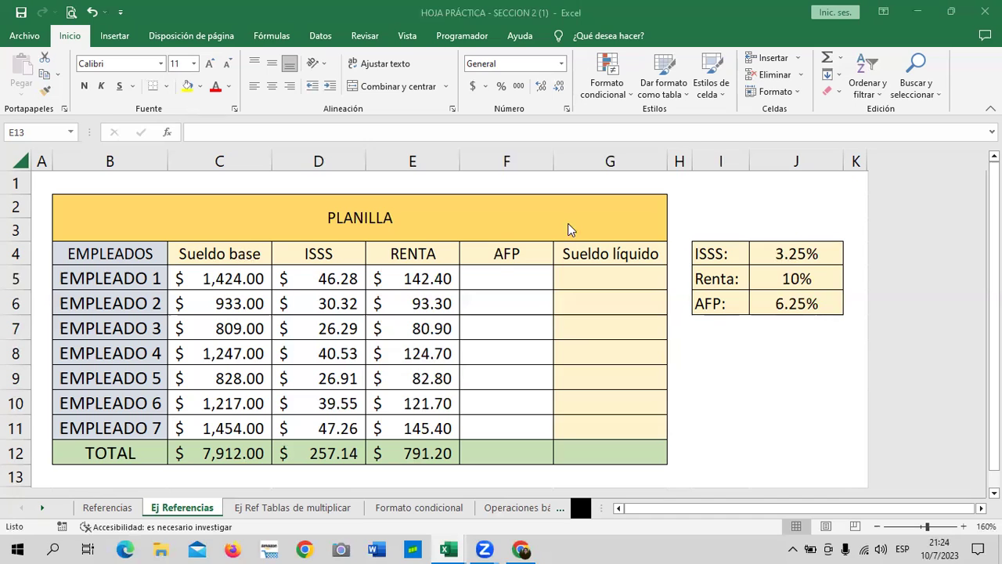
# Inspect the 3.25% ISSS rate and the AFP column heading
pyautogui.press('Up')
pyautogui.click(767, 250)
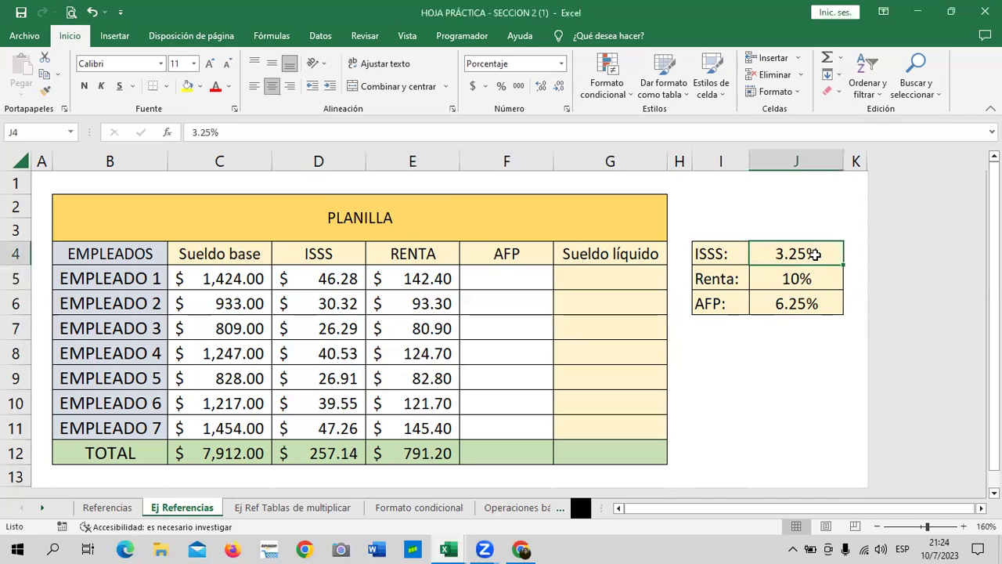
pyautogui.click(517, 266)
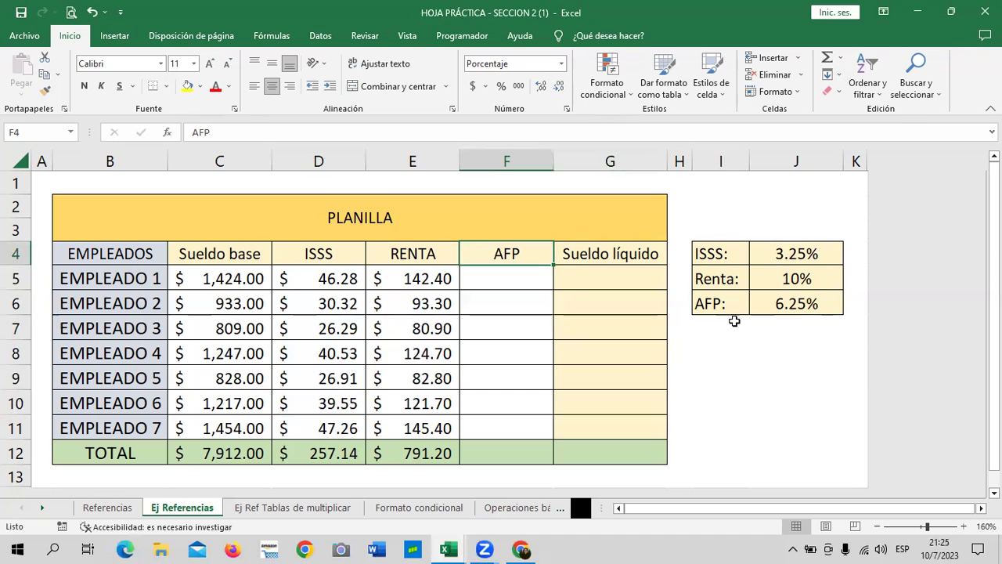
pyautogui.click(775, 352)
# Enter =C5*$J$6 in F5 so employee 1's AFP comes to $89.00
pyautogui.click(495, 275)
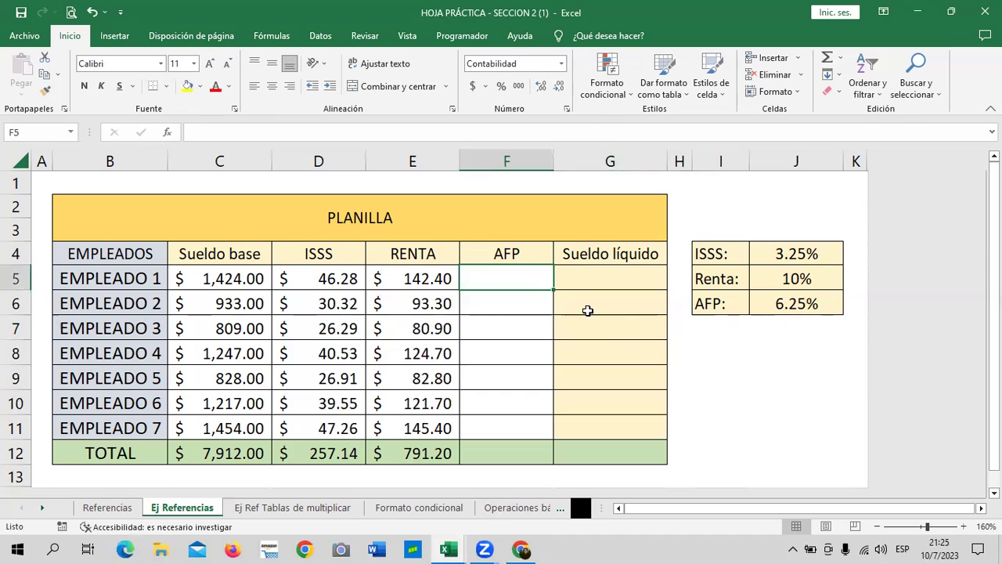
pyautogui.write('=')
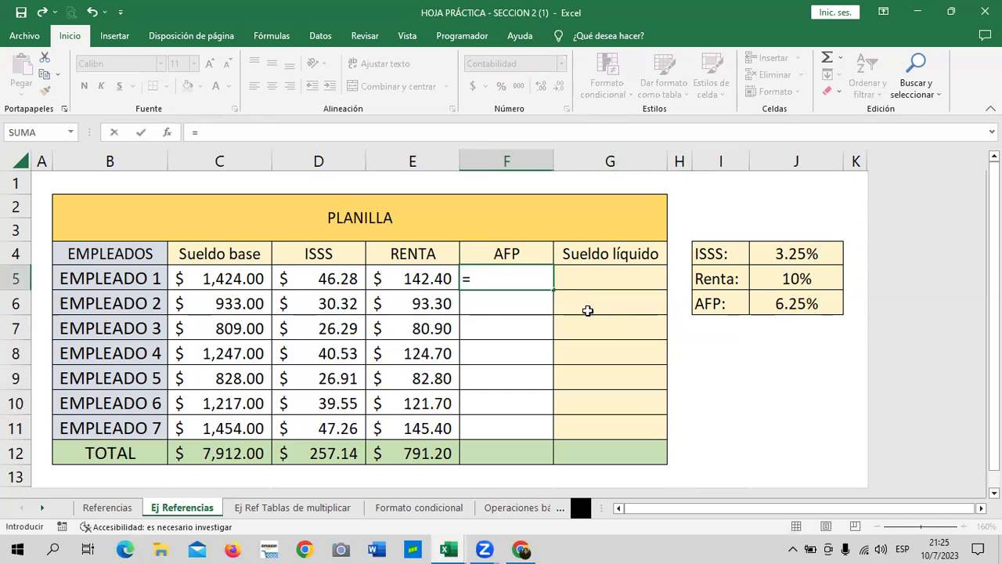
pyautogui.click(206, 276)
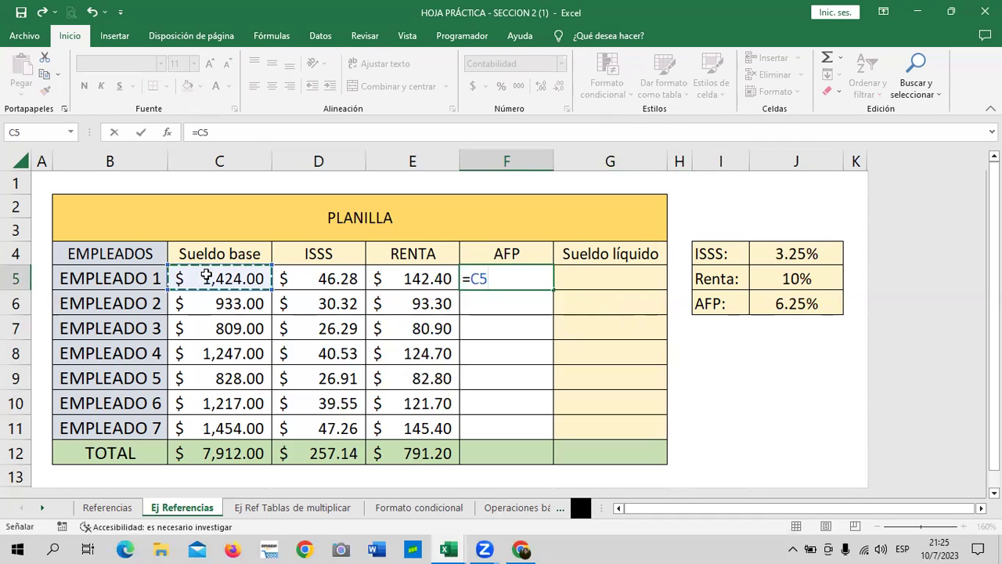
pyautogui.write('*')
pyautogui.click(791, 303)
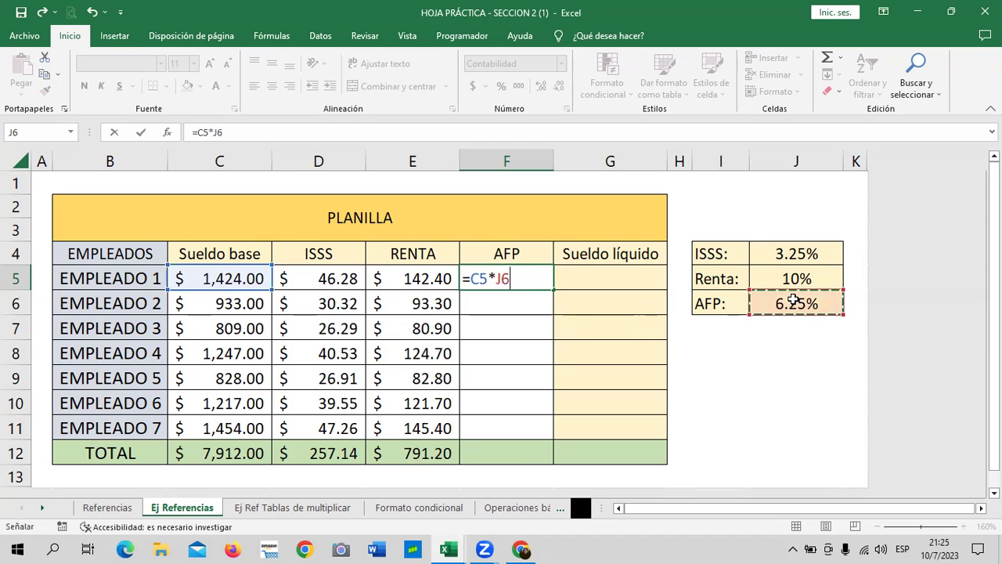
pyautogui.click(213, 132)
pyautogui.write('$J')
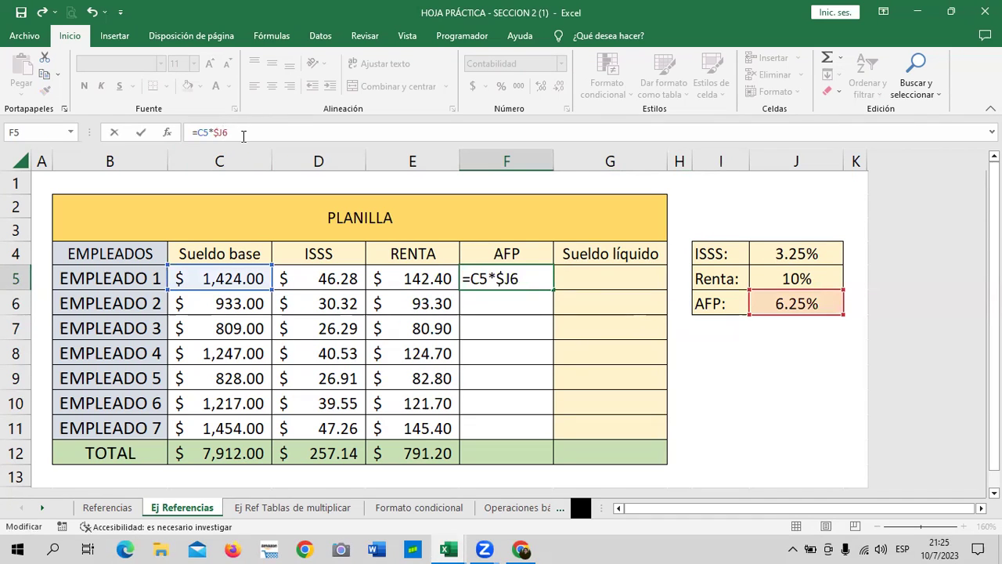
pyautogui.write('$')
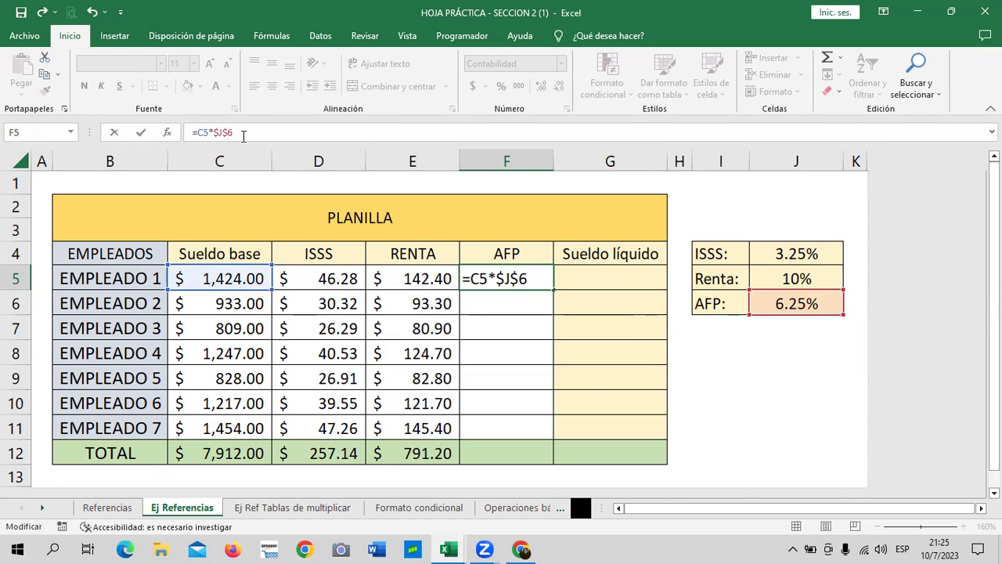
pyautogui.press('Return')
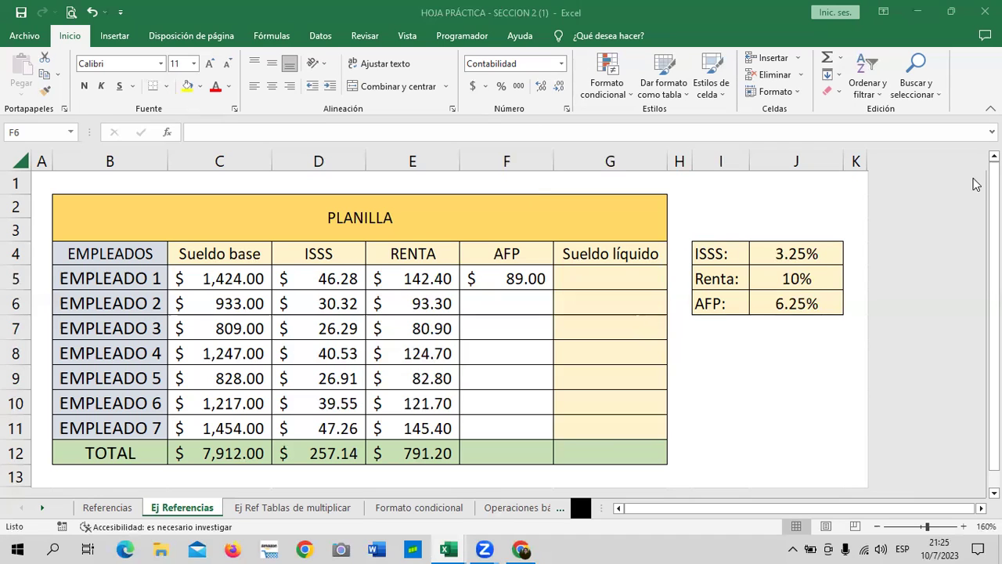
# Fill the AFP formula down from F5 to F11 for all seven employees
pyautogui.click(528, 299)
pyautogui.click(517, 279)
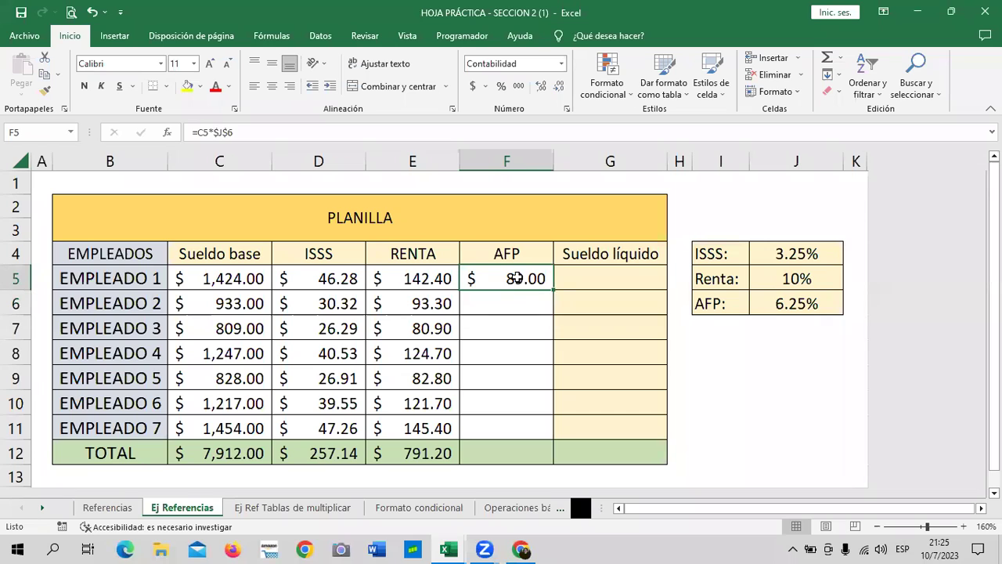
pyautogui.moveTo(553, 289); pyautogui.dragTo(549, 430)
pyautogui.click(636, 393)
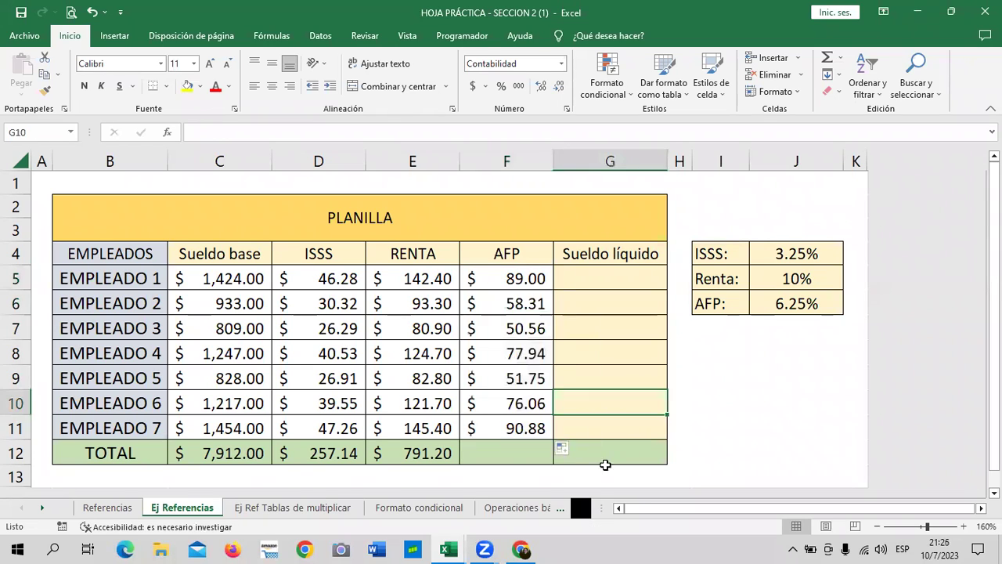
# Total the AFP column in F12 with AutoSum, giving $494.50
pyautogui.click(514, 451)
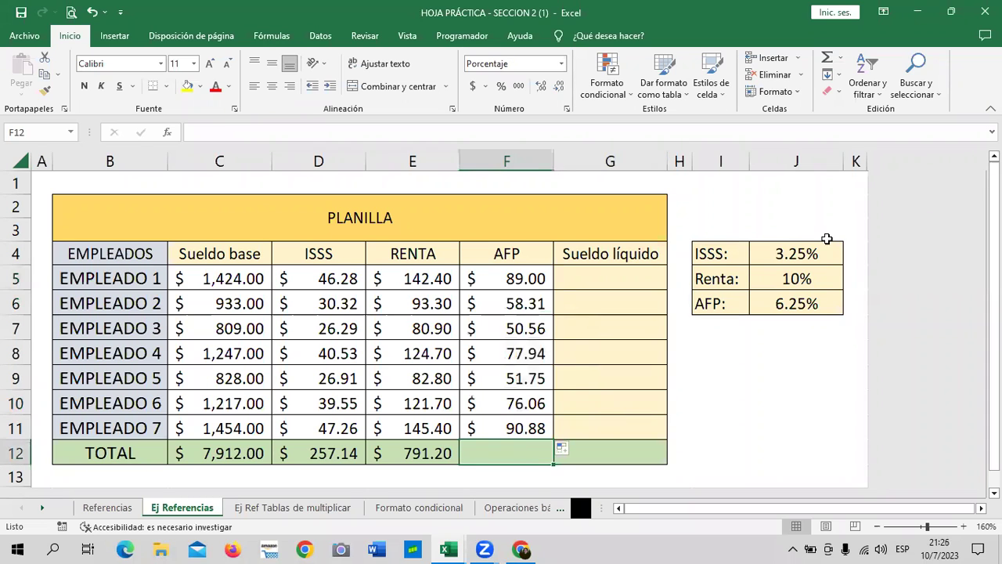
pyautogui.click(828, 61)
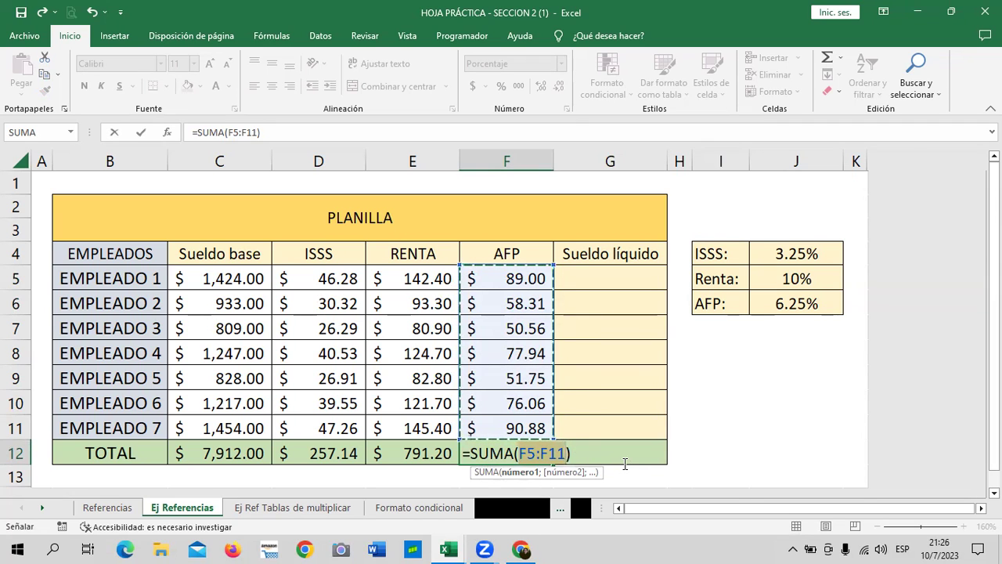
pyautogui.press('Return')
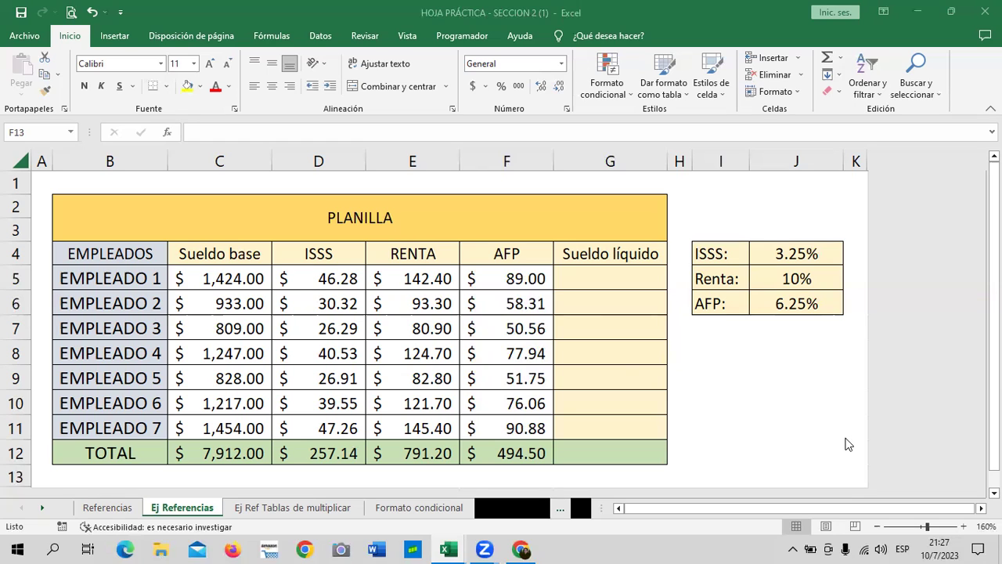
# Browse the Fórmulas tab's Búsqueda y referencia and Más funciones lists, then reselect G5
pyautogui.write('=')
pyautogui.click(593, 276)
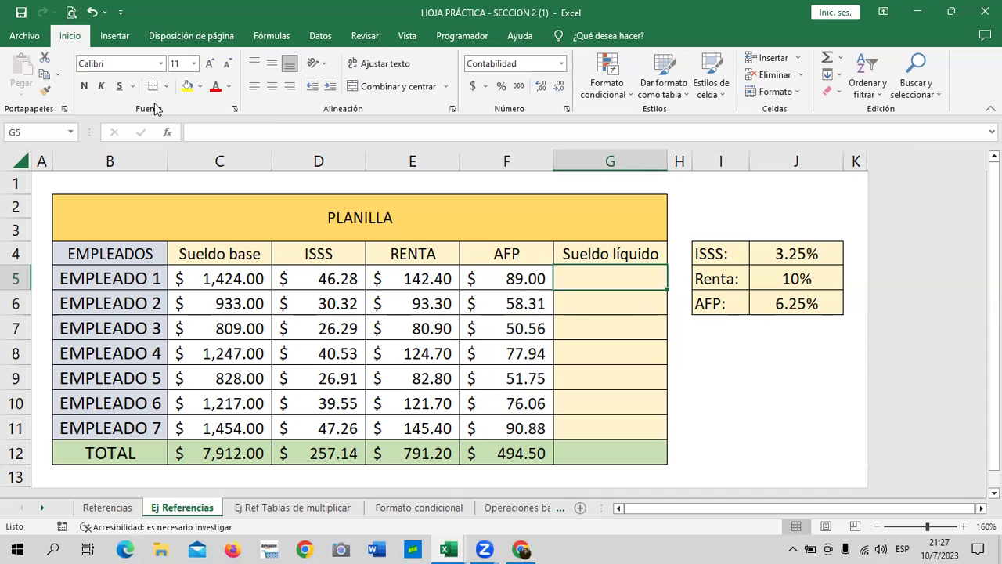
pyautogui.click(272, 35)
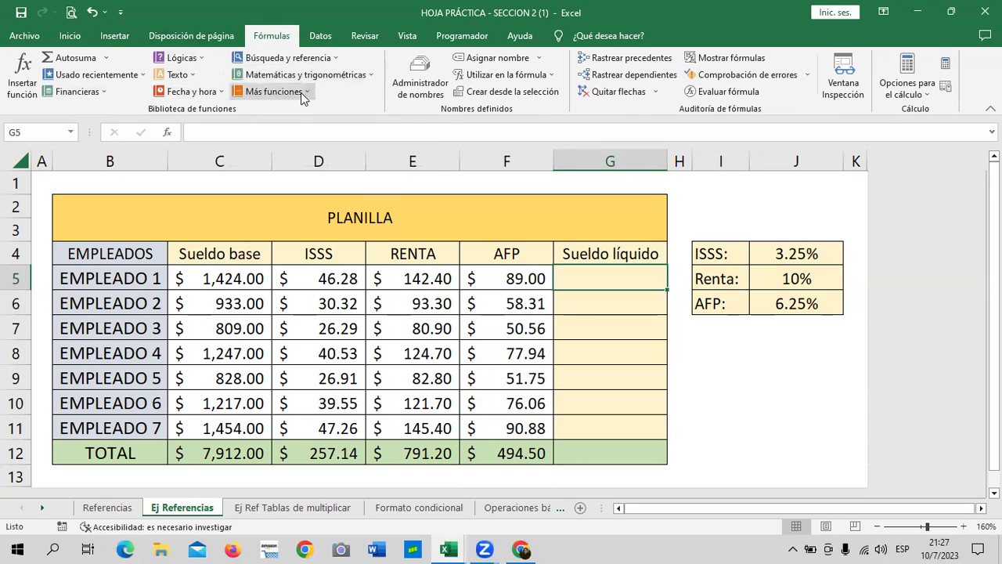
pyautogui.click(335, 59)
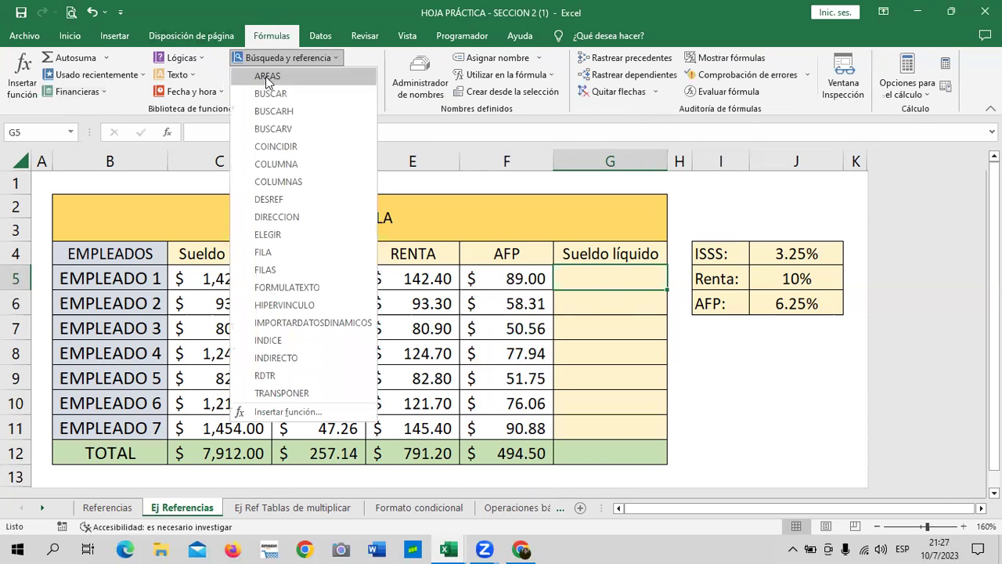
pyautogui.click(337, 93)
pyautogui.click(306, 92)
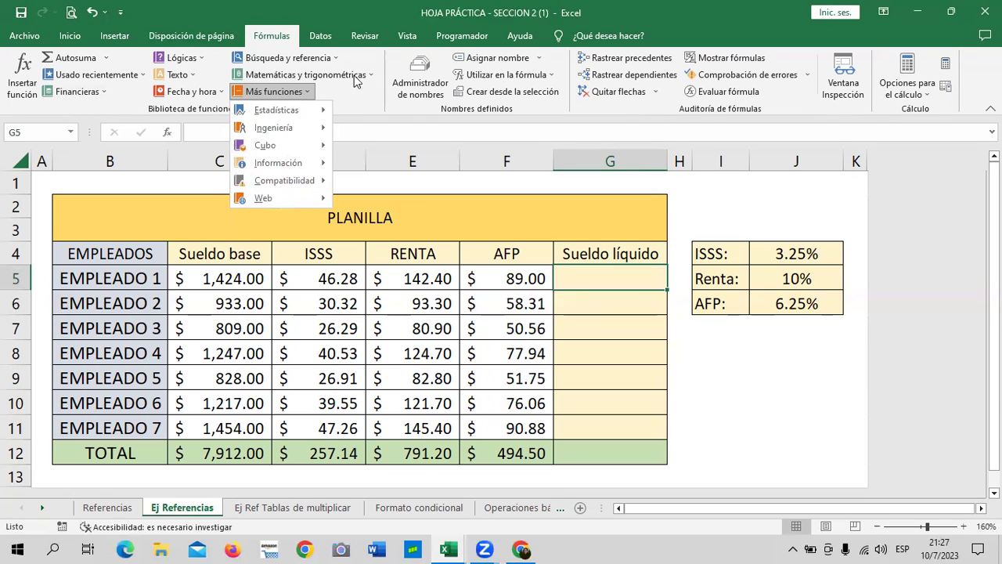
pyautogui.click(378, 100)
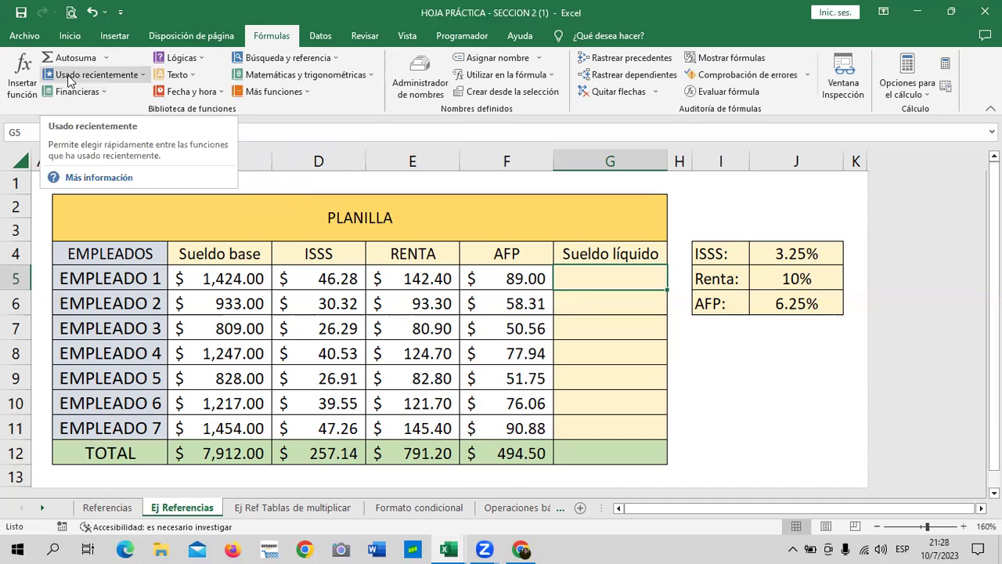
pyautogui.click(712, 384)
pyautogui.click(608, 285)
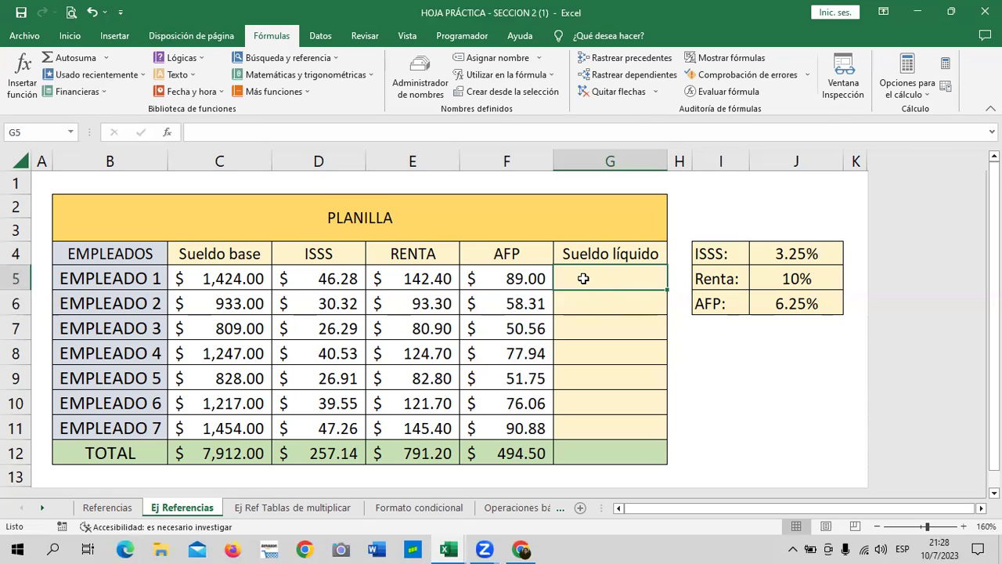
# Review the AFP formula in F5 and the base salary in C5
pyautogui.click(498, 278)
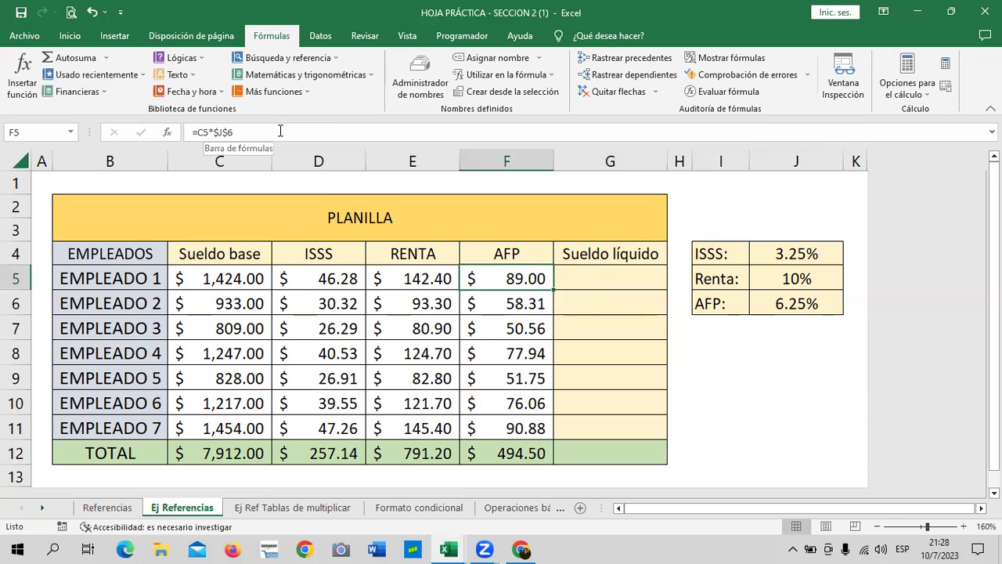
pyautogui.click(604, 278)
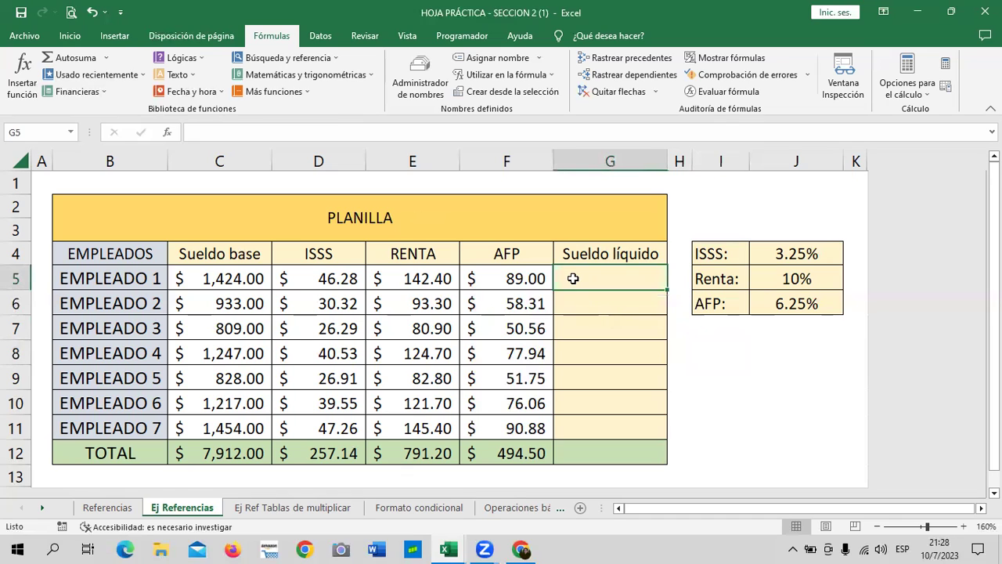
pyautogui.click(224, 277)
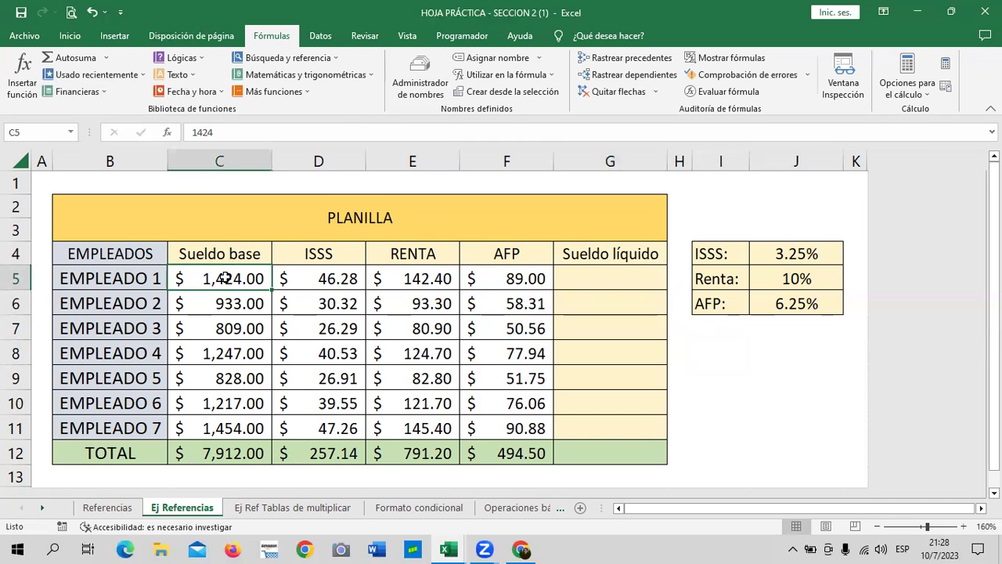
pyautogui.click(604, 274)
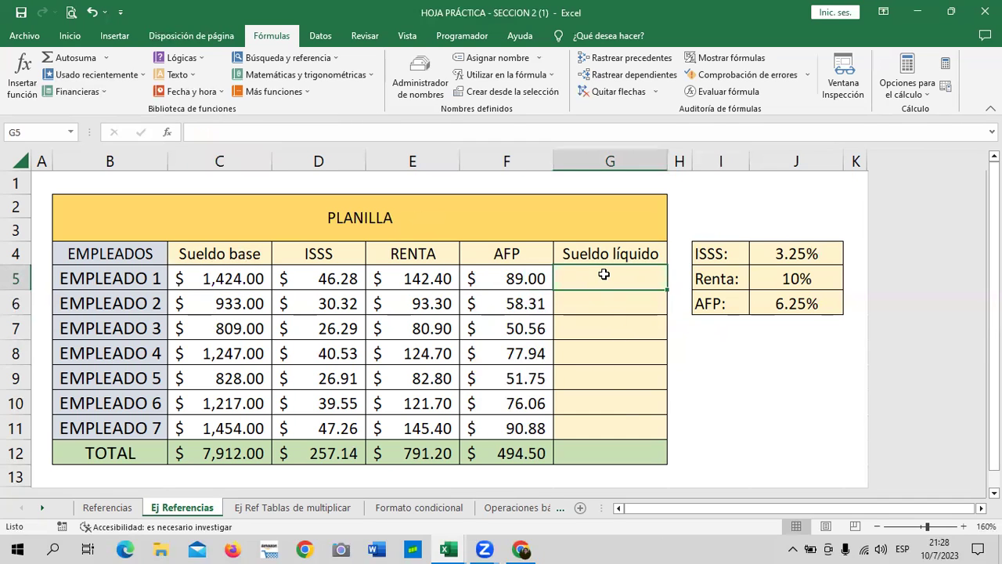
# Enter =C5-D5-E5-F5 in G5, giving employee 1 a net salary of $1,146.32
pyautogui.write('=')
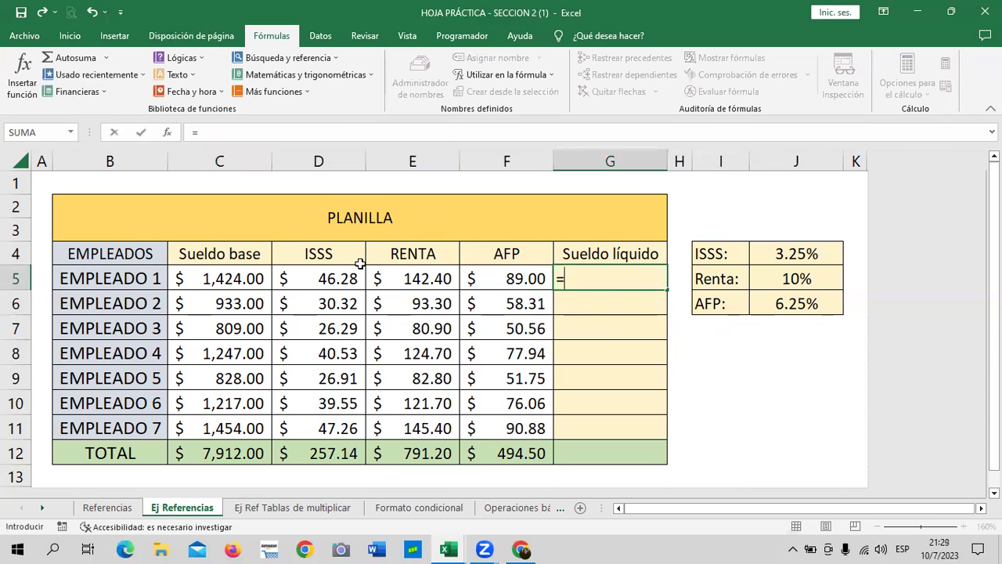
pyautogui.click(245, 278)
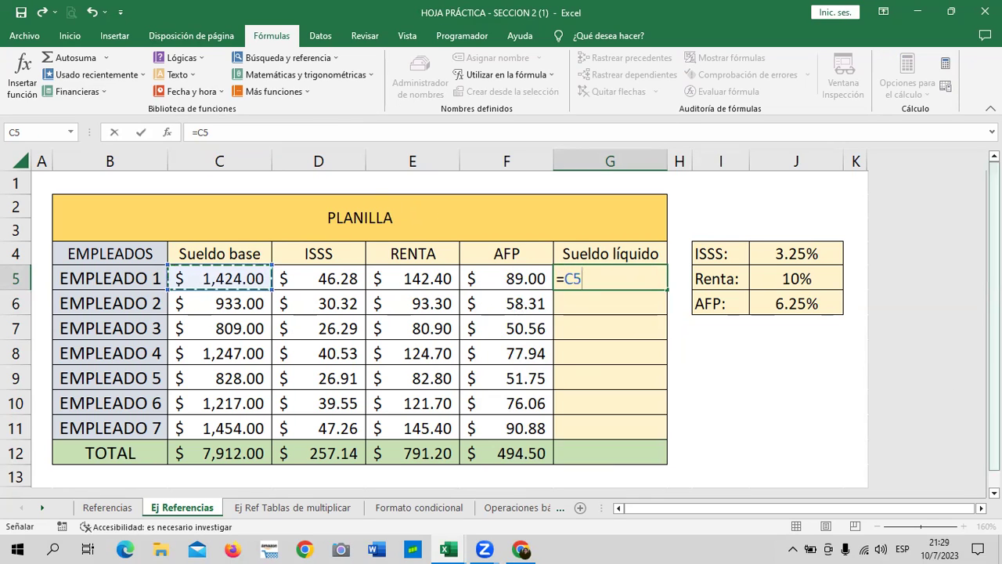
pyautogui.write('-')
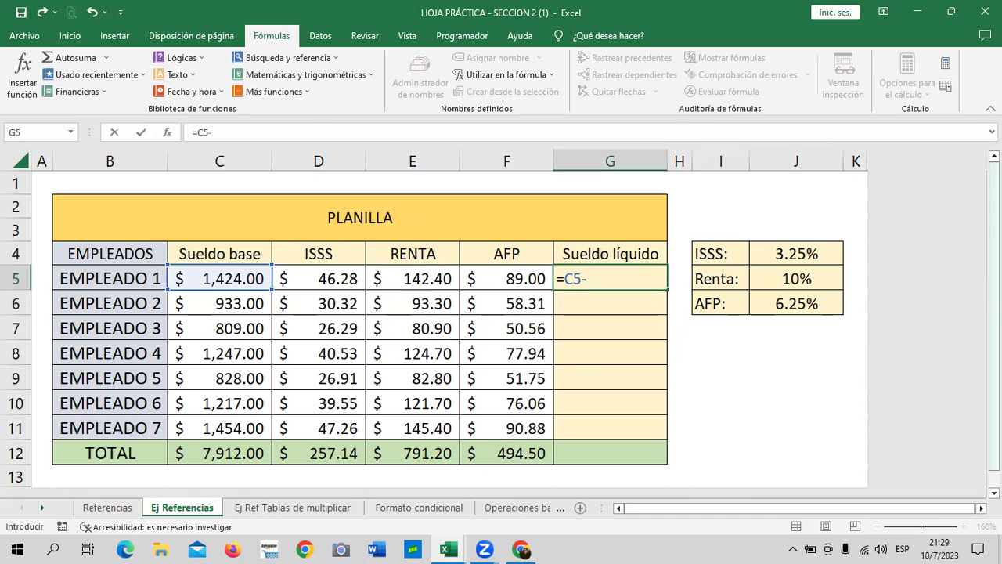
pyautogui.click(336, 276)
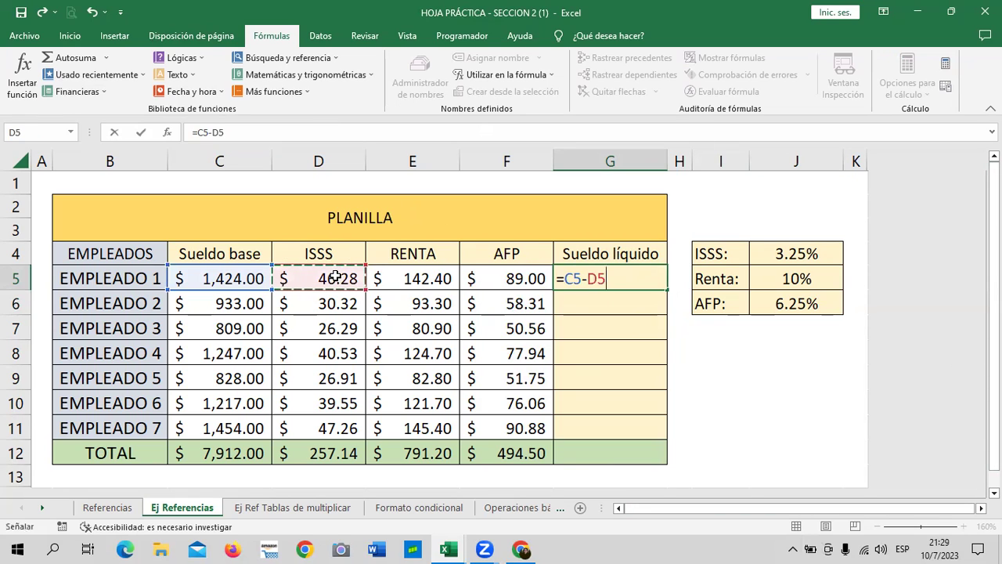
pyautogui.write('-')
pyautogui.click(423, 278)
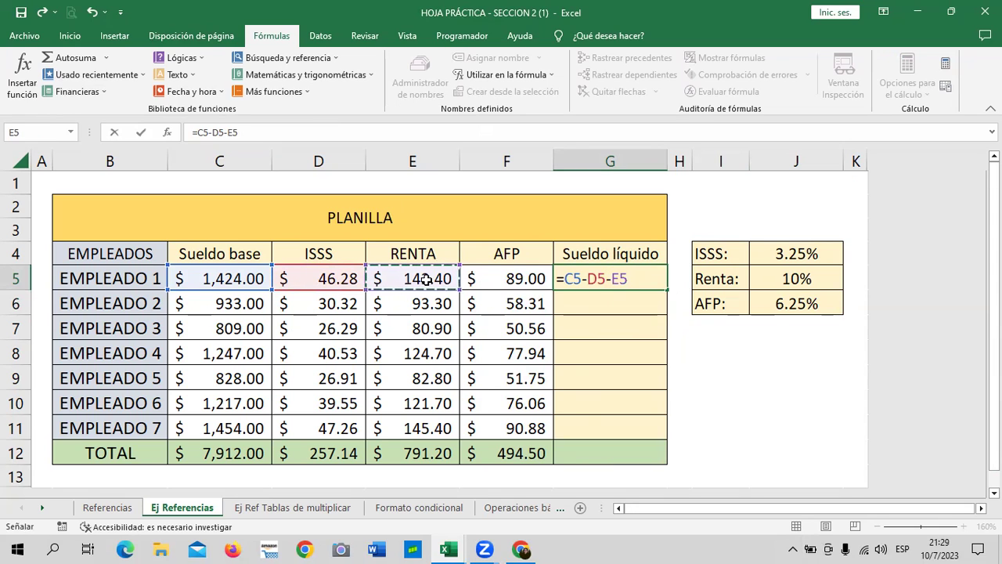
pyautogui.write('-')
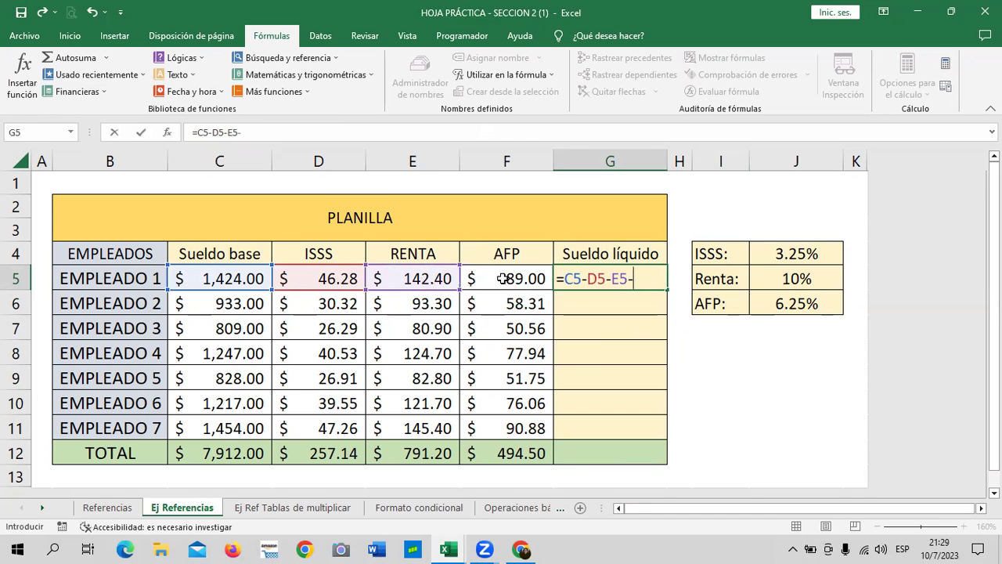
pyautogui.click(502, 279)
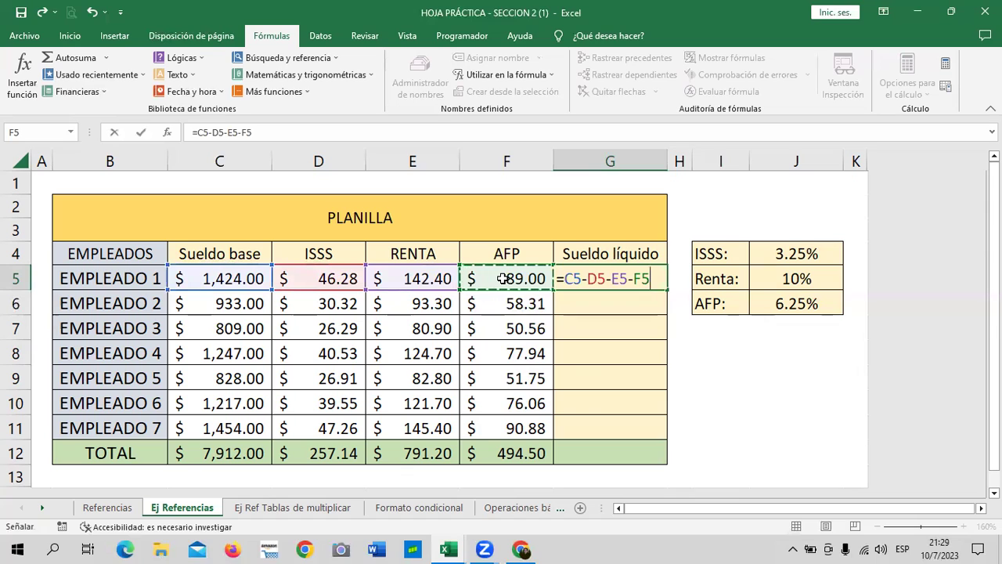
pyautogui.press('Return')
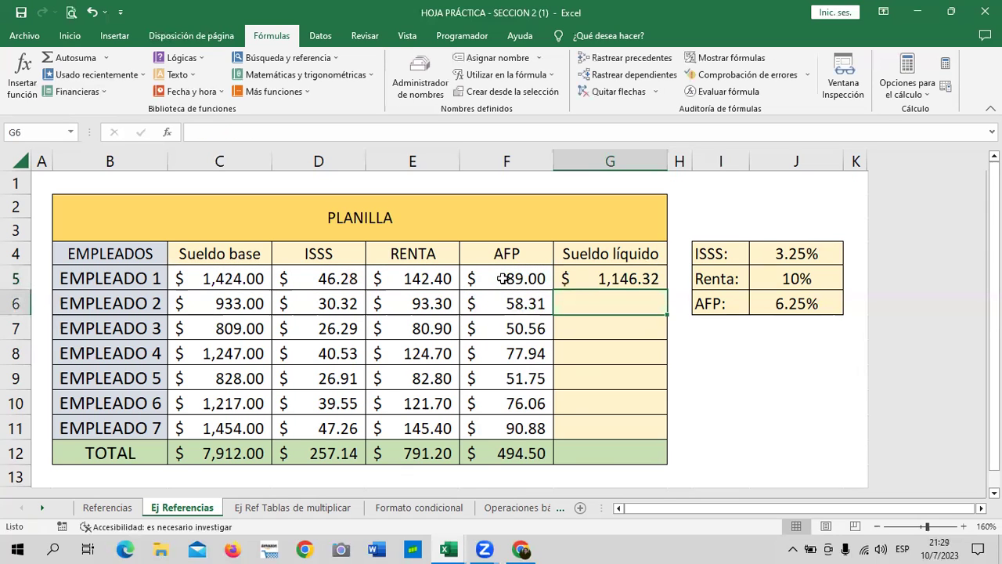
pyautogui.click(610, 274)
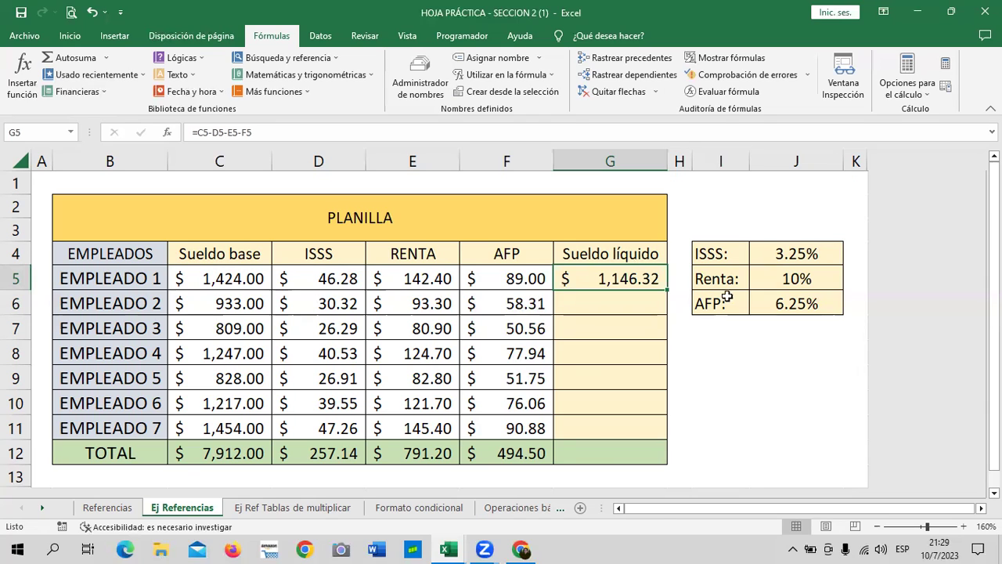
# Copy G5's net salary formula down to G11 and review G5's cell references
pyautogui.moveTo(667, 288); pyautogui.dragTo(656, 440)
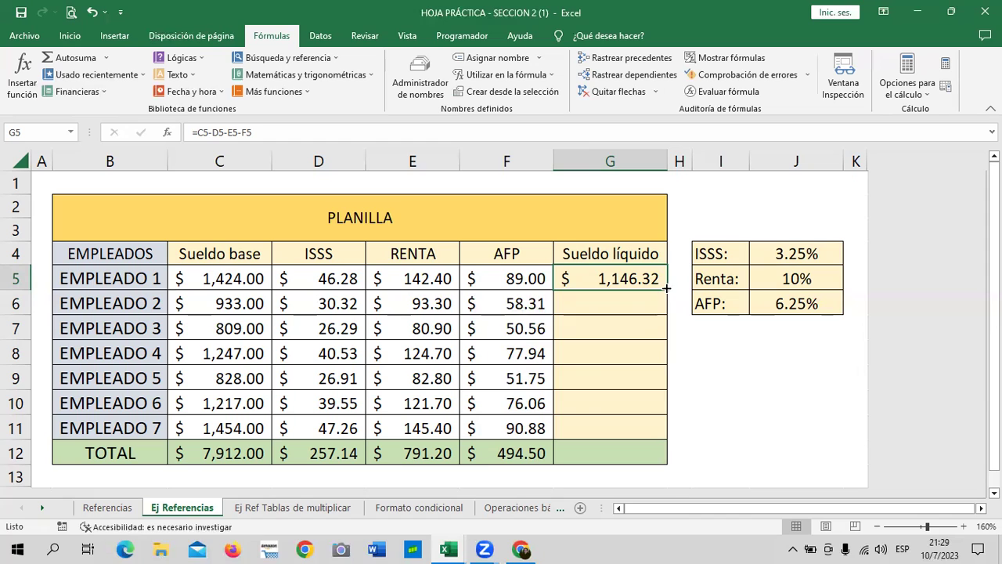
pyautogui.click(730, 401)
pyautogui.click(623, 274)
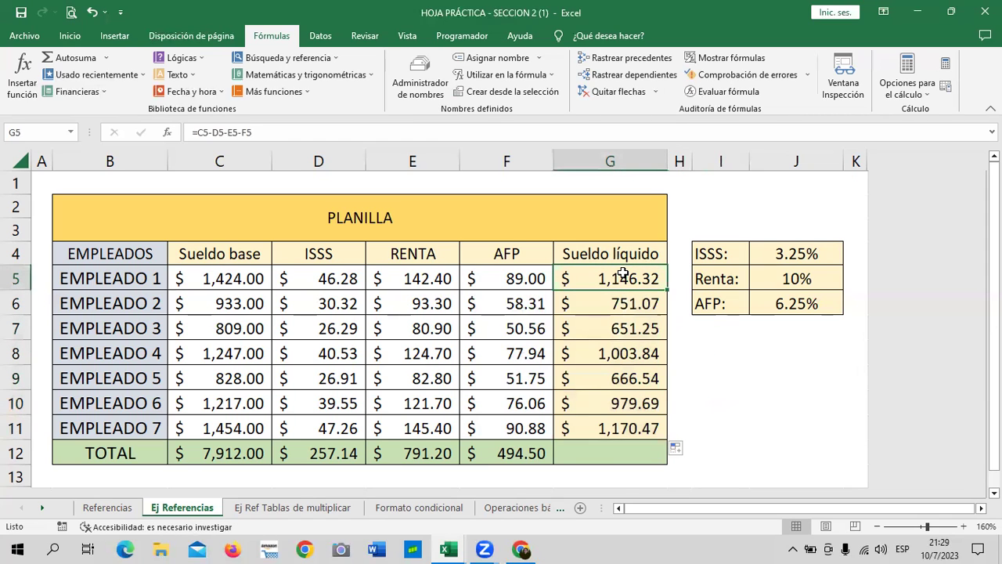
pyautogui.click(474, 130)
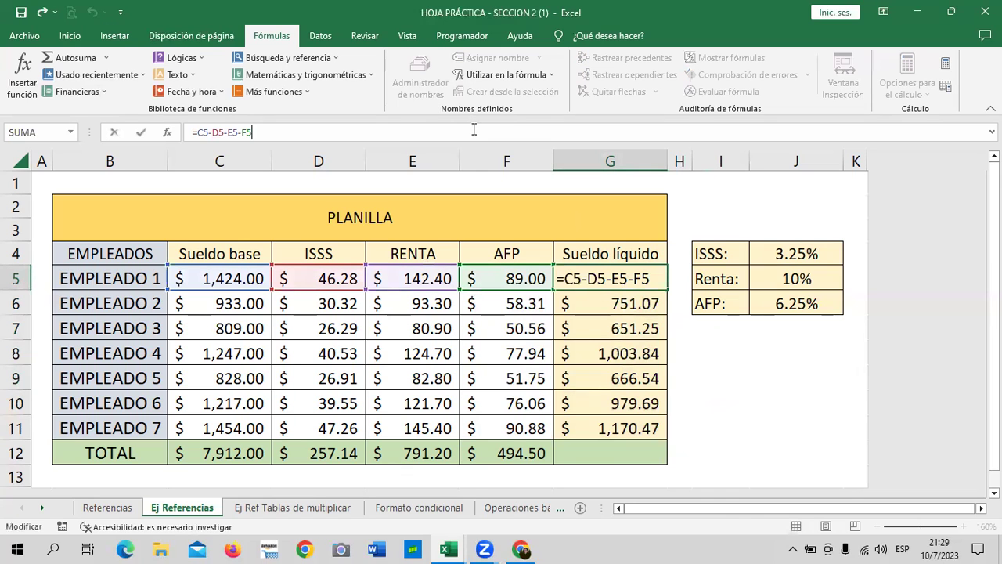
pyautogui.press('Return')
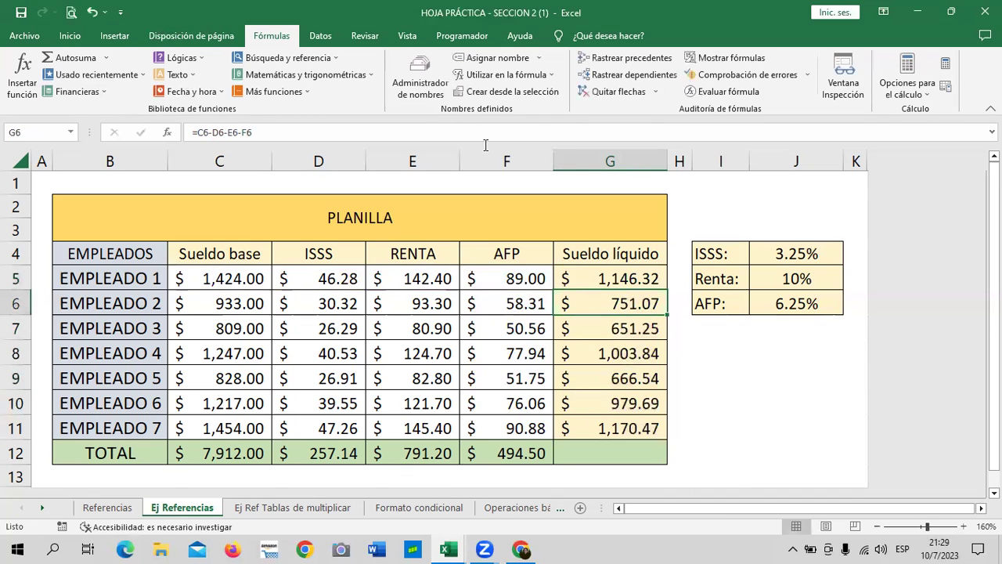
pyautogui.click(628, 402)
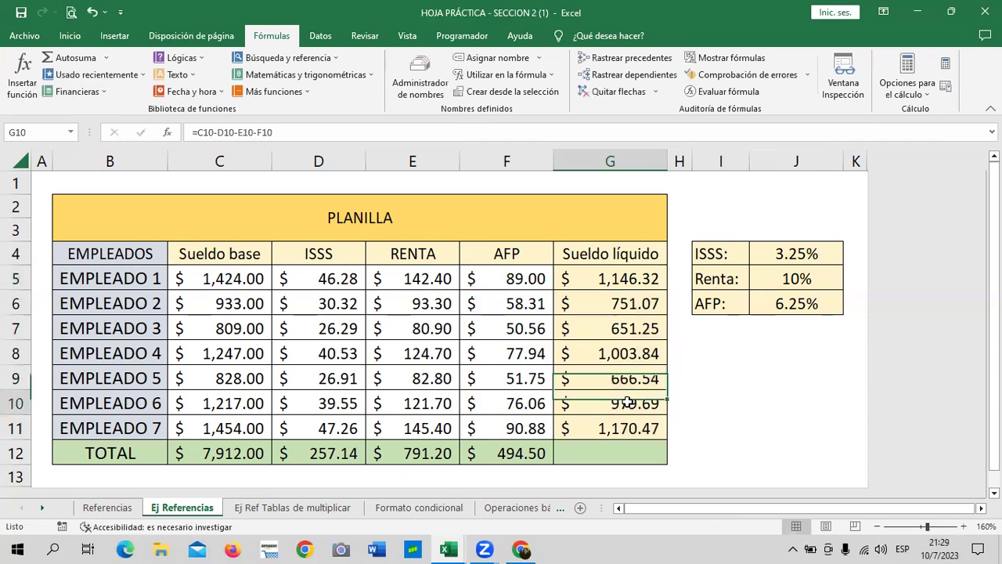
pyautogui.click(424, 127)
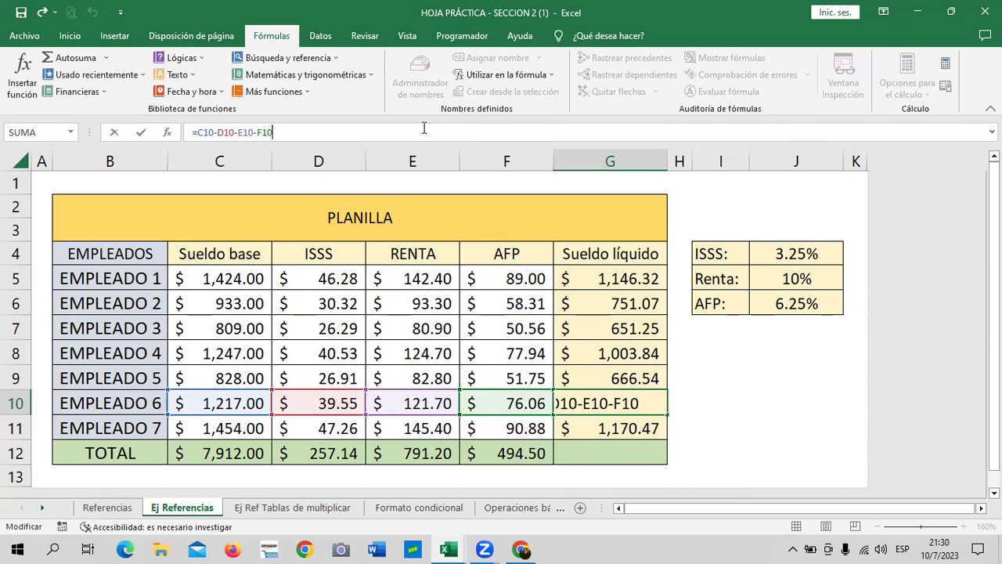
pyautogui.press('Return')
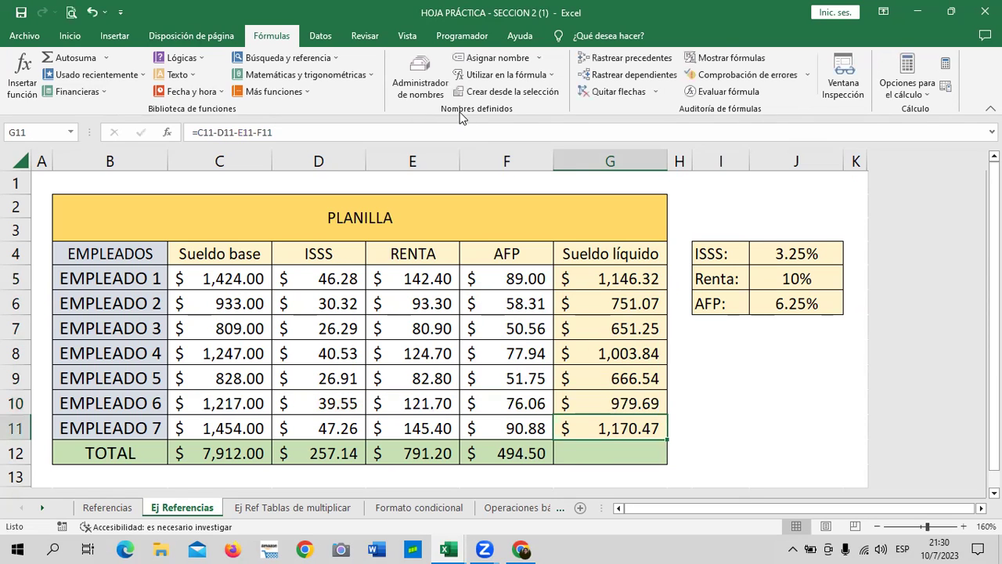
pyautogui.click(447, 133)
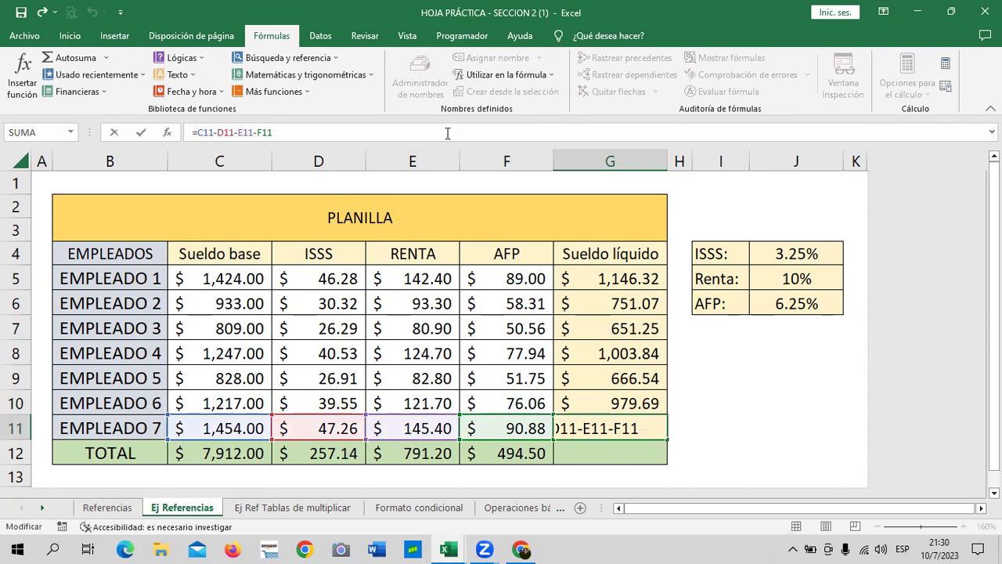
pyautogui.press('Return')
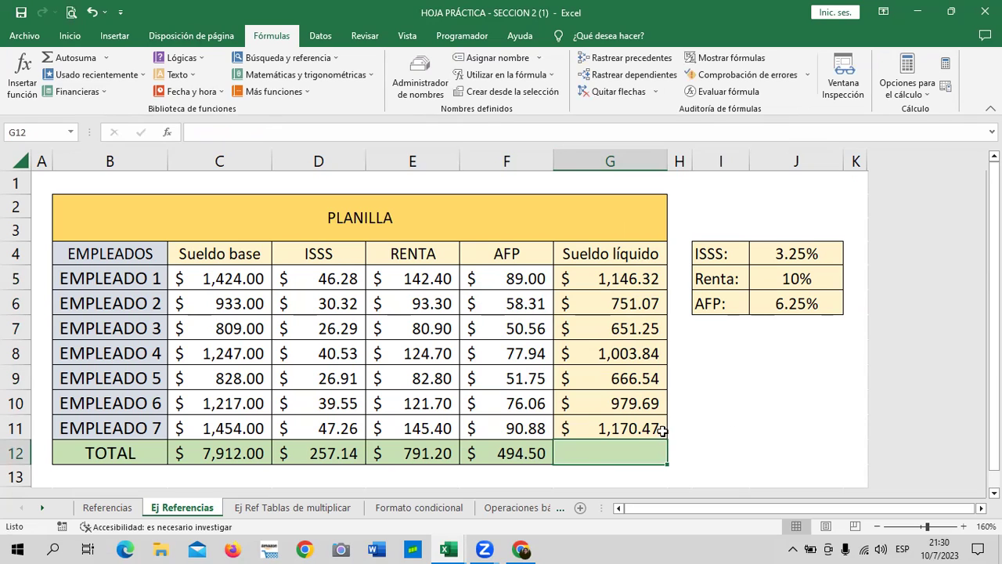
# Sum G5:G11 into G12 with Autosuma for a $6,369.16 net salary total
pyautogui.click(601, 432)
pyautogui.click(753, 429)
pyautogui.click(640, 443)
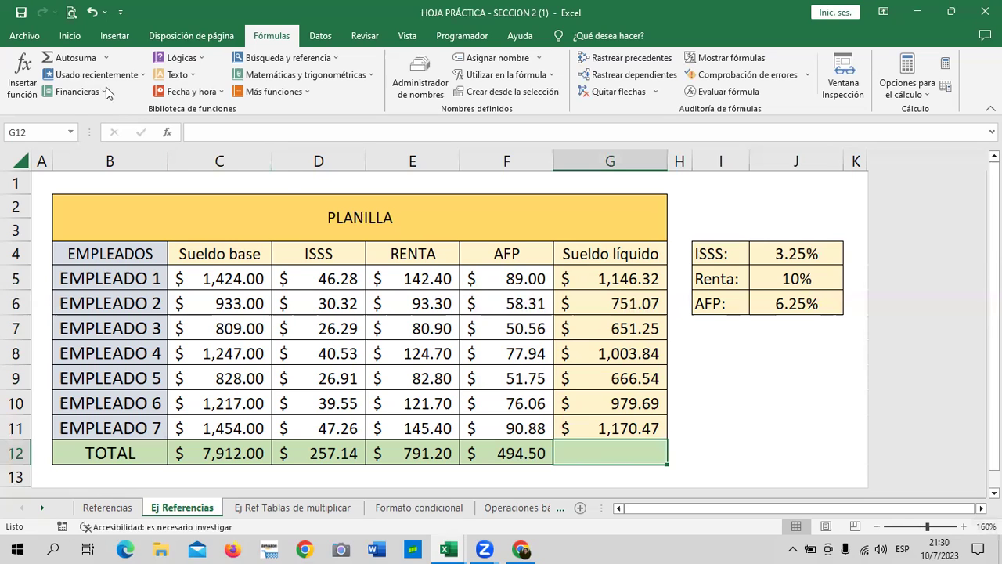
pyautogui.click(70, 35)
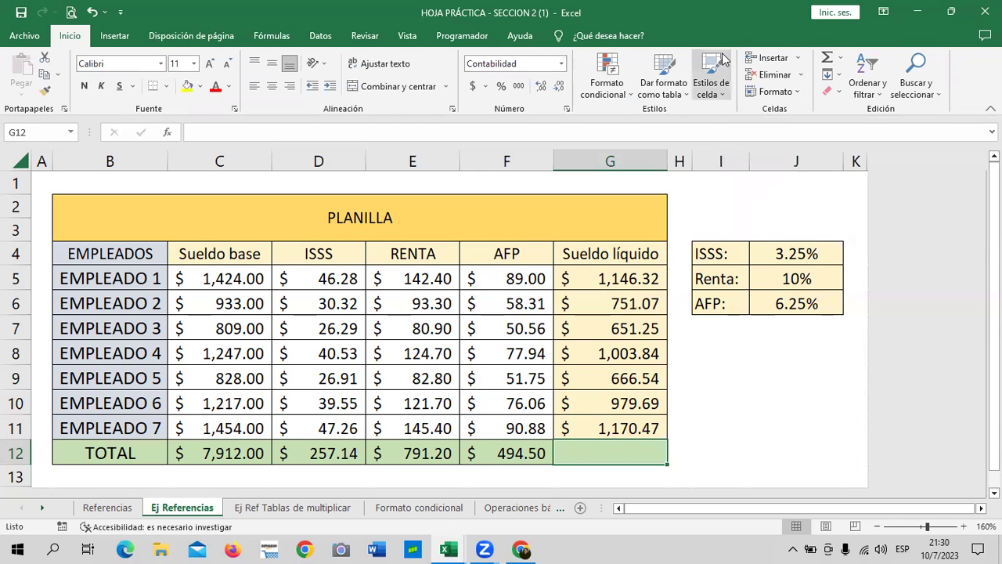
pyautogui.click(826, 57)
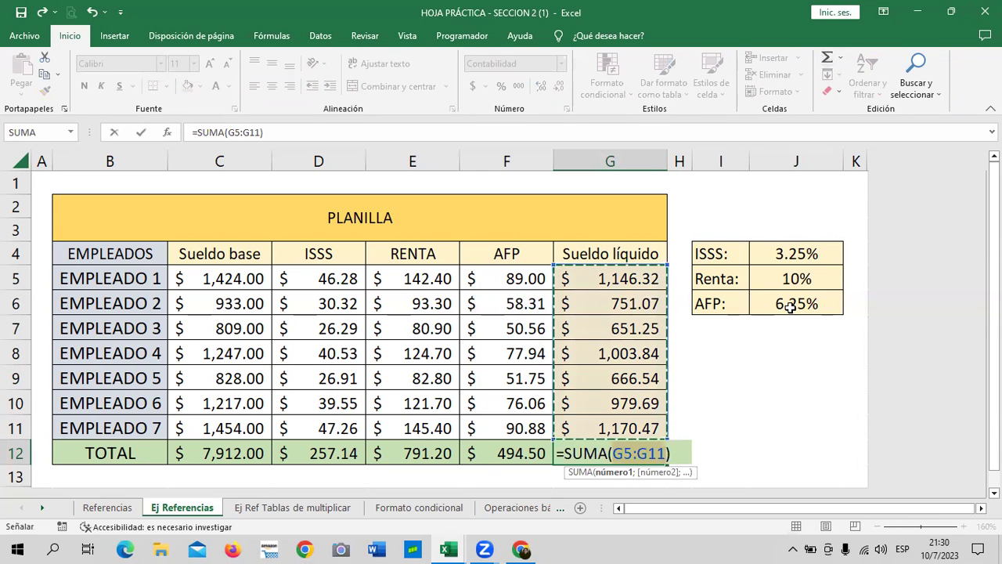
pyautogui.press('Return')
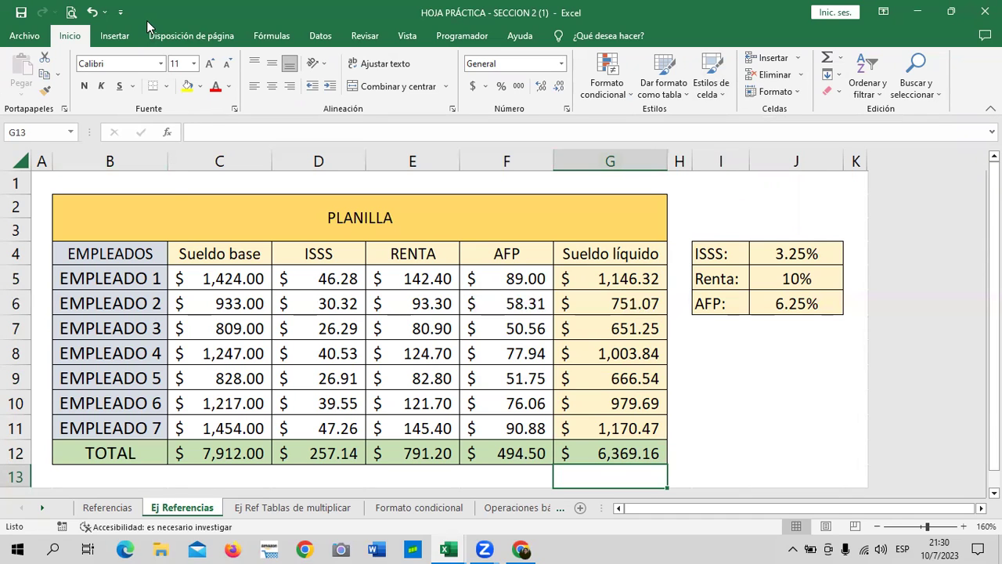
pyautogui.click(743, 358)
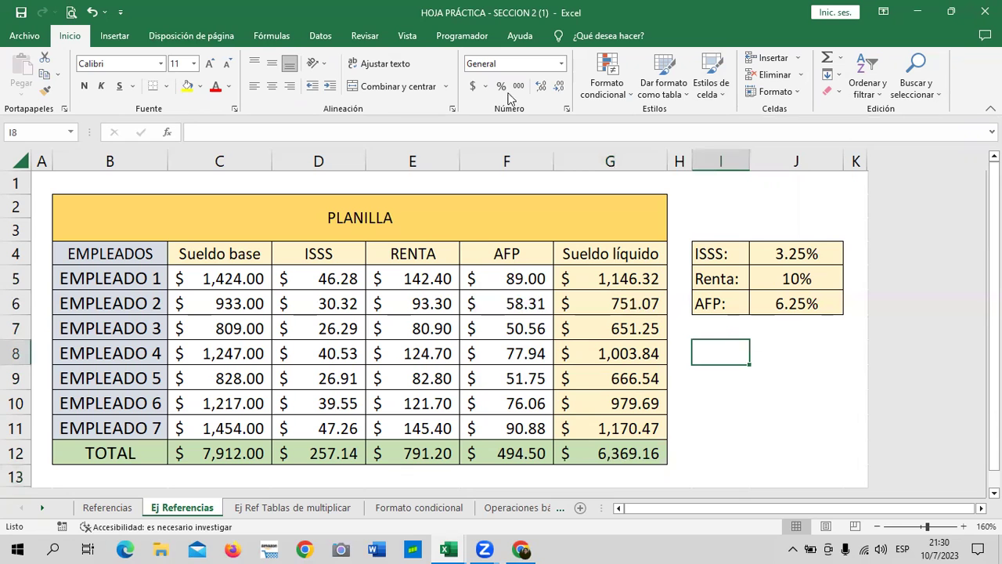
# Open the Referencias sheet and scroll across its Media, GANANCIA and PRECIO FINAL tables
pyautogui.click(108, 507)
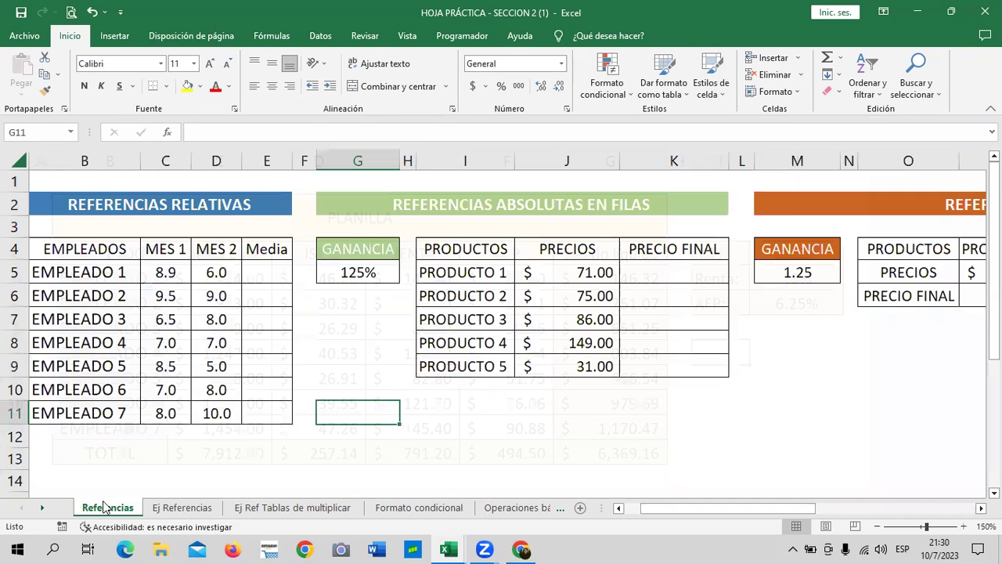
pyautogui.moveTo(736, 509)
pyautogui.mouseDown()
pyautogui.moveTo(946, 502)
pyautogui.moveTo(783, 492)
pyautogui.moveTo(854, 508)
pyautogui.mouseUp()
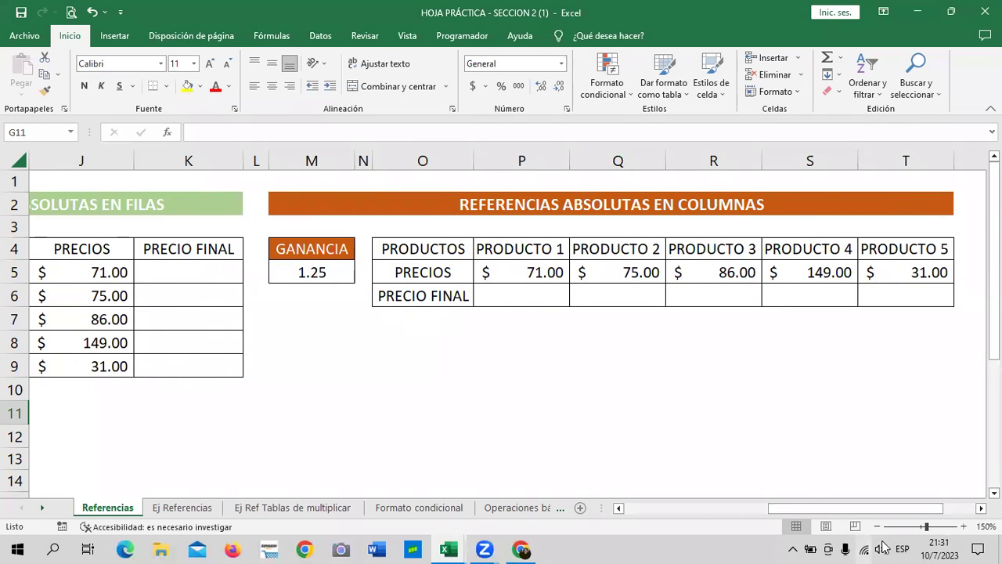
pyautogui.moveTo(849, 508)
pyautogui.mouseDown()
pyautogui.moveTo(735, 521)
pyautogui.moveTo(633, 292)
pyautogui.mouseUp()
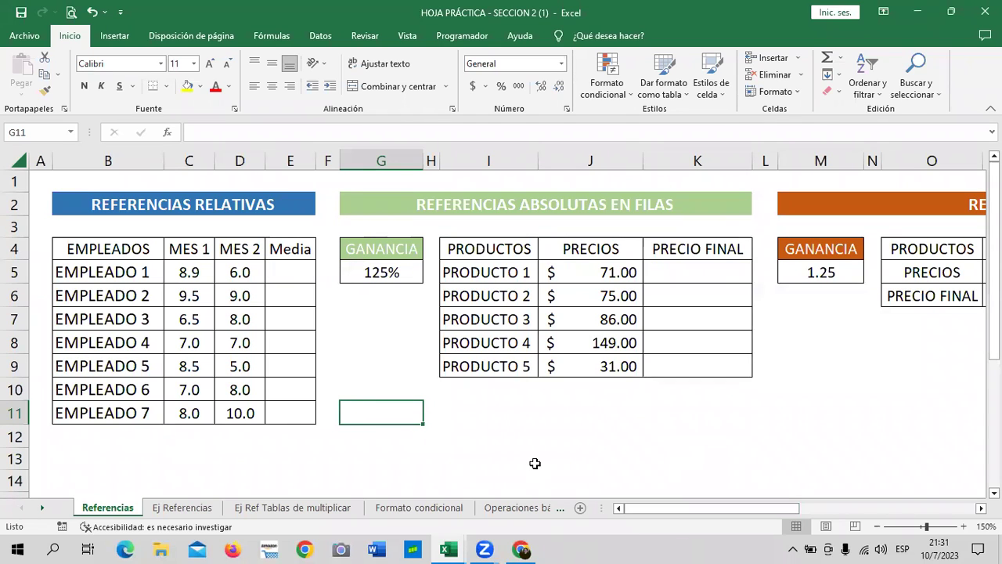
# Move on to lesson 2.2 - Uso de referencias en Excel and play its video
pyautogui.click(520, 550)
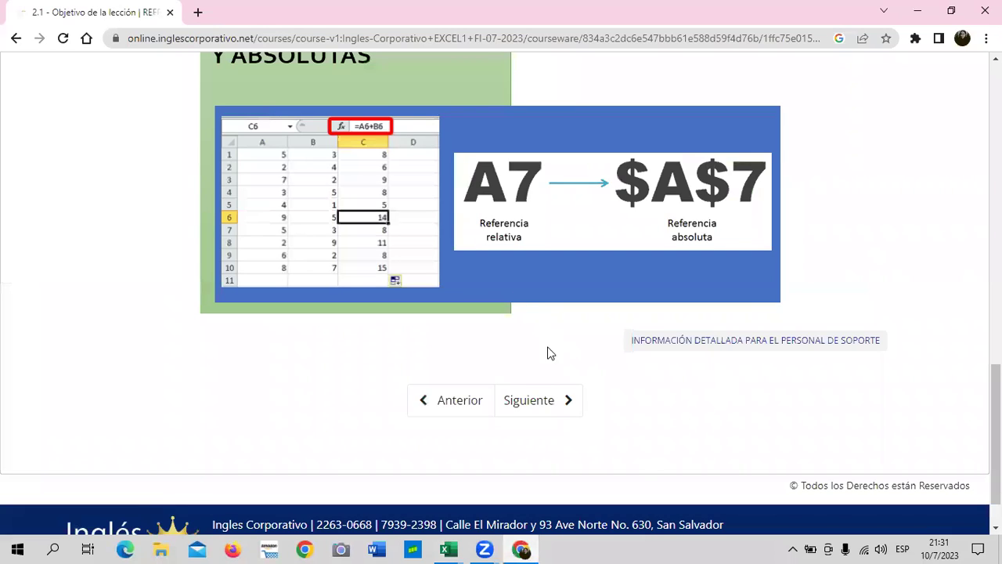
pyautogui.click(537, 400)
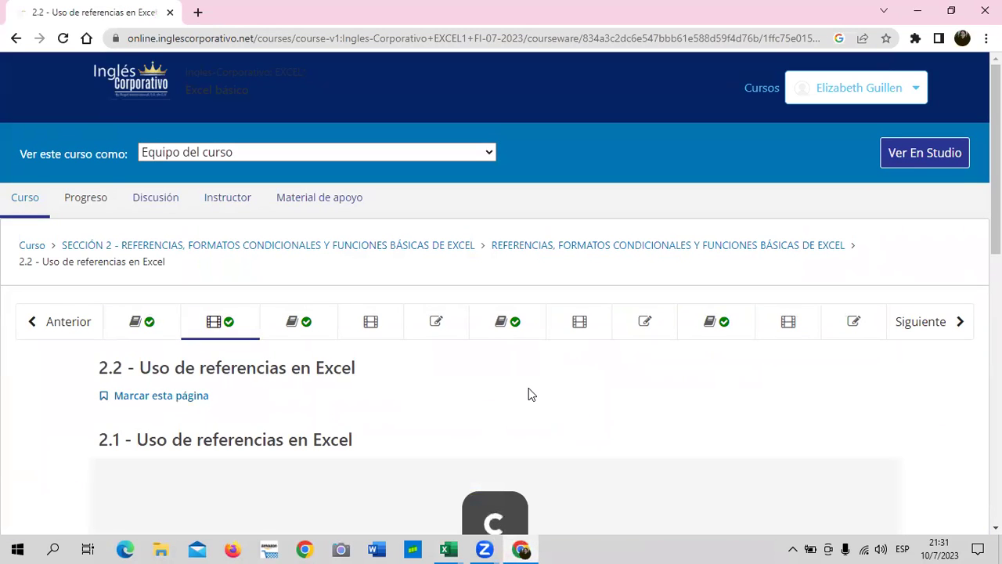
pyautogui.scroll(-1, 528, 396)
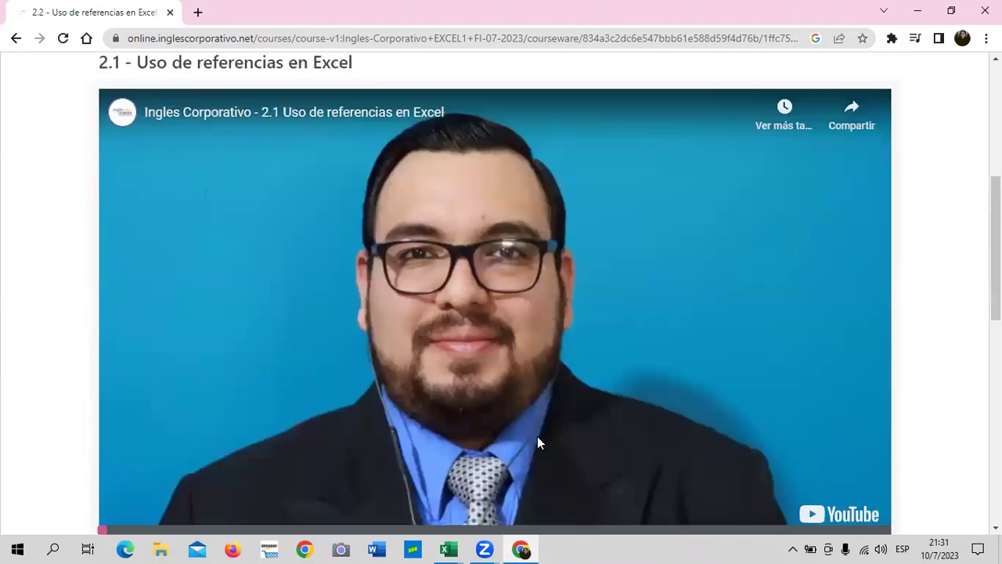
pyautogui.click(537, 435)
pyautogui.scroll(-4, 537, 436)
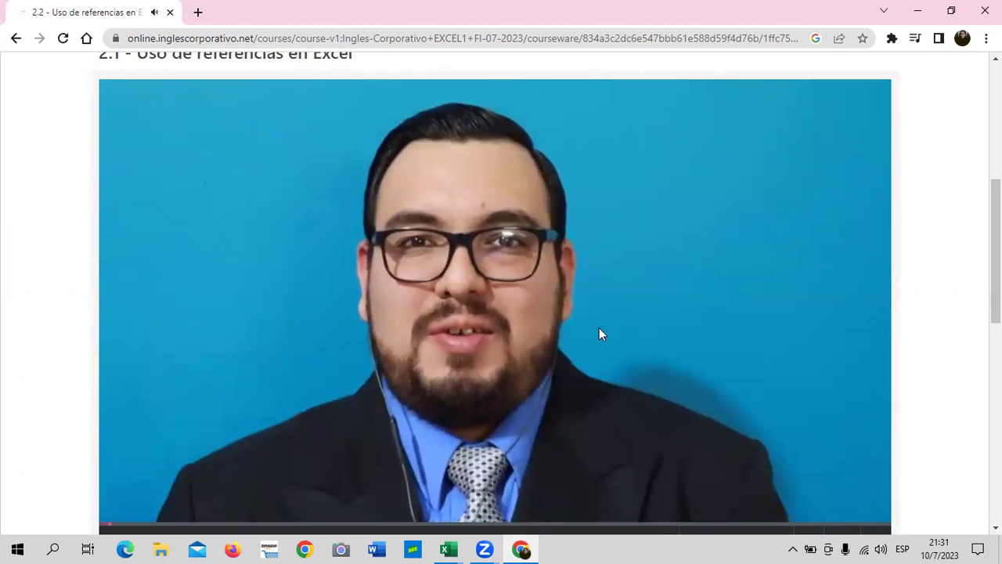
# Watch the lesson 2.2 references video through to 6:32 of 6:33
pyautogui.moveTo(708, 302)
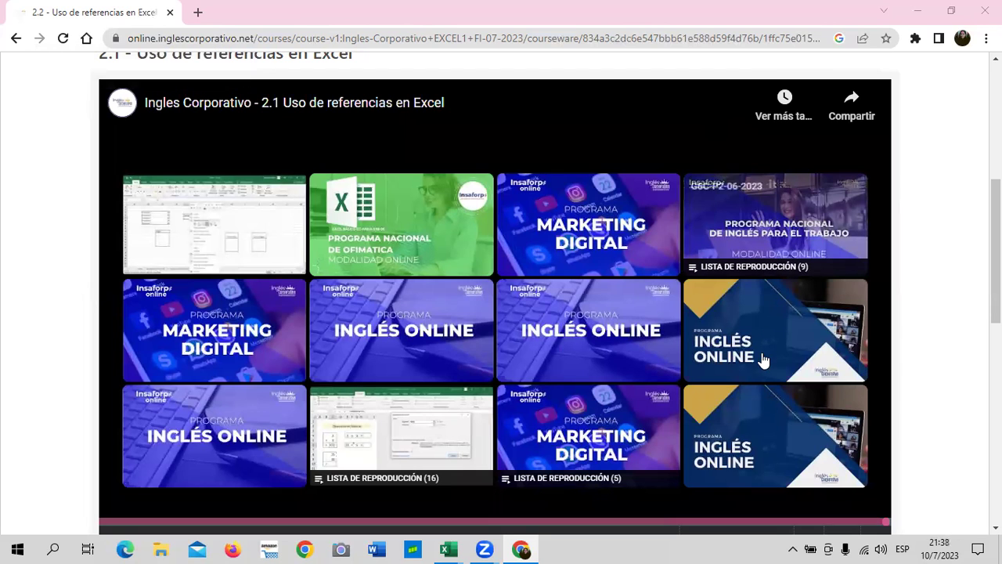
pyautogui.scroll(-3, 714, 295)
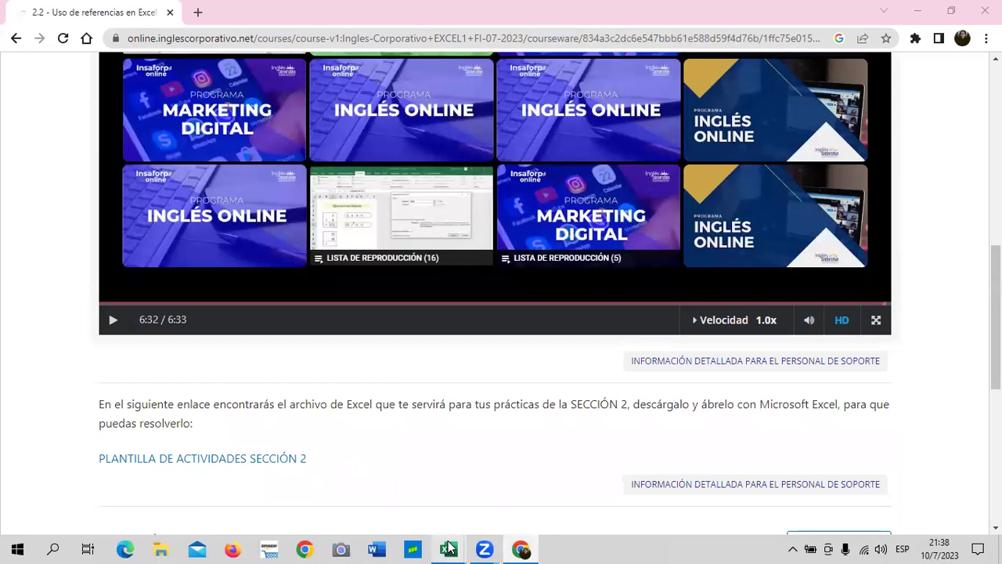
pyautogui.moveTo(448, 548)
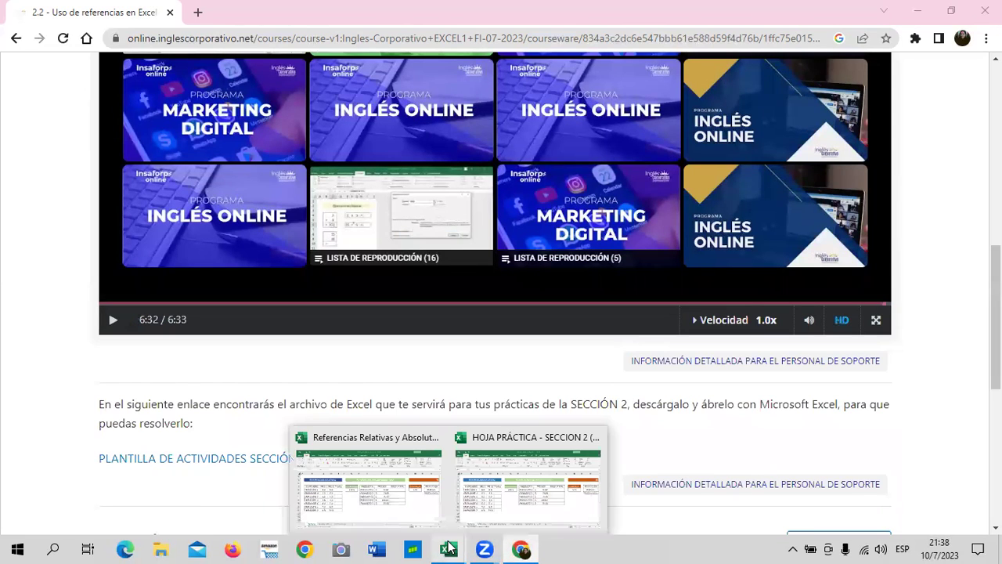
# Return to the HOJA PRÁCTICA workbook, check the empty Media cells E5:E11, and select PRECIO FINAL cell K5
pyautogui.click(546, 513)
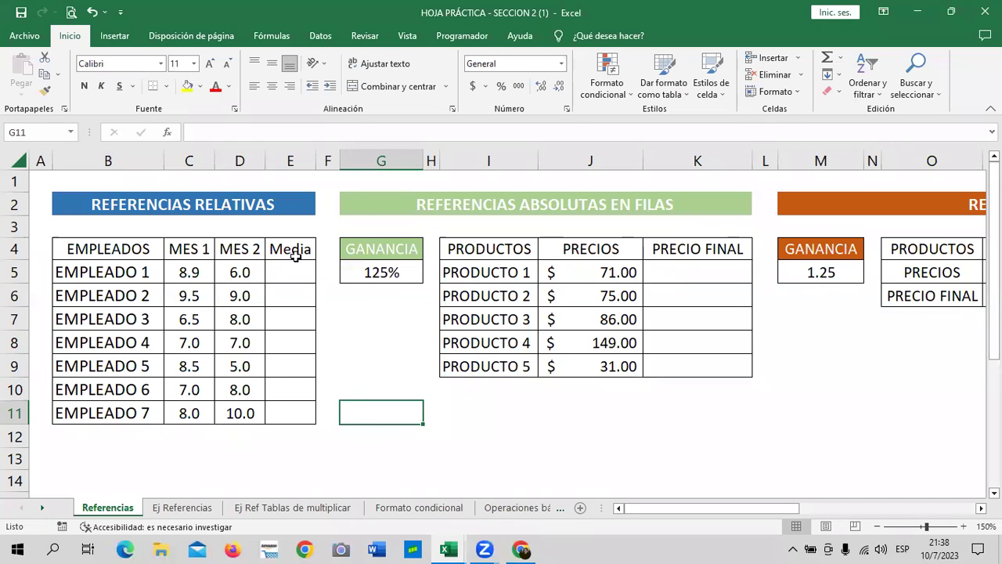
pyautogui.moveTo(297, 269); pyautogui.dragTo(290, 412)
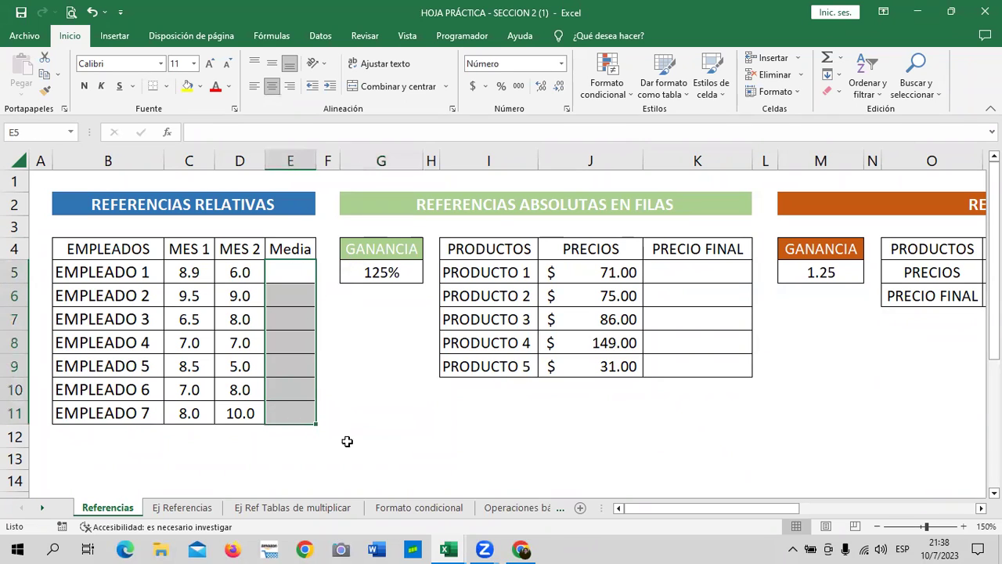
pyautogui.click(368, 459)
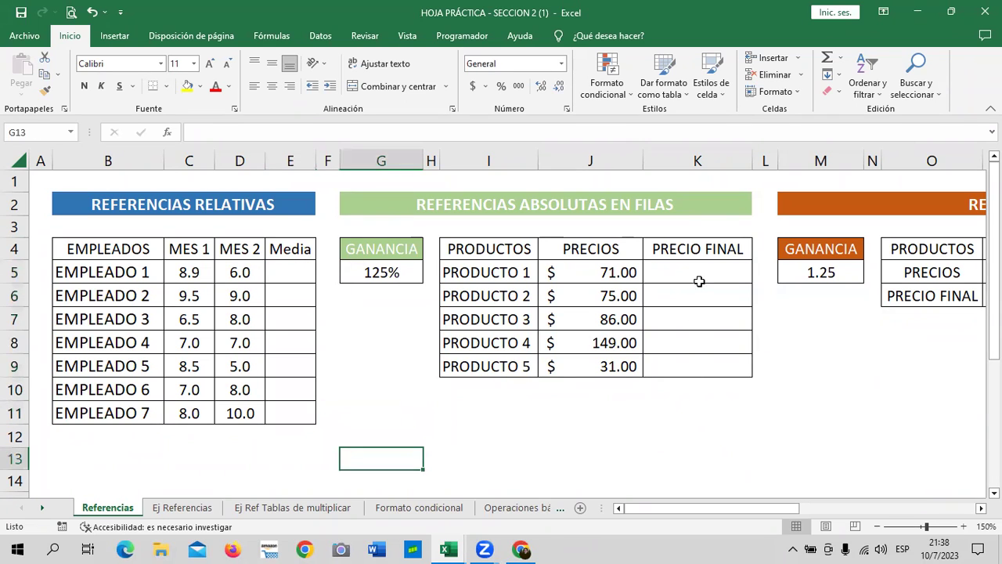
pyautogui.moveTo(663, 507)
pyautogui.mouseDown()
pyautogui.moveTo(842, 505)
pyautogui.moveTo(742, 518)
pyautogui.mouseUp()
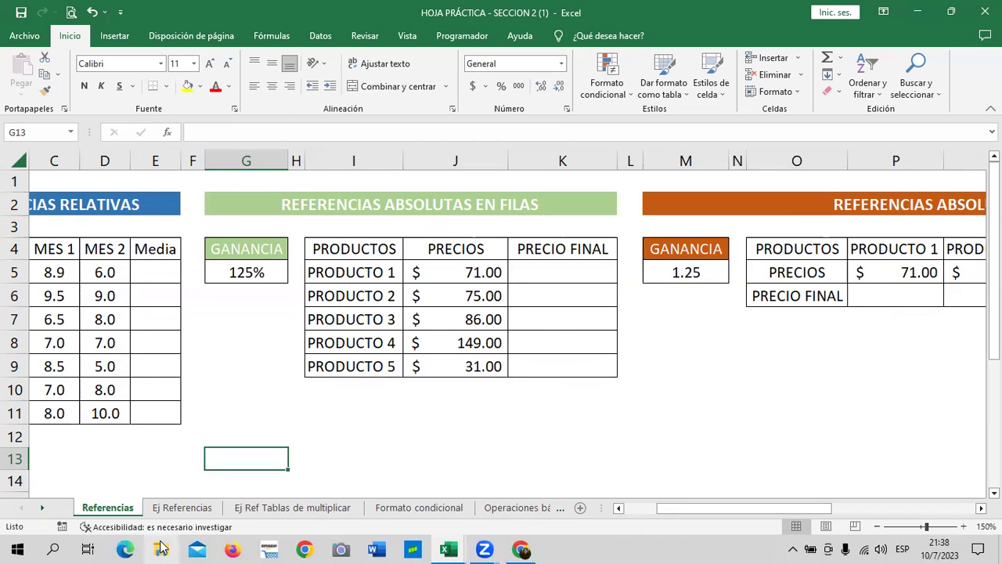
pyautogui.click(558, 264)
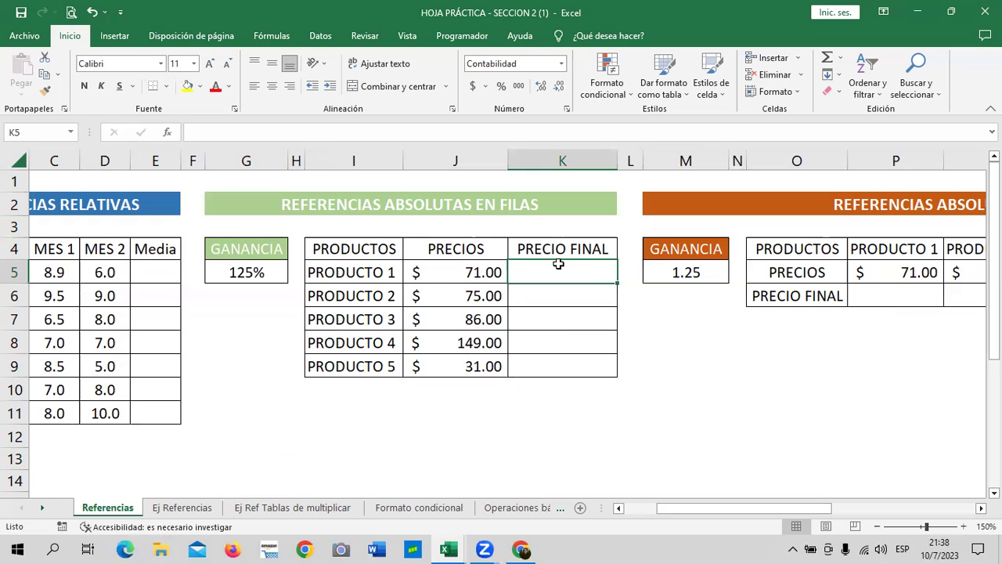
pyautogui.click(516, 201)
pyautogui.click(546, 271)
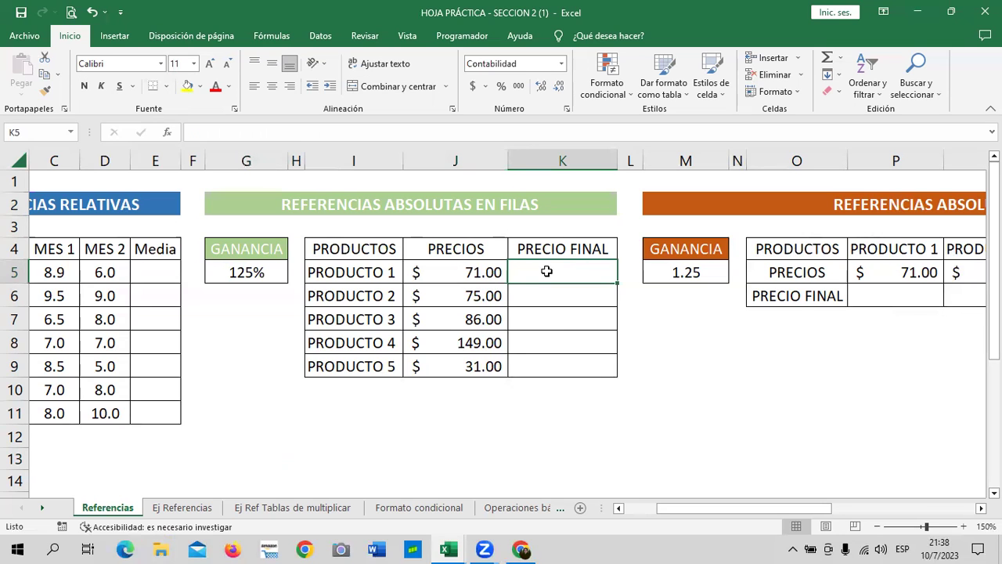
pyautogui.moveTo(821, 513); pyautogui.dragTo(912, 511)
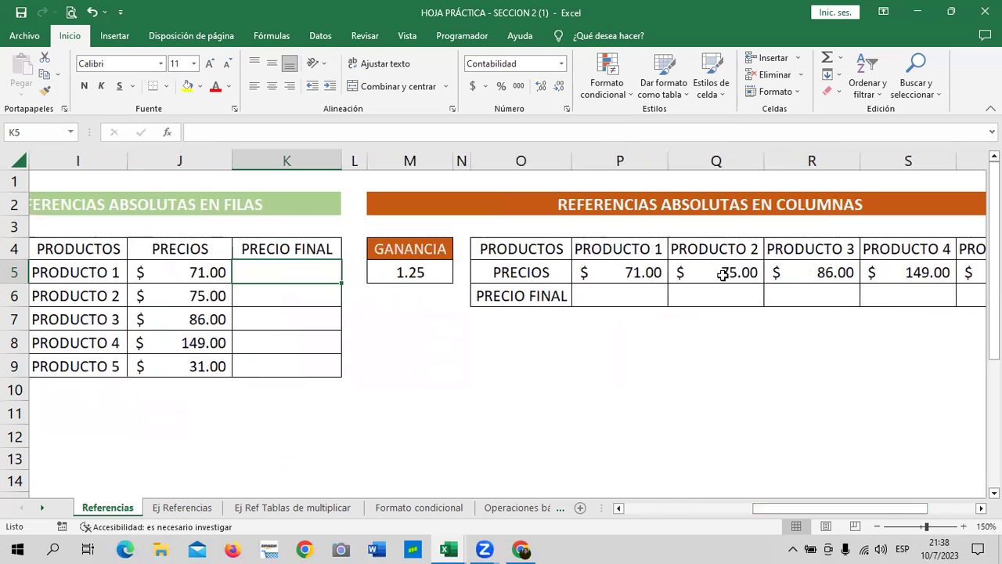
pyautogui.click(425, 270)
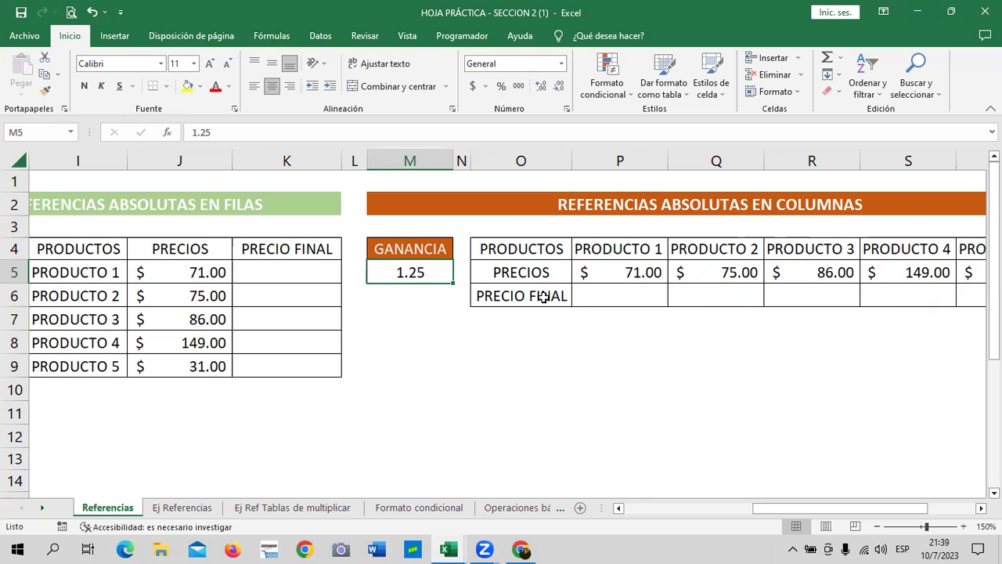
pyautogui.moveTo(440, 367); pyautogui.dragTo(848, 365)
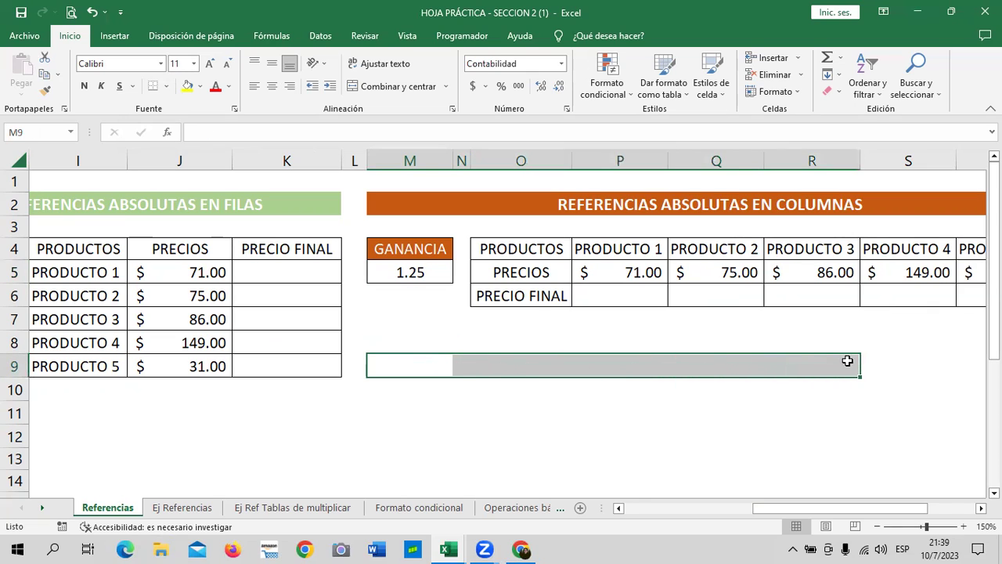
pyautogui.click(12, 366)
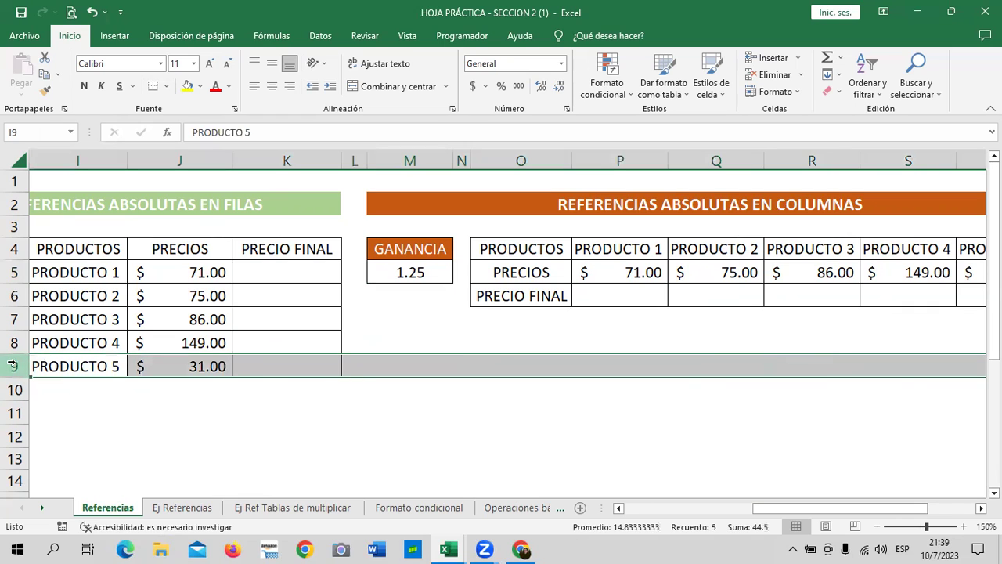
pyautogui.click(462, 437)
pyautogui.click(221, 410)
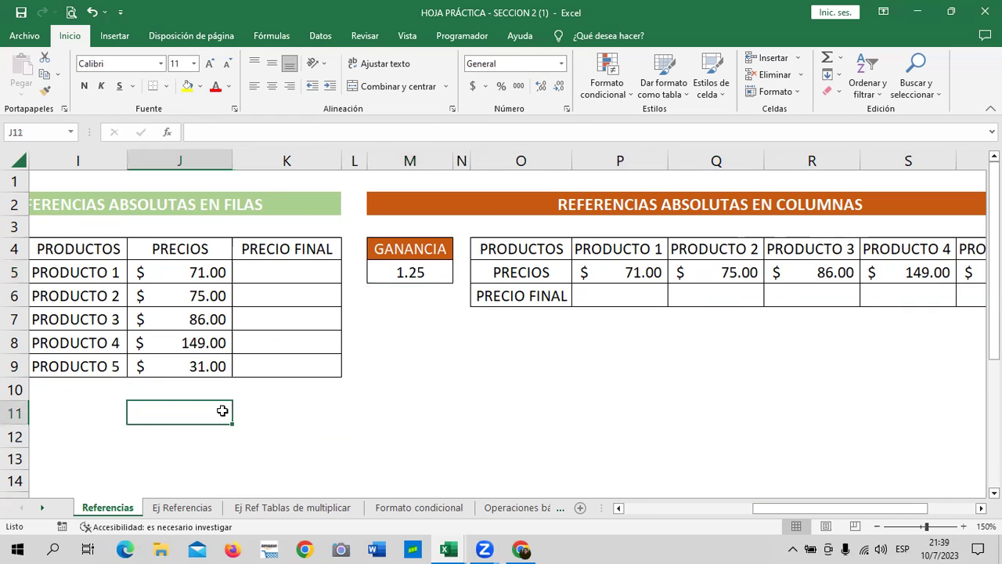
pyautogui.click(421, 387)
pyautogui.moveTo(398, 418)
pyautogui.mouseDown()
pyautogui.moveTo(561, 428)
pyautogui.moveTo(760, 397)
pyautogui.mouseUp()
pyautogui.click(618, 367)
pyautogui.moveTo(413, 384); pyautogui.dragTo(905, 391)
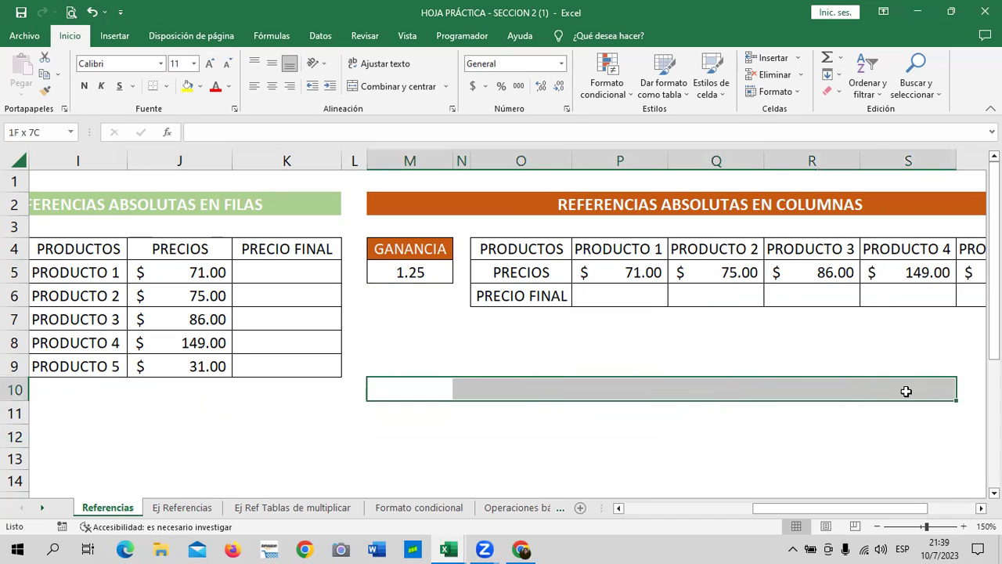
pyautogui.click(14, 389)
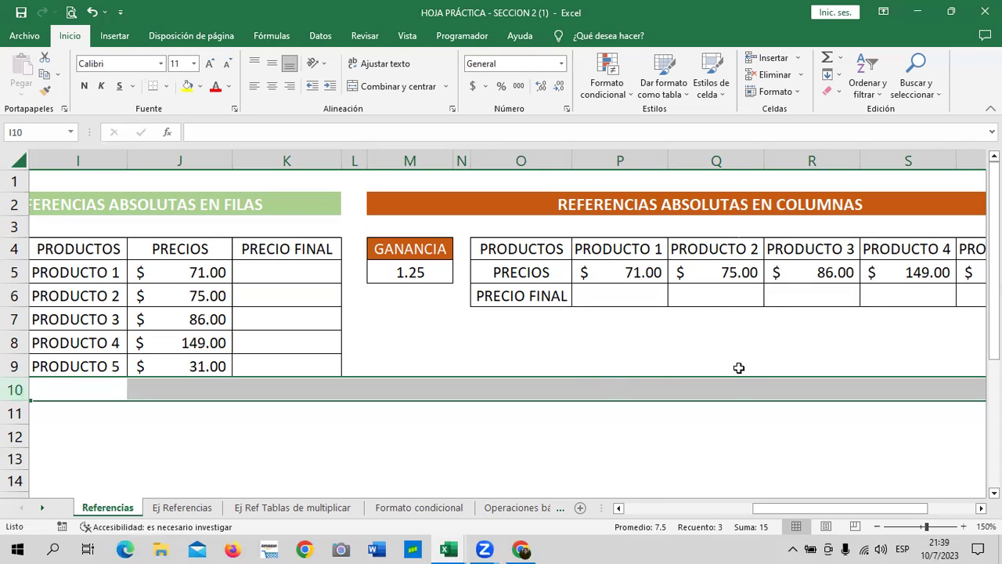
pyautogui.click(657, 360)
pyautogui.click(482, 368)
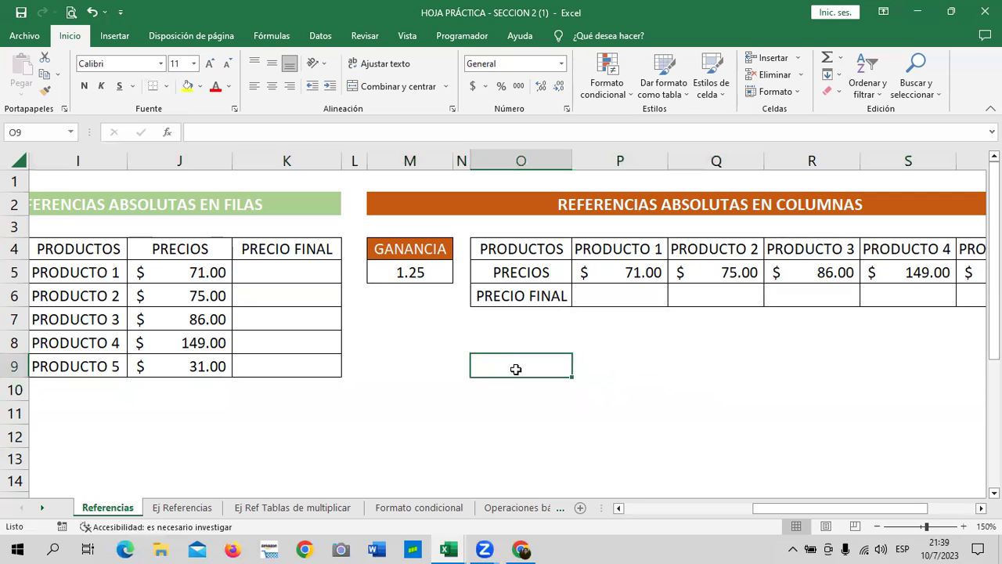
pyautogui.moveTo(792, 509); pyautogui.dragTo(807, 511)
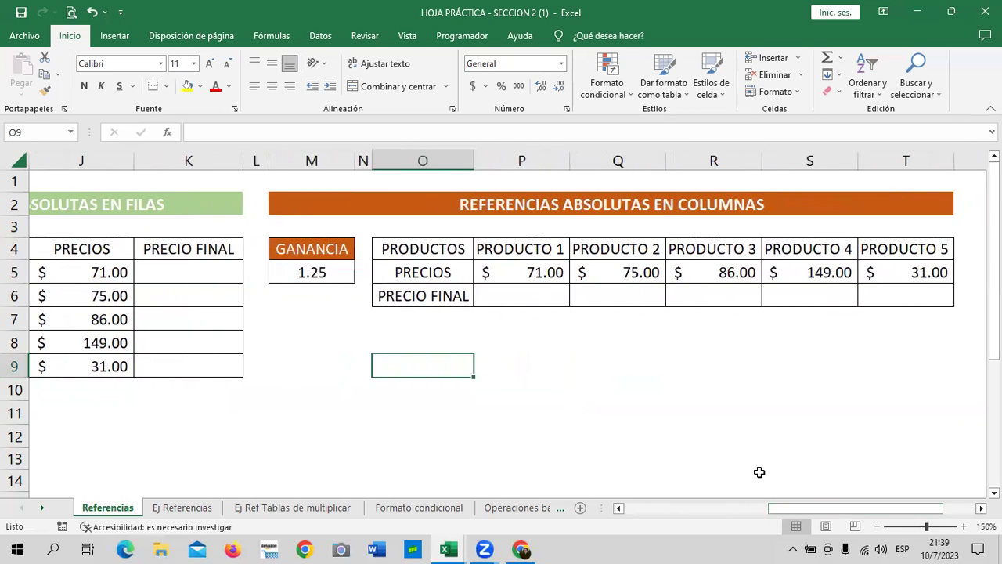
pyautogui.moveTo(434, 368)
pyautogui.mouseDown()
pyautogui.moveTo(552, 377)
pyautogui.moveTo(915, 358)
pyautogui.mouseUp()
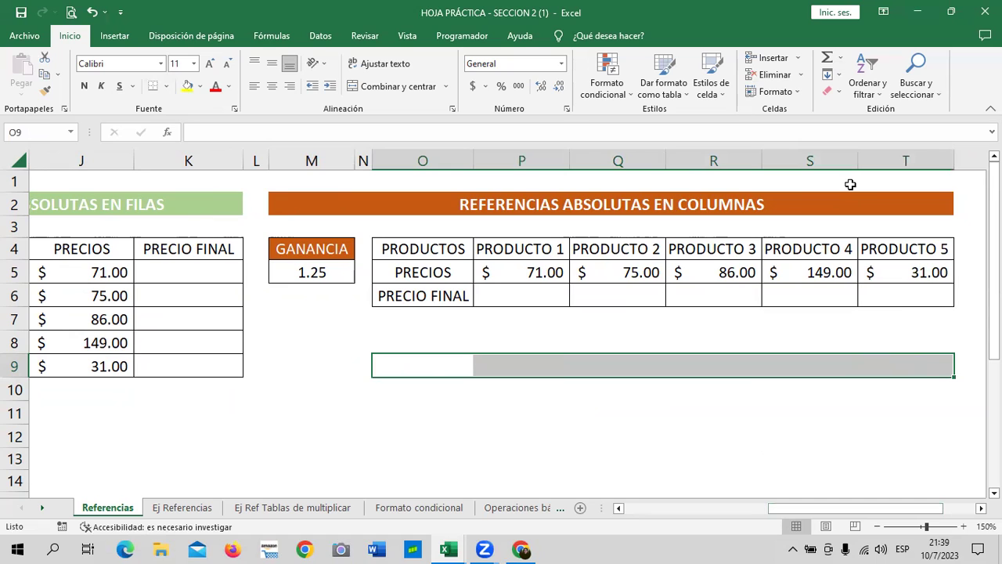
pyautogui.moveTo(788, 508); pyautogui.dragTo(819, 508)
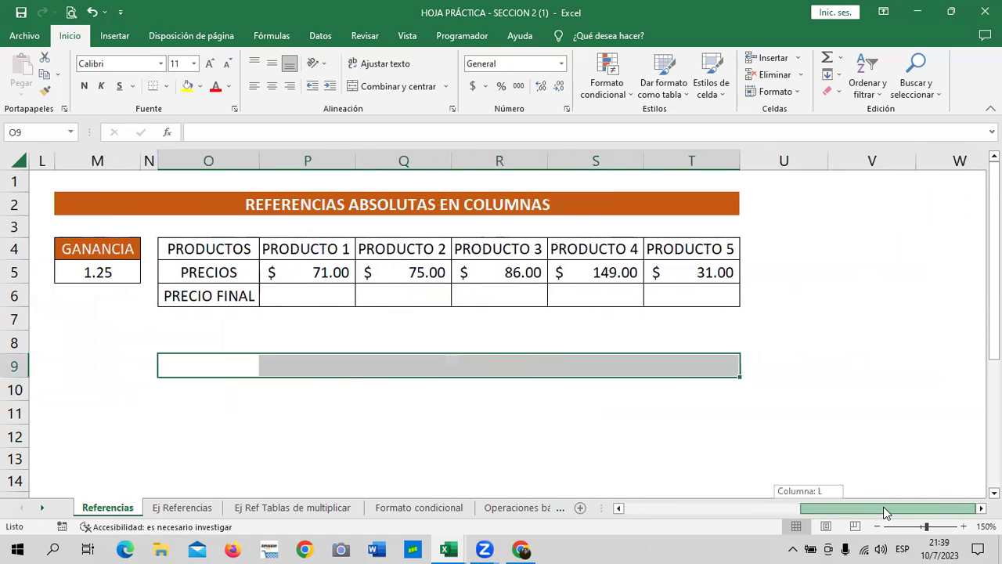
pyautogui.click(895, 403)
pyautogui.moveTo(788, 389)
pyautogui.mouseDown()
pyautogui.moveTo(787, 401)
pyautogui.moveTo(107, 394)
pyautogui.mouseUp()
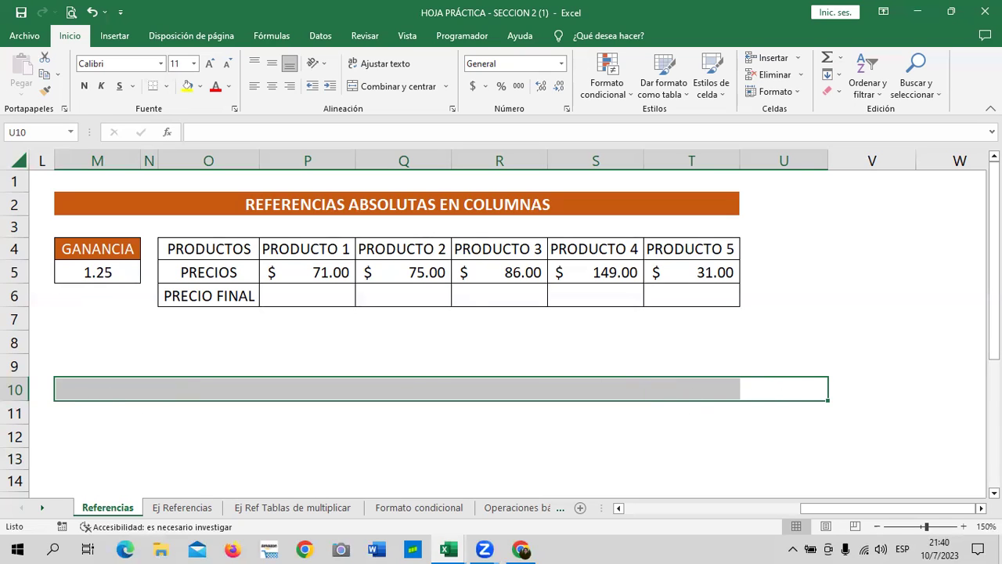
pyautogui.moveTo(850, 508); pyautogui.dragTo(673, 510)
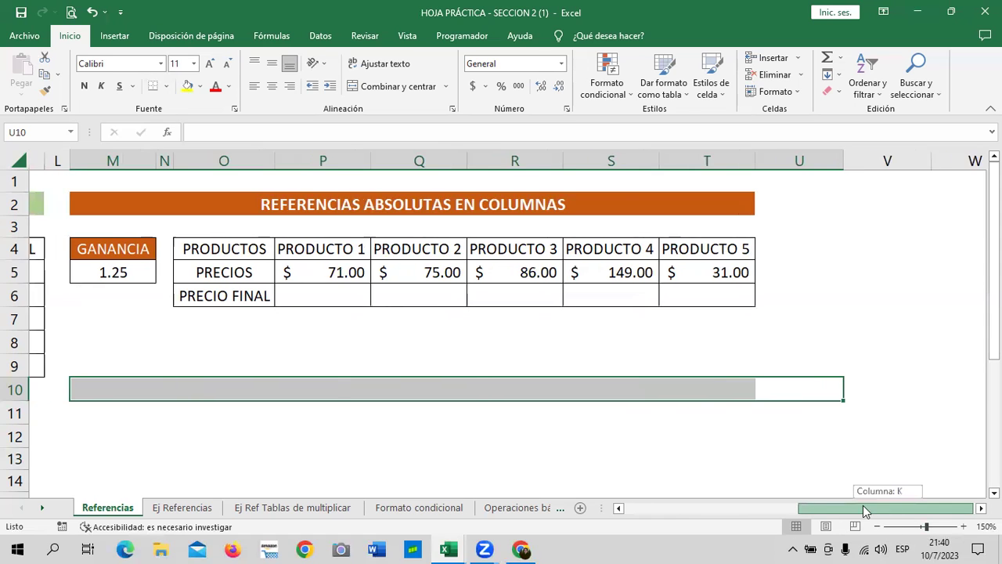
pyautogui.click(684, 264)
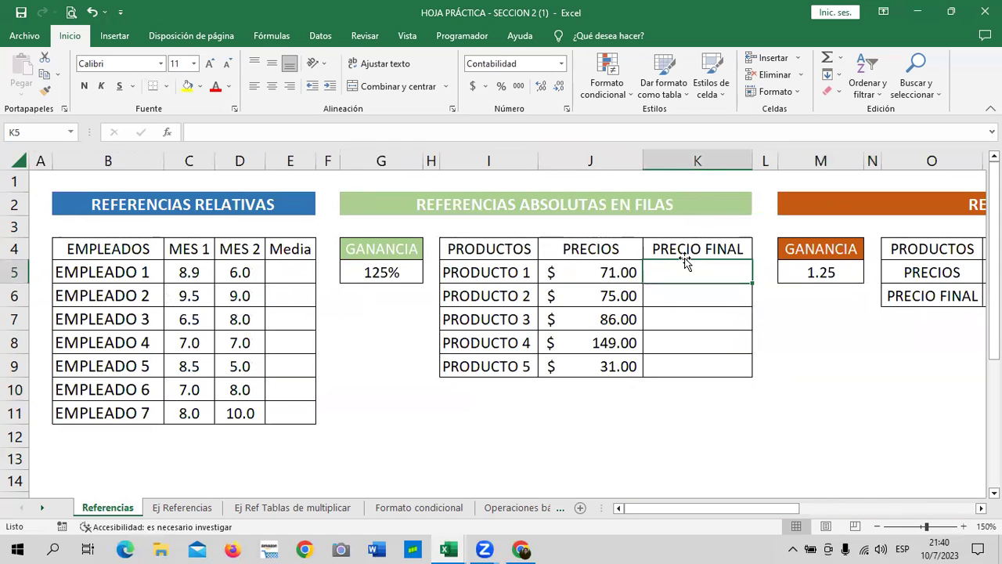
pyautogui.click(381, 270)
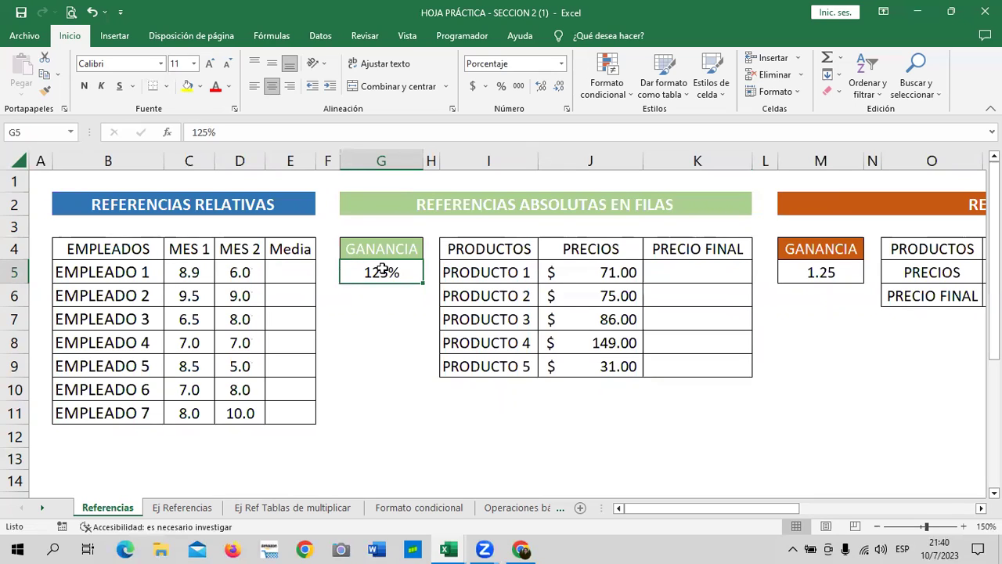
pyautogui.click(393, 155)
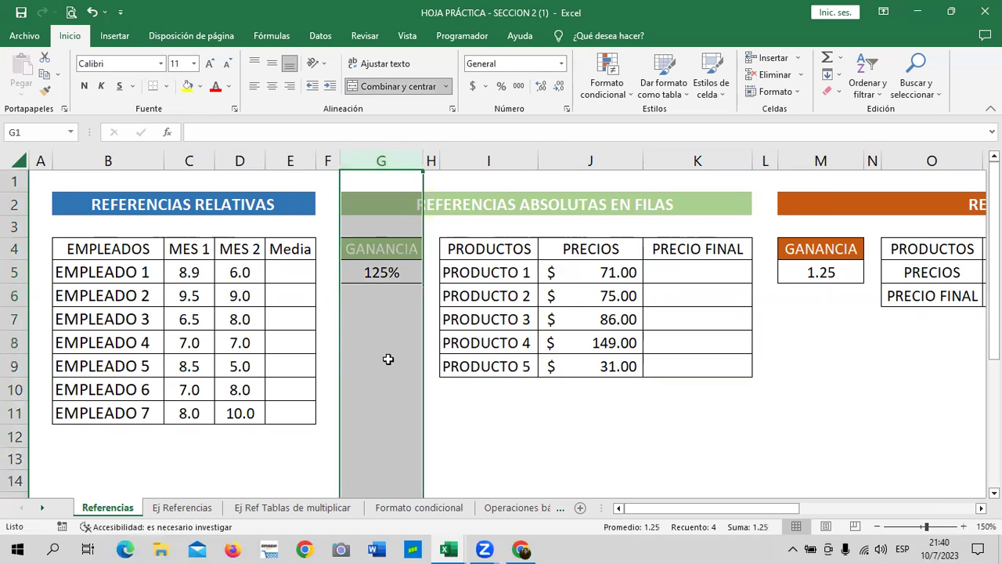
pyautogui.scroll(-3, 386, 357)
pyautogui.scroll(2, 380, 342)
pyautogui.click(380, 344)
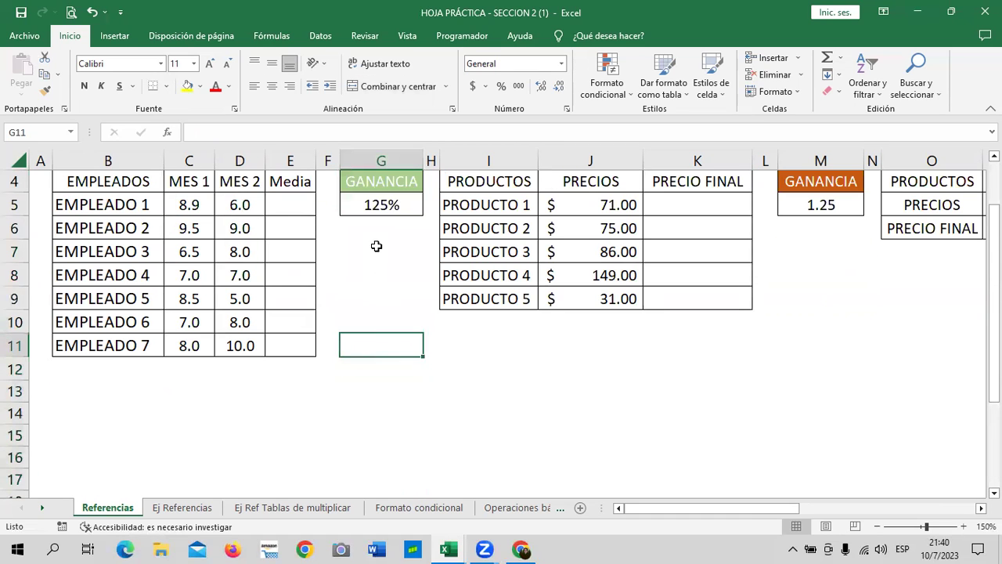
pyautogui.moveTo(376, 246); pyautogui.dragTo(386, 345)
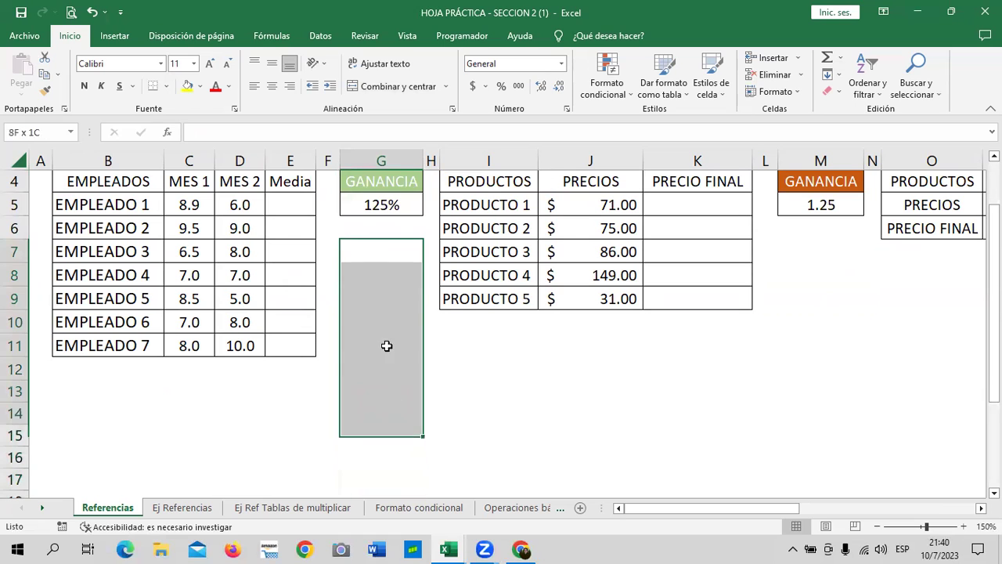
pyautogui.moveTo(387, 346)
pyautogui.mouseDown()
pyautogui.moveTo(375, 428)
pyautogui.moveTo(390, 338)
pyautogui.mouseUp()
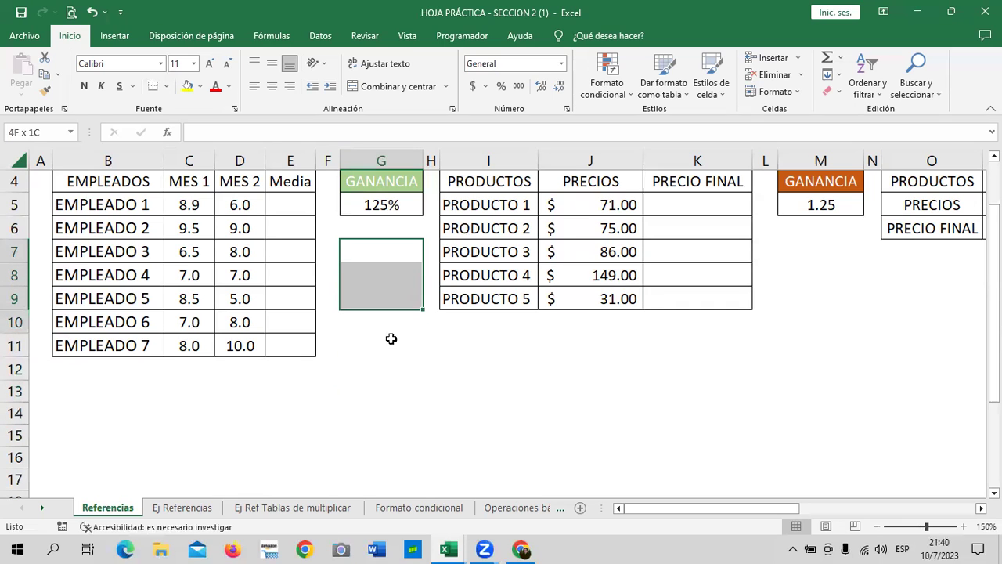
pyautogui.moveTo(391, 338); pyautogui.dragTo(384, 230)
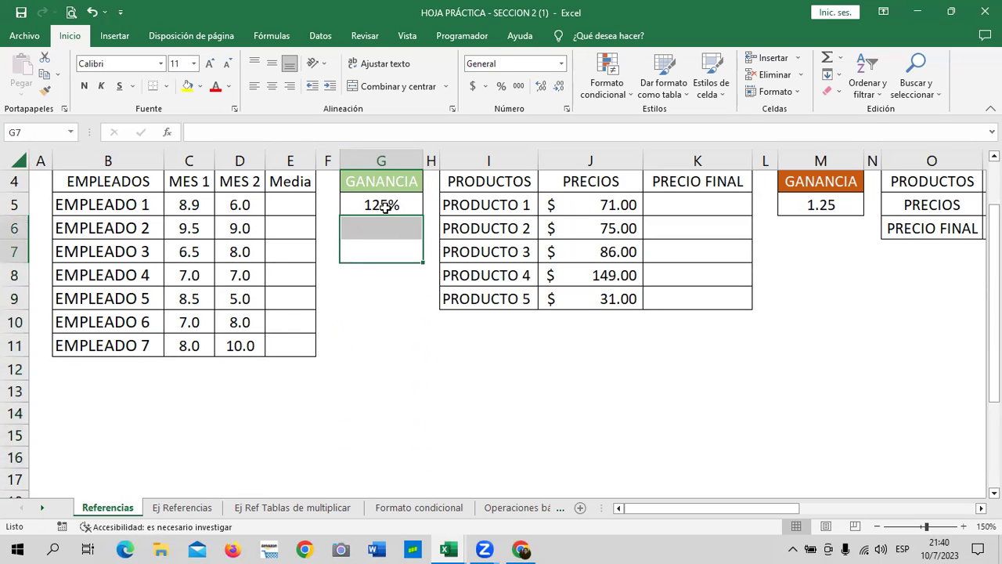
pyautogui.click(385, 205)
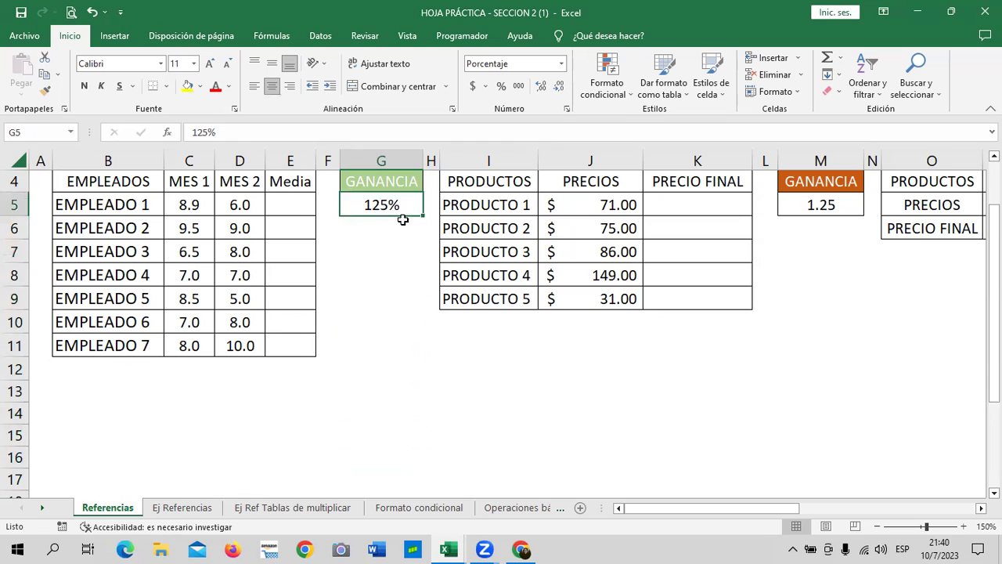
pyautogui.click(396, 229)
pyautogui.click(386, 296)
pyautogui.moveTo(389, 249); pyautogui.dragTo(391, 468)
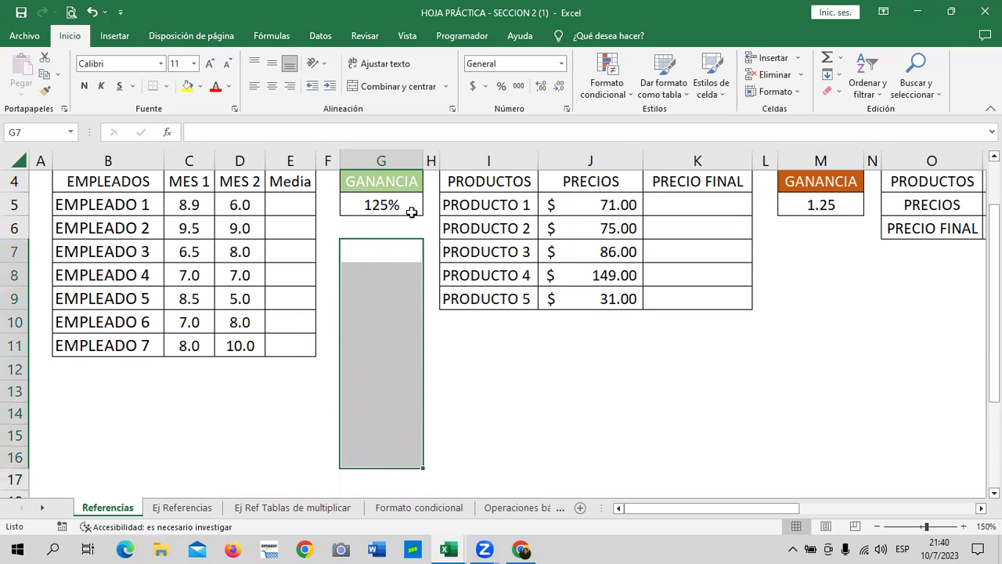
pyautogui.click(475, 351)
pyautogui.click(380, 203)
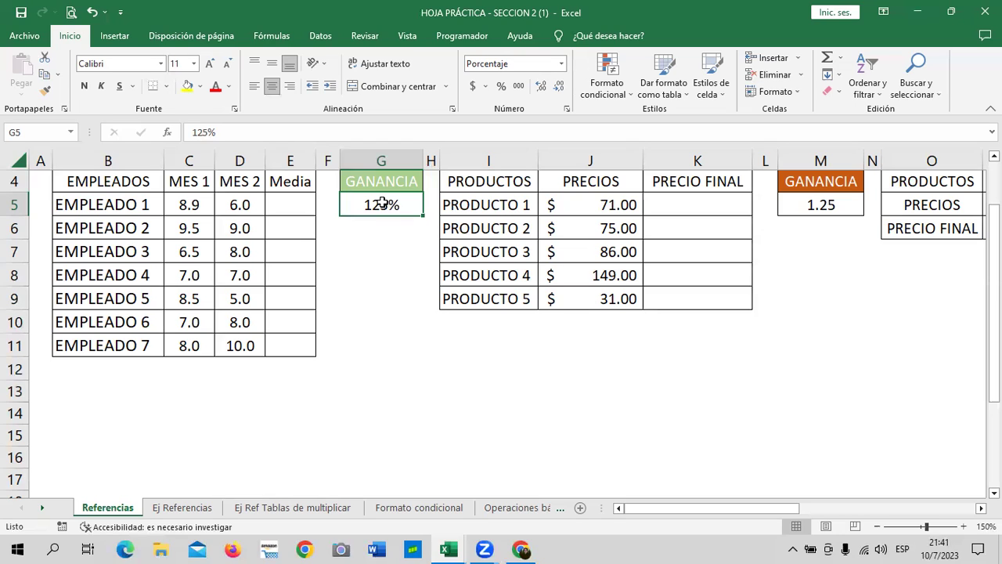
pyautogui.click(410, 291)
pyautogui.click(396, 198)
pyautogui.click(895, 283)
# Check the GANANCIA cells M5 and G5, then move to the Ej Ref Tablas de multiplicar sheet
pyautogui.click(823, 198)
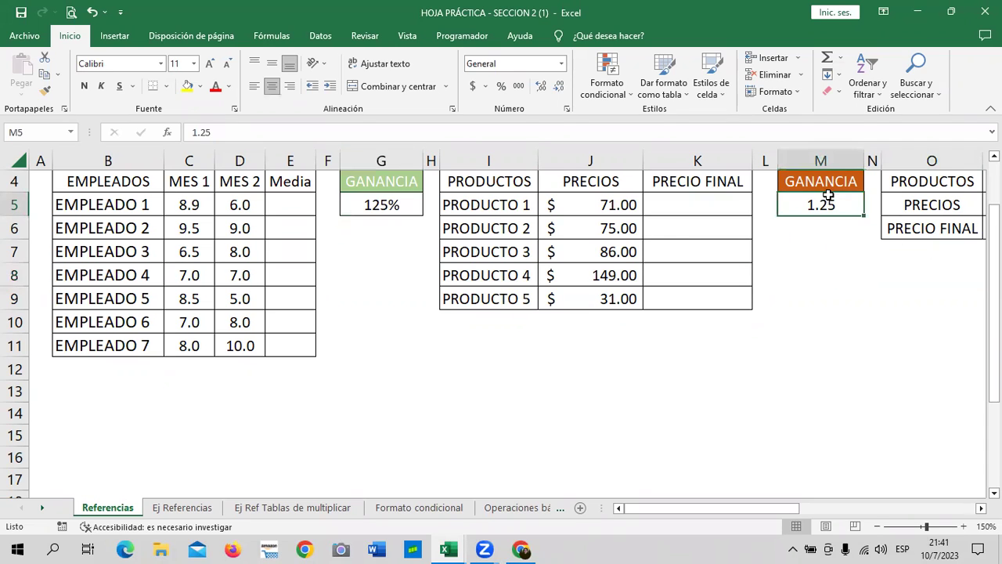
pyautogui.click(389, 202)
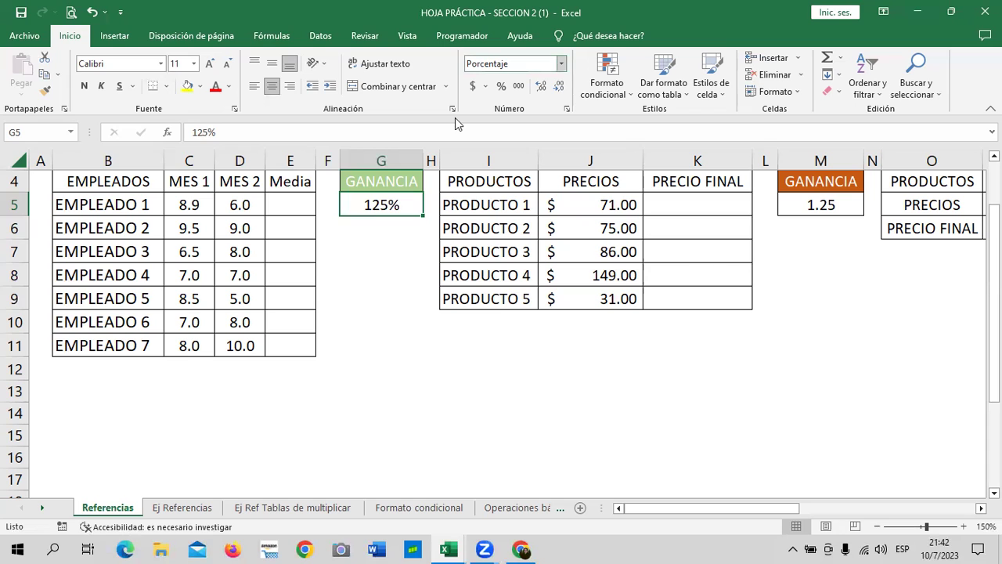
pyautogui.click(261, 513)
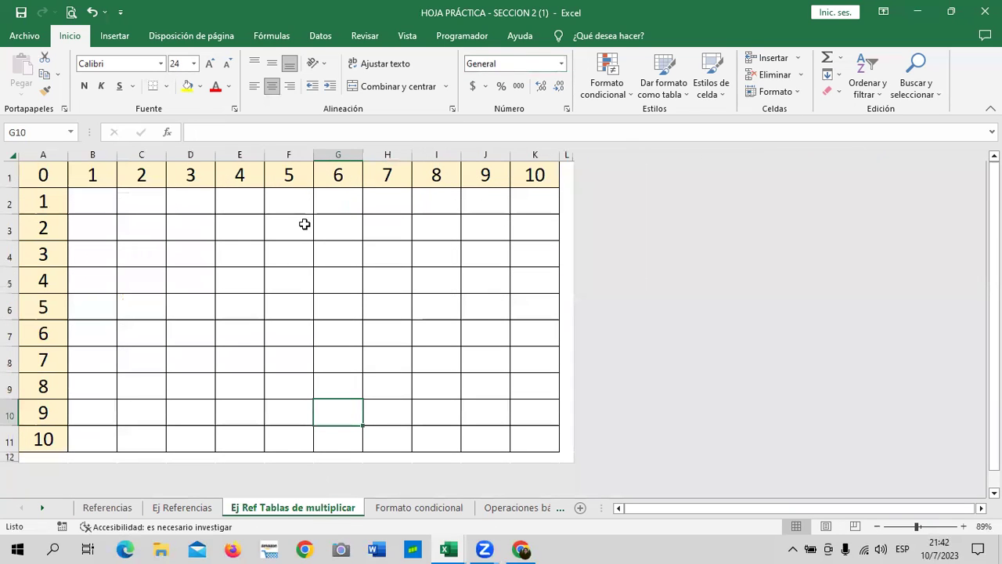
# Select B2 of the multiplication grid after briefly viewing the Ej Referencias payroll sheet
pyautogui.click(304, 224)
pyautogui.click(109, 206)
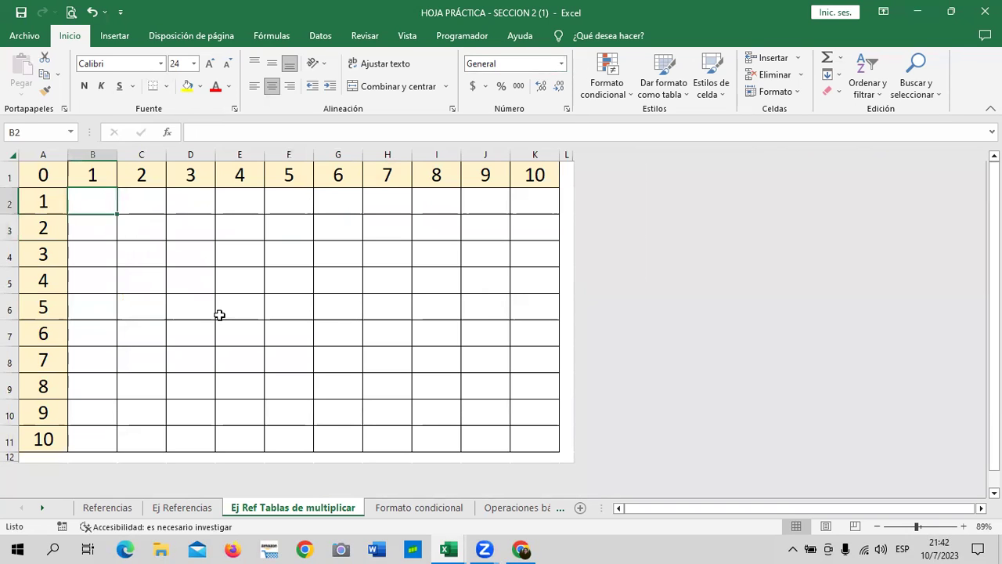
pyautogui.click(184, 508)
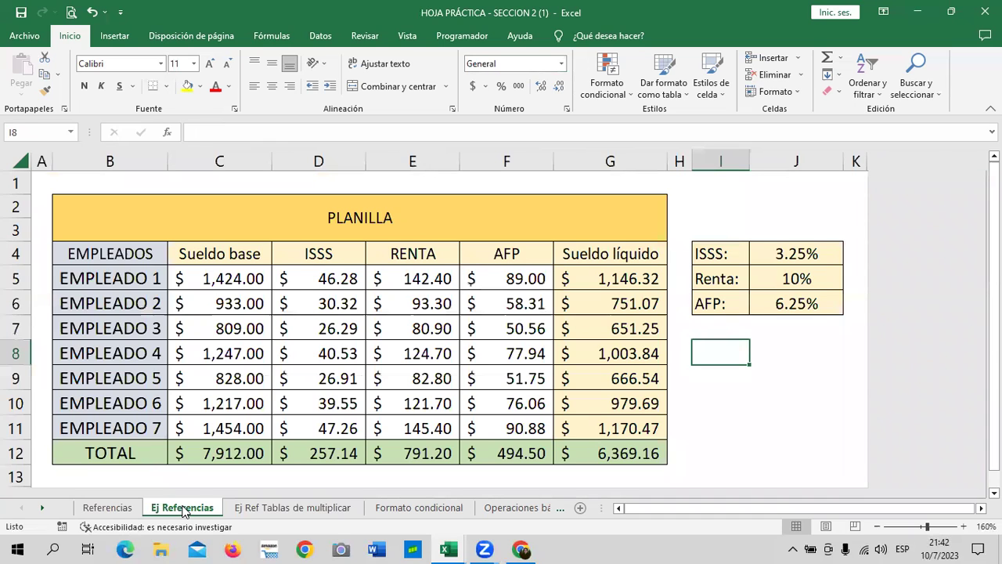
pyautogui.click(278, 508)
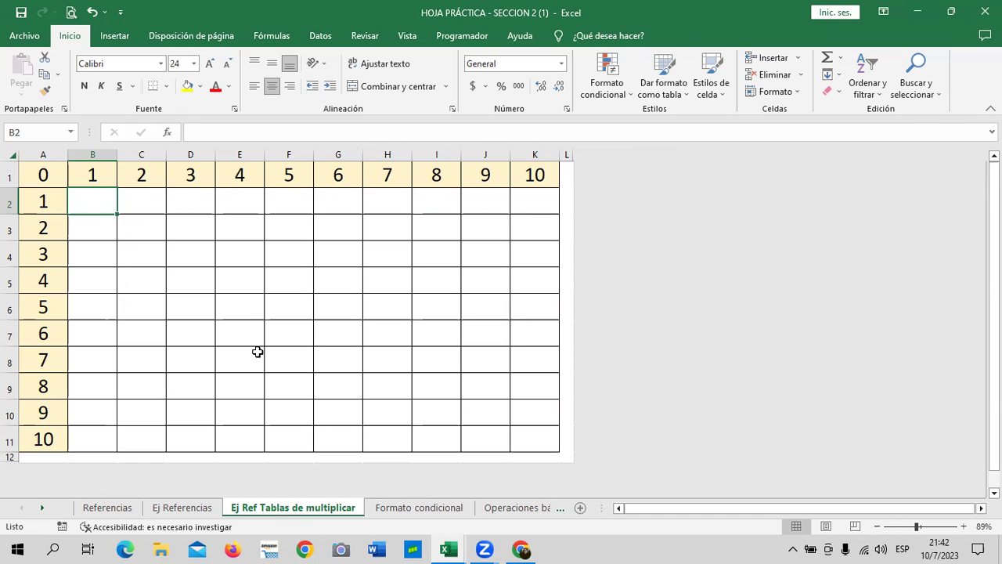
pyautogui.click(90, 200)
# Link B2 to the Ej Referencias base salary with ='Ej Referencias'!C5
pyautogui.hotkey('ctrl', 'z')
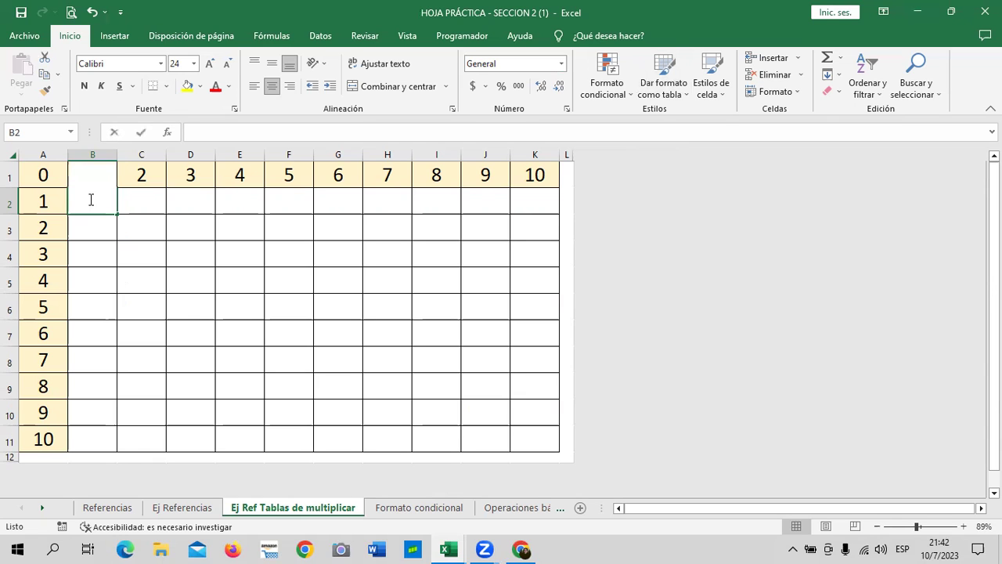
pyautogui.write('=')
pyautogui.click(194, 513)
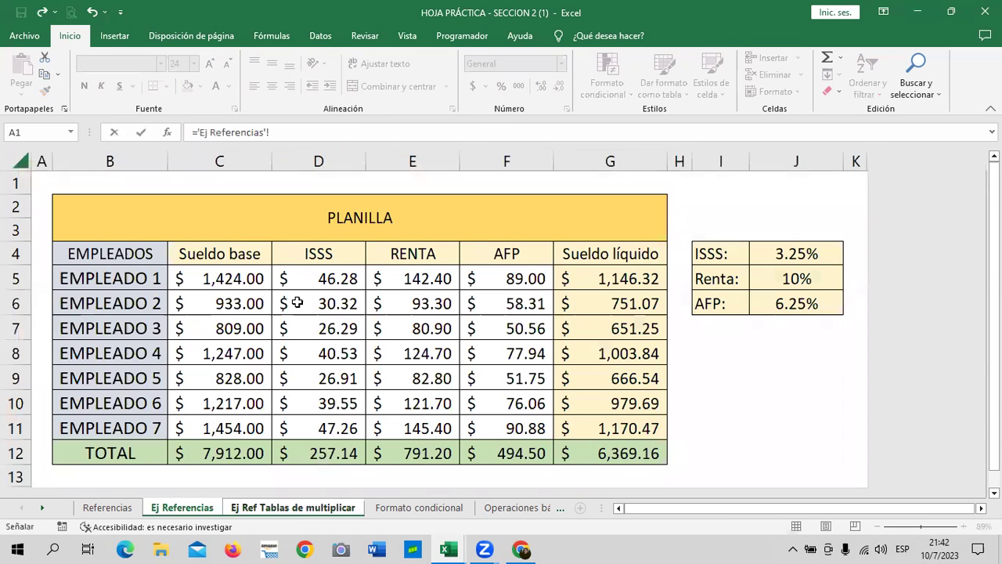
pyautogui.click(222, 278)
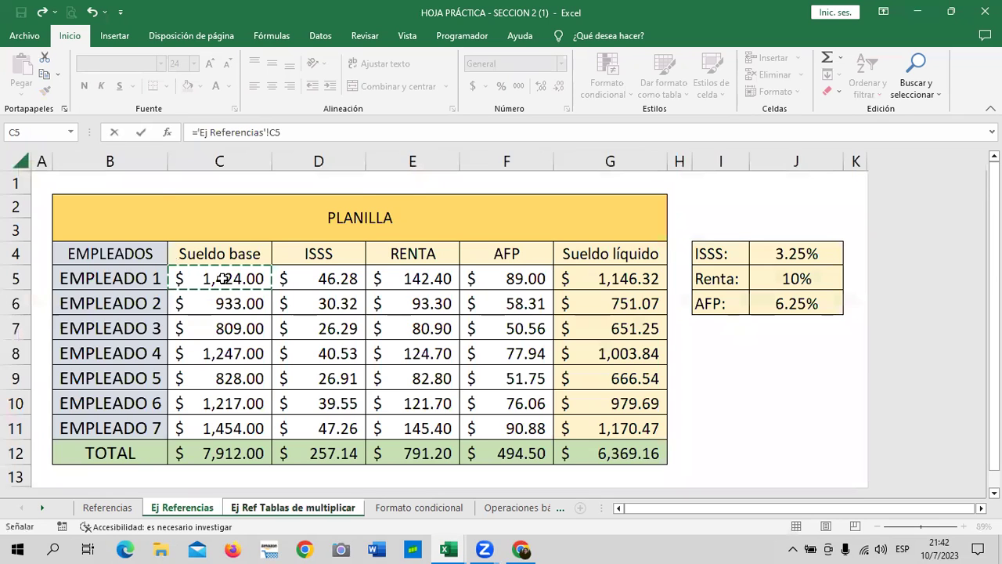
pyautogui.press('Return')
# Widen column B so the salary amount fits
pyautogui.click(289, 254)
pyautogui.moveTo(122, 155); pyautogui.dragTo(185, 157)
pyautogui.click(154, 201)
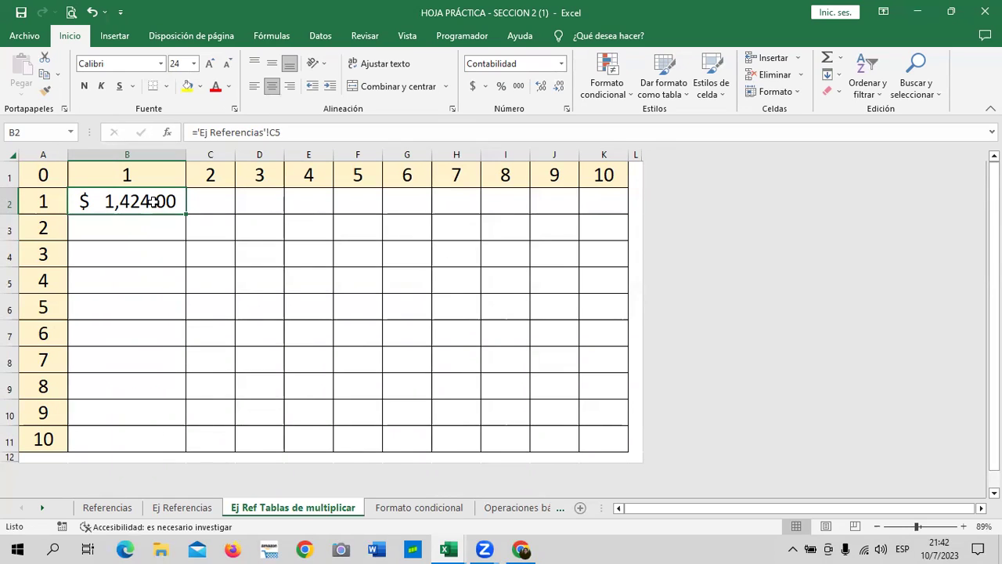
pyautogui.moveTo(183, 149); pyautogui.dragTo(182, 157)
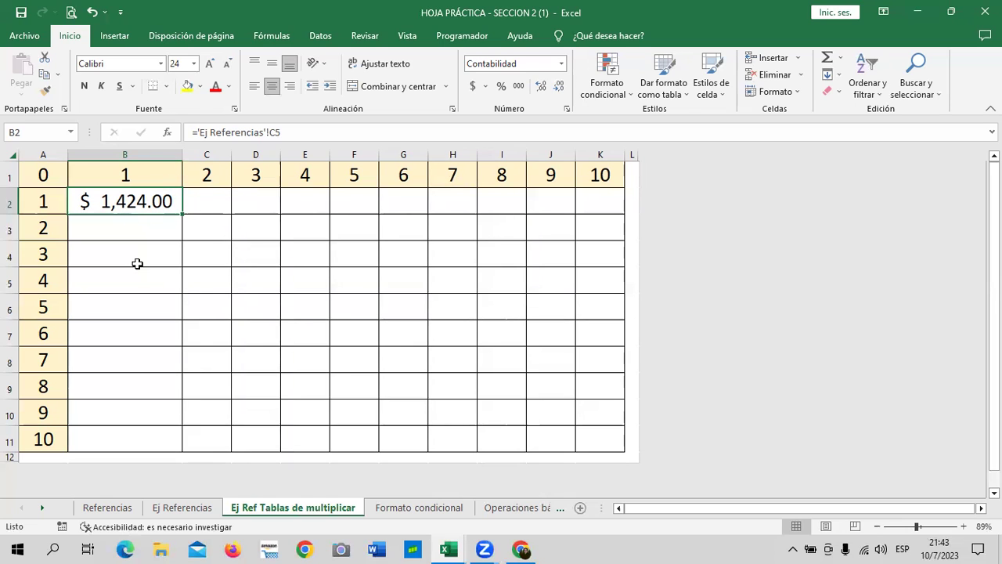
# Fill the salary link down to B9 and clear the extra results in B10:B11
pyautogui.moveTo(182, 213); pyautogui.dragTo(178, 369)
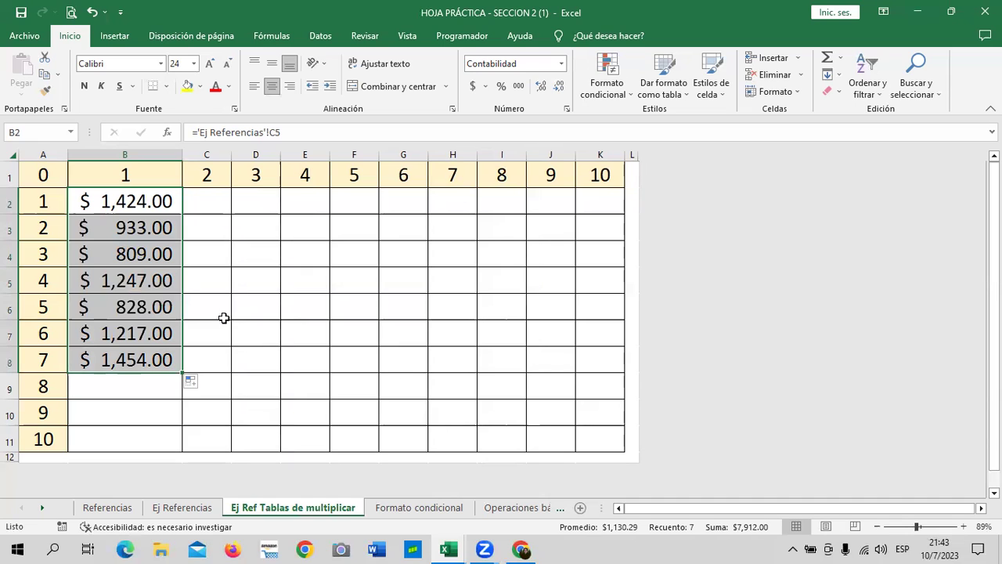
pyautogui.moveTo(182, 372); pyautogui.dragTo(179, 443)
pyautogui.click(235, 413)
pyautogui.moveTo(149, 410); pyautogui.dragTo(141, 436)
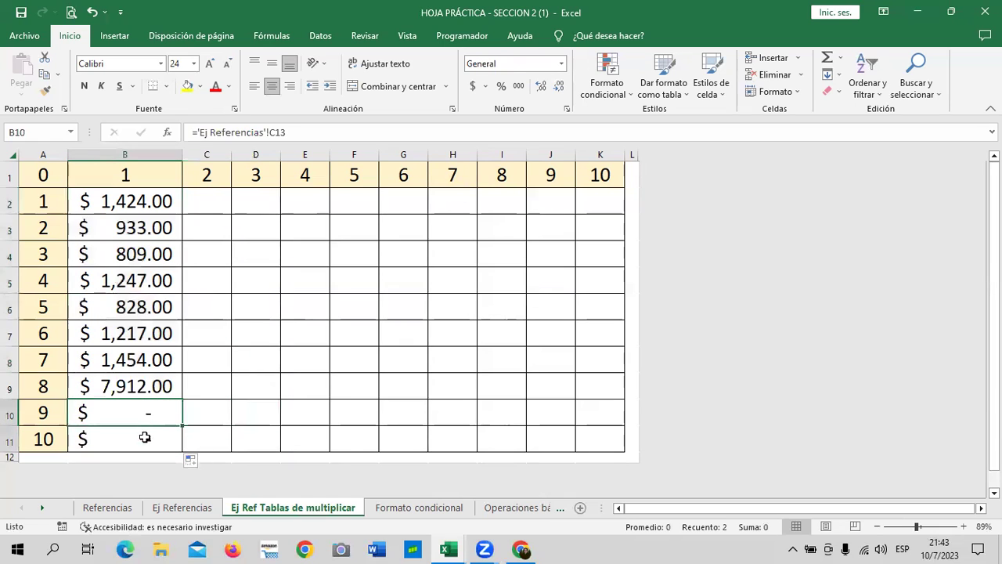
pyautogui.press('Delete')
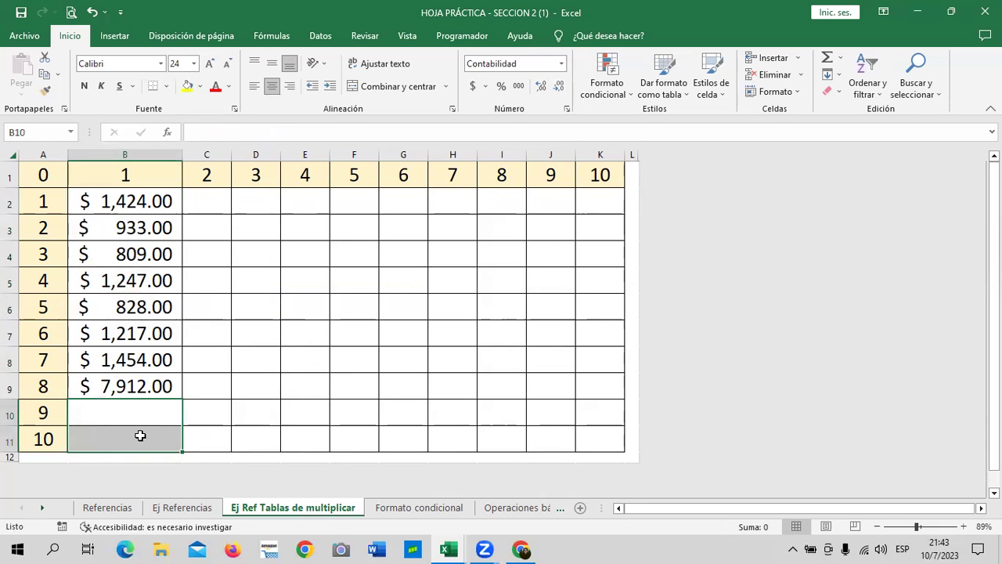
pyautogui.click(339, 340)
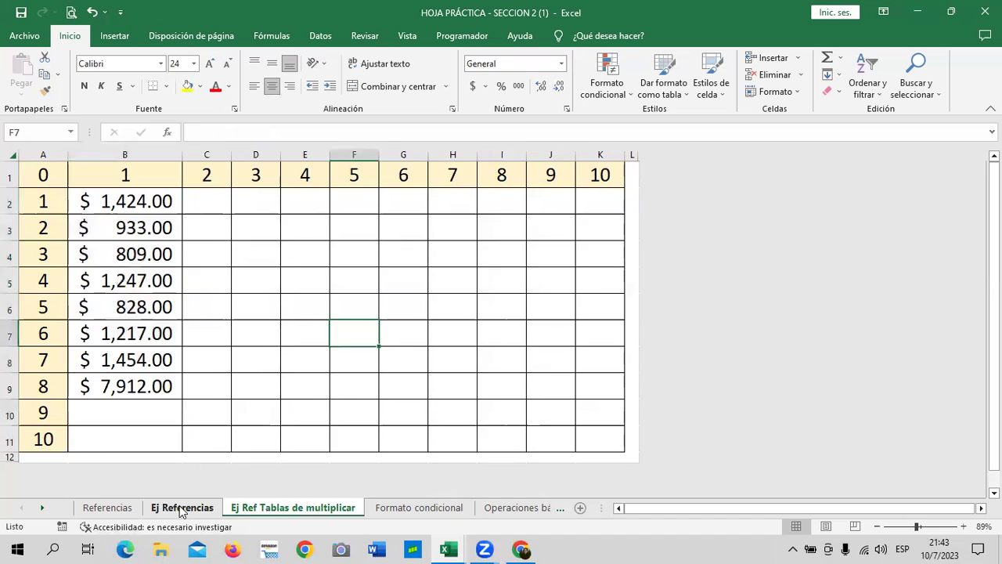
pyautogui.click(181, 507)
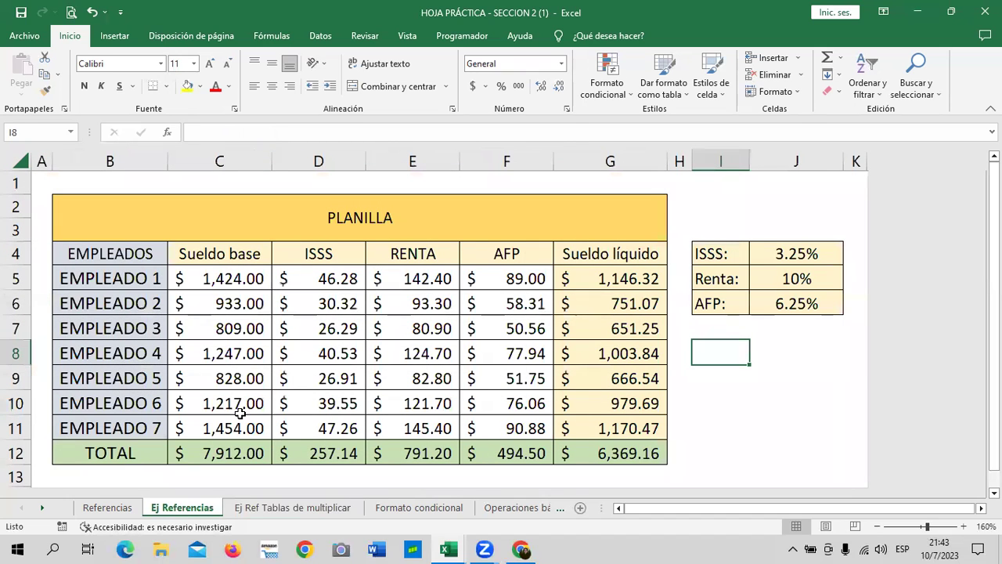
# Return to the top of the Referencias sheet and select Media cell E5, then G8
pyautogui.click(752, 403)
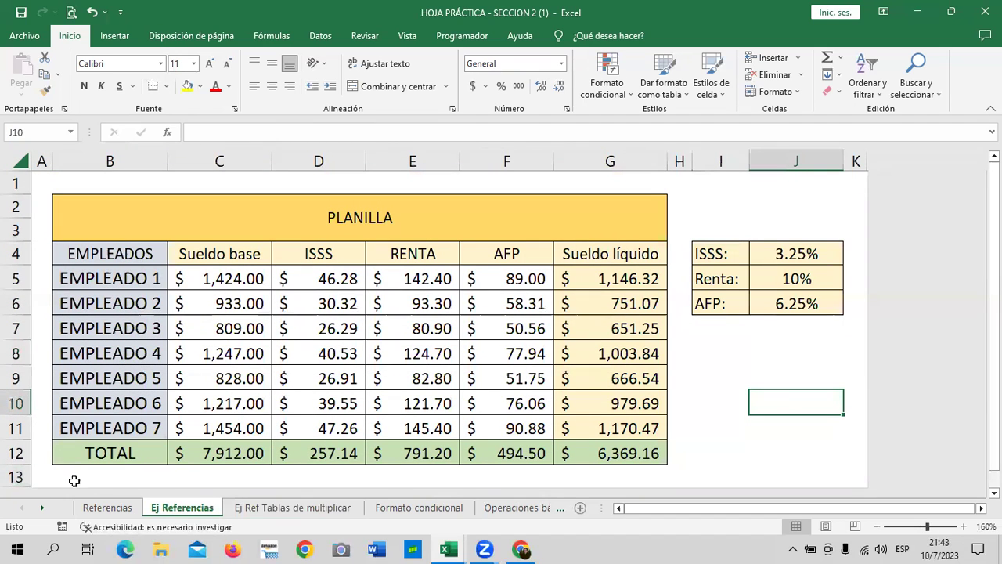
pyautogui.click(104, 508)
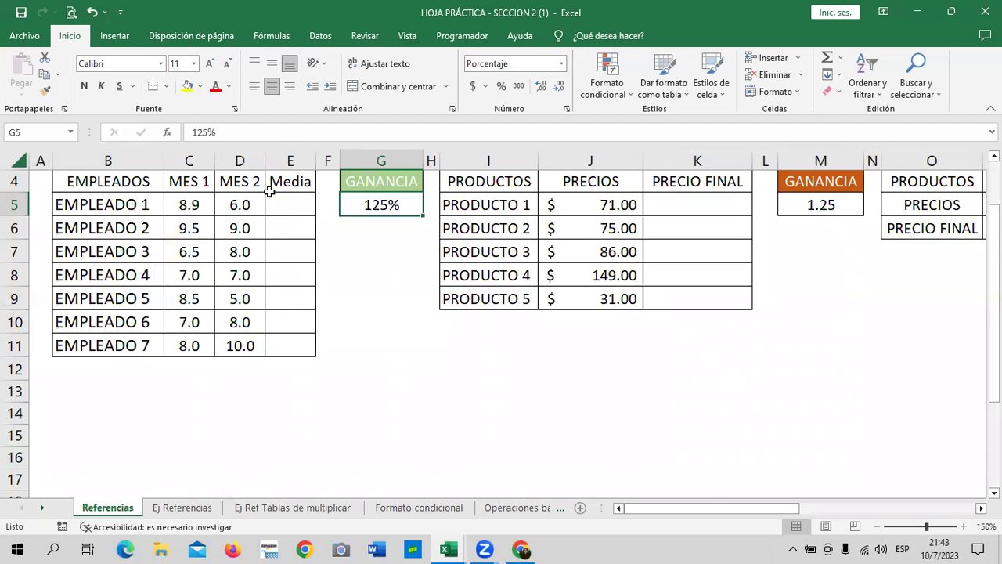
pyautogui.scroll(1, 157, 218)
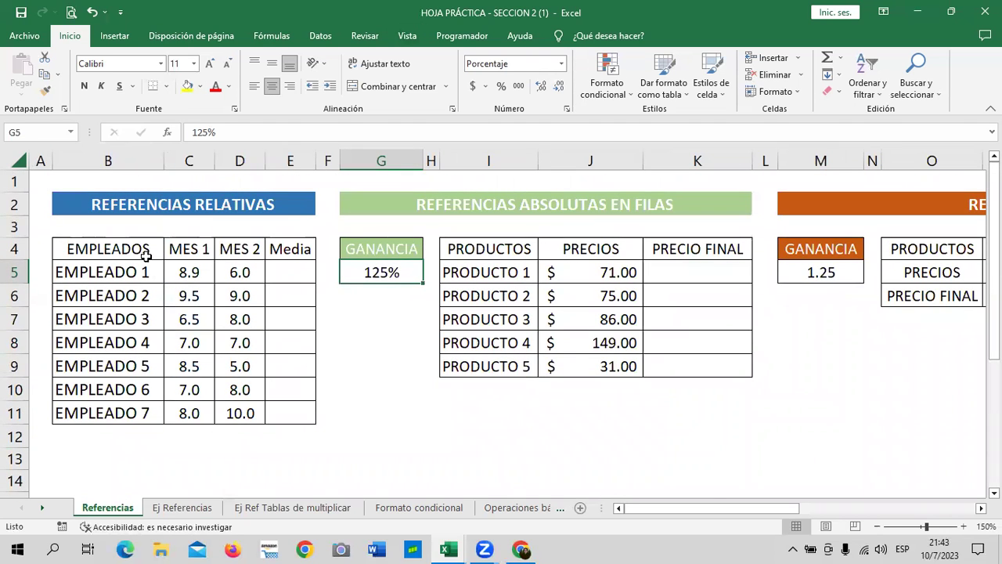
pyautogui.click(286, 271)
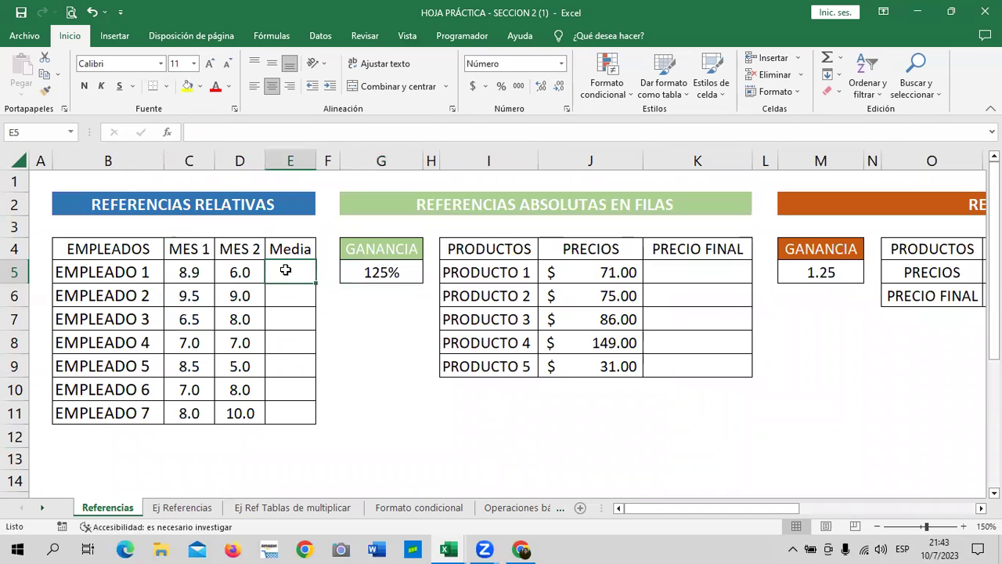
pyautogui.click(347, 365)
pyautogui.click(292, 265)
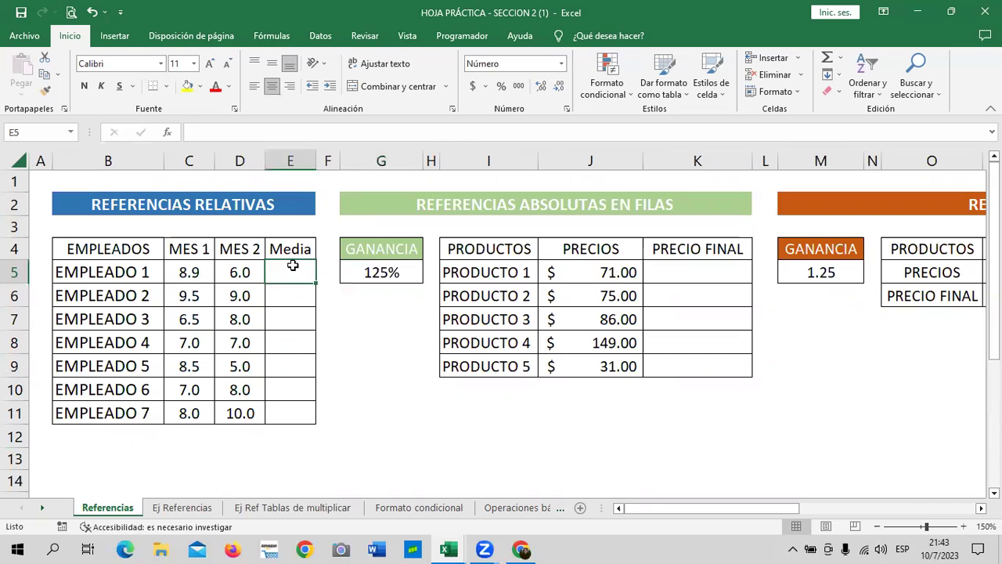
pyautogui.click(288, 248)
pyautogui.click(364, 344)
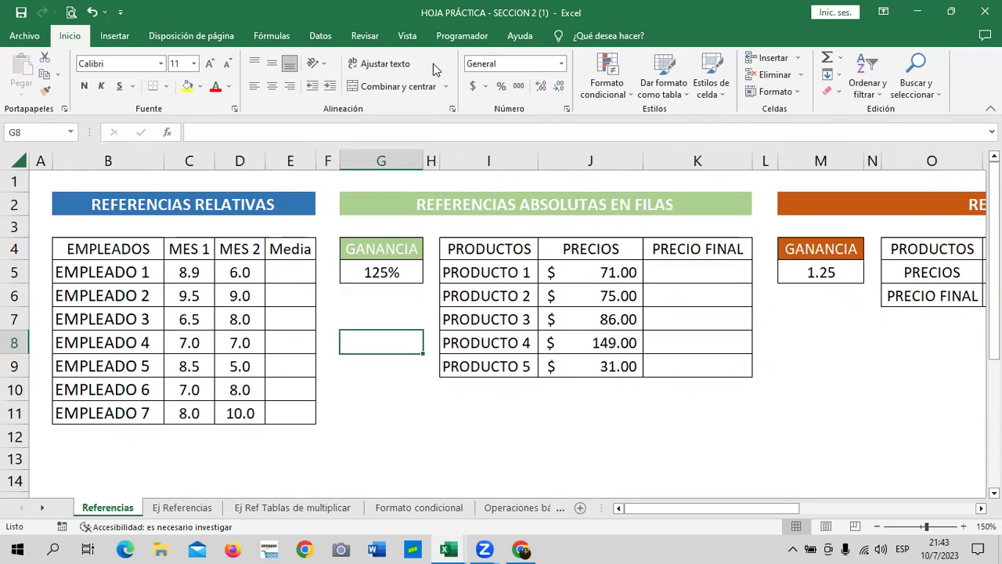
# Open Insertar función for G8 and filter the categories to Estadísticas
pyautogui.click(259, 36)
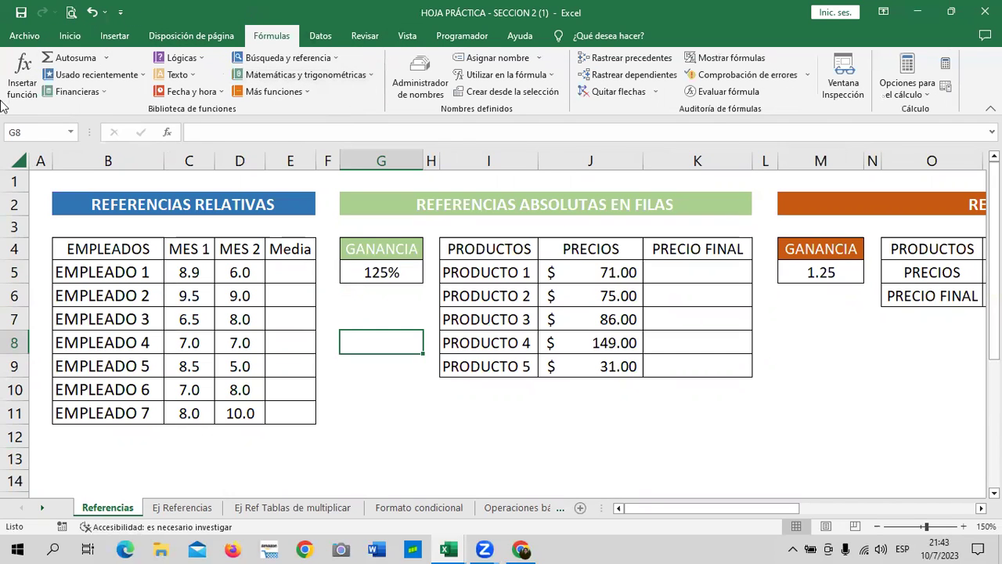
pyautogui.click(25, 72)
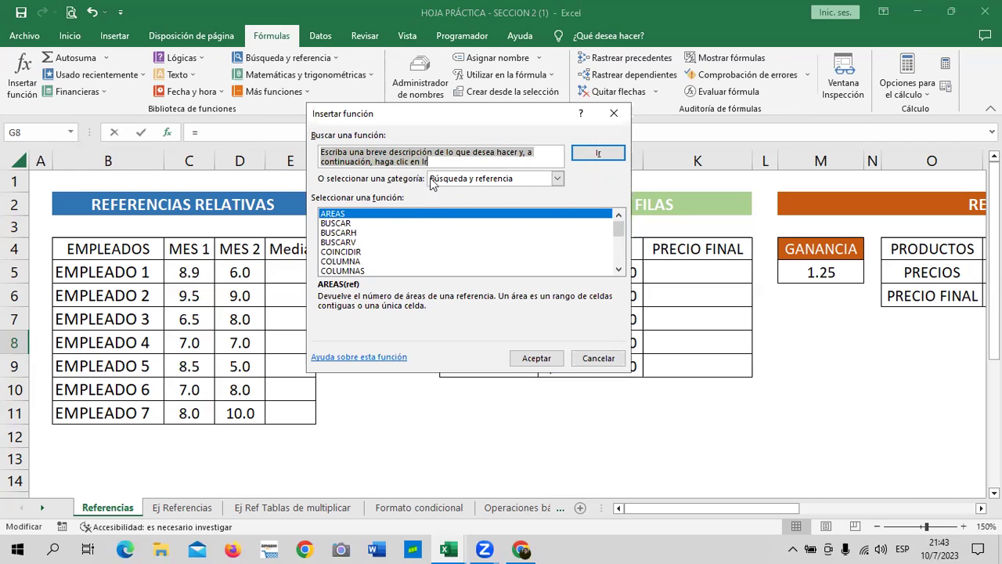
pyautogui.click(554, 180)
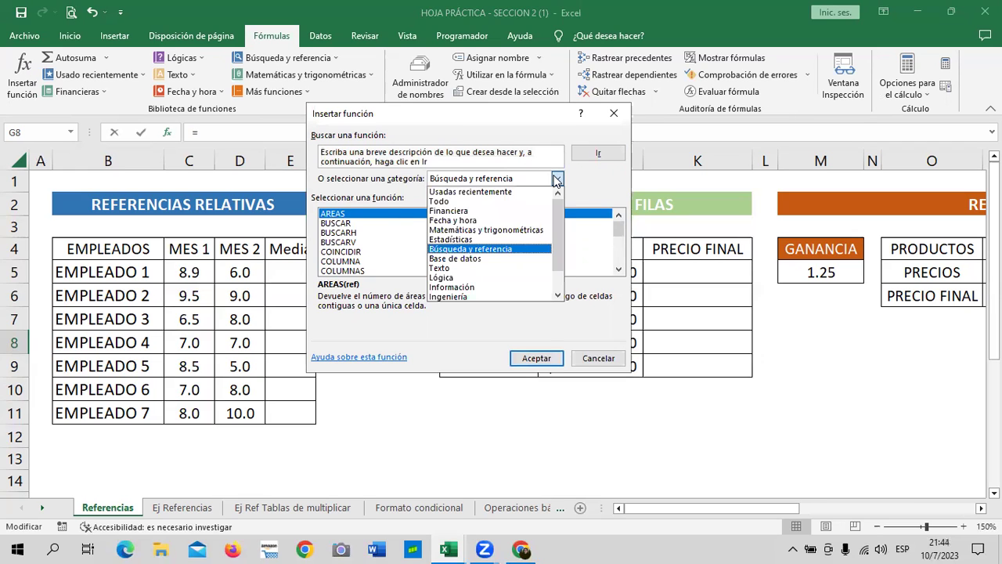
pyautogui.click(485, 204)
pyautogui.moveTo(618, 227)
pyautogui.mouseDown()
pyautogui.moveTo(619, 250)
pyautogui.moveTo(620, 216)
pyautogui.mouseUp()
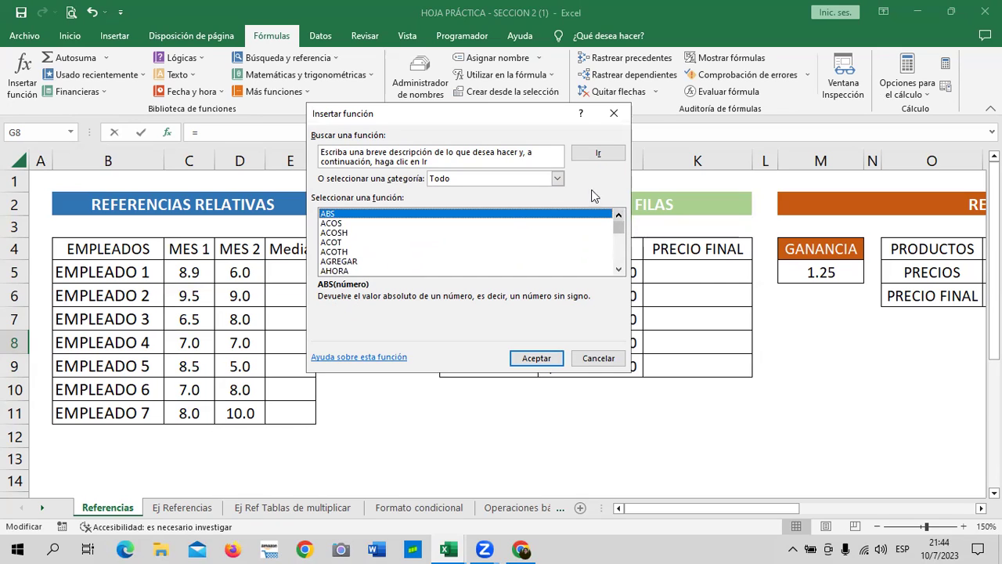
pyautogui.click(558, 178)
pyautogui.click(557, 179)
pyautogui.click(557, 178)
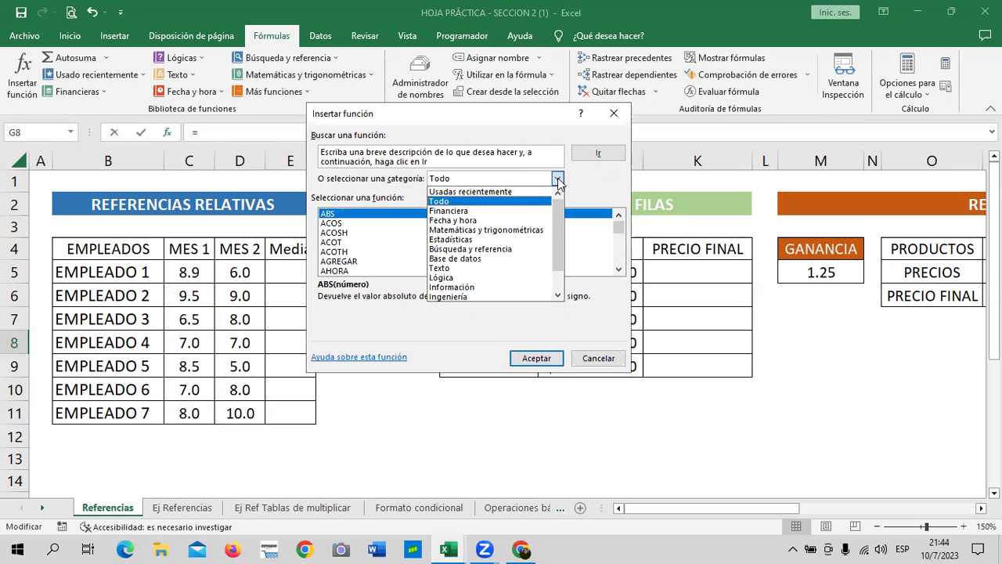
pyautogui.click(459, 240)
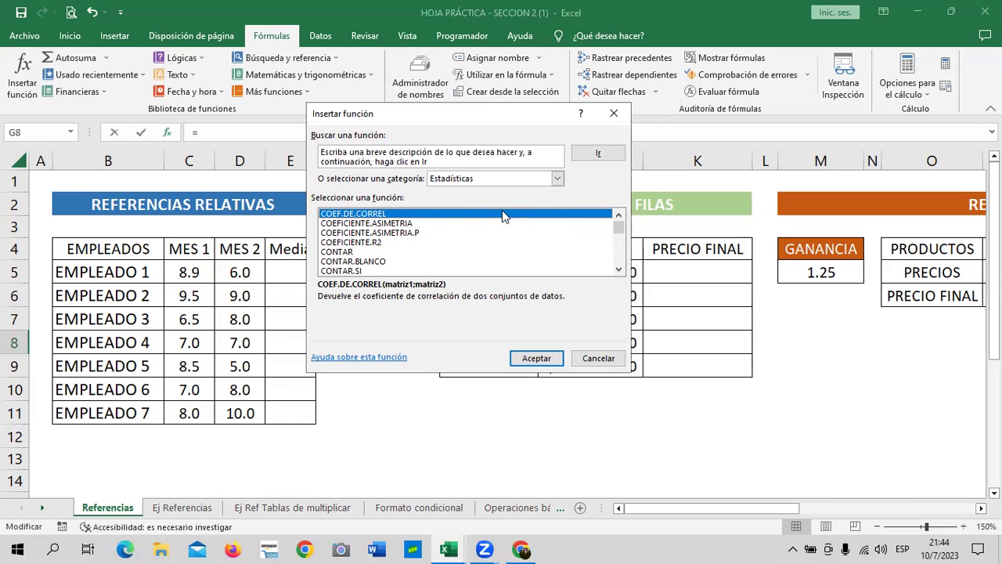
# Choose PROMEDIO and accept, then cancel Argumentos de función, leaving G8 empty
pyautogui.moveTo(619, 228); pyautogui.dragTo(617, 221)
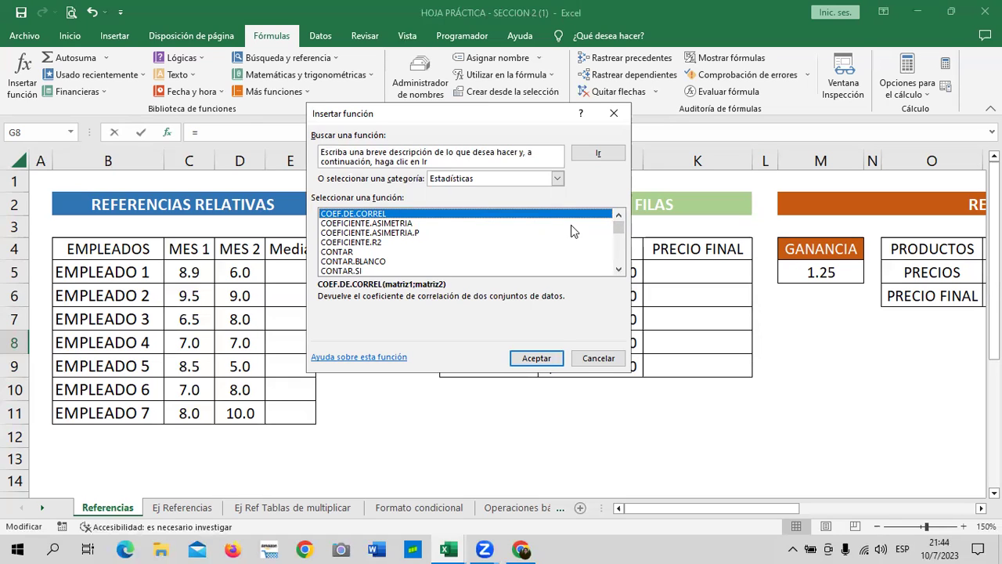
pyautogui.moveTo(618, 227); pyautogui.dragTo(618, 258)
pyautogui.click(620, 216)
pyautogui.click(620, 216)
pyautogui.click(621, 218)
pyautogui.click(620, 217)
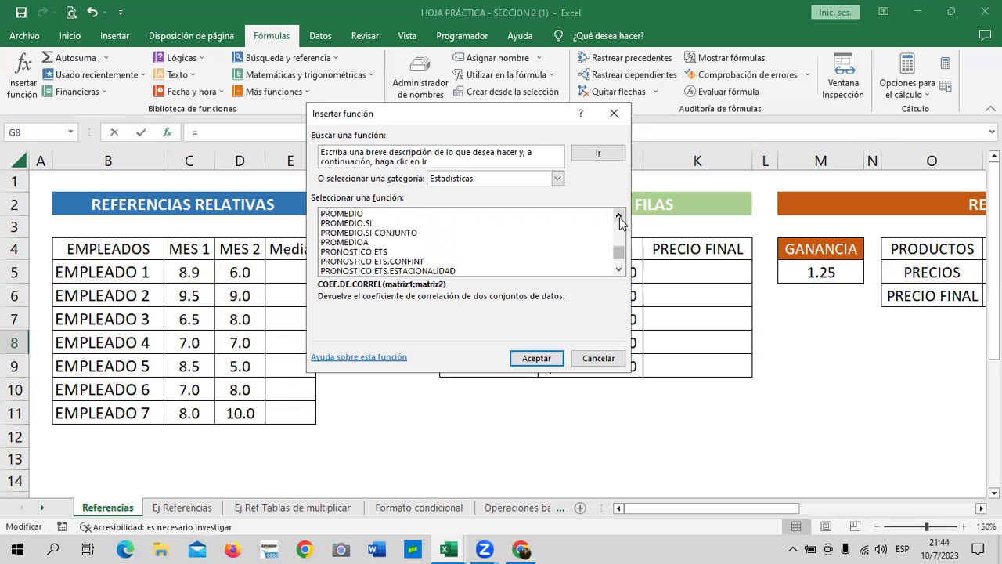
pyautogui.click(621, 218)
pyautogui.click(344, 224)
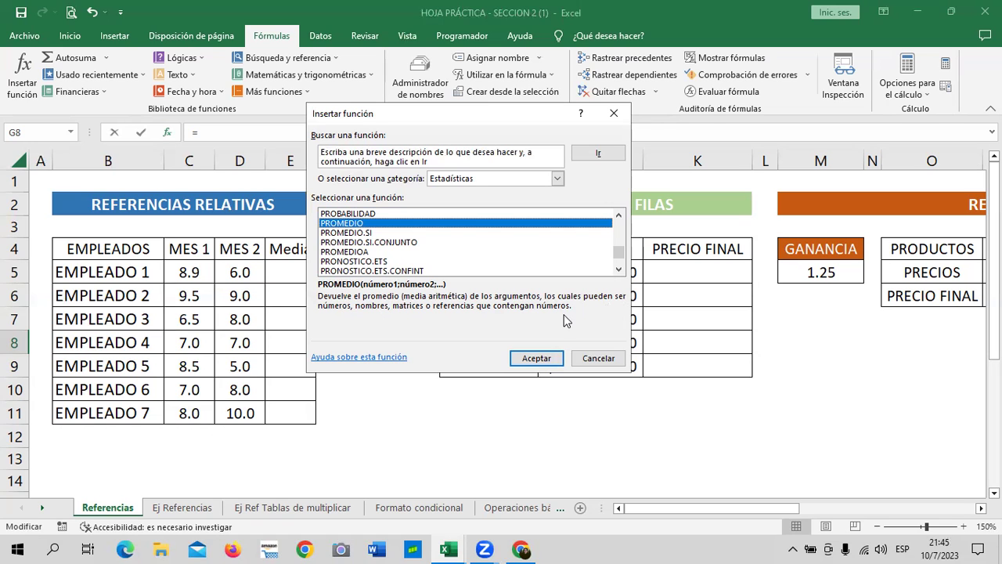
pyautogui.click(537, 357)
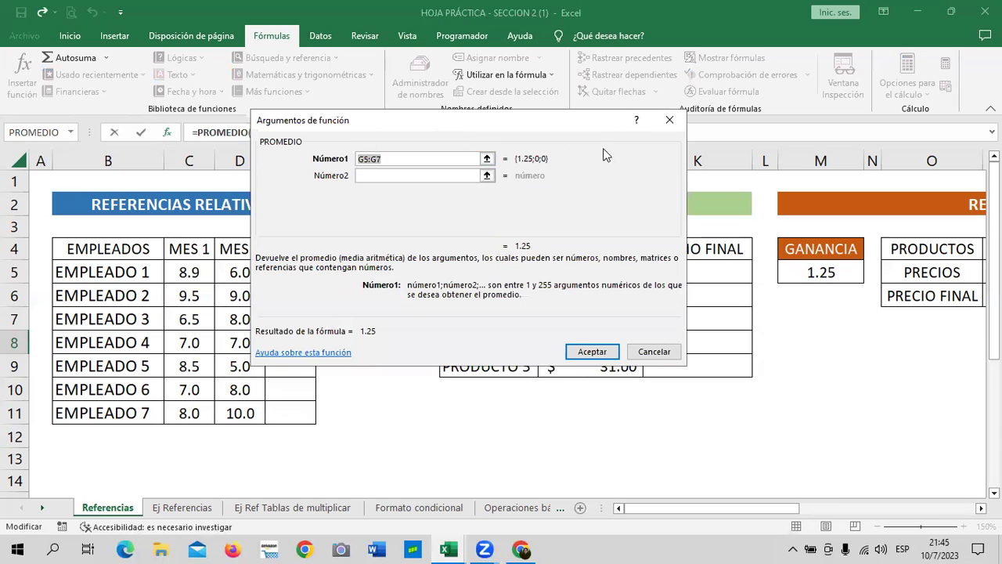
pyautogui.click(664, 353)
pyautogui.click(387, 429)
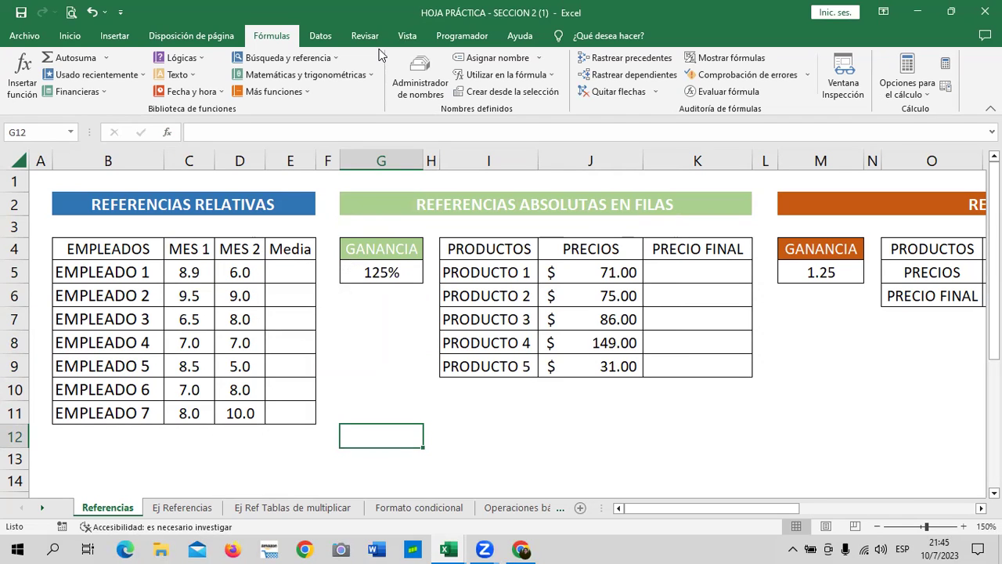
pyautogui.click(399, 374)
# Type =PROME in E5 and browse the autocomplete list to the plain PROMEDIO suggestion
pyautogui.click(278, 278)
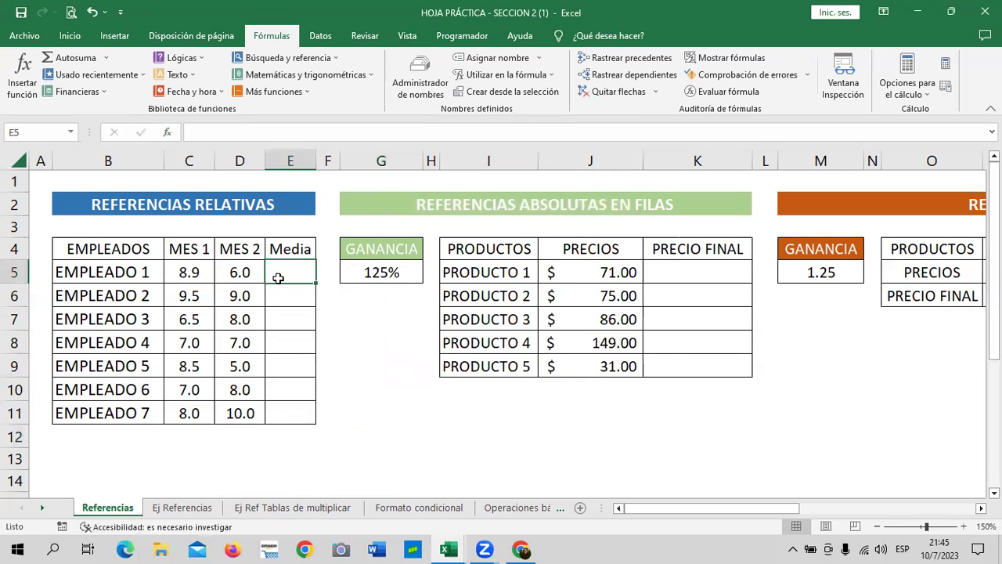
pyautogui.write('=')
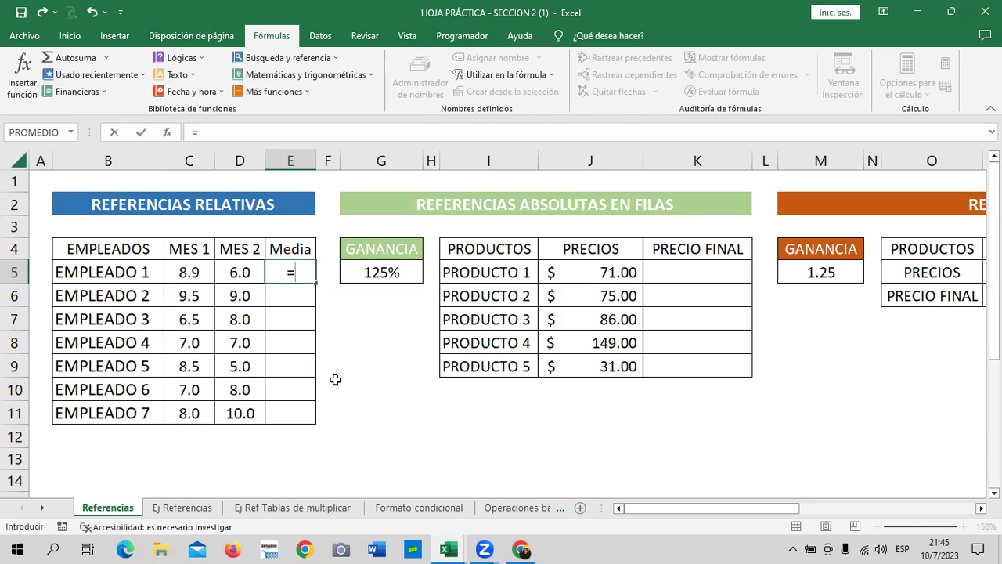
pyautogui.write('PRO')
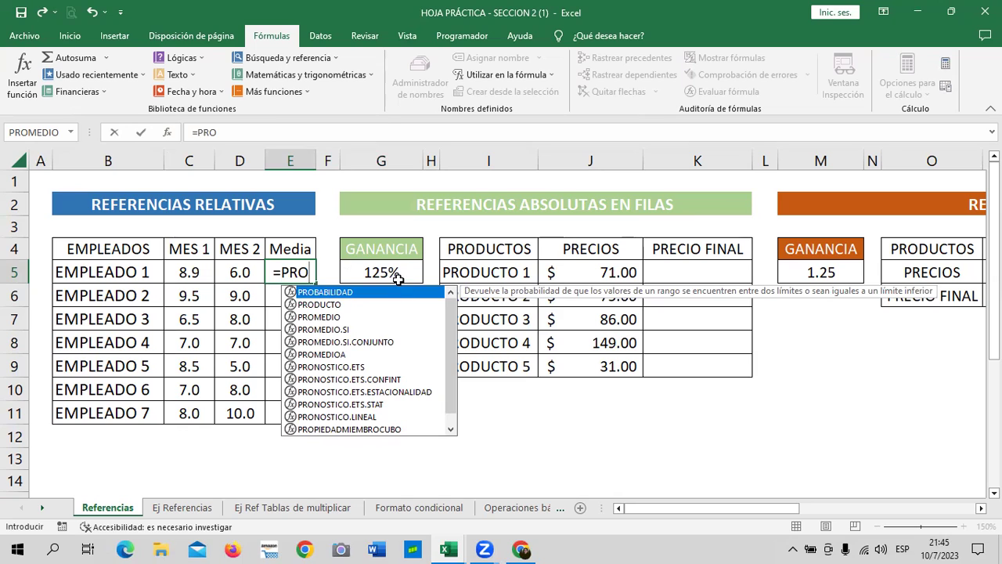
pyautogui.scroll(-1, 452, 337)
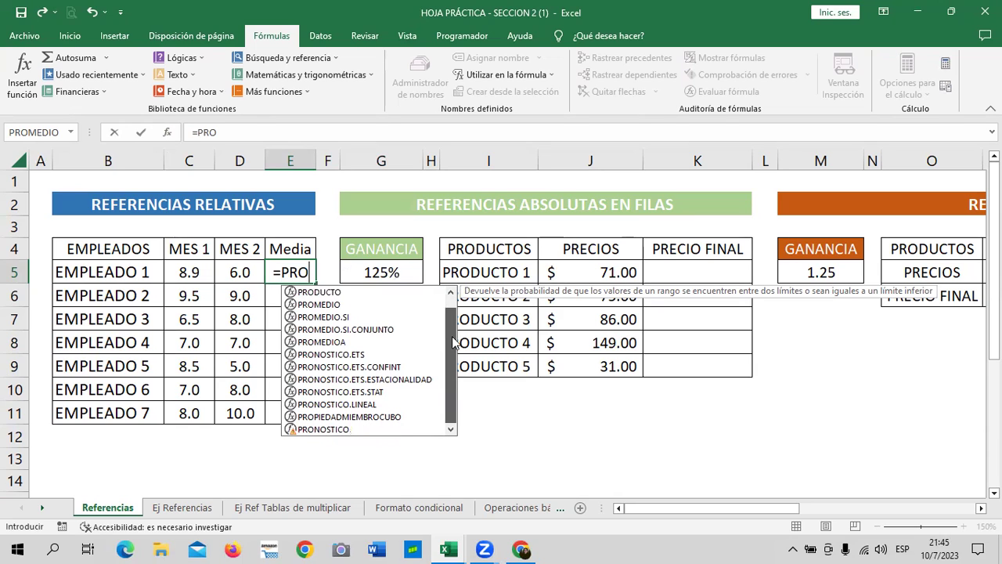
pyautogui.scroll(1, 452, 342)
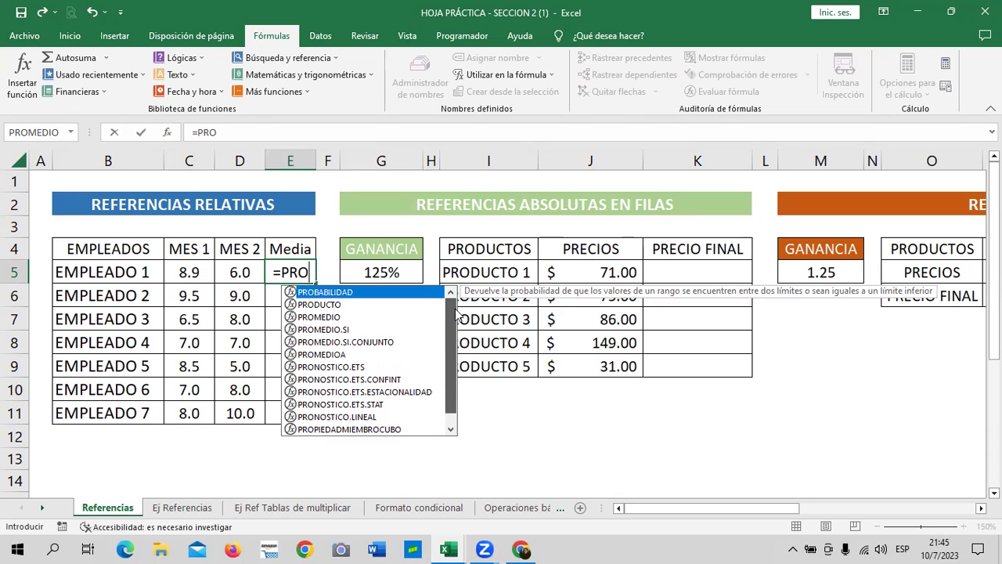
pyautogui.scroll(-1, 455, 333)
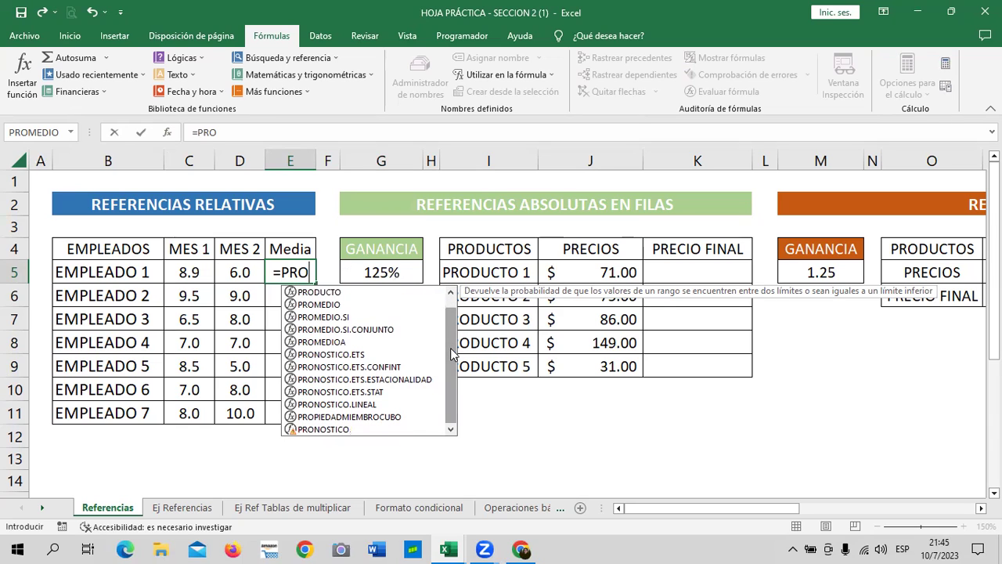
pyautogui.scroll(1, 451, 345)
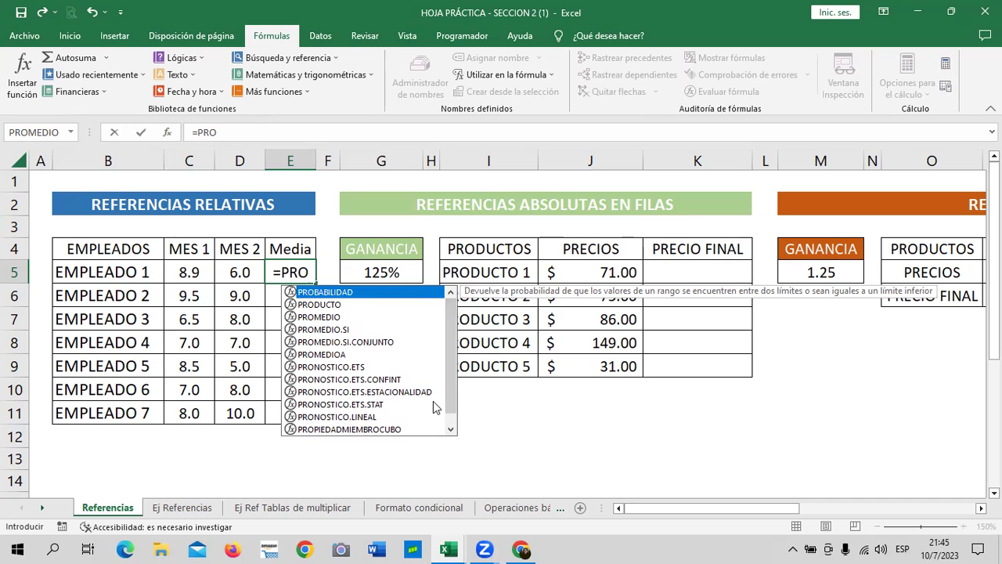
pyautogui.write('ME')
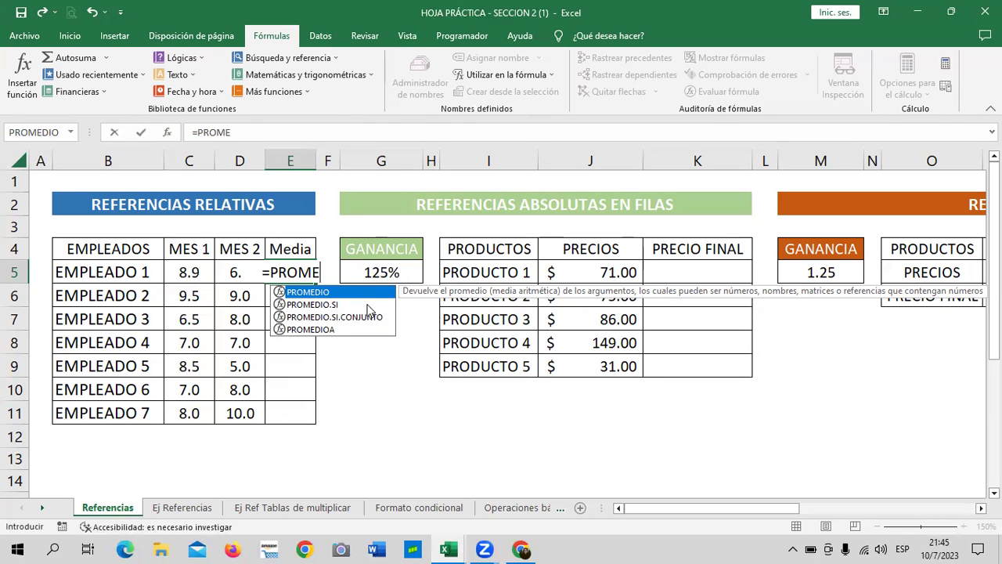
pyautogui.click(329, 330)
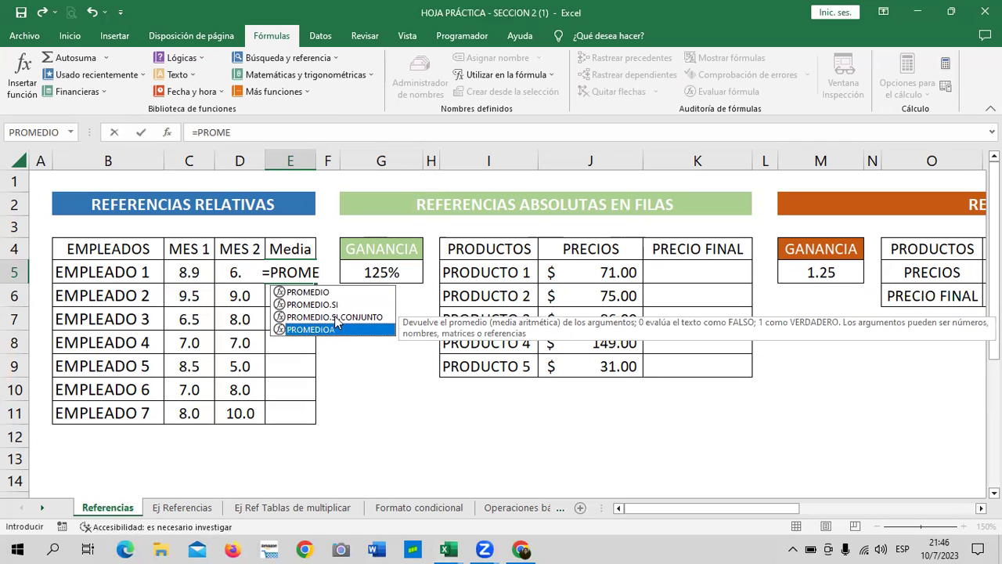
pyautogui.click(332, 317)
pyautogui.click(329, 305)
pyautogui.click(326, 293)
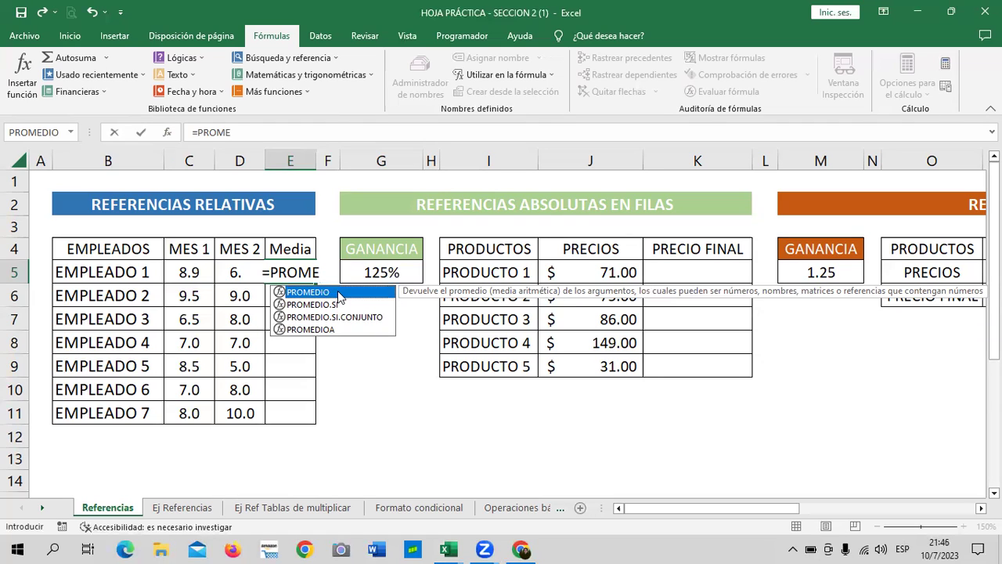
# Enter =PROMEDIO(C5:D5) in E5, giving EMPLEADO 1 a Media of 7.5
pyautogui.doubleClick(338, 292)
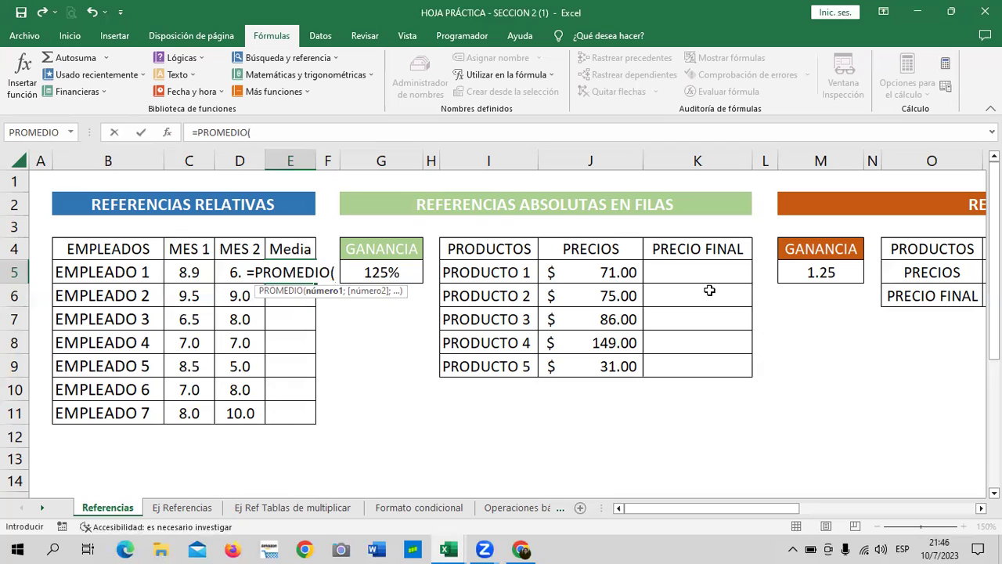
pyautogui.click(189, 273)
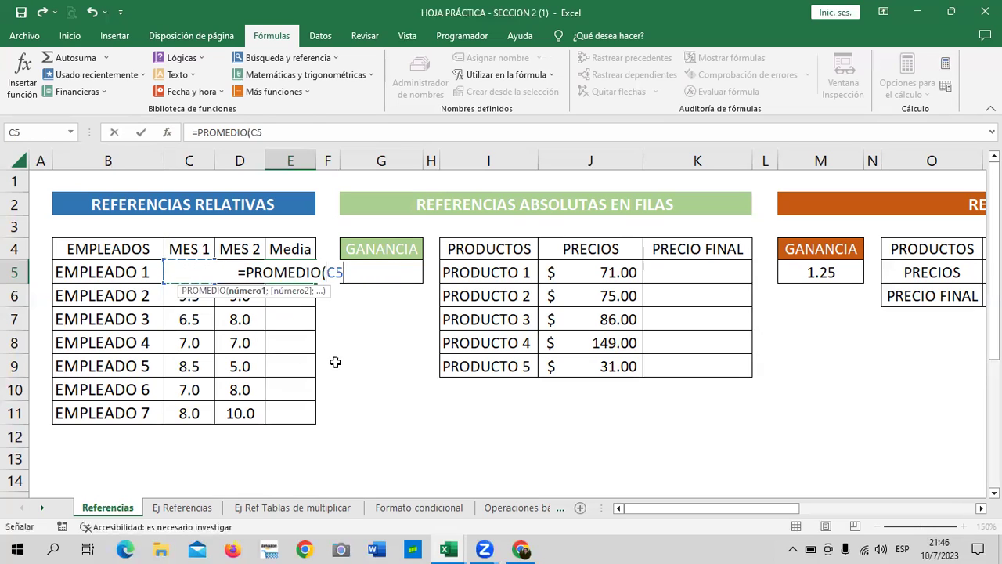
pyautogui.click(295, 131)
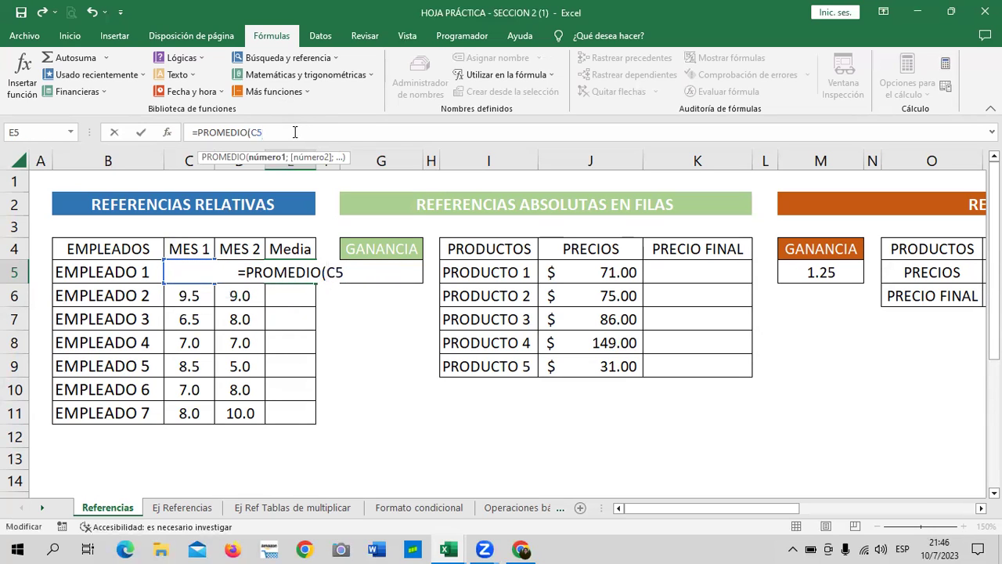
pyautogui.write(':')
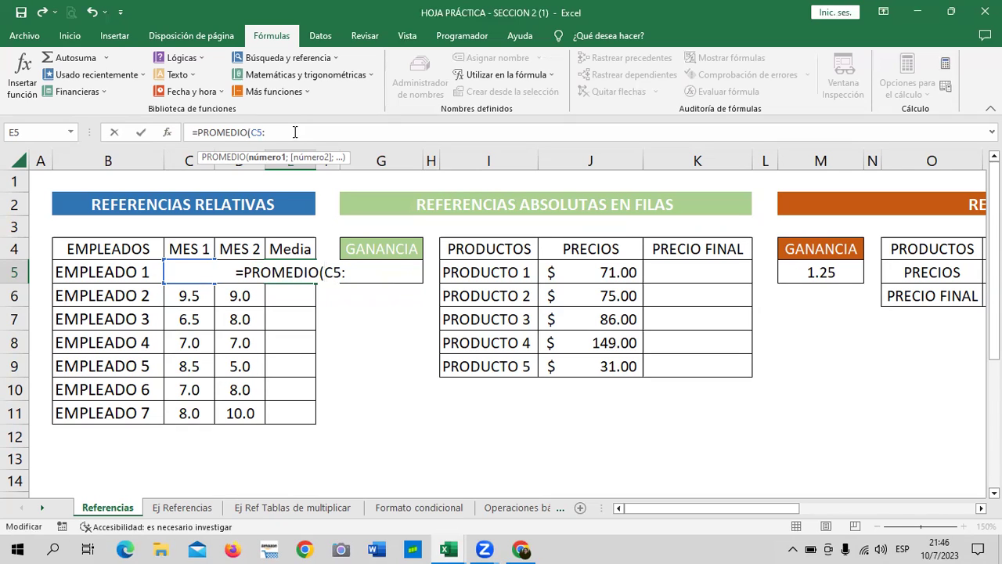
pyautogui.write('D5')
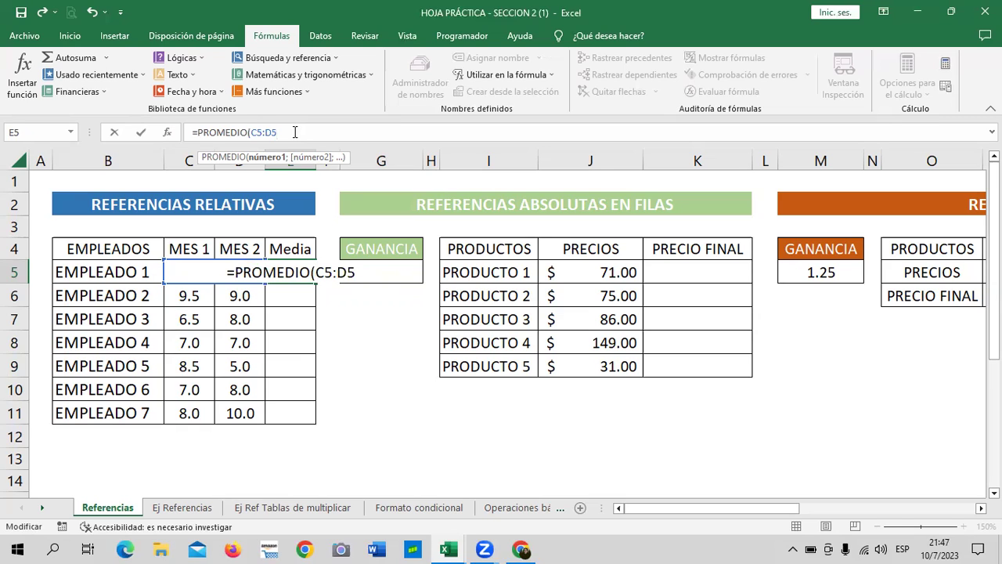
pyautogui.write(')')
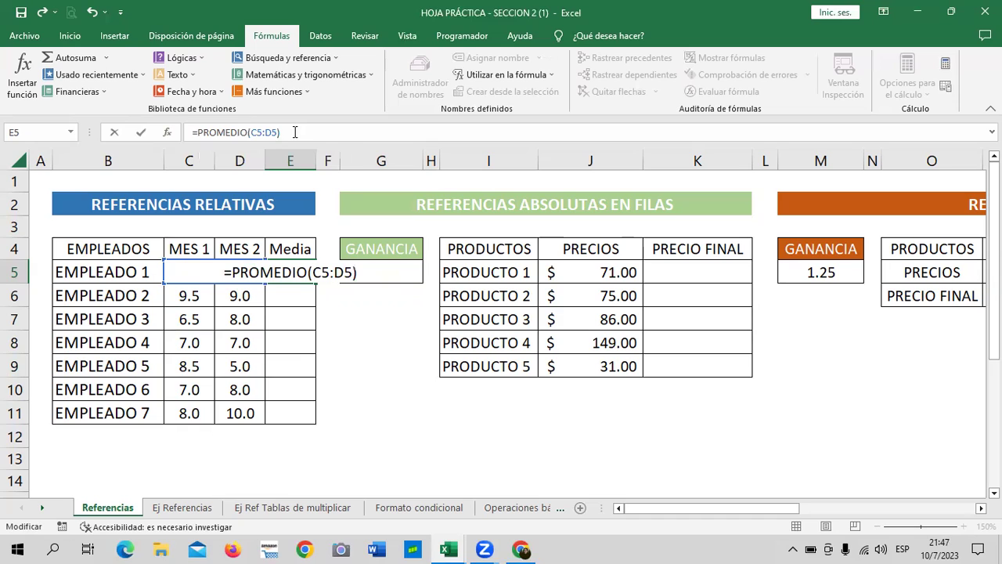
pyautogui.press('Return')
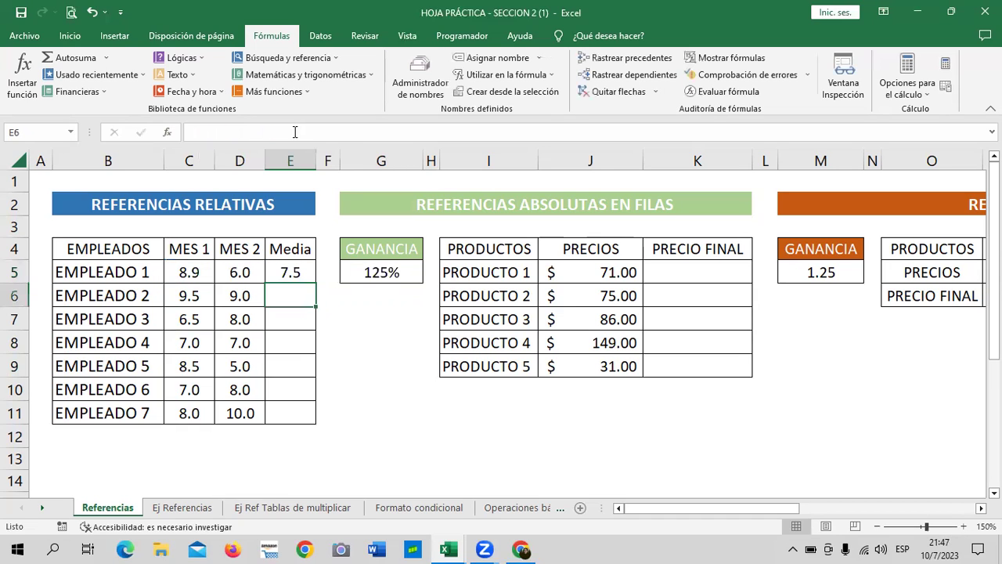
# Fill the Media average down to E11 and open E5's =PROMEDIO(C5:D5) for editing
pyautogui.click(288, 271)
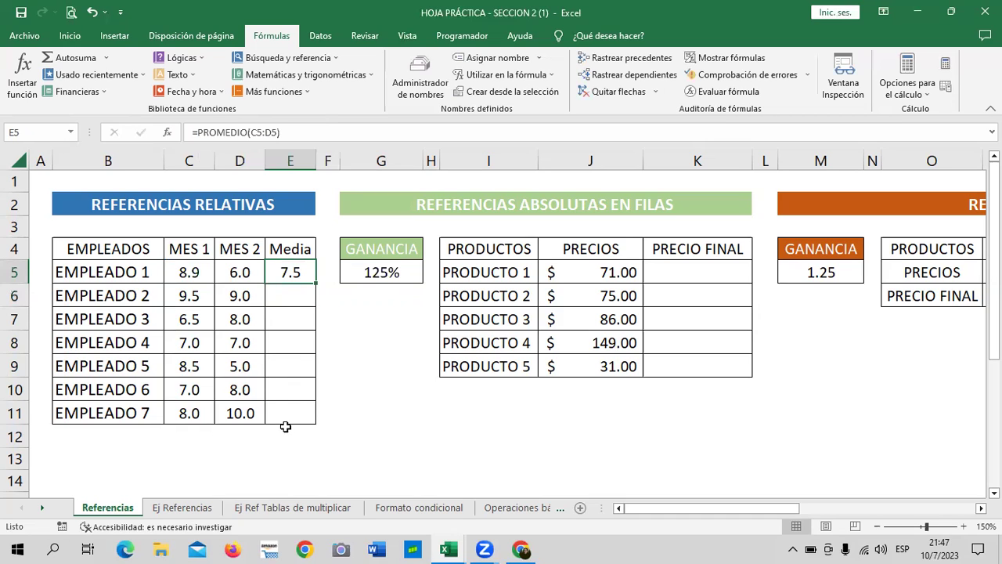
pyautogui.moveTo(316, 283); pyautogui.dragTo(319, 420)
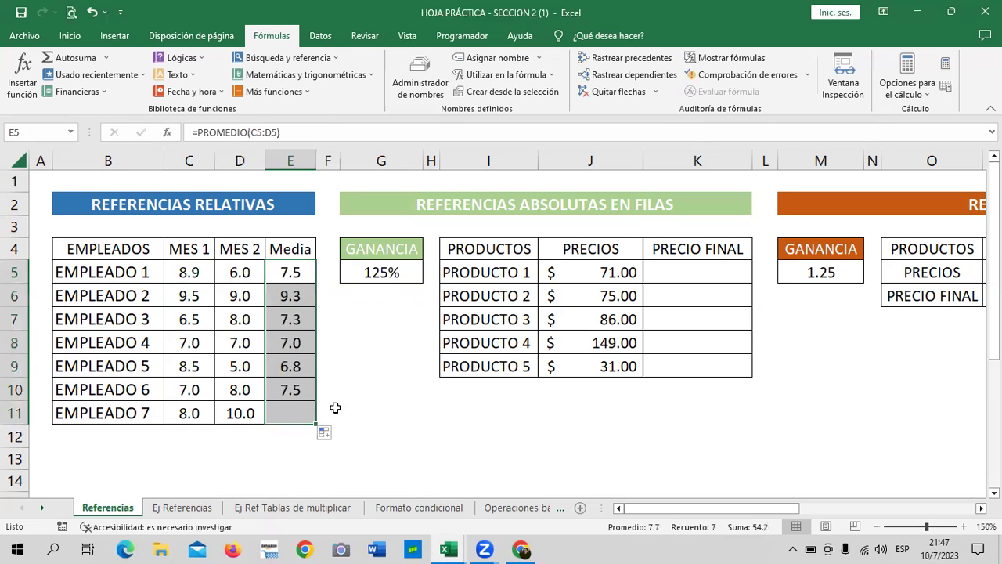
pyautogui.click(360, 420)
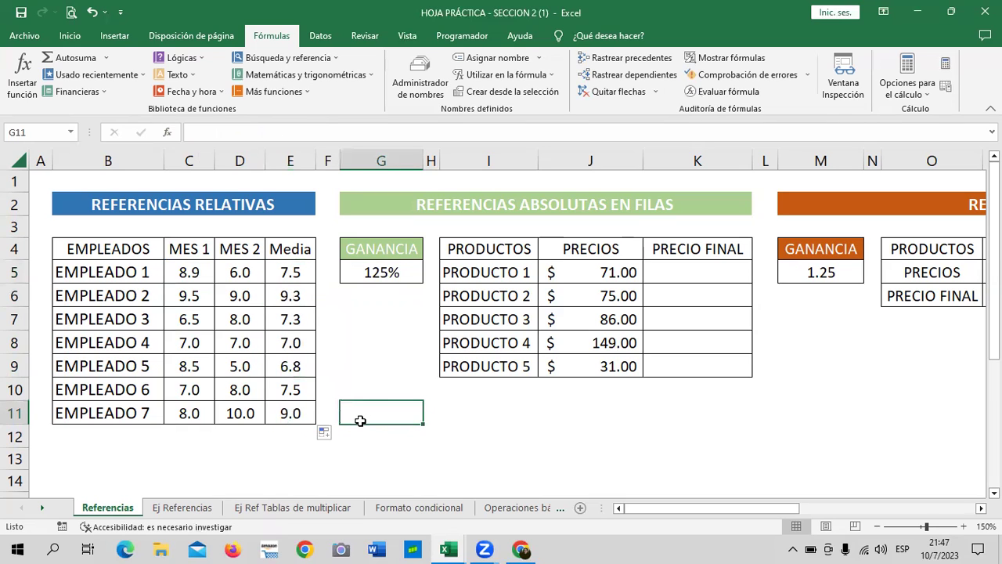
pyautogui.click(291, 270)
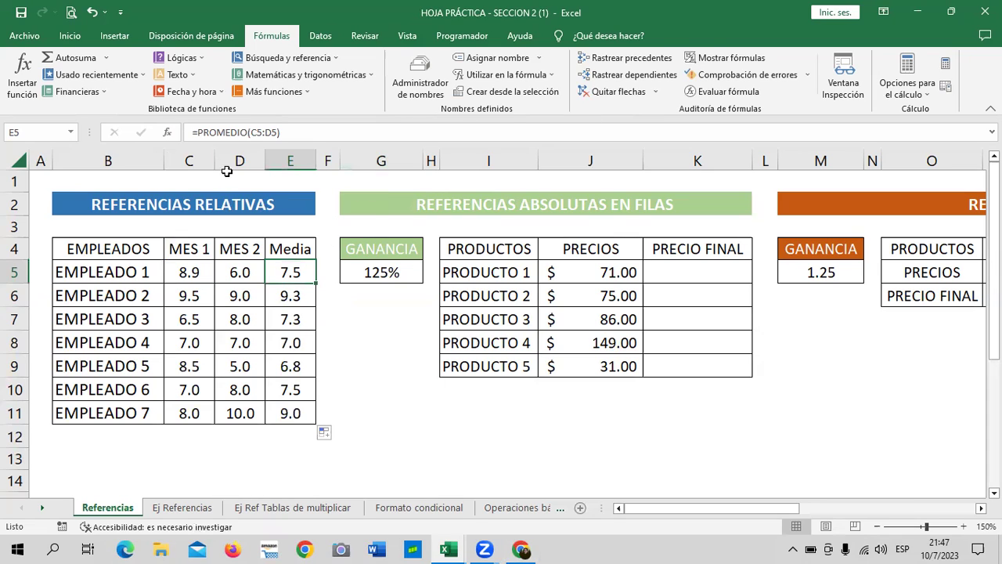
pyautogui.click(321, 131)
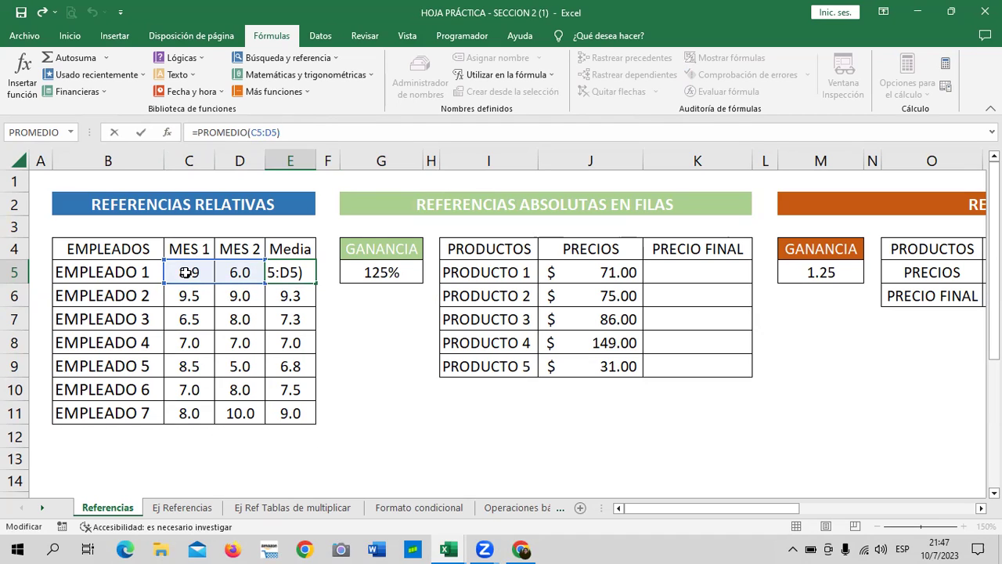
# Insert two empty columns between MES 1 and MES 2
pyautogui.click(243, 149)
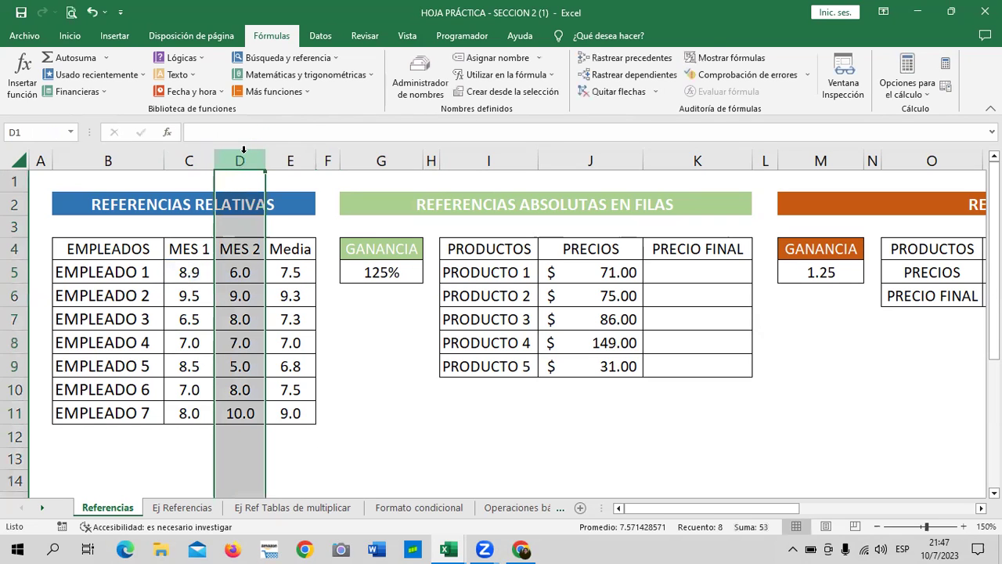
pyautogui.rightClick(240, 159)
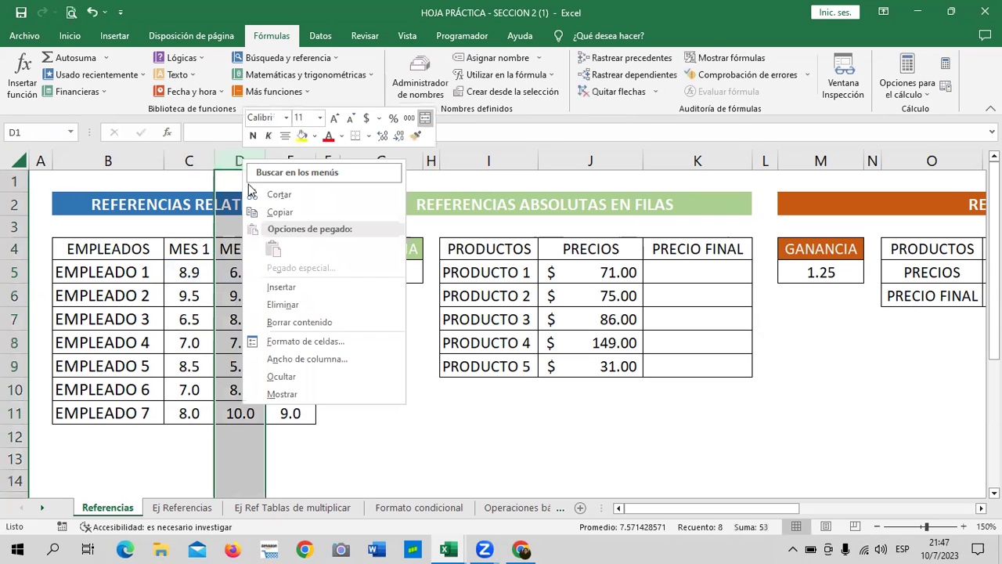
pyautogui.click(280, 287)
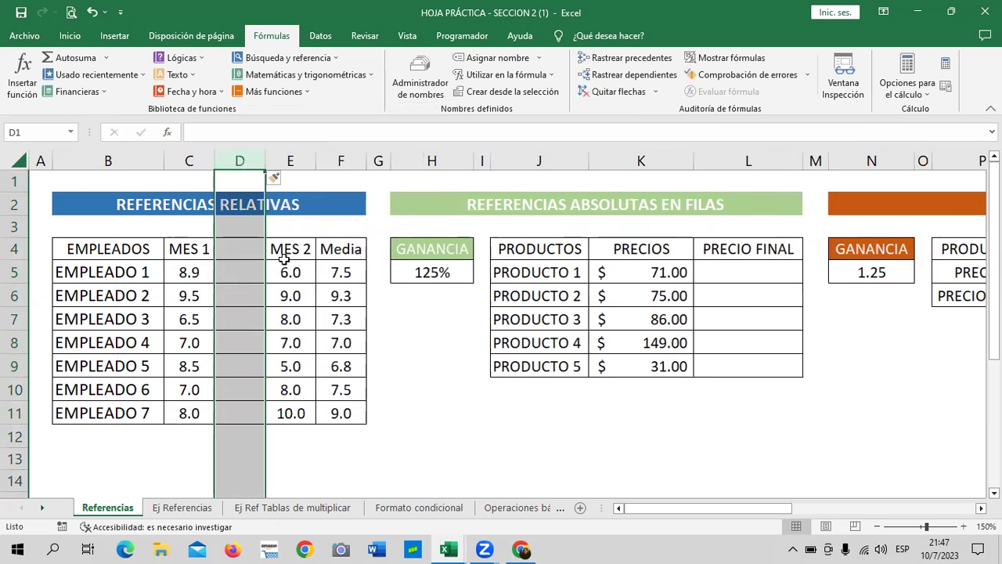
pyautogui.click(292, 154)
pyautogui.rightClick(292, 153)
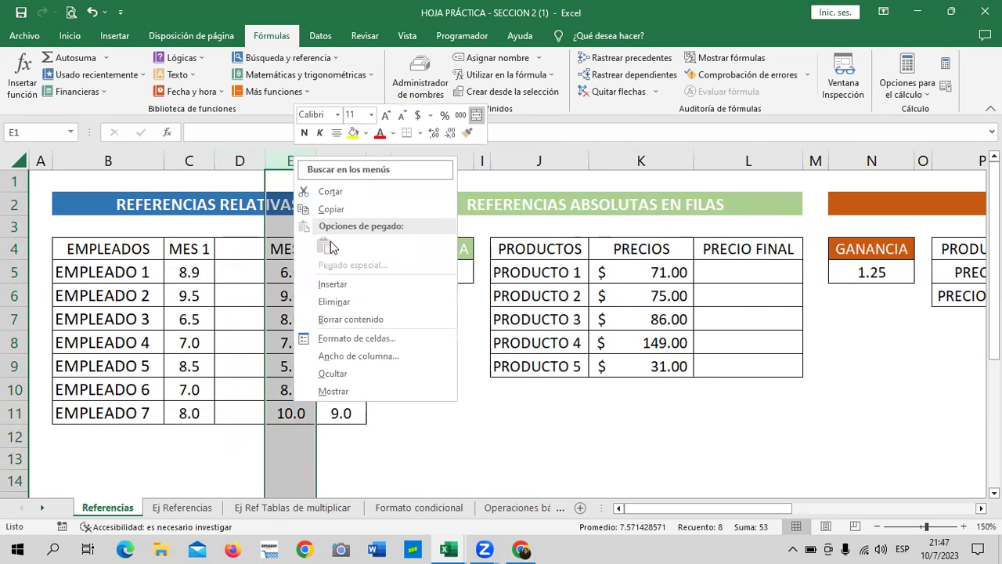
pyautogui.click(354, 283)
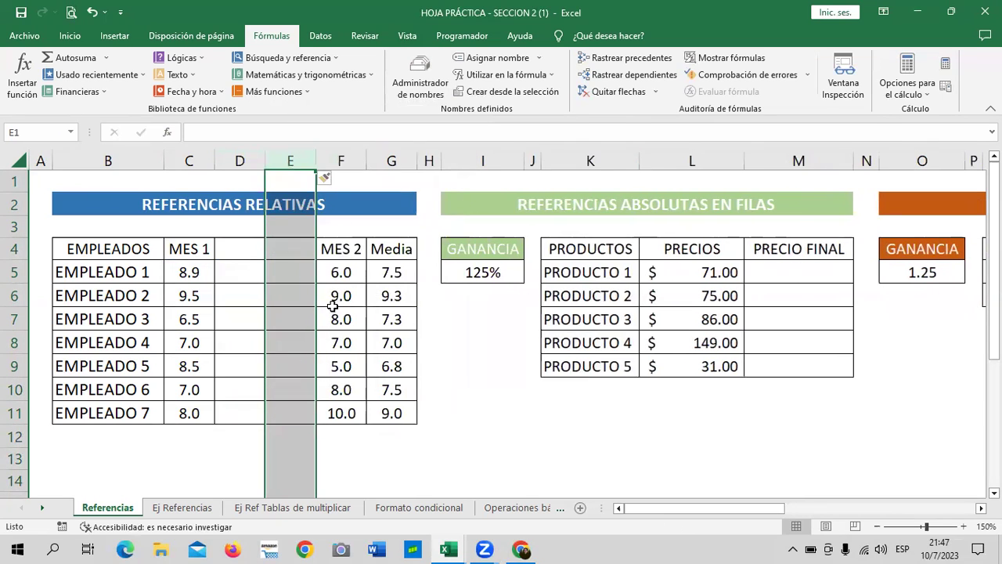
pyautogui.click(246, 252)
# Begin renaming the F4 header from MES 2 to MES 4
pyautogui.click(345, 248)
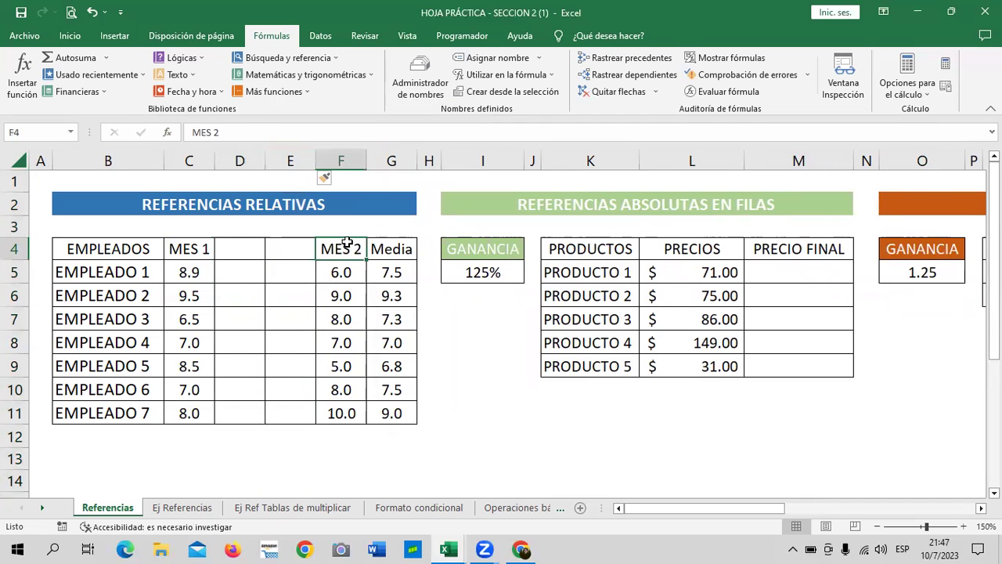
pyautogui.click(276, 133)
pyautogui.press('BackSpace')
# Finish the MES 4 header and fill MES 2 and MES 3 into D4:E4
pyautogui.write('4')
pyautogui.click(254, 247)
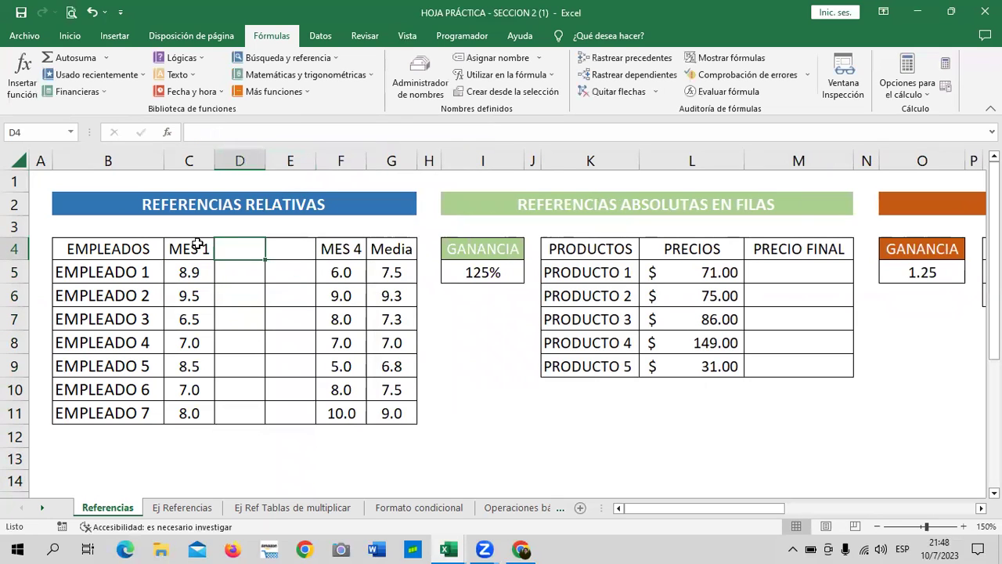
pyautogui.click(197, 247)
pyautogui.moveTo(214, 260); pyautogui.dragTo(349, 260)
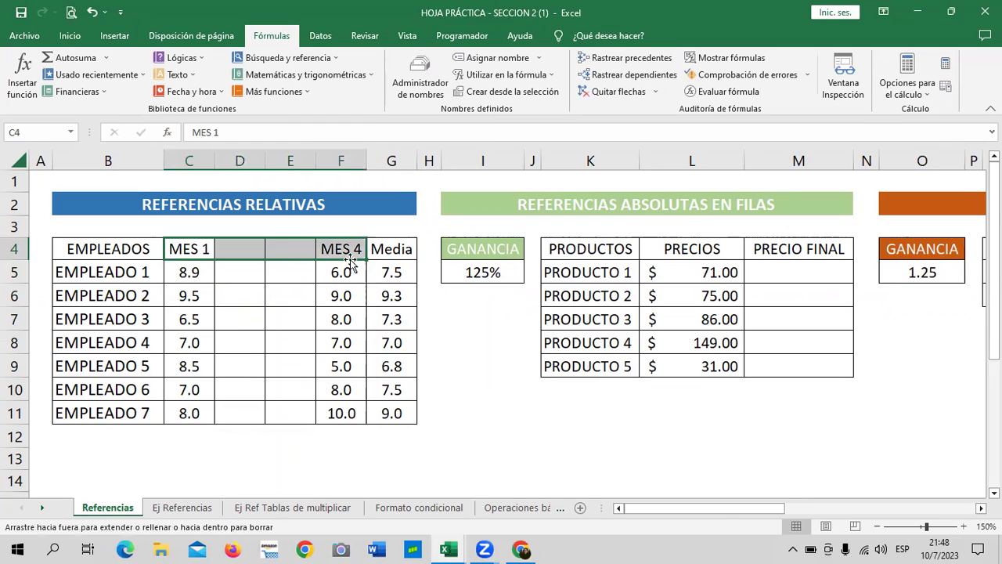
pyautogui.click(248, 322)
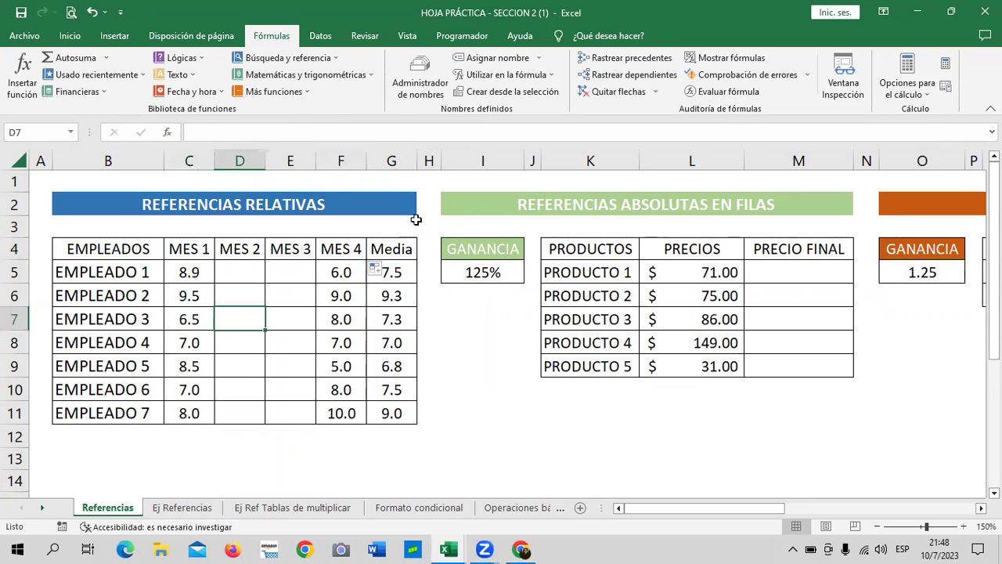
# Change G5's Media formula to =PROMEDIO(C5;F5)
pyautogui.click(400, 271)
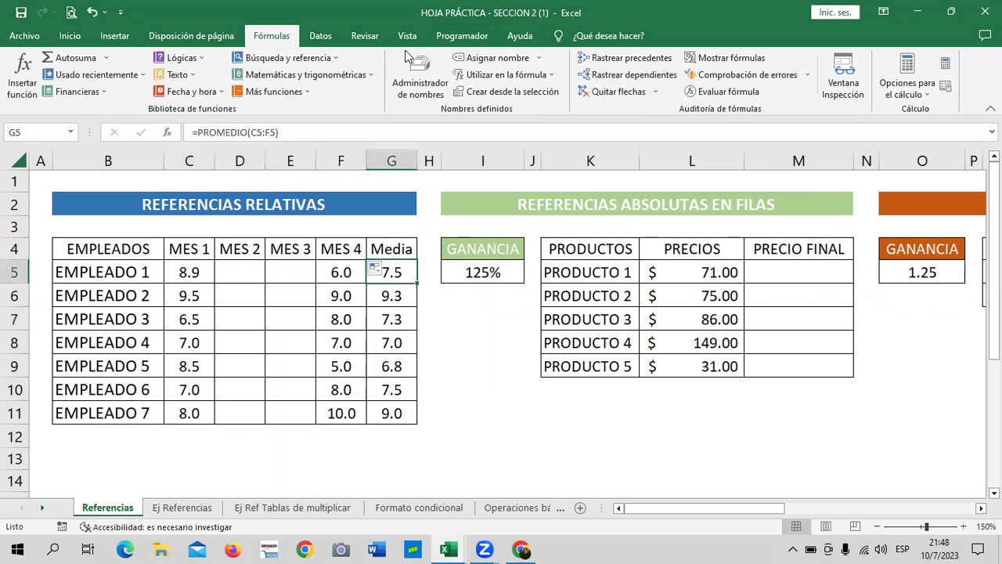
pyautogui.click(371, 131)
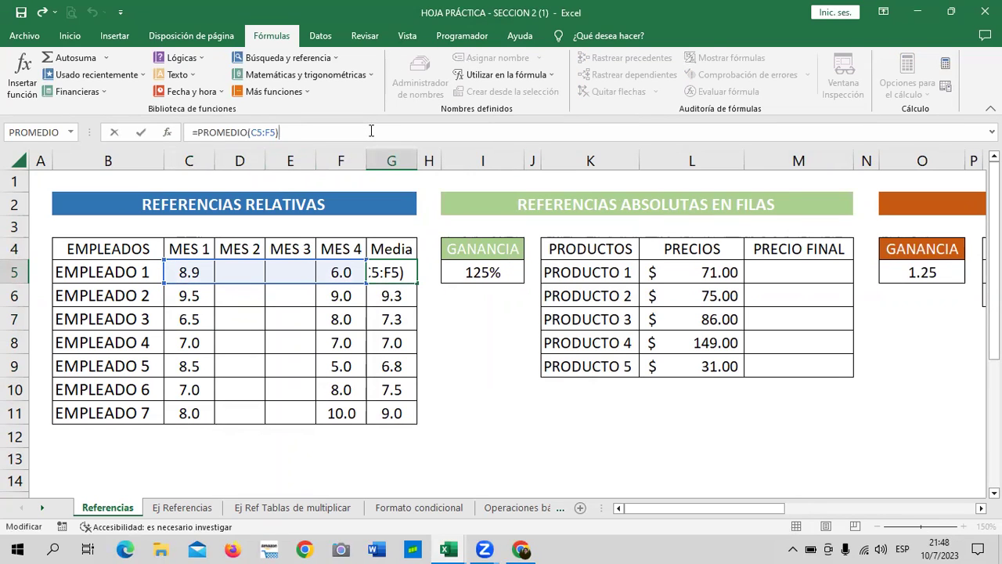
pyautogui.click(264, 132)
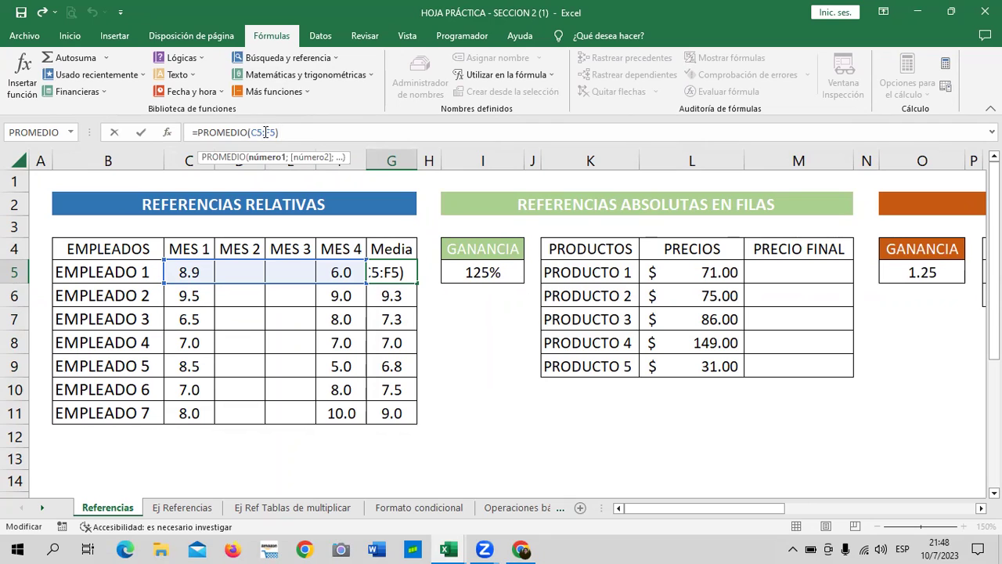
pyautogui.press('BackSpace')
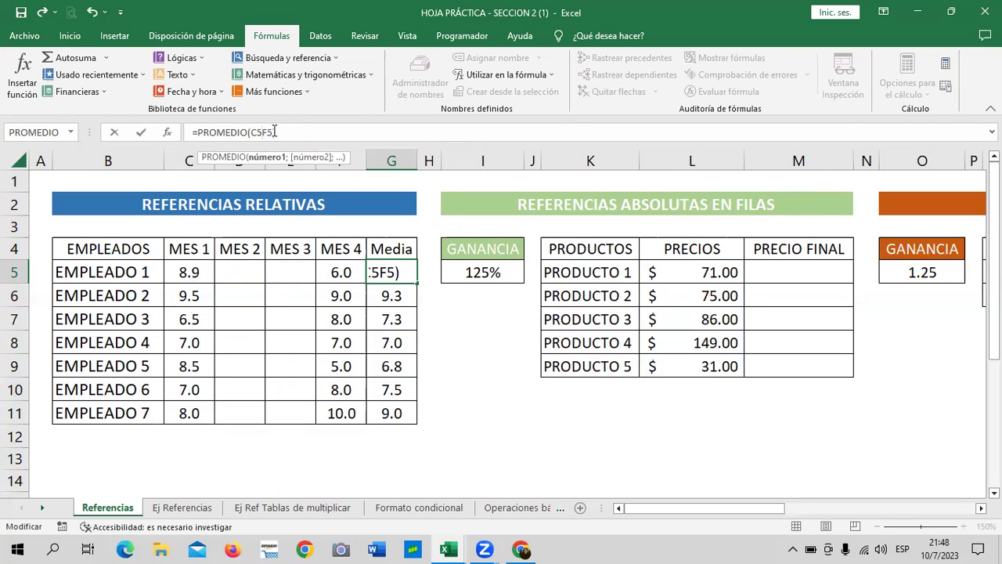
pyautogui.write(';')
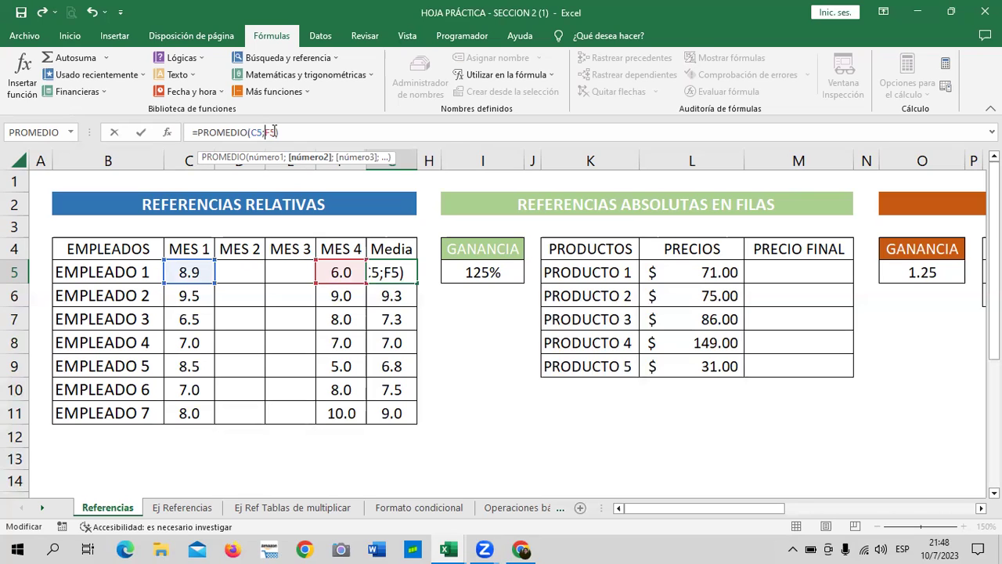
pyautogui.press('Return')
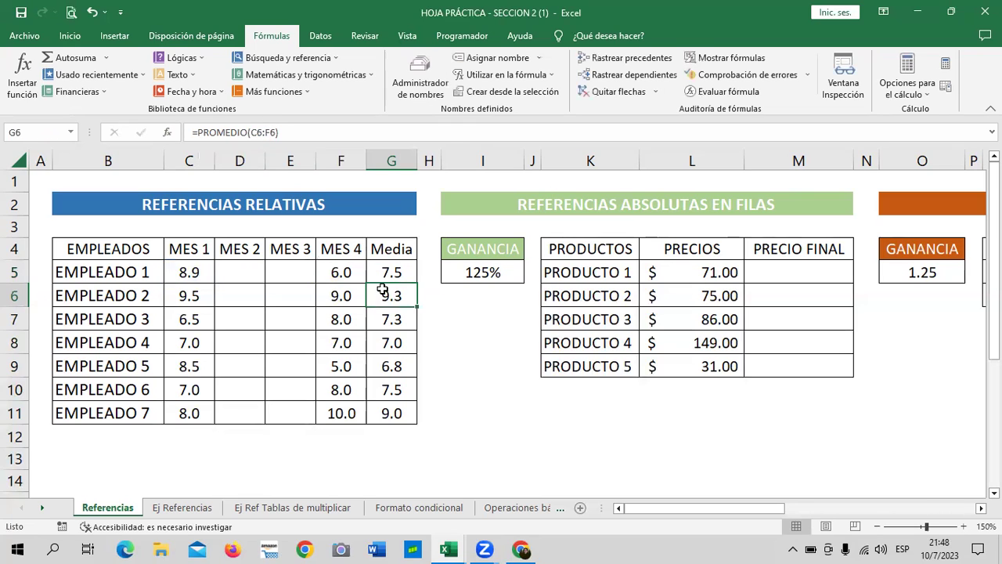
# Enter 8 and 9 as EMPLEADO 1's MES 2 and MES 3 scores in D5 and E5
pyautogui.click(392, 270)
pyautogui.click(385, 137)
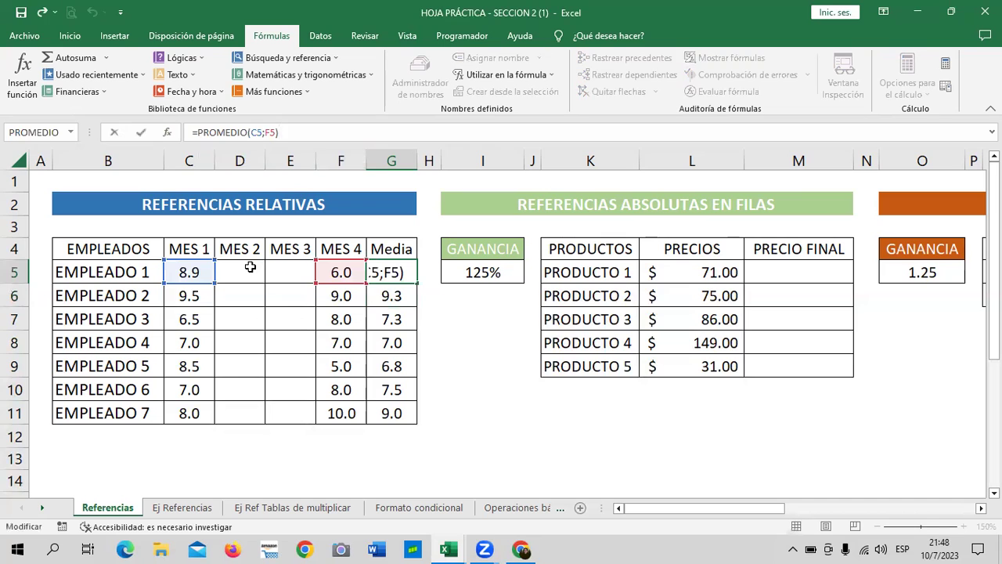
pyautogui.click(250, 266)
pyautogui.write('8')
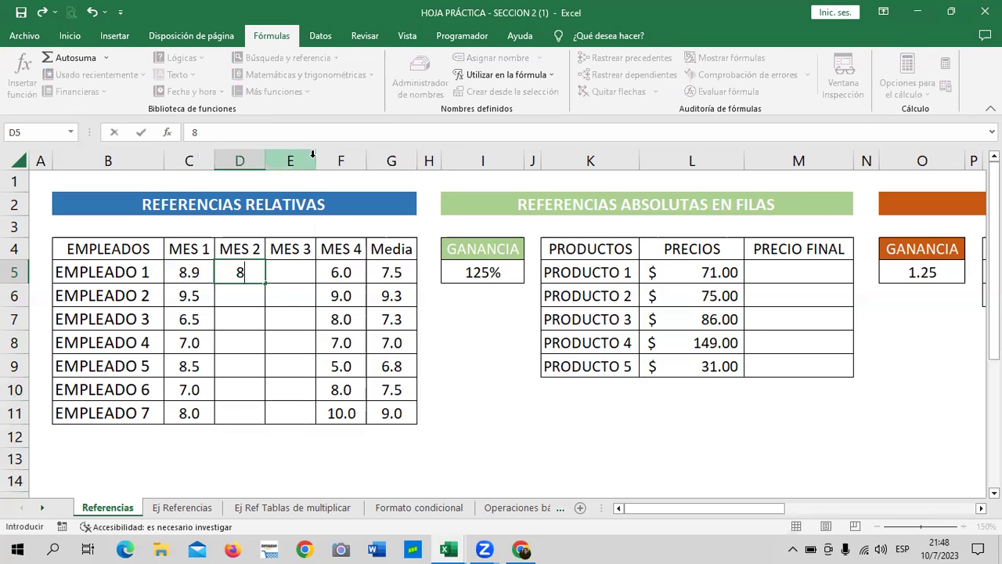
pyautogui.press('Tab')
pyautogui.write('9')
pyautogui.press('Return')
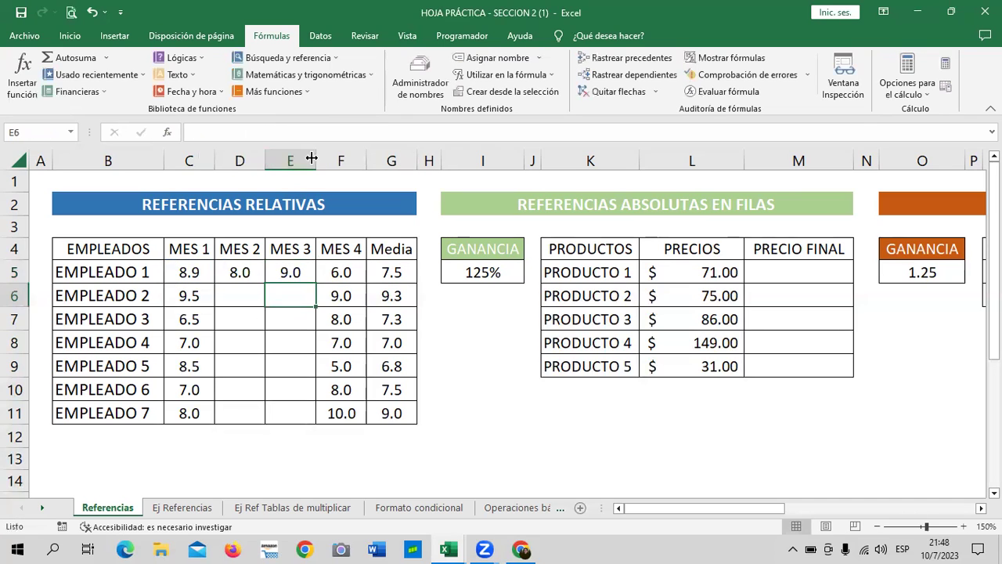
# Review the G5 average formula, then enter 5 and 5 as EMPLEADO 2's MES 2 and MES 3 scores
pyautogui.click(391, 268)
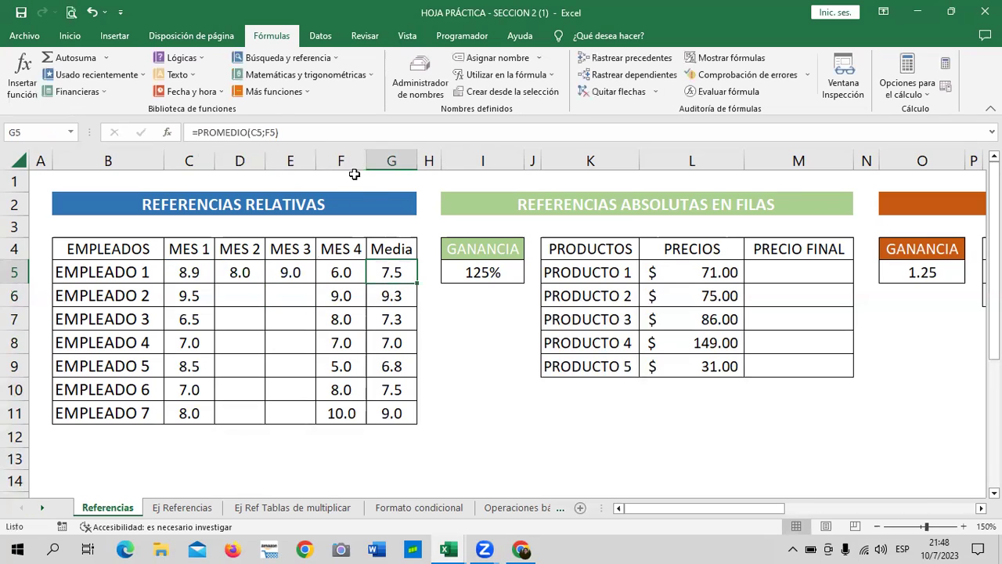
pyautogui.click(346, 132)
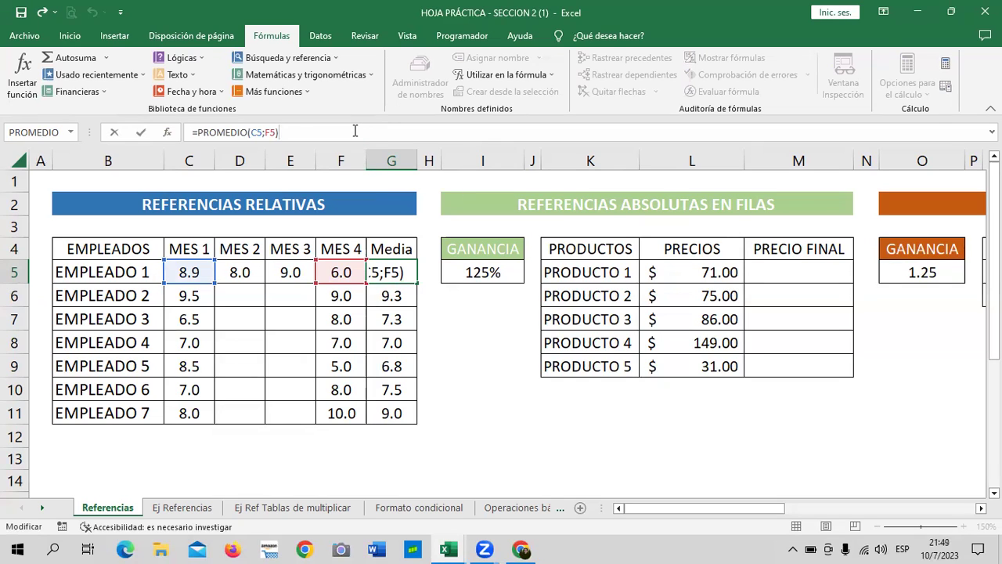
pyautogui.press('Return')
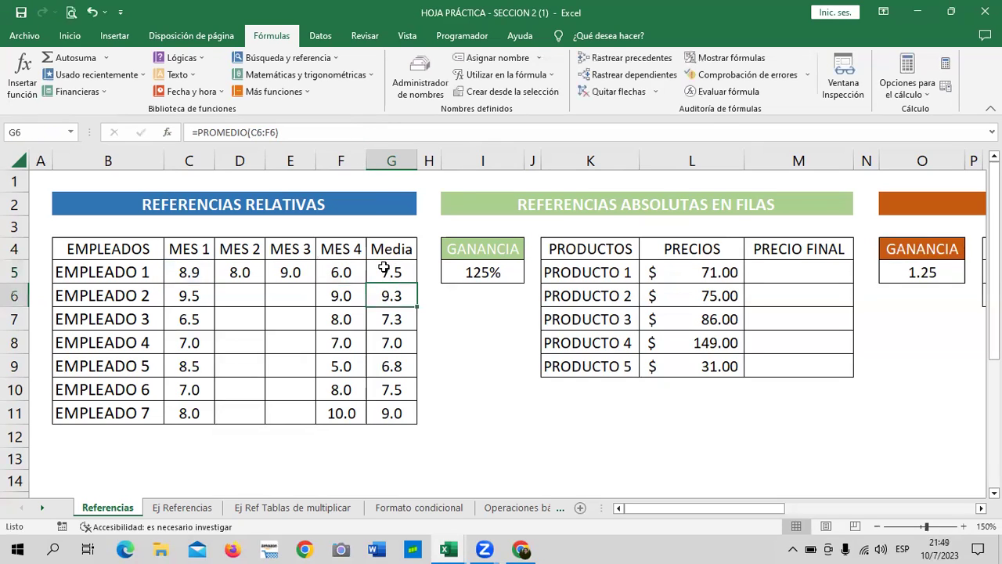
pyautogui.click(239, 296)
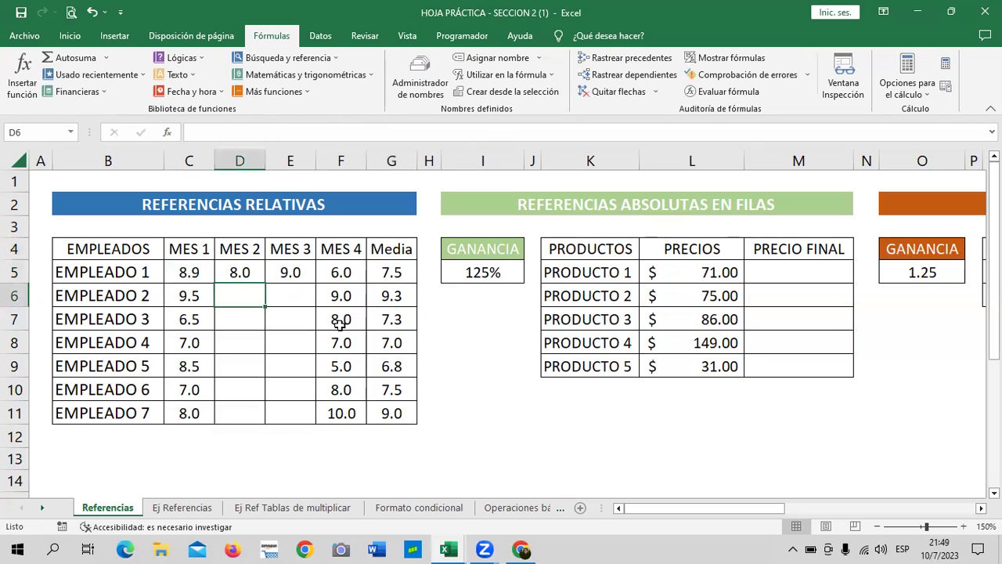
pyautogui.write('5')
pyautogui.press('Right')
pyautogui.write('5')
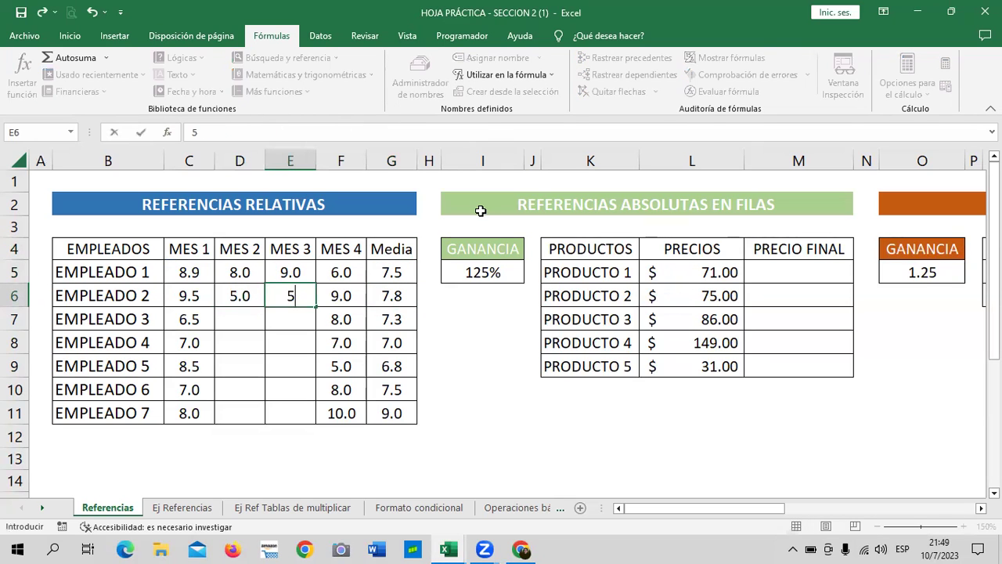
pyautogui.press('Return')
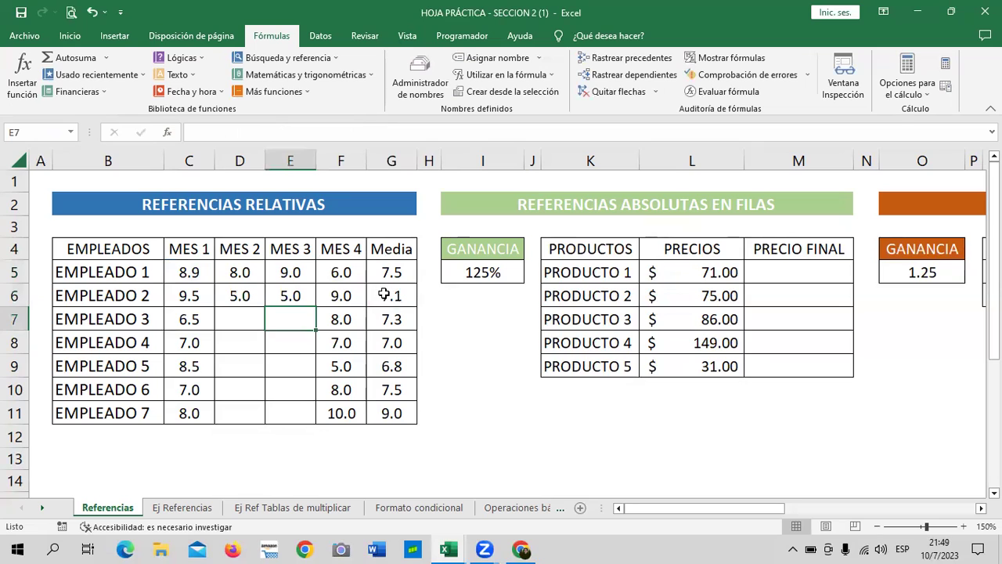
# Copy the G5 =PROMEDIO formula down to G11 and check G6's result of 9.3
pyautogui.click(388, 293)
pyautogui.click(380, 272)
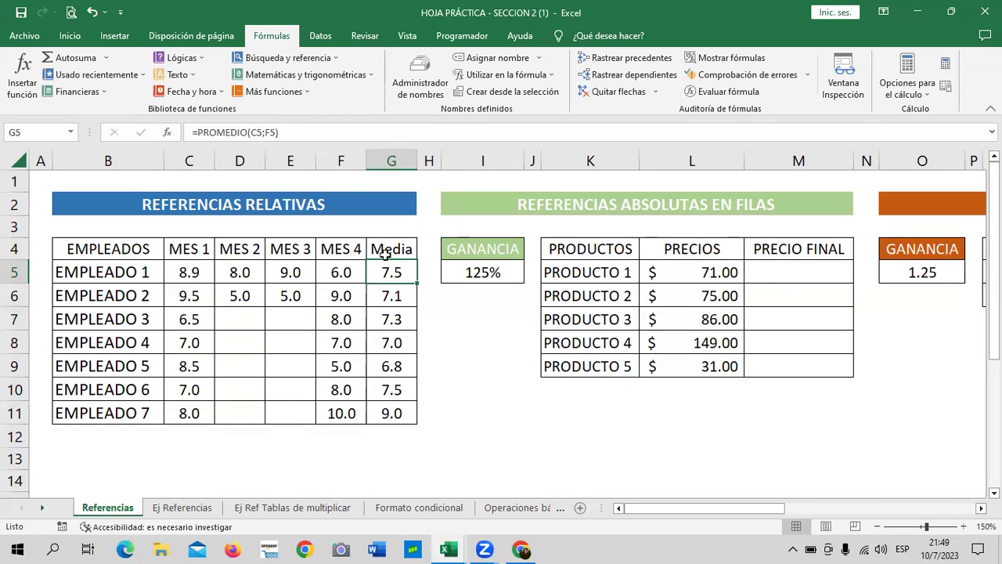
pyautogui.moveTo(416, 282); pyautogui.dragTo(417, 421)
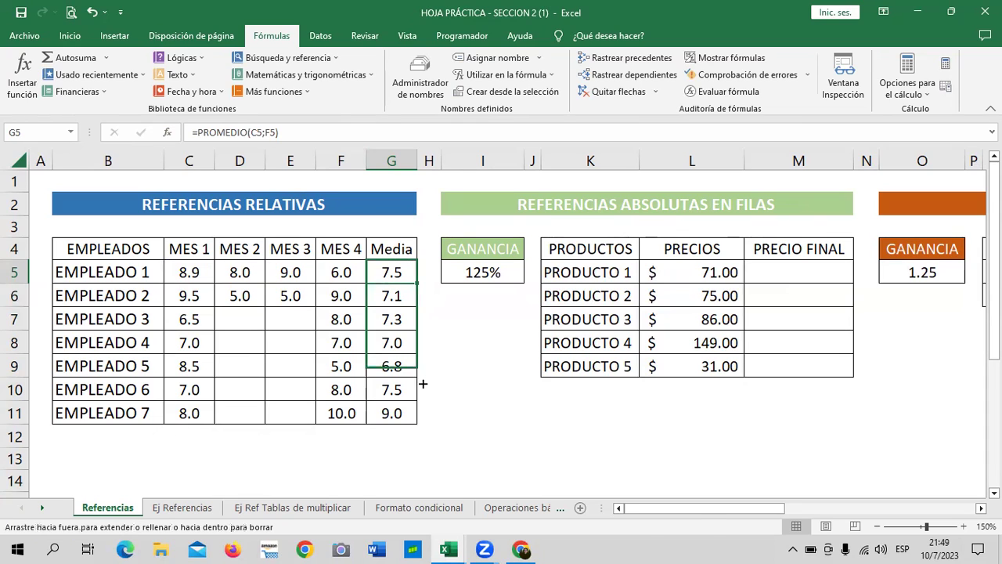
pyautogui.click(388, 291)
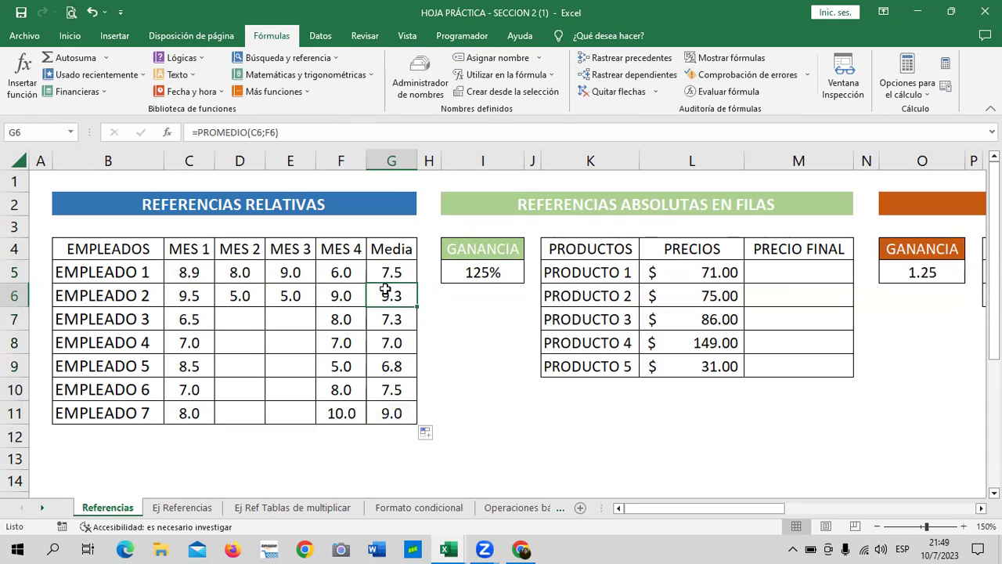
pyautogui.click(321, 127)
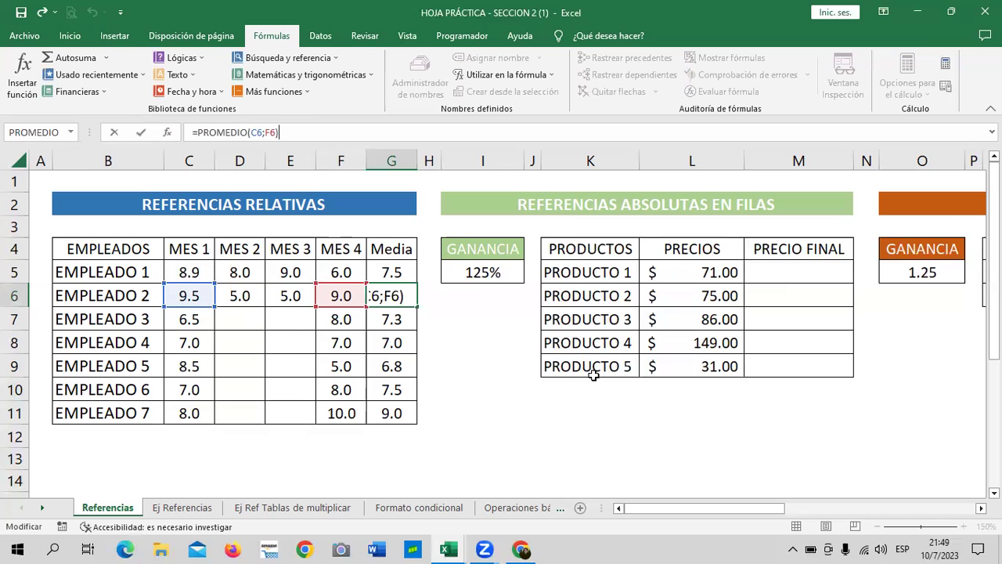
pyautogui.moveTo(681, 511); pyautogui.dragTo(713, 509)
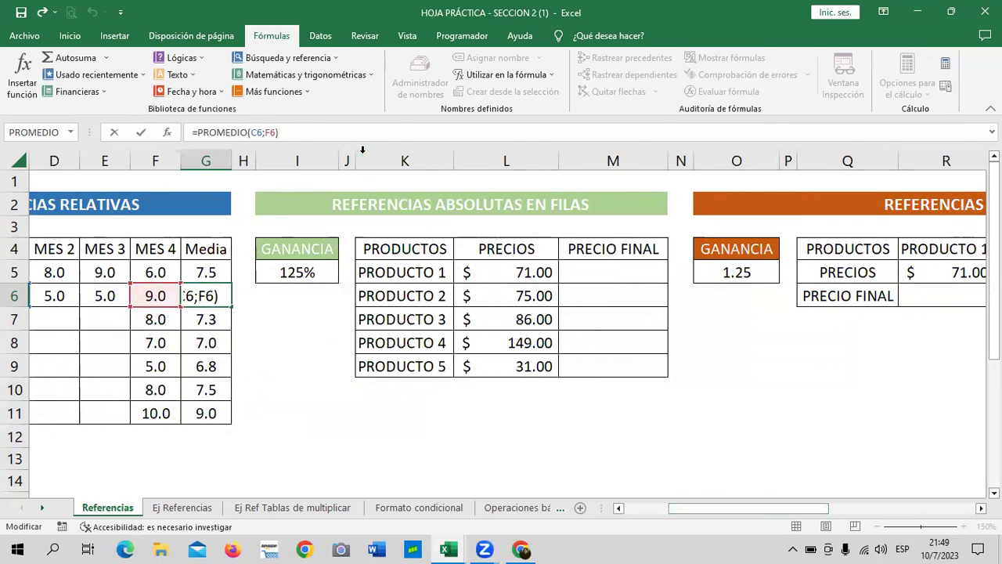
pyautogui.press('Return')
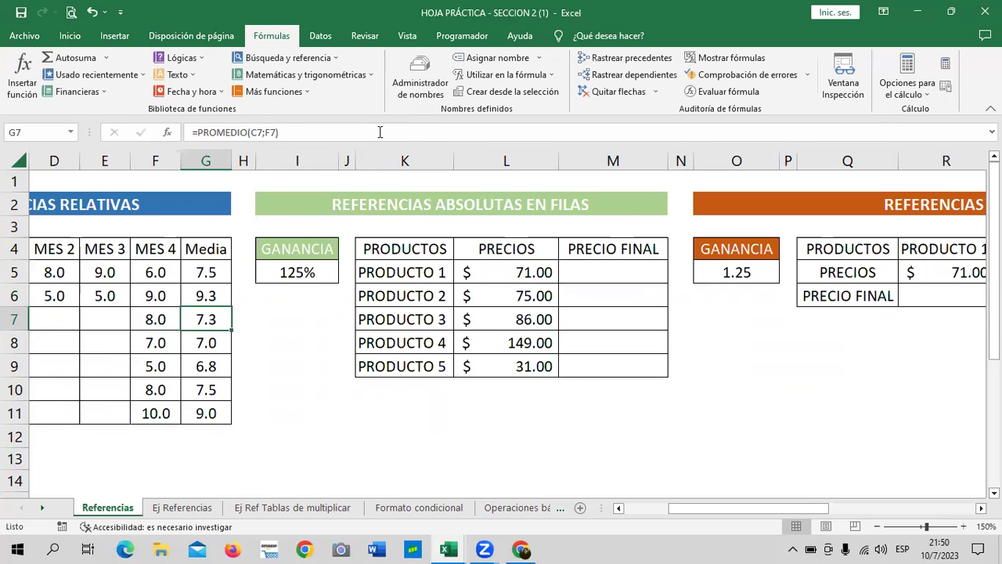
pyautogui.click(489, 411)
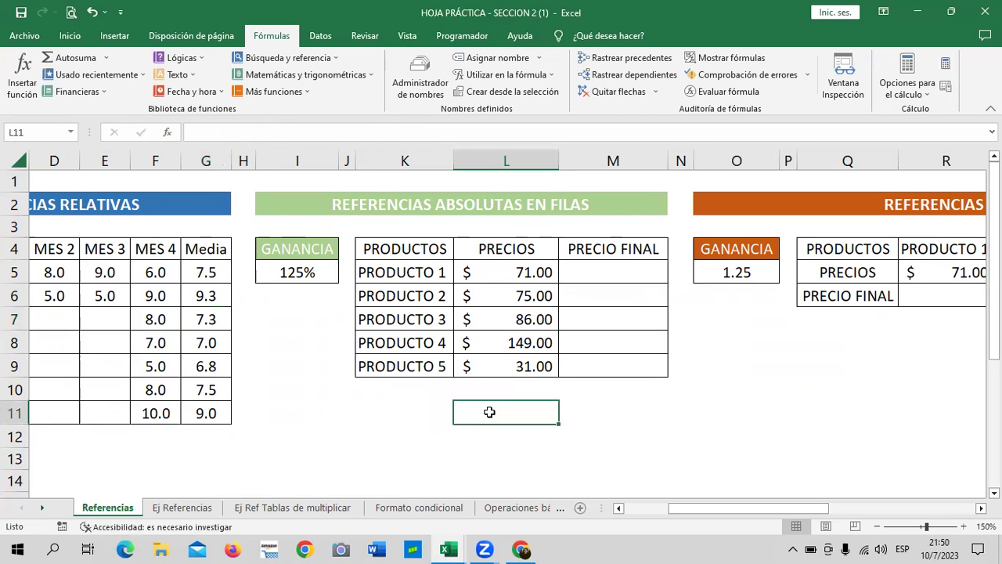
pyautogui.write('=PROM')
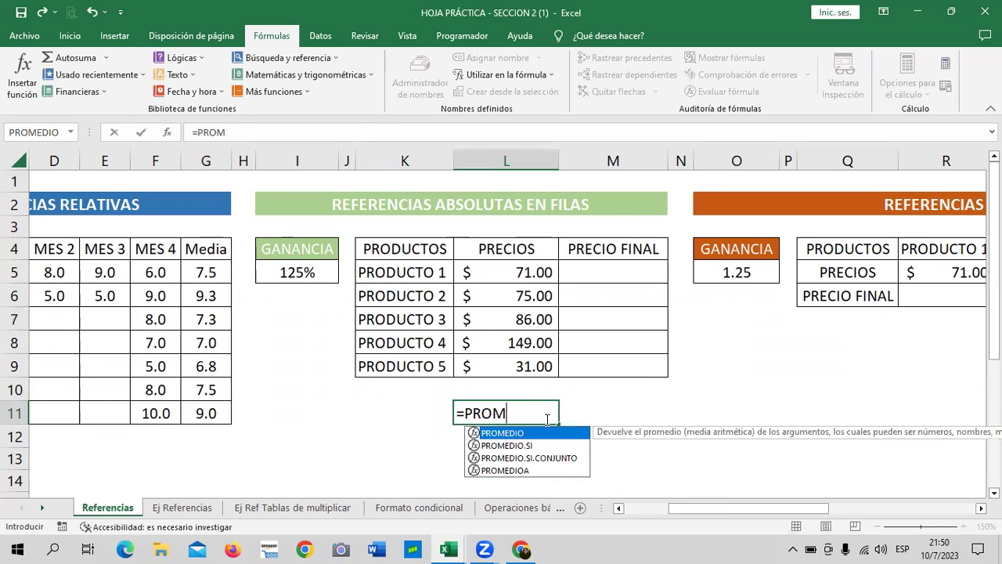
pyautogui.press('Tab')
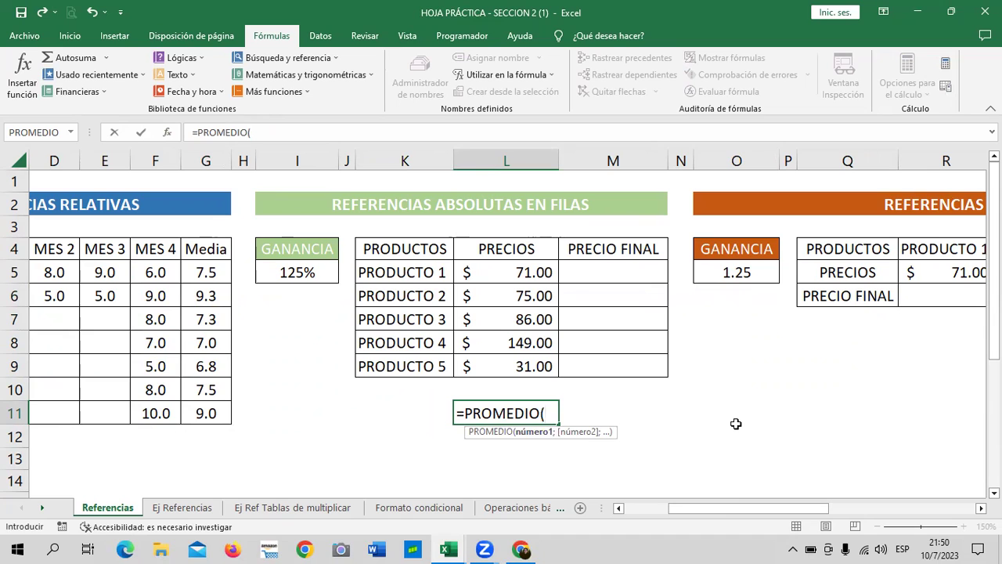
pyautogui.press('BackSpace')
pyautogui.press('BackSpace')
pyautogui.press('BackSpace')
pyautogui.press('BackSpace')
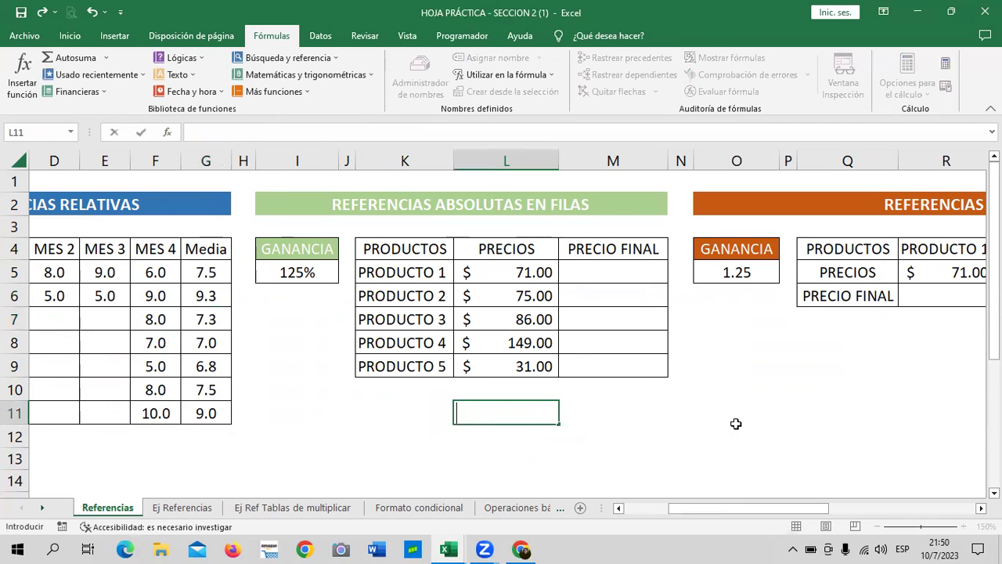
pyautogui.press('Return')
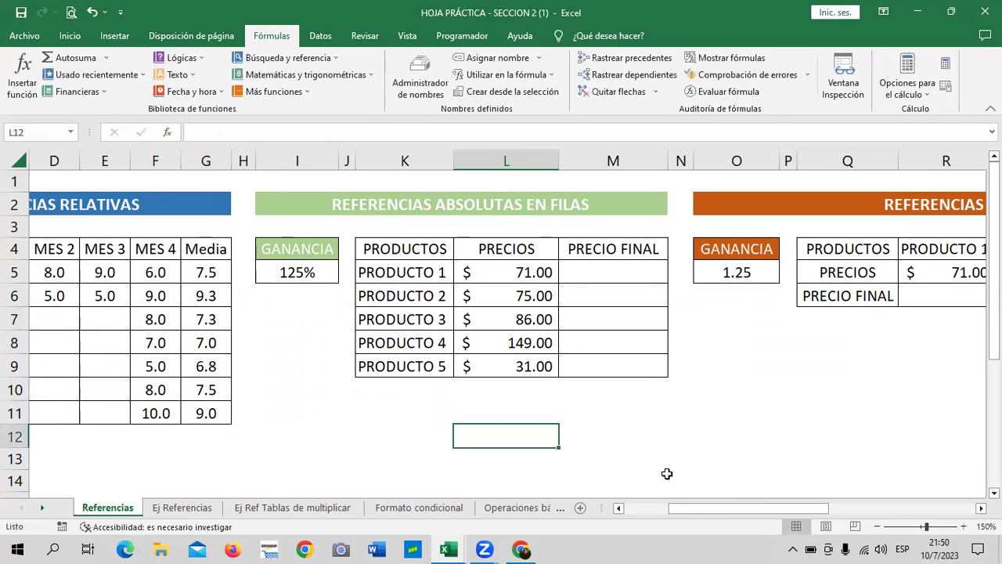
pyautogui.moveTo(710, 508); pyautogui.dragTo(666, 508)
# Change G5's formula to =PROMEDIO(C5:F5) so it averages MES 1 through MES 4
pyautogui.click(392, 272)
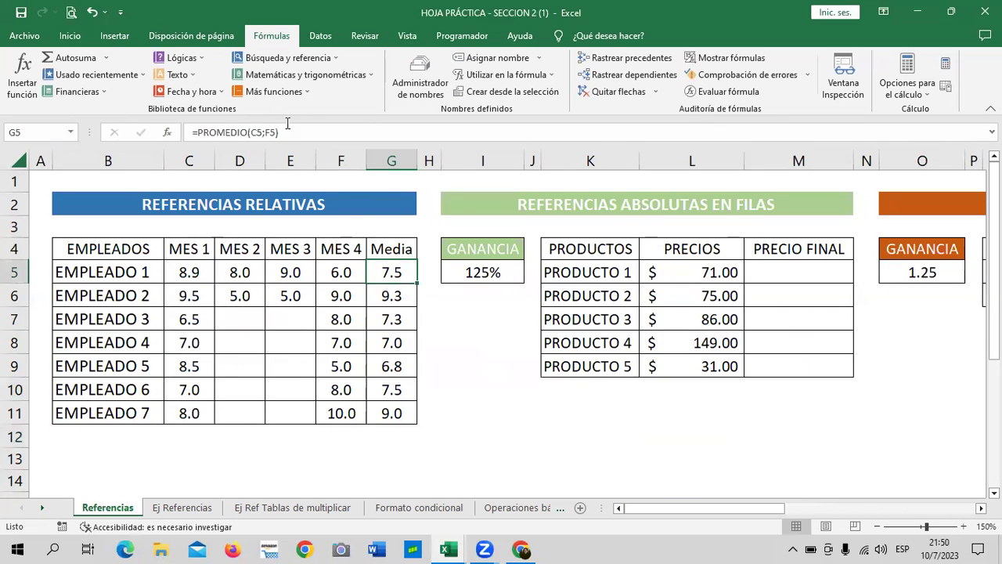
pyautogui.click(283, 132)
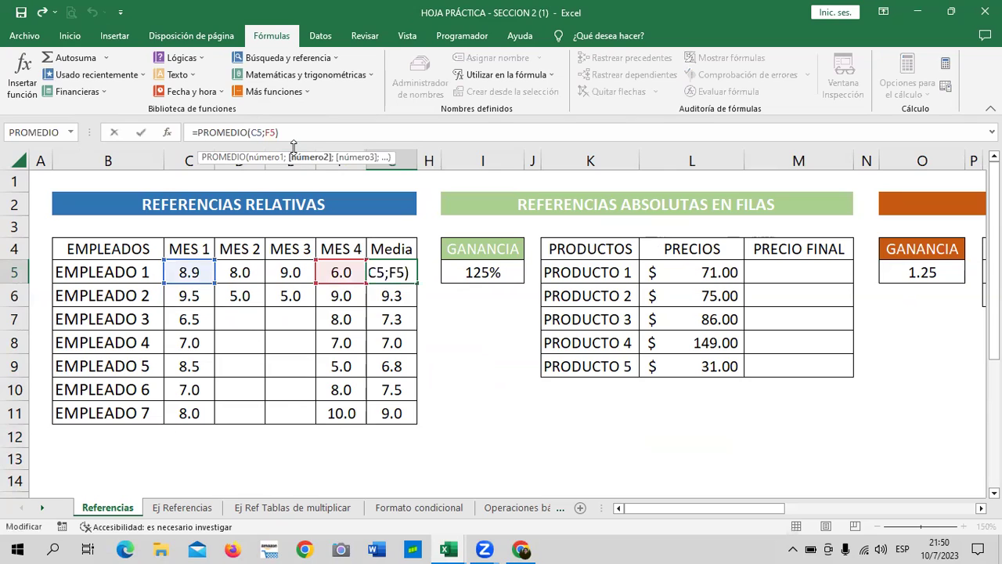
pyautogui.press('BackSpace')
pyautogui.press('BackSpace')
pyautogui.press('BackSpace')
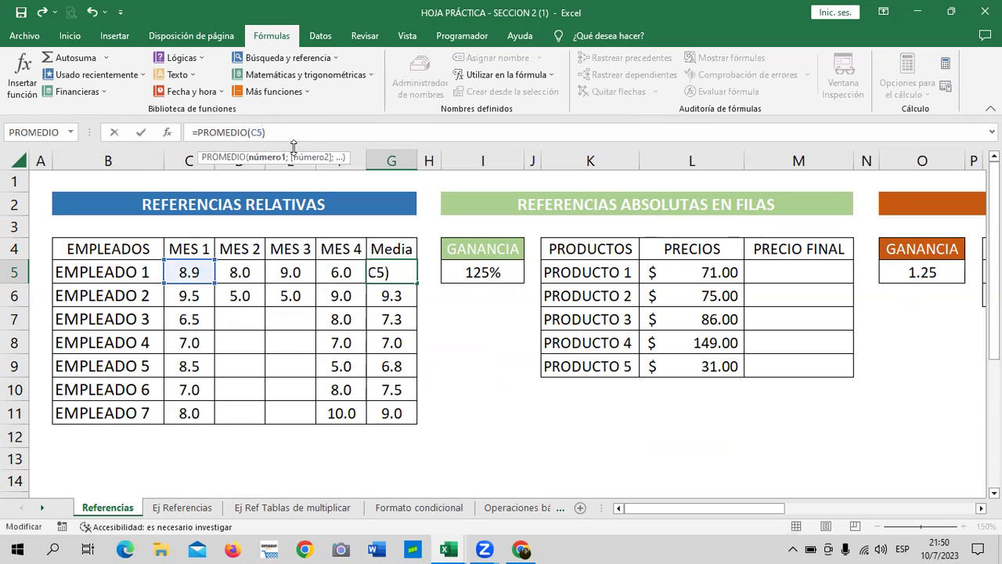
pyautogui.write(':')
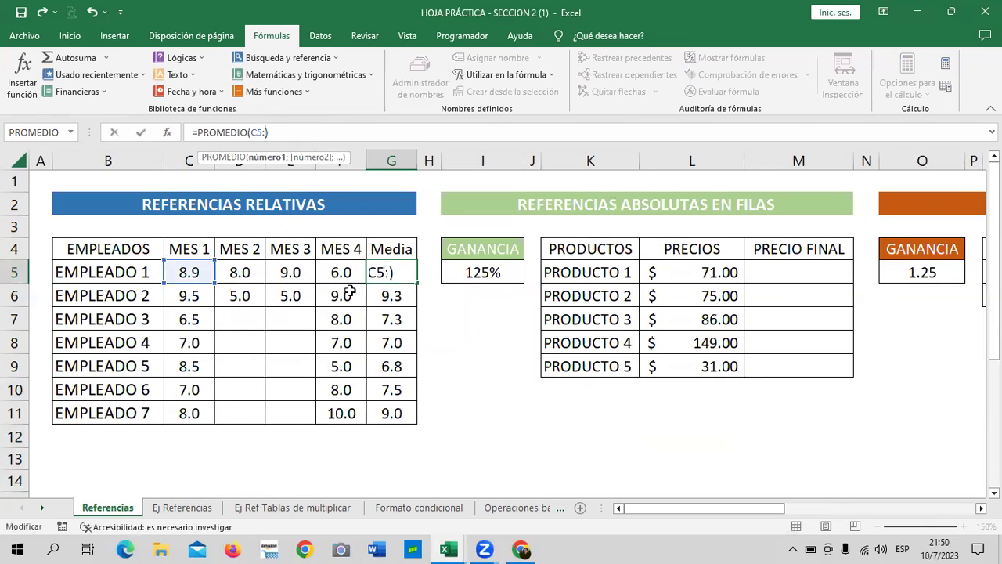
pyautogui.click(342, 271)
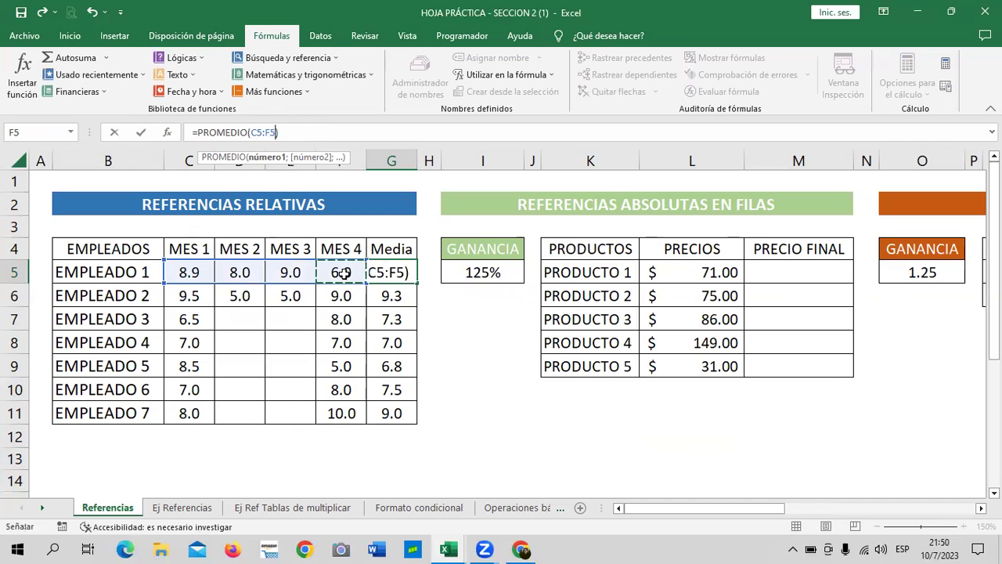
pyautogui.press('Return')
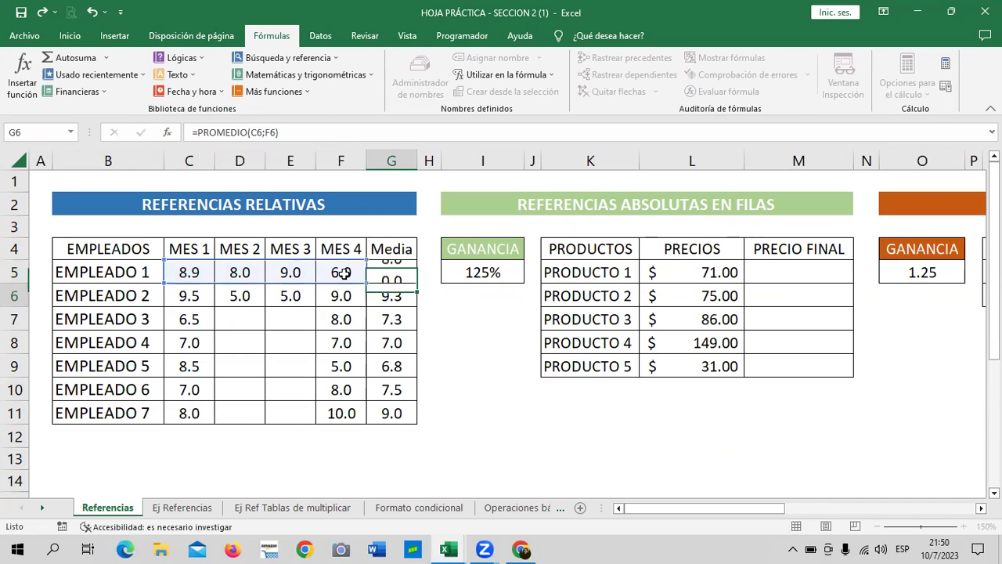
pyautogui.click(403, 270)
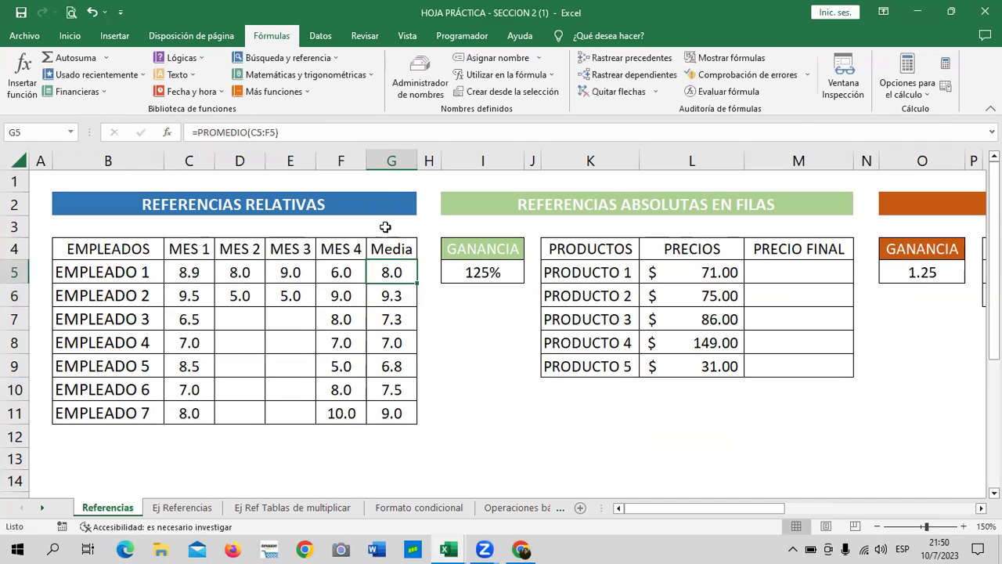
pyautogui.click(376, 130)
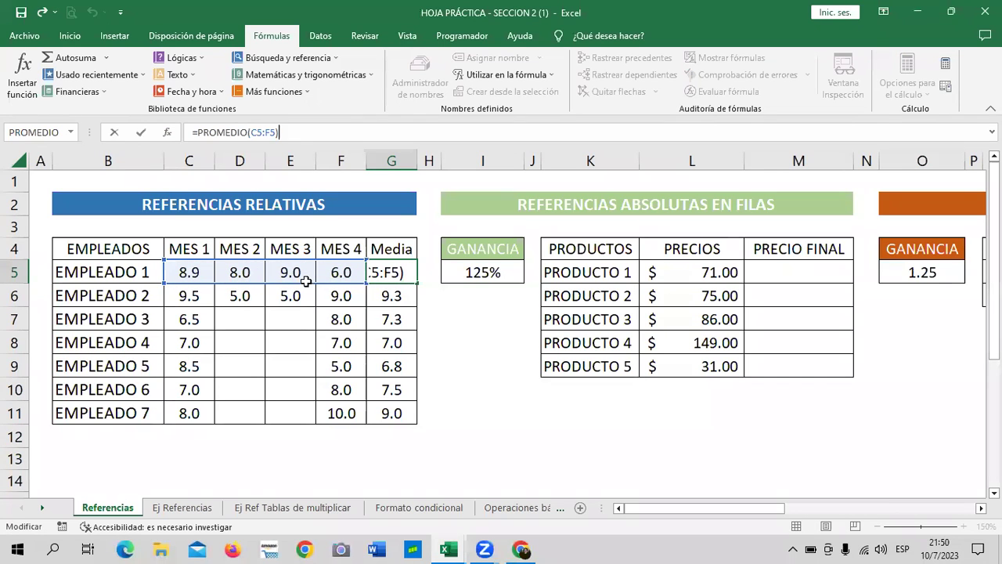
pyautogui.click(402, 270)
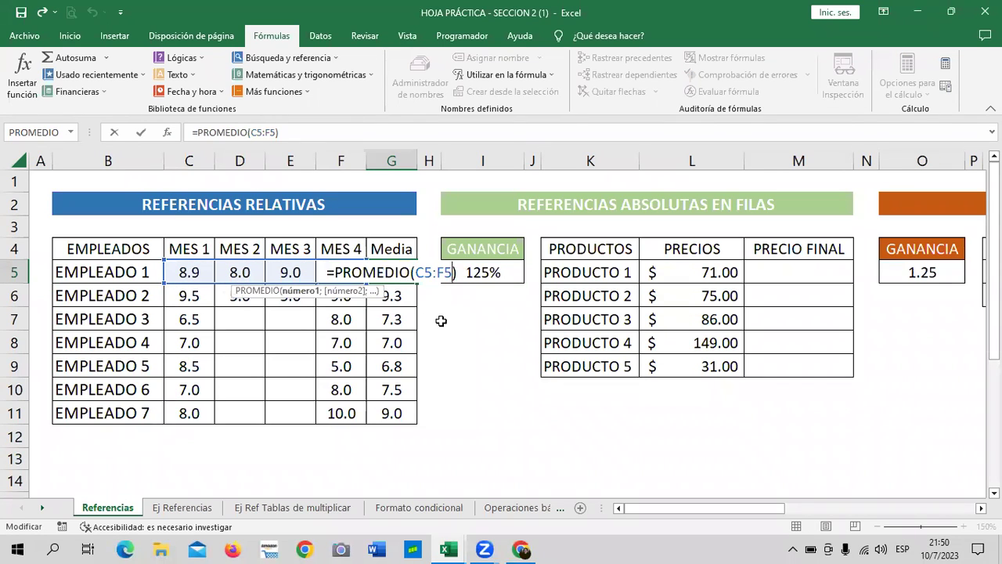
pyautogui.press('Return')
# Fill the C5:F5 average down to G11 and check the copies in G7 and G9
pyautogui.click(391, 270)
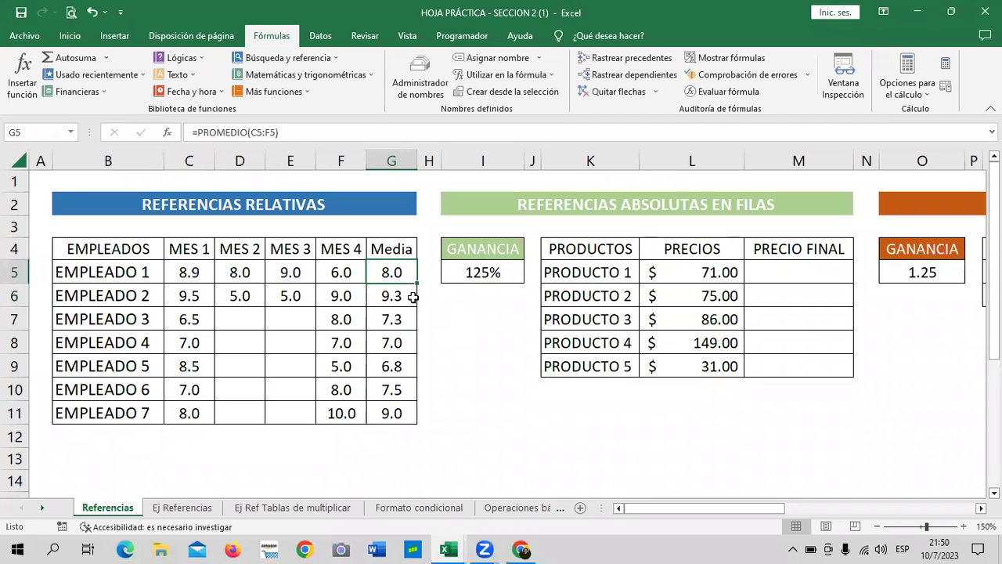
pyautogui.moveTo(418, 284); pyautogui.dragTo(415, 418)
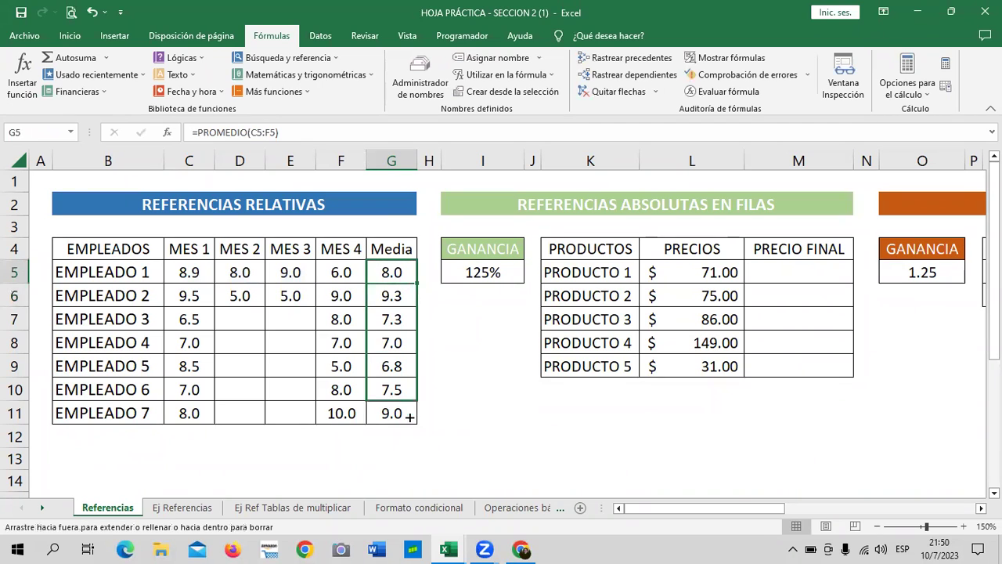
pyautogui.click(401, 317)
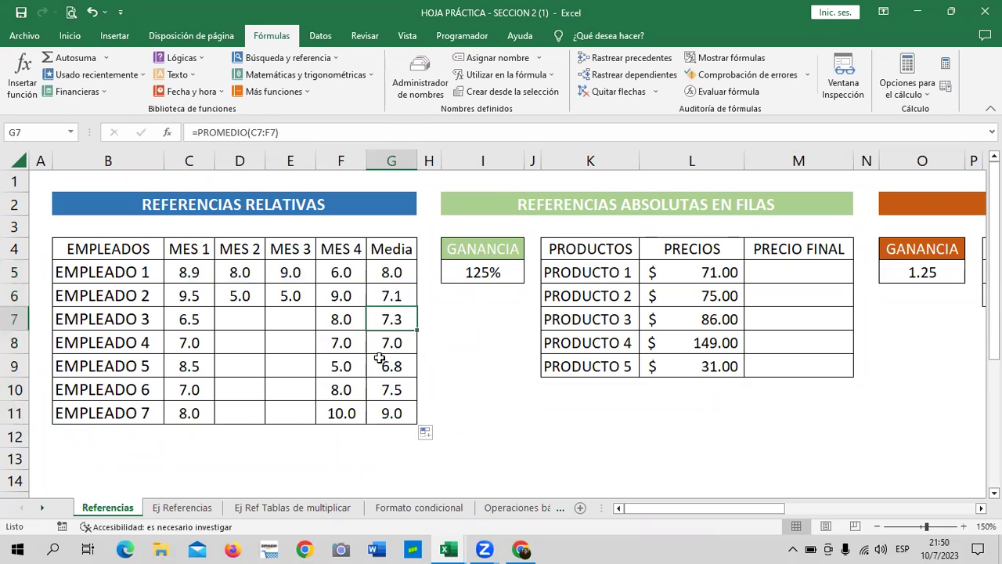
pyautogui.click(381, 362)
# Enter 5 as EMPLEADO 3's MES 2 score in D7
pyautogui.click(244, 313)
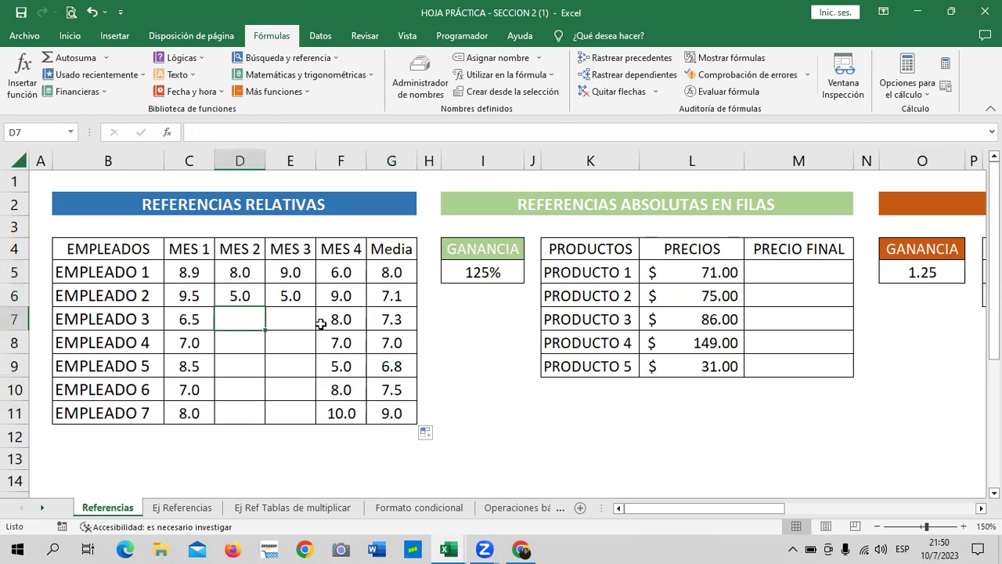
pyautogui.write('5')
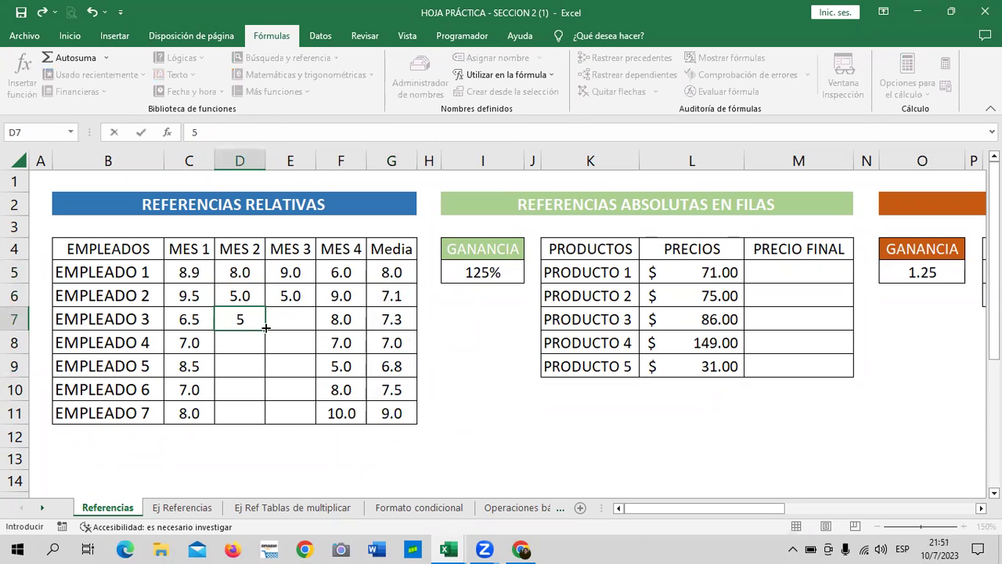
pyautogui.press('Return')
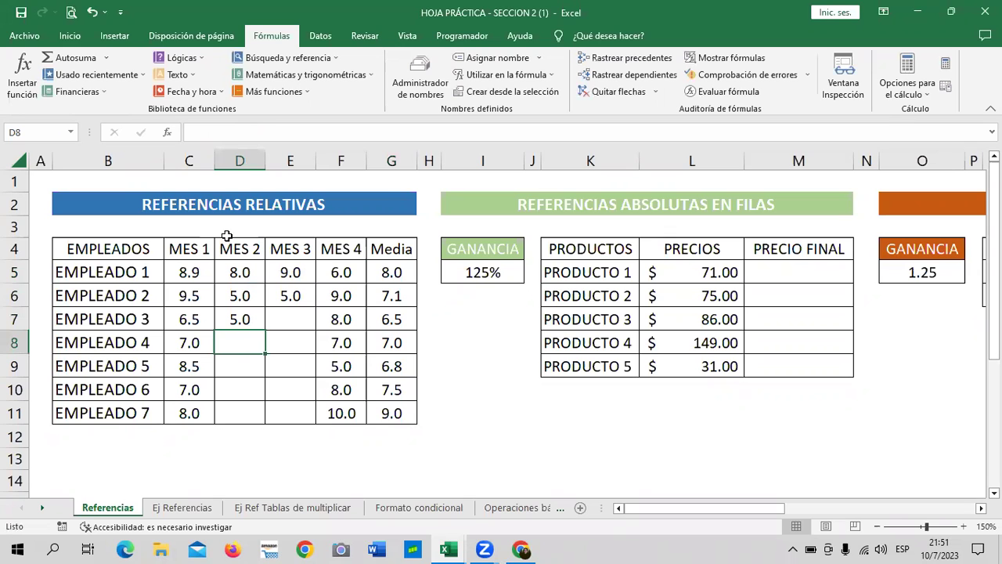
pyautogui.moveTo(757, 506)
pyautogui.mouseDown()
pyautogui.moveTo(814, 508)
pyautogui.moveTo(756, 508)
pyautogui.mouseUp()
# Enter =L5*I5 in M5 so PRODUCTO 1's $71.00 price times 125% gives $88.75
pyautogui.moveTo(700, 508); pyautogui.dragTo(730, 515)
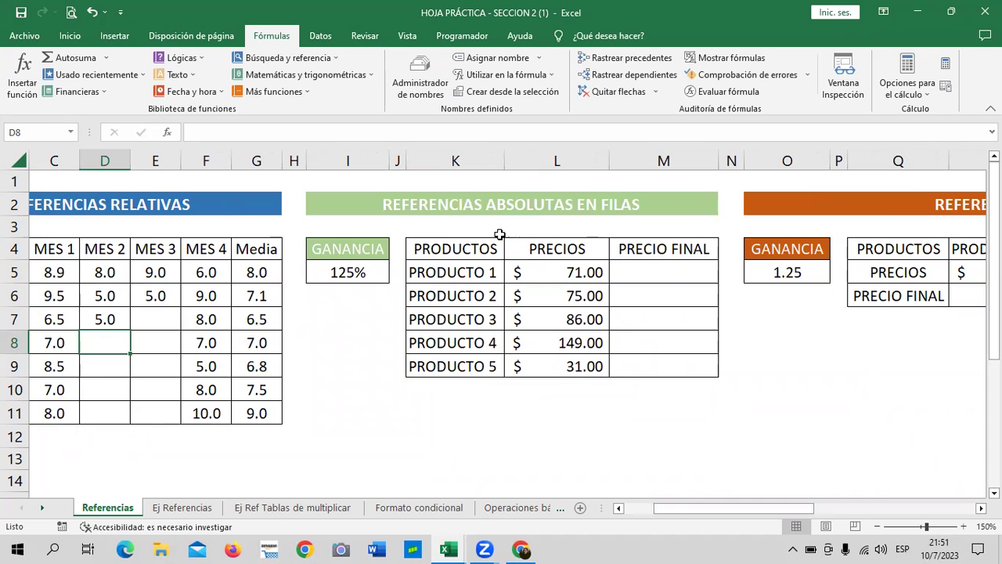
pyautogui.click(379, 273)
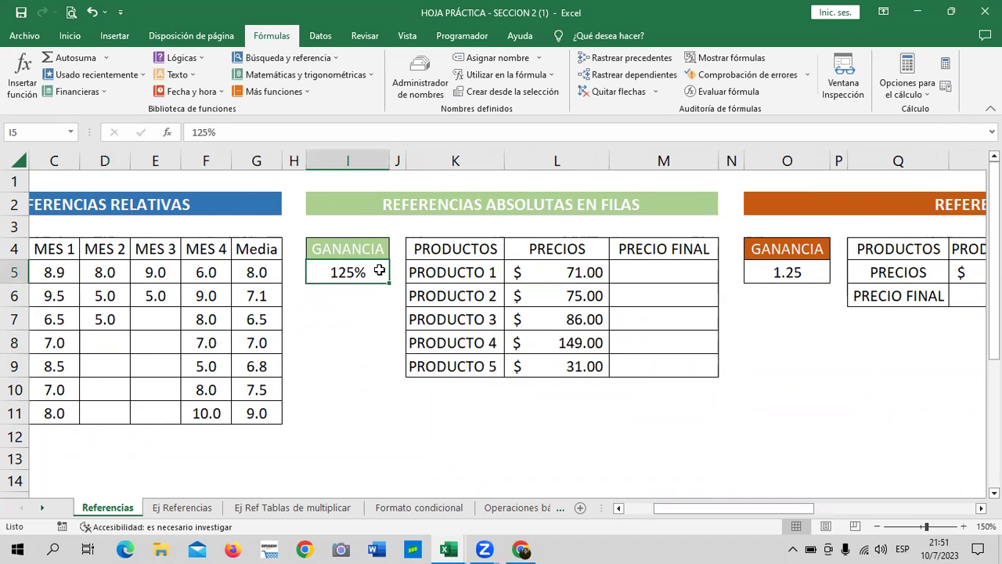
pyautogui.click(660, 268)
pyautogui.write('=')
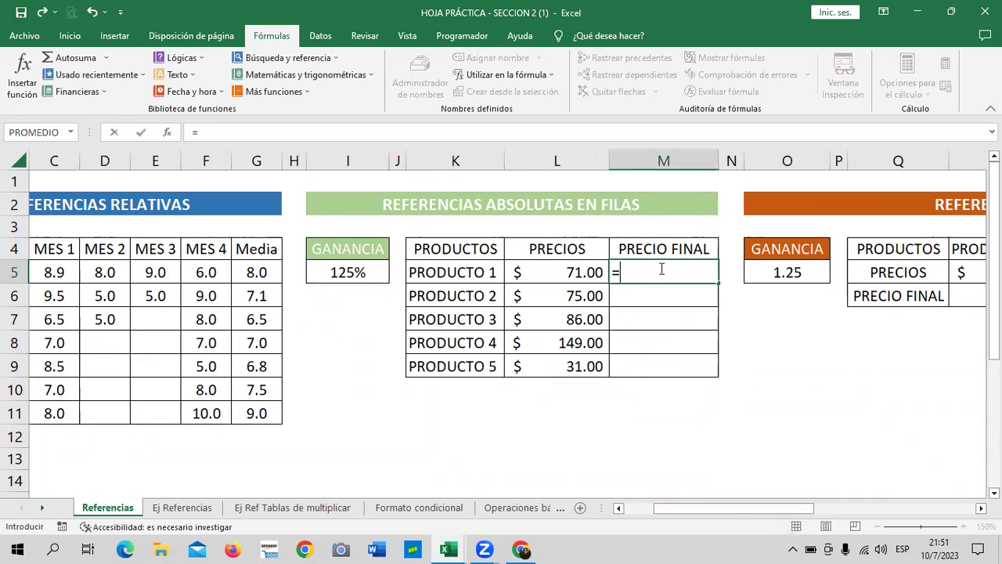
pyautogui.click(569, 272)
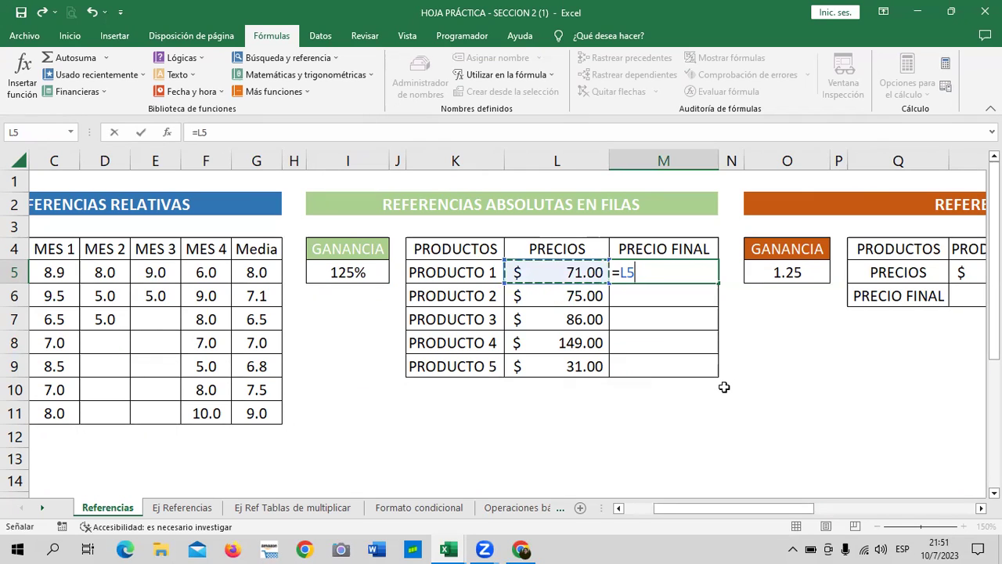
pyautogui.write('*')
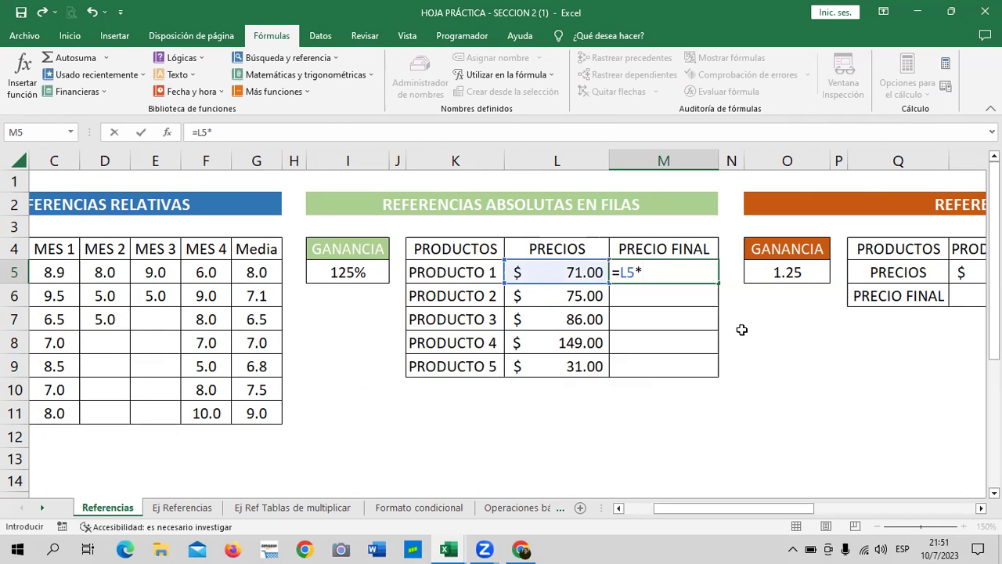
pyautogui.click(347, 271)
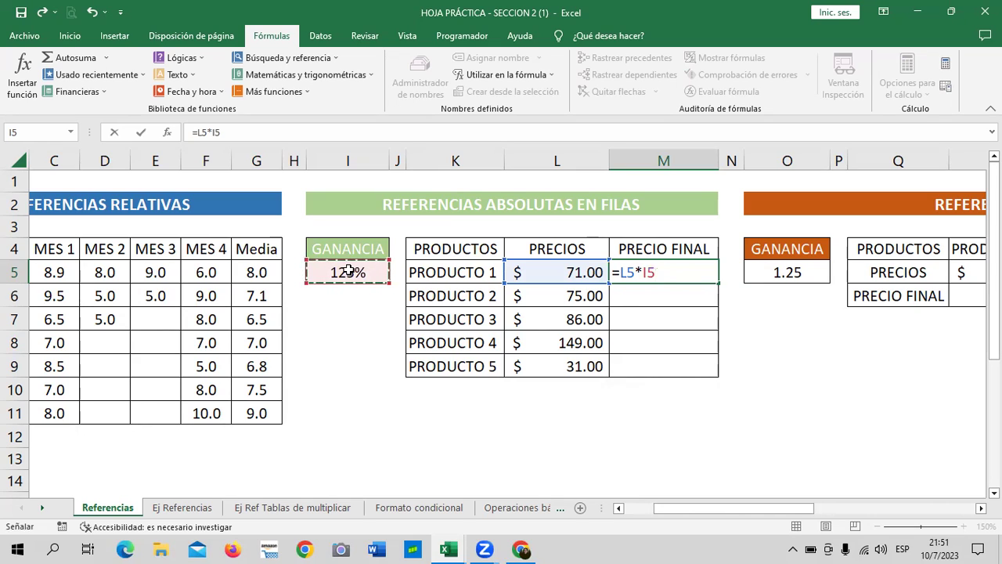
pyautogui.press('Return')
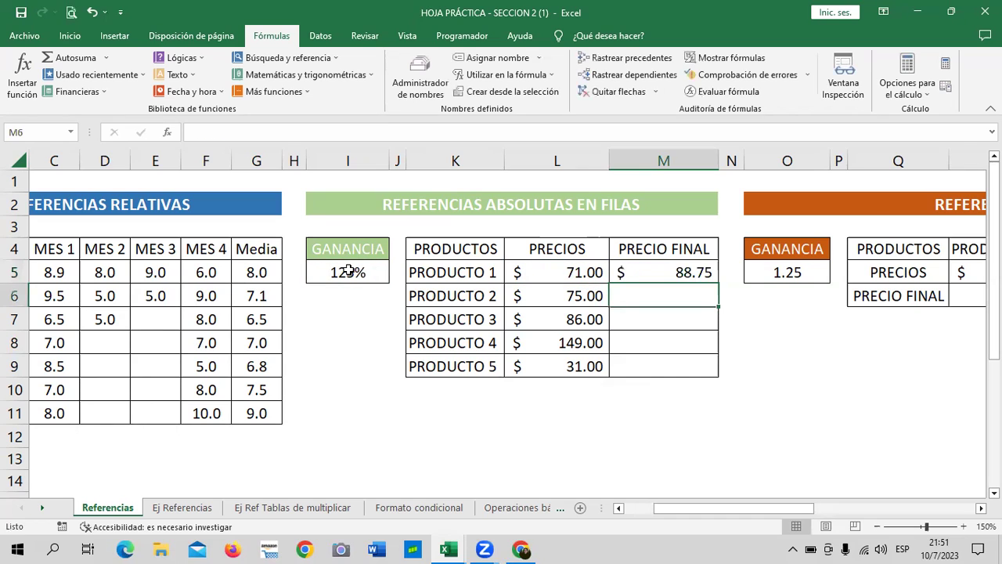
pyautogui.click(683, 270)
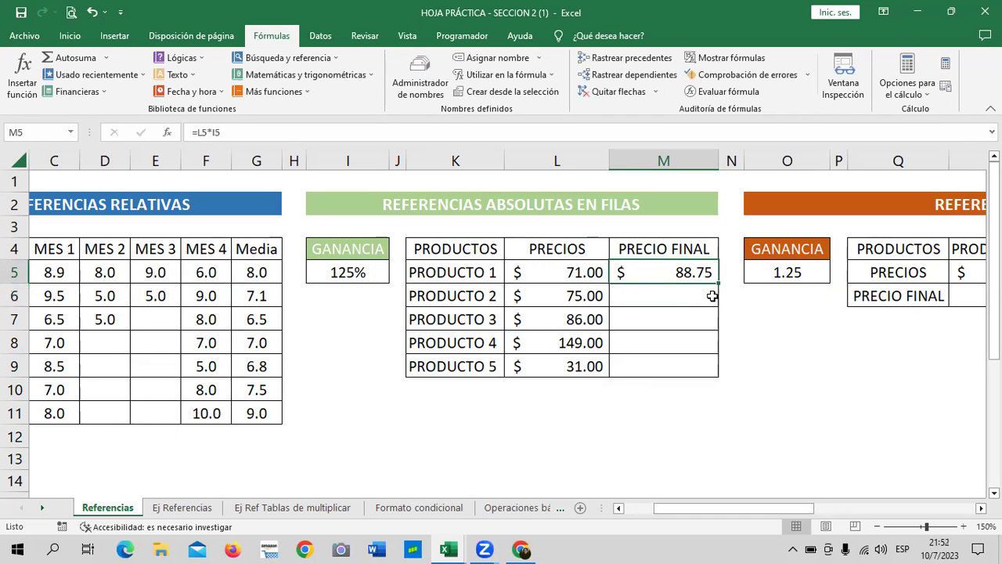
pyautogui.moveTo(717, 284); pyautogui.dragTo(714, 376)
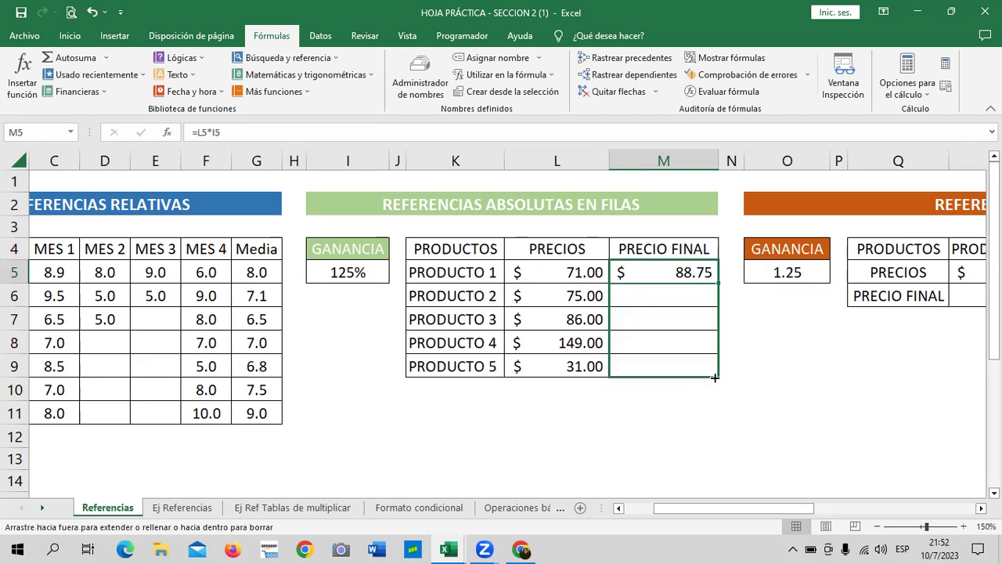
pyautogui.click(756, 369)
pyautogui.click(665, 298)
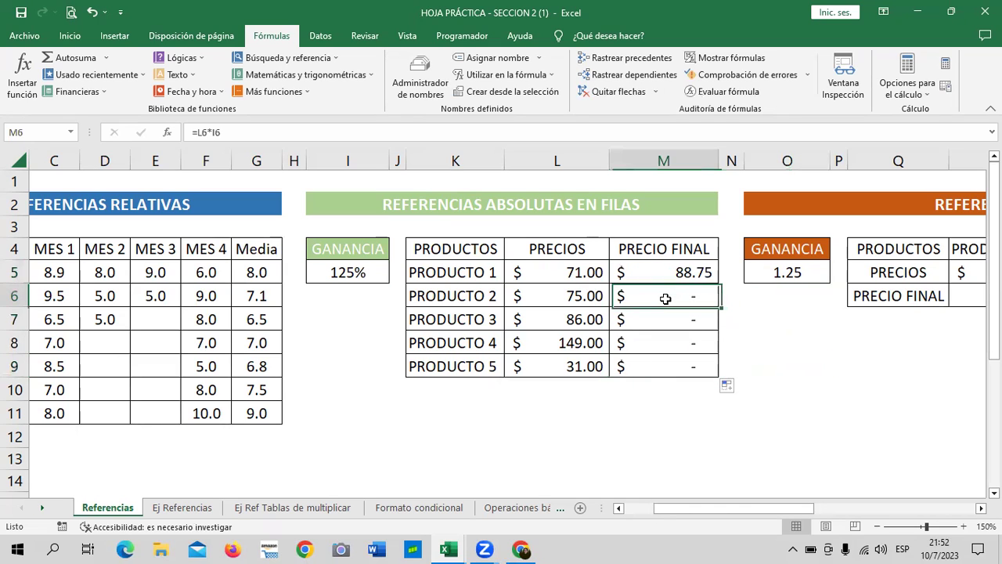
pyautogui.click(649, 313)
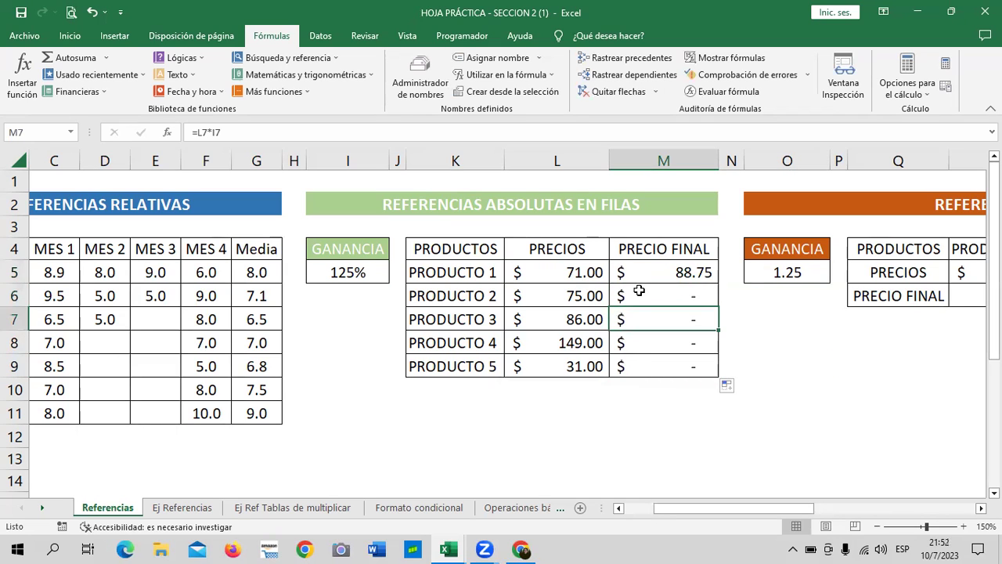
pyautogui.click(638, 291)
pyautogui.click(354, 130)
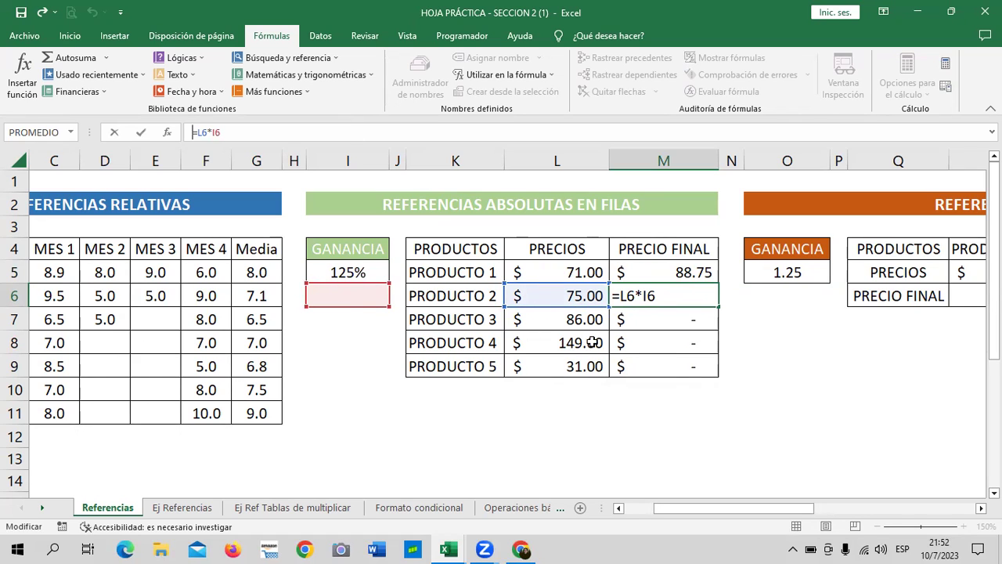
pyautogui.click(673, 368)
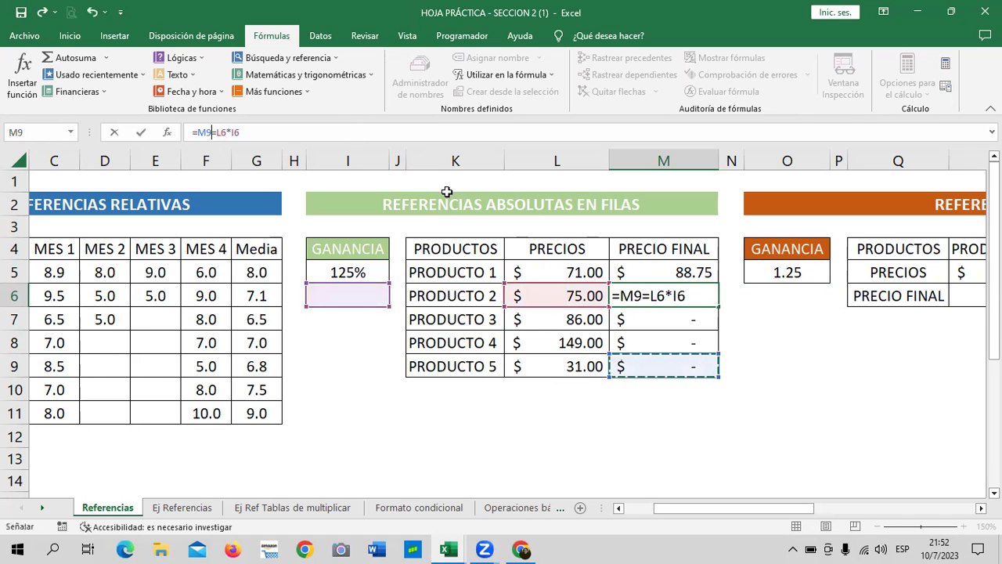
pyautogui.press('Return')
pyautogui.click(666, 287)
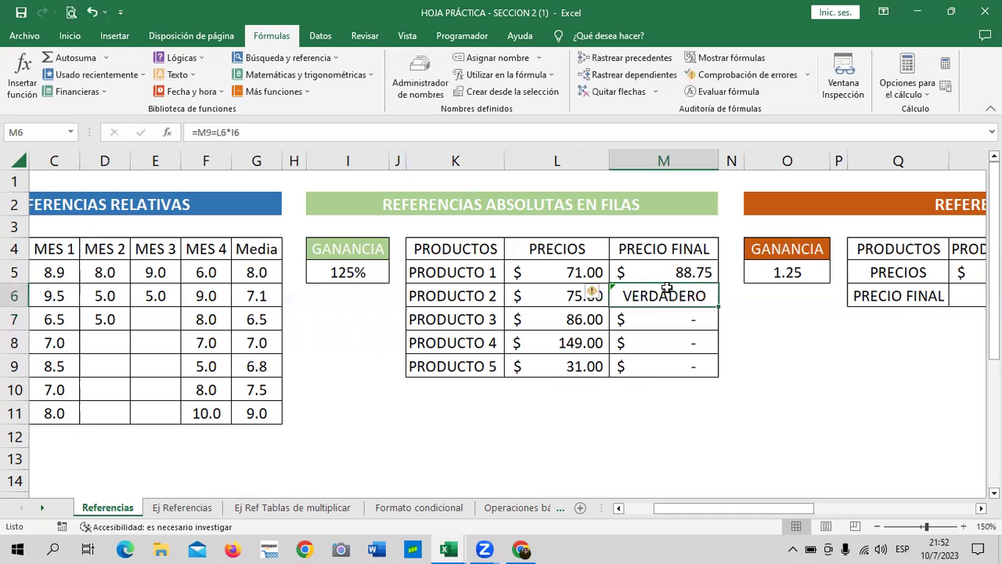
pyautogui.press('Delete')
pyautogui.click(747, 435)
pyautogui.click(675, 365)
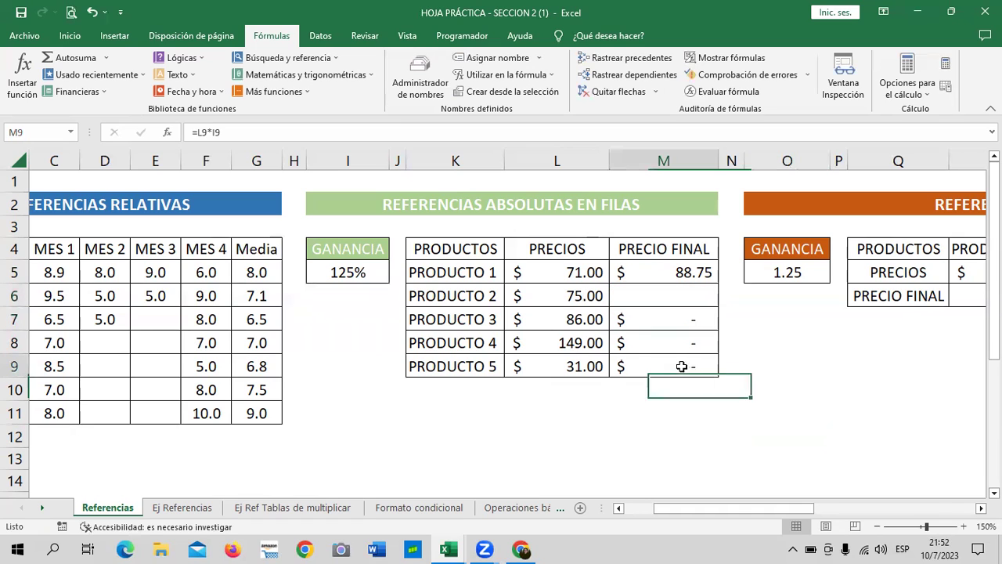
pyautogui.click(315, 133)
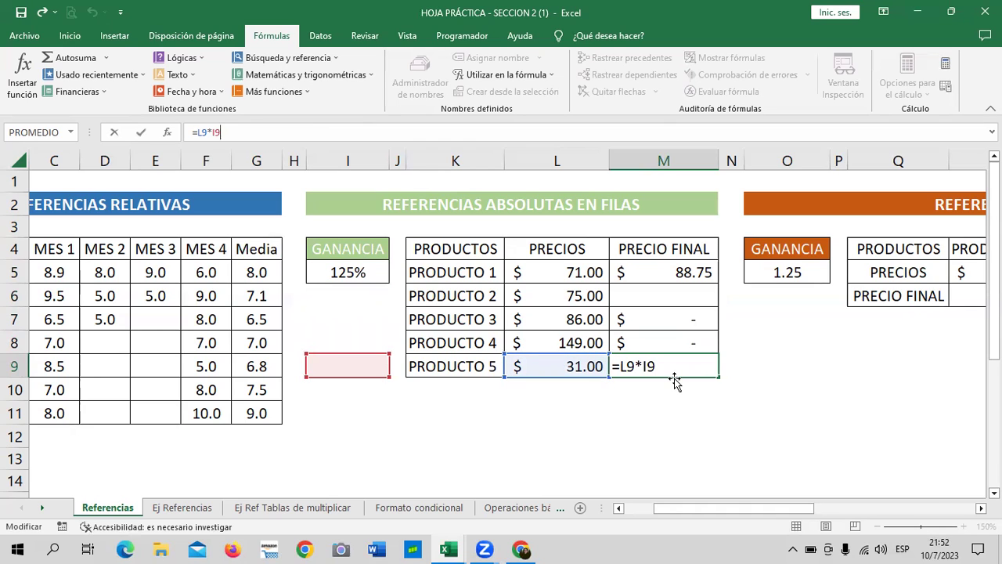
pyautogui.press('Return')
pyautogui.moveTo(682, 289); pyautogui.dragTo(670, 364)
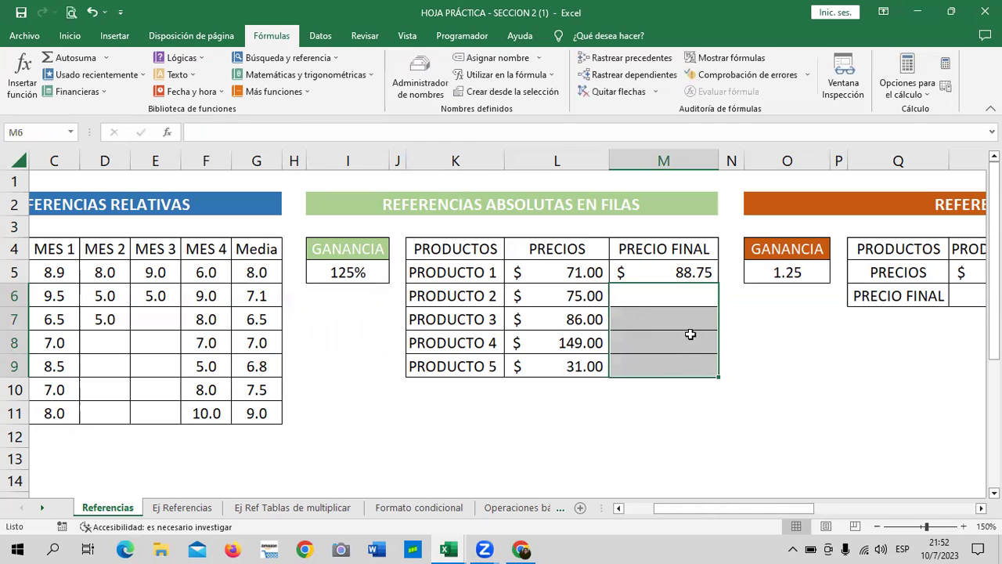
pyautogui.click(784, 373)
pyautogui.click(667, 283)
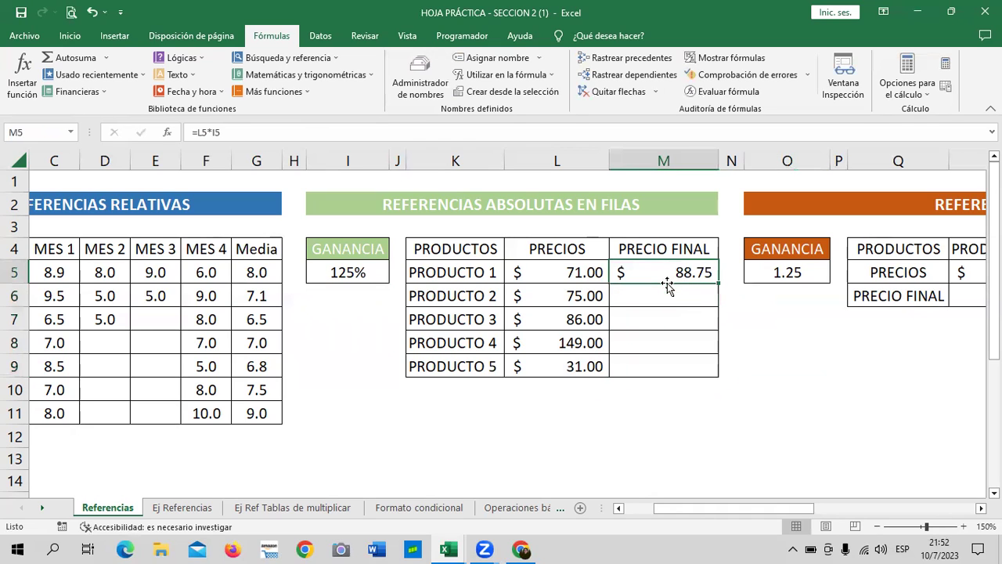
pyautogui.click(366, 271)
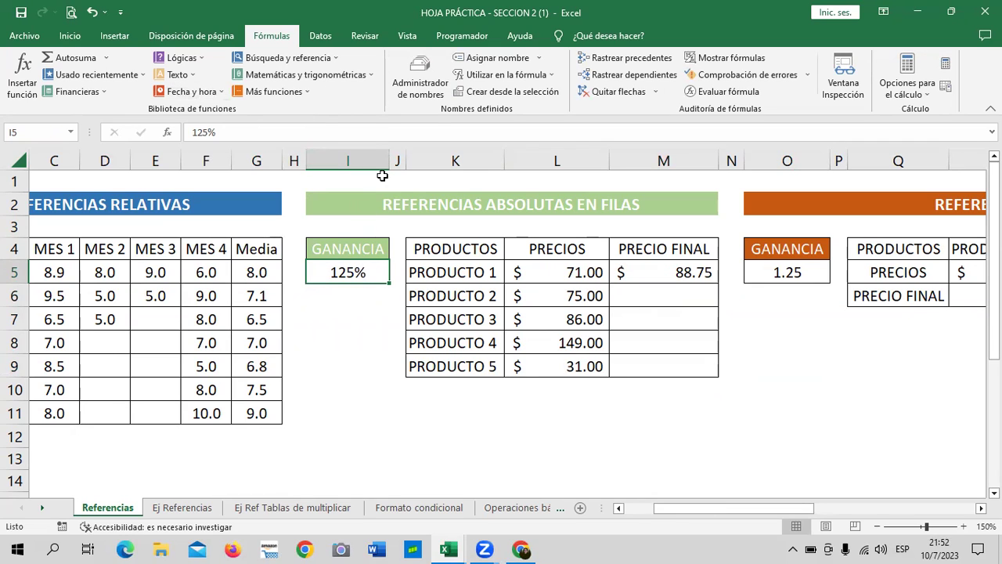
# Add a $ to M5's I5 reference and fill the formula down to PRODUCTO 5
pyautogui.click(626, 267)
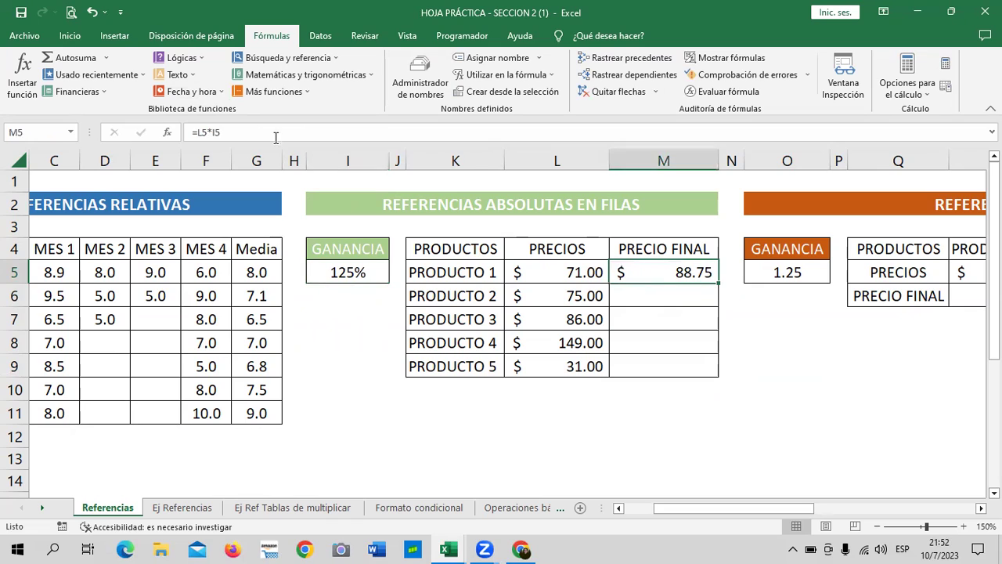
pyautogui.click(220, 131)
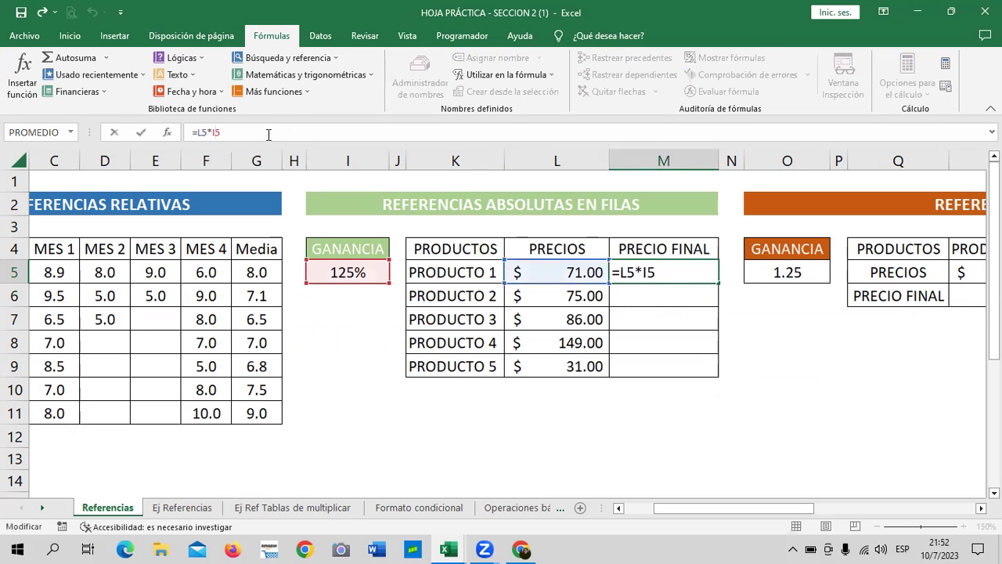
pyautogui.write('$')
pyautogui.press('Return')
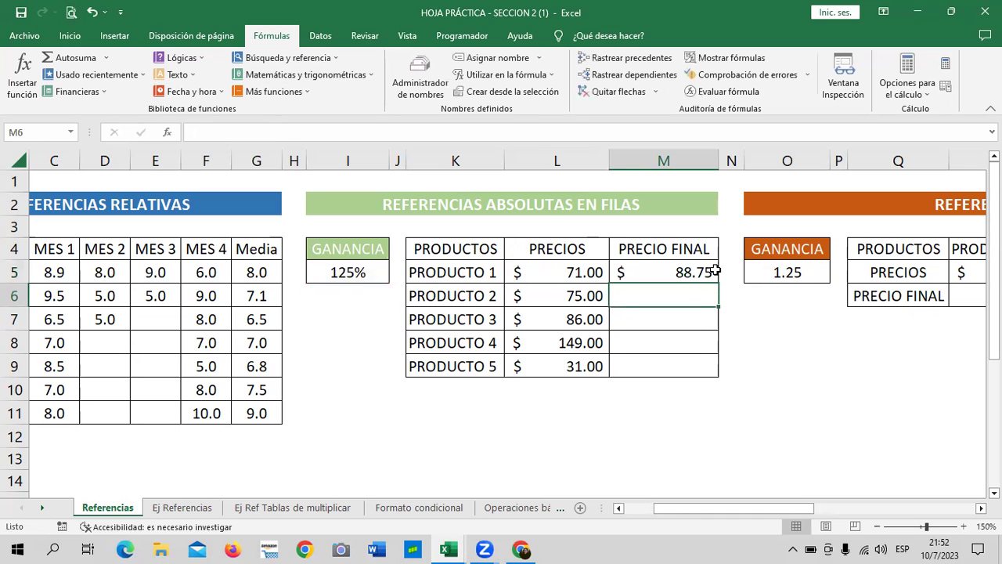
pyautogui.click(683, 272)
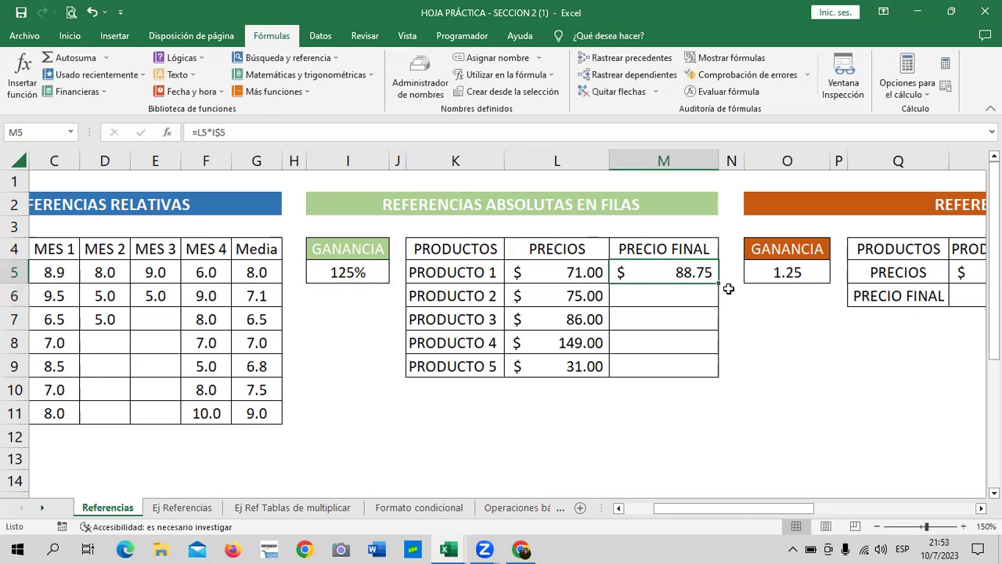
pyautogui.moveTo(718, 283); pyautogui.dragTo(715, 376)
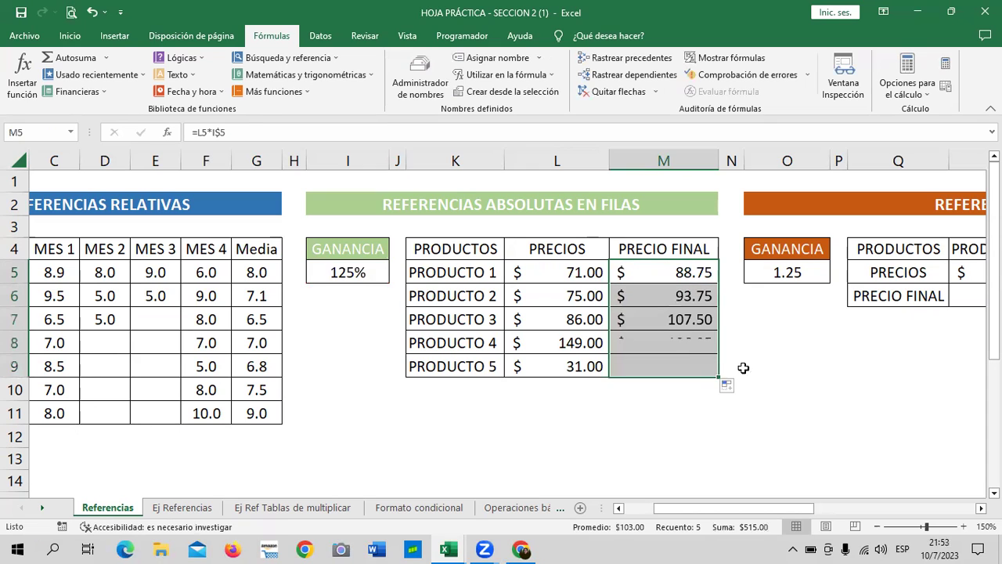
# Check the copied PRECIO FINAL formulas for PRODUCTOS 5, 4 and 3
pyautogui.click(767, 364)
pyautogui.click(683, 361)
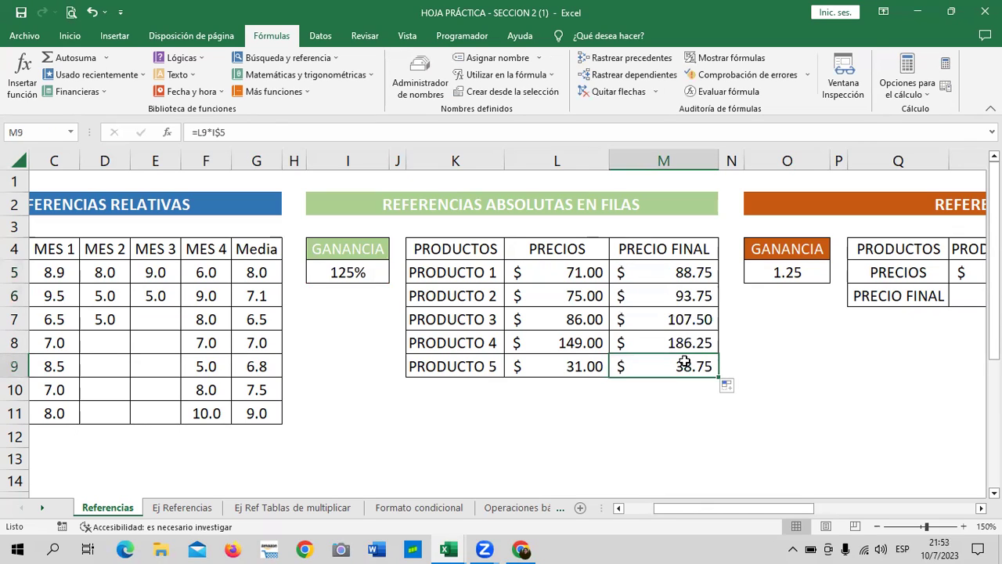
pyautogui.click(662, 337)
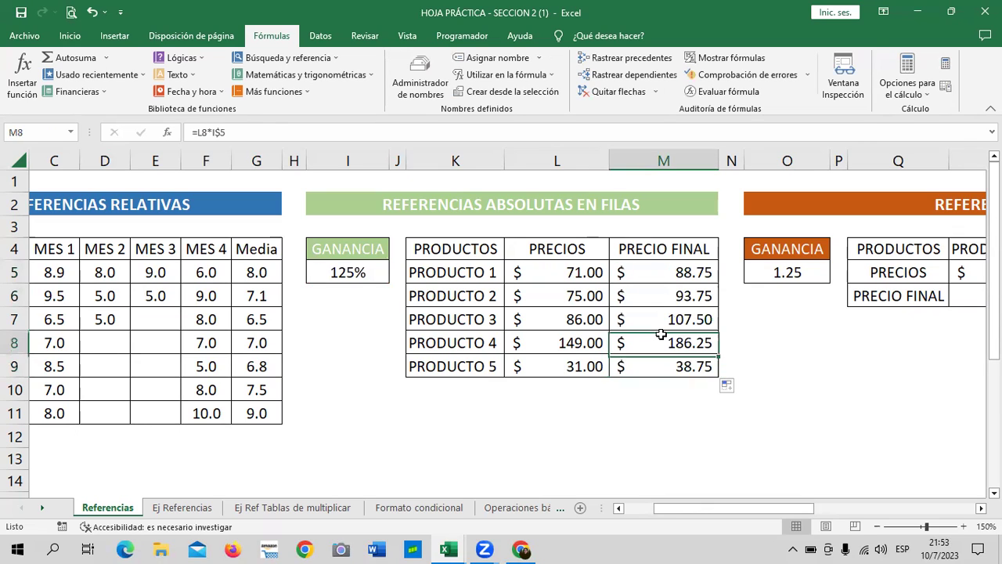
pyautogui.click(658, 313)
pyautogui.click(656, 296)
pyautogui.click(649, 273)
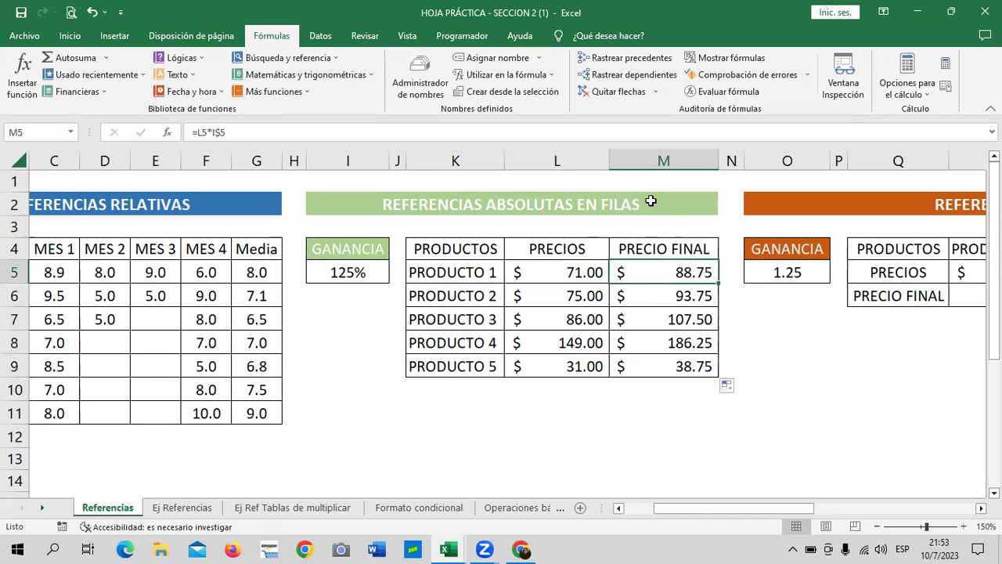
# Lock M5's formula as =L5*$I$5 and fill it down to M9
pyautogui.click(226, 131)
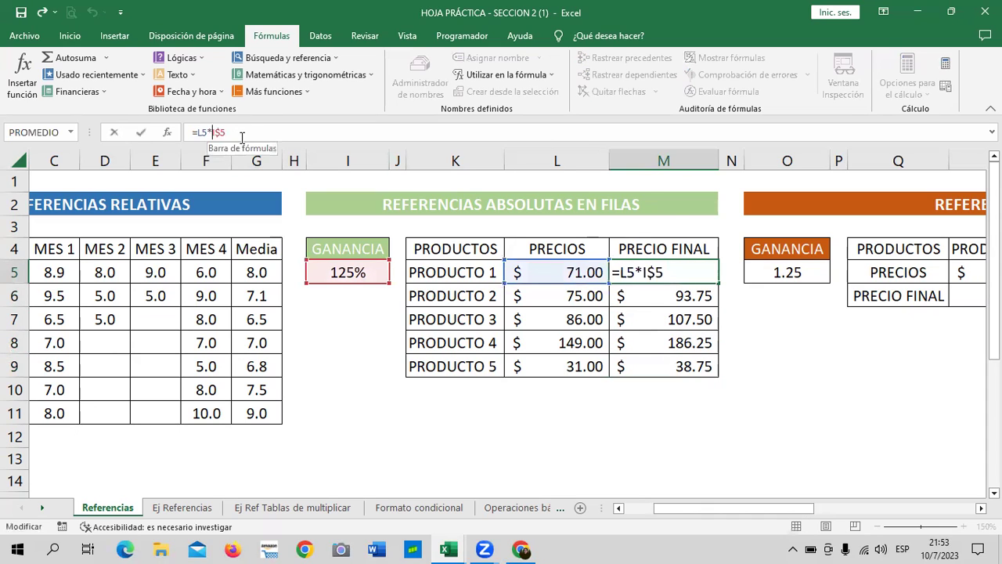
pyautogui.write('$')
pyautogui.press('Return')
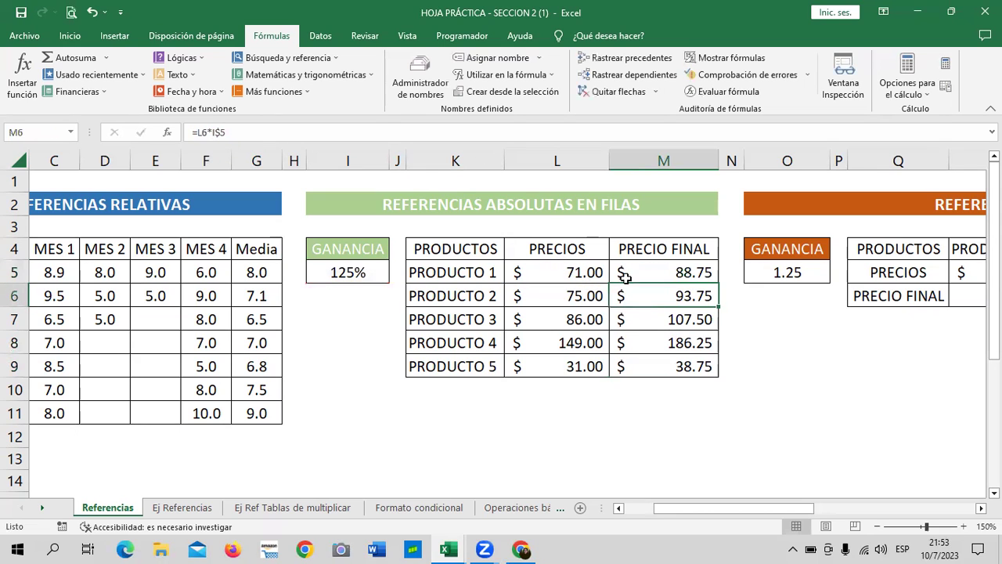
pyautogui.click(676, 274)
pyautogui.moveTo(721, 282); pyautogui.dragTo(721, 378)
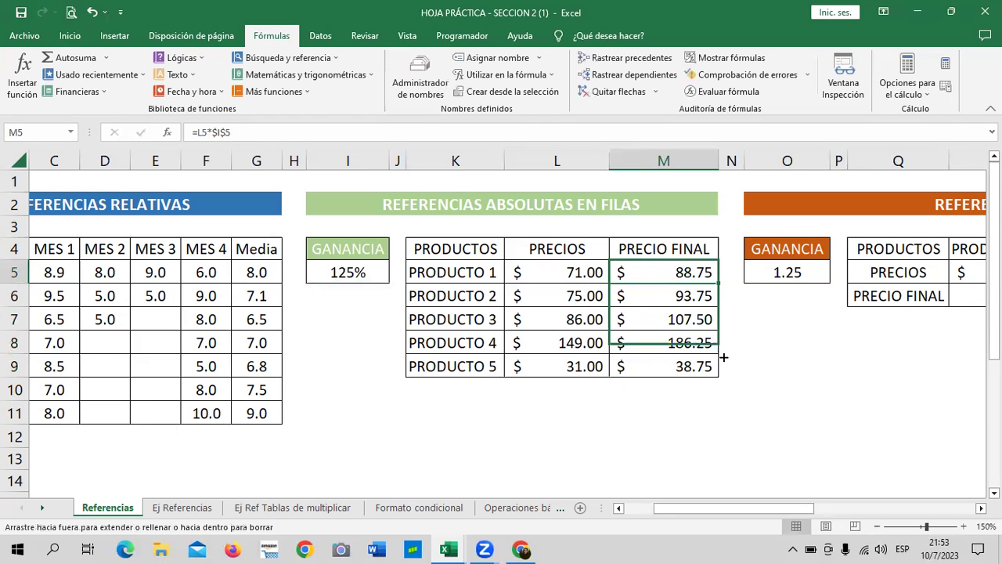
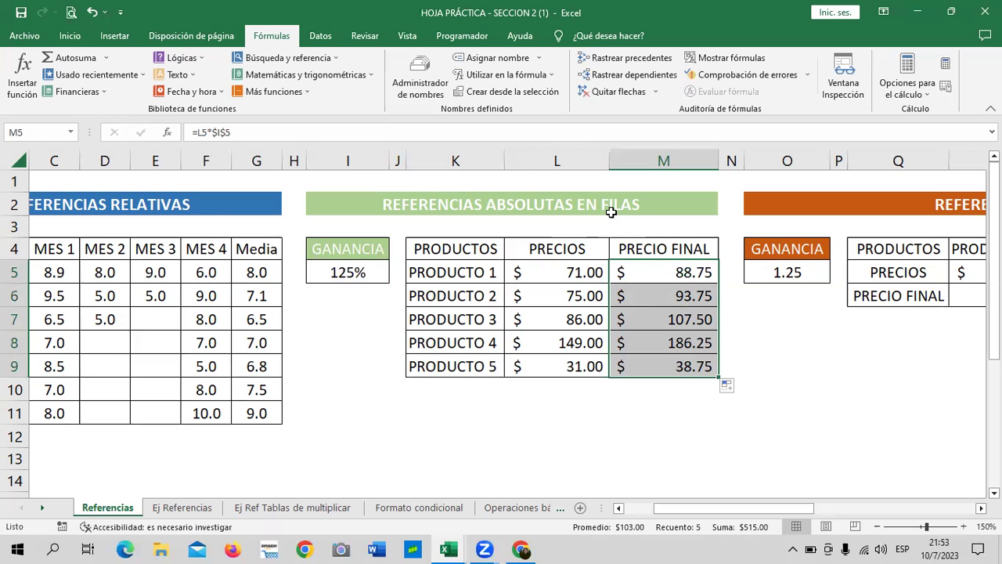
# Enter =R5*O5 in R6 so PRODUCTO 1's PRECIO FINAL shows $88.75
pyautogui.click(792, 418)
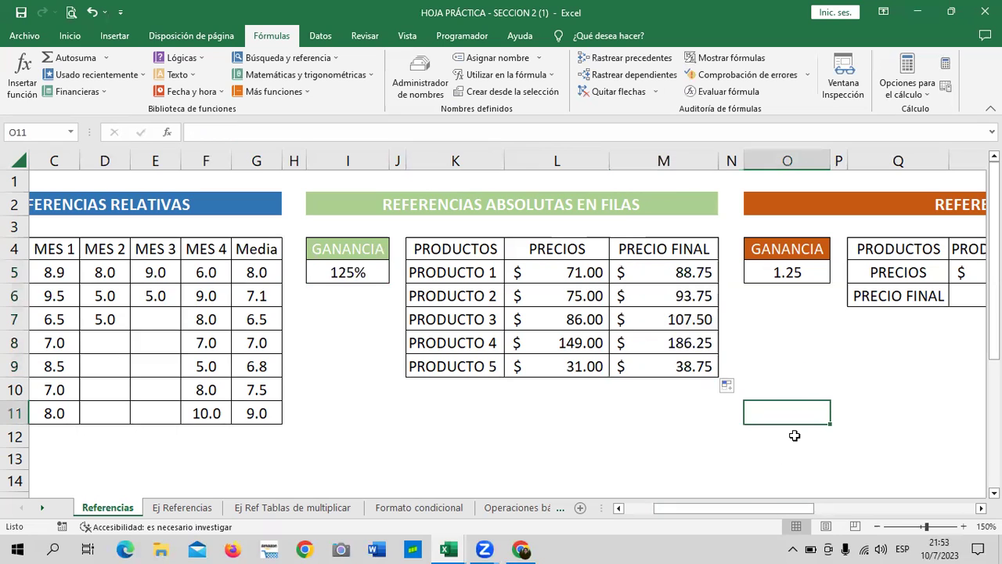
pyautogui.moveTo(753, 510); pyautogui.dragTo(883, 509)
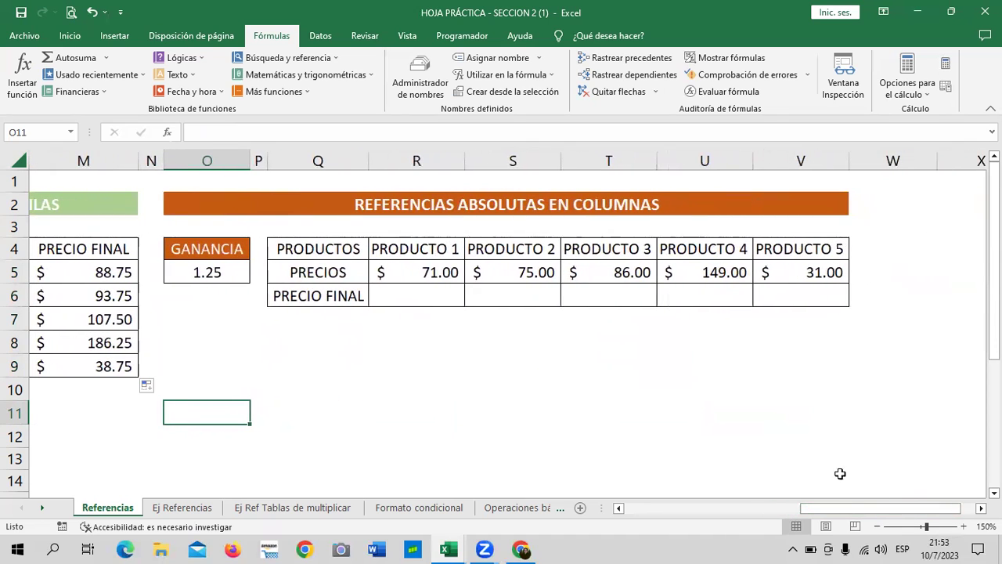
pyautogui.click(618, 508)
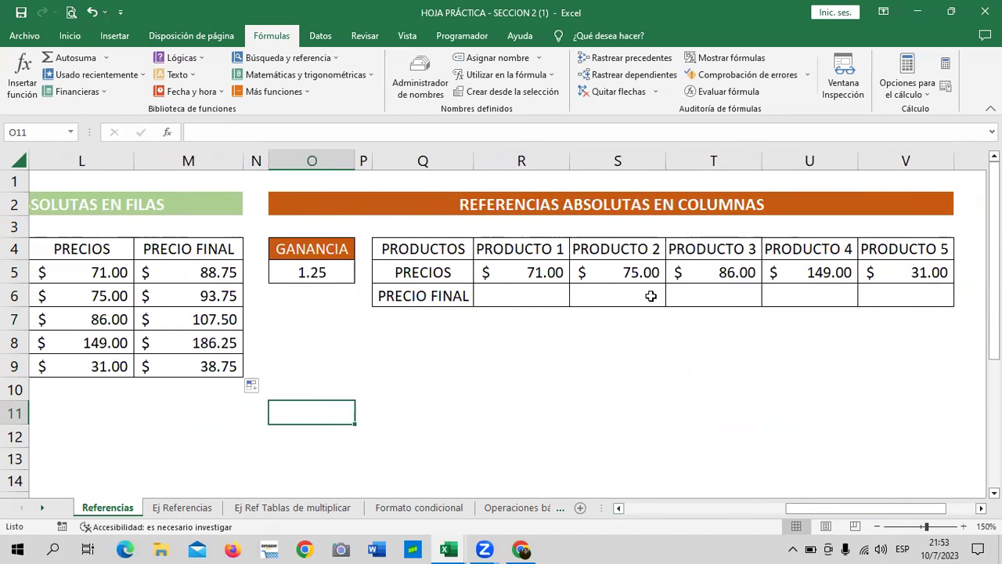
pyautogui.click(678, 353)
pyautogui.click(509, 298)
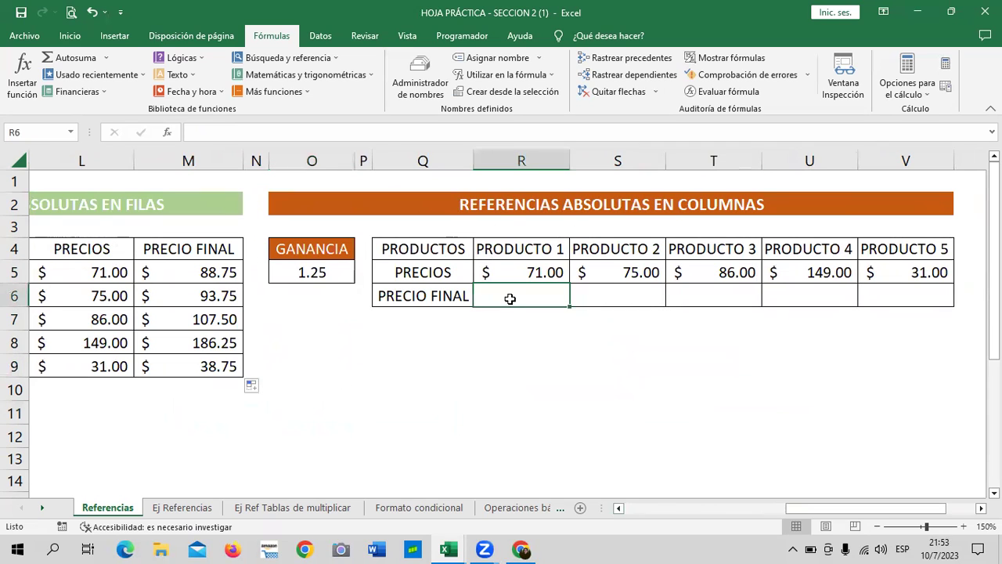
pyautogui.write('=')
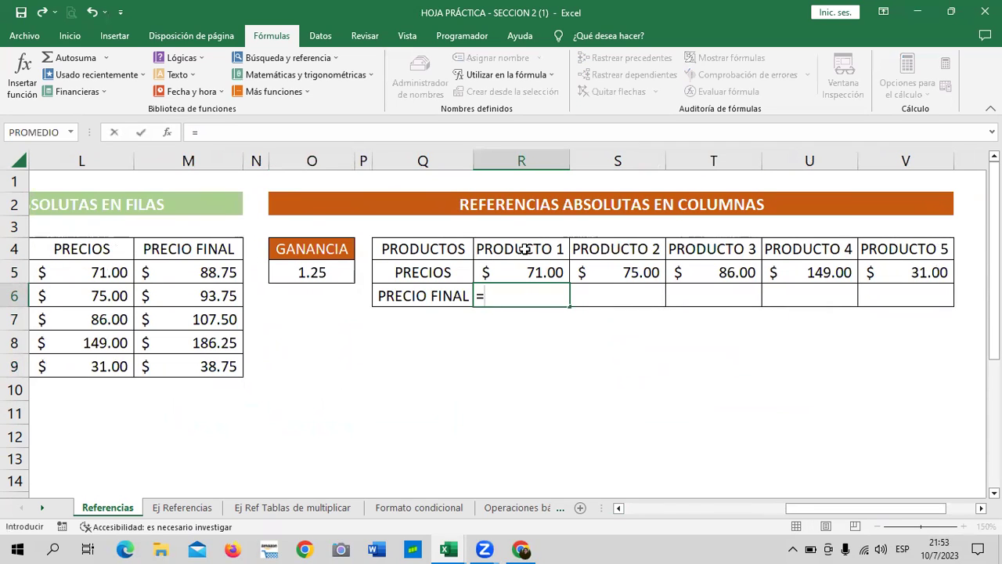
pyautogui.click(518, 267)
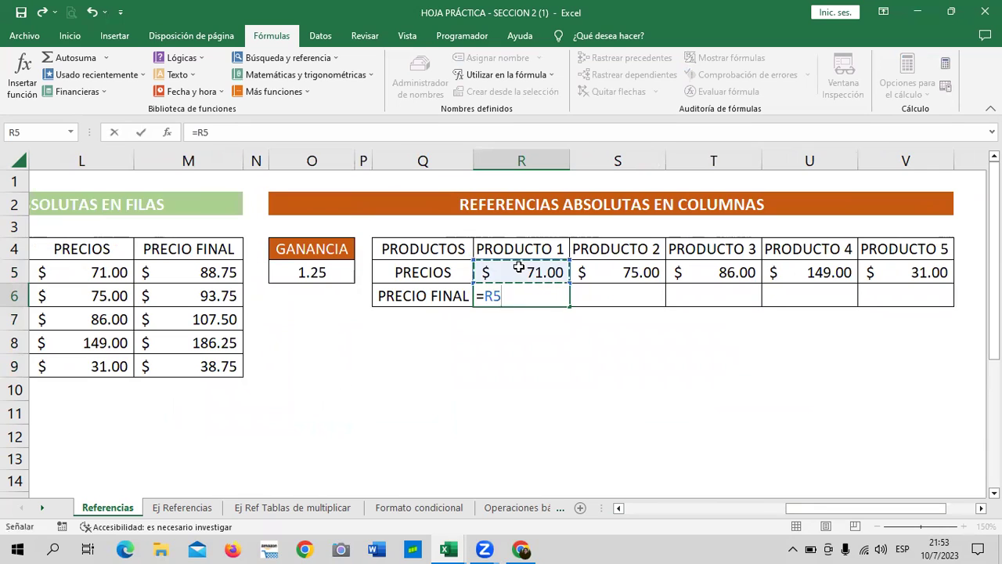
pyautogui.write('*')
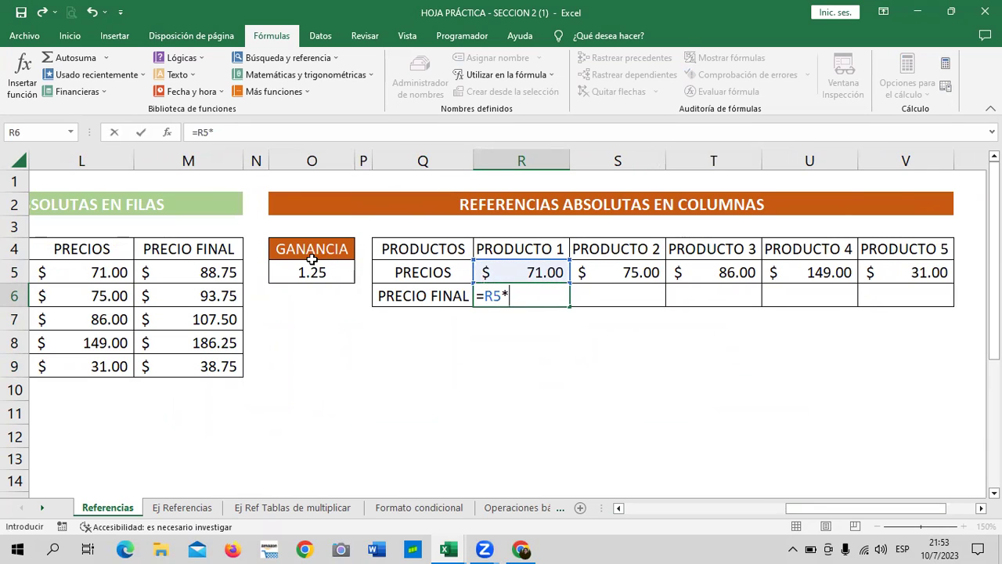
pyautogui.click(310, 272)
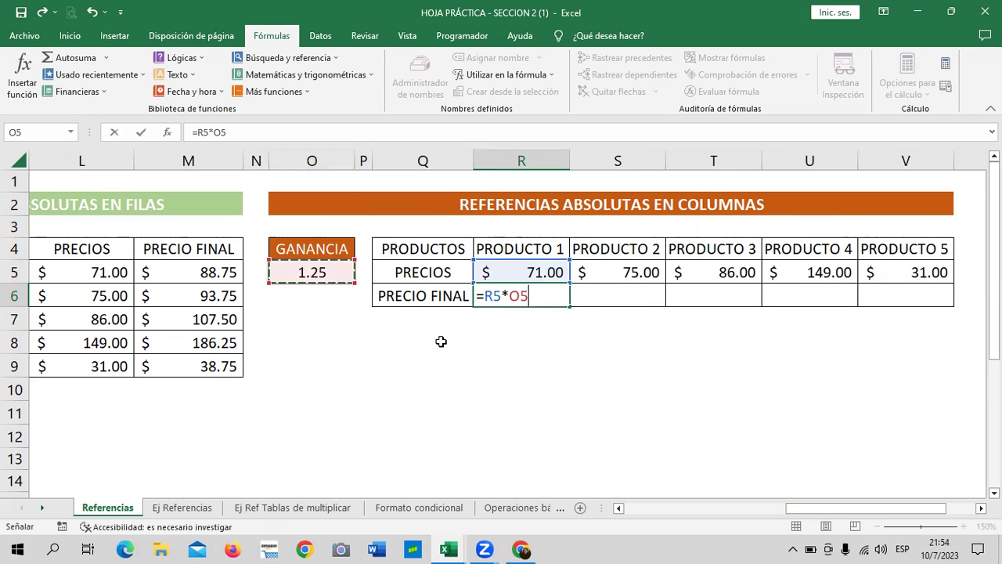
pyautogui.press('Return')
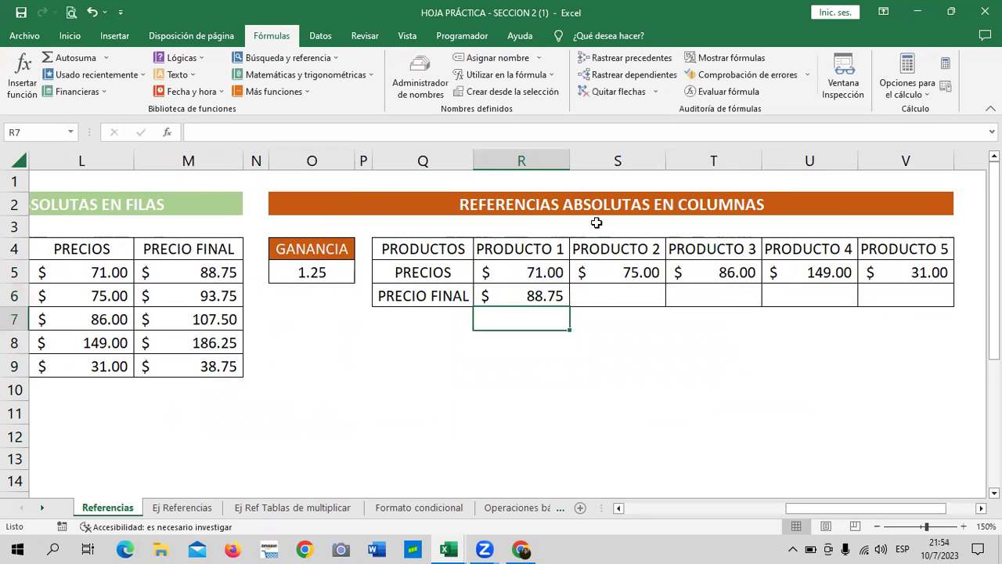
pyautogui.click(521, 296)
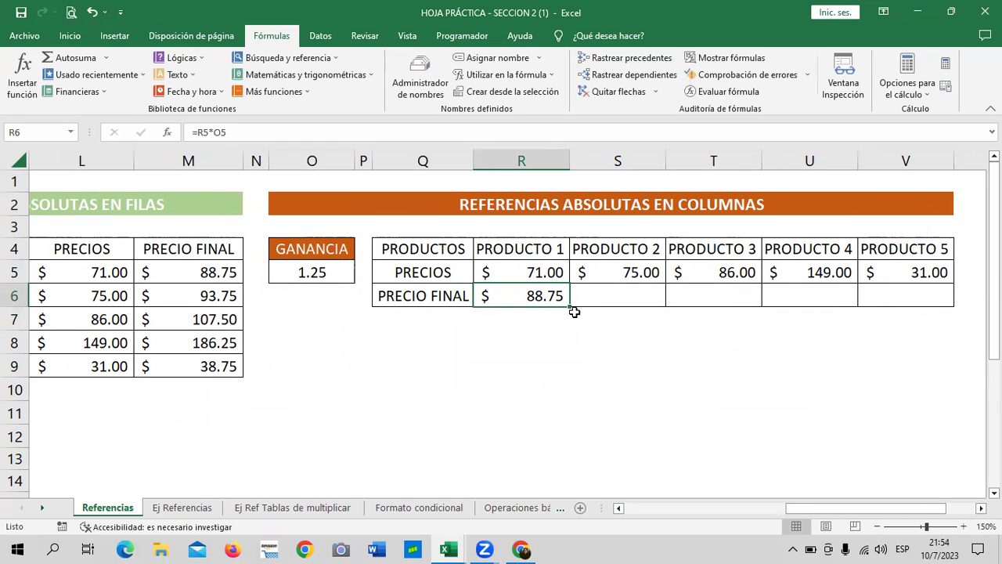
# Fill R6's formula across to V6 and inspect the shifted references in S6
pyautogui.moveTo(570, 306); pyautogui.dragTo(930, 311)
pyautogui.click(783, 394)
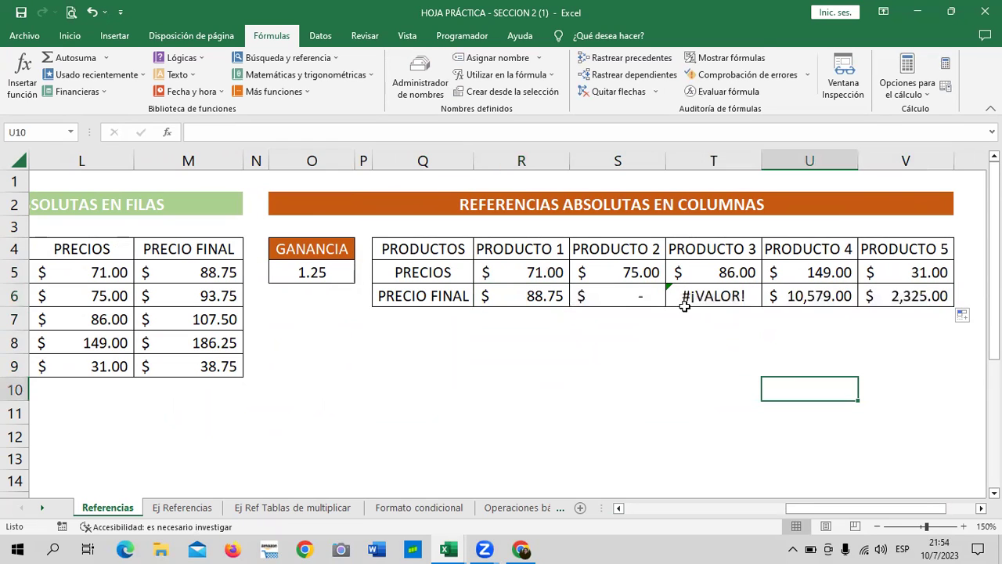
pyautogui.click(635, 292)
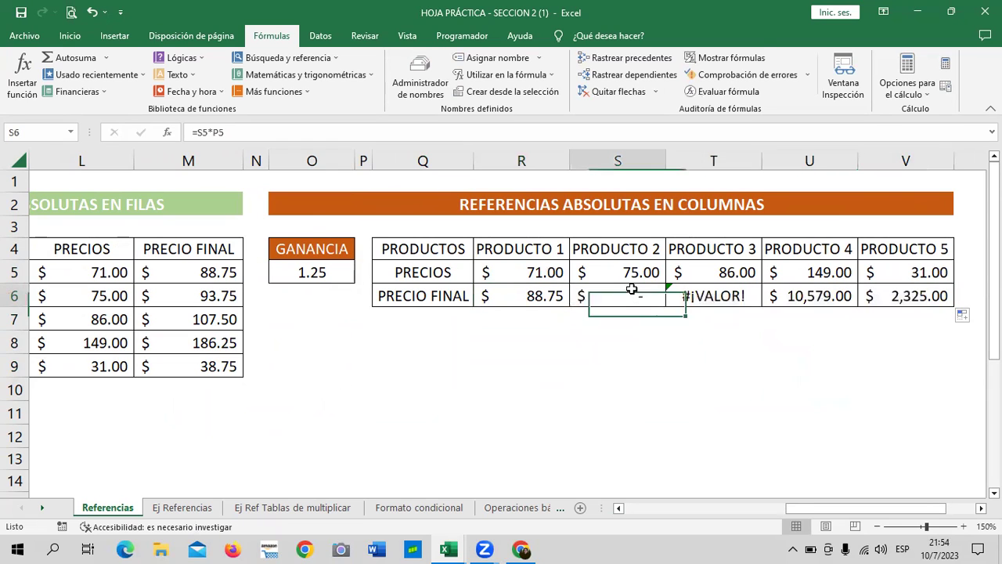
pyautogui.click(529, 129)
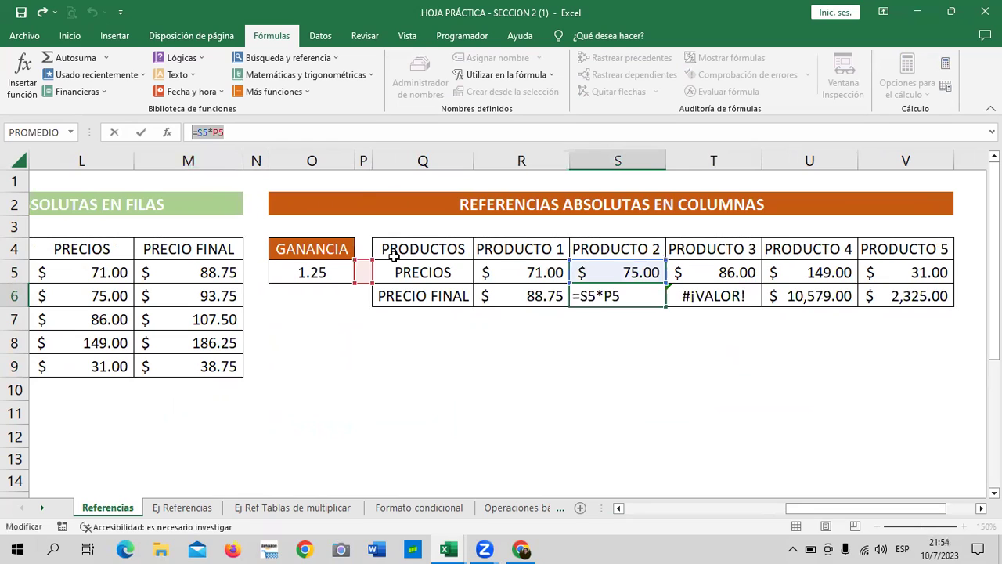
pyautogui.press('Return')
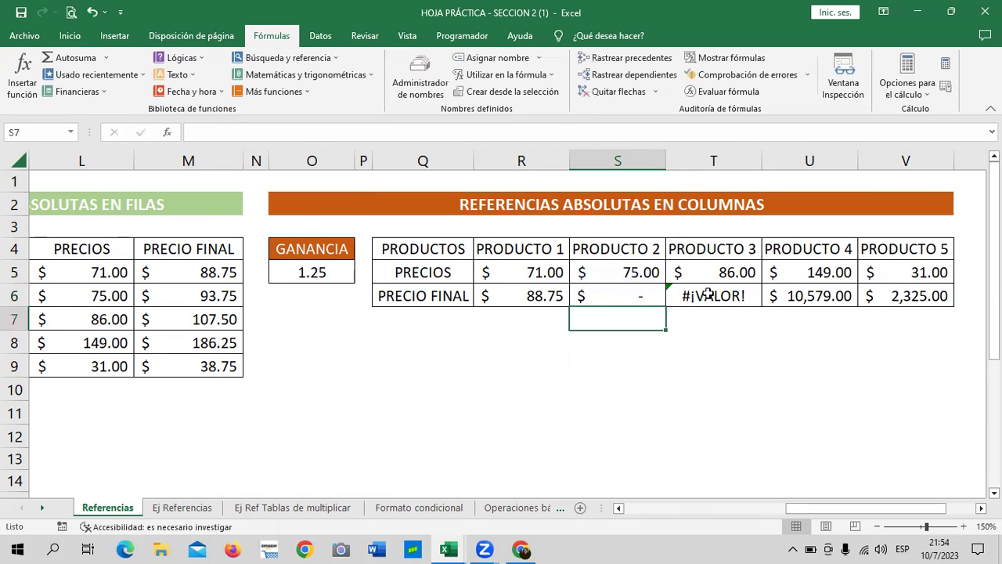
# Clear the wrong results in T6 and S6, then inspect U6's formula references
pyautogui.click(707, 294)
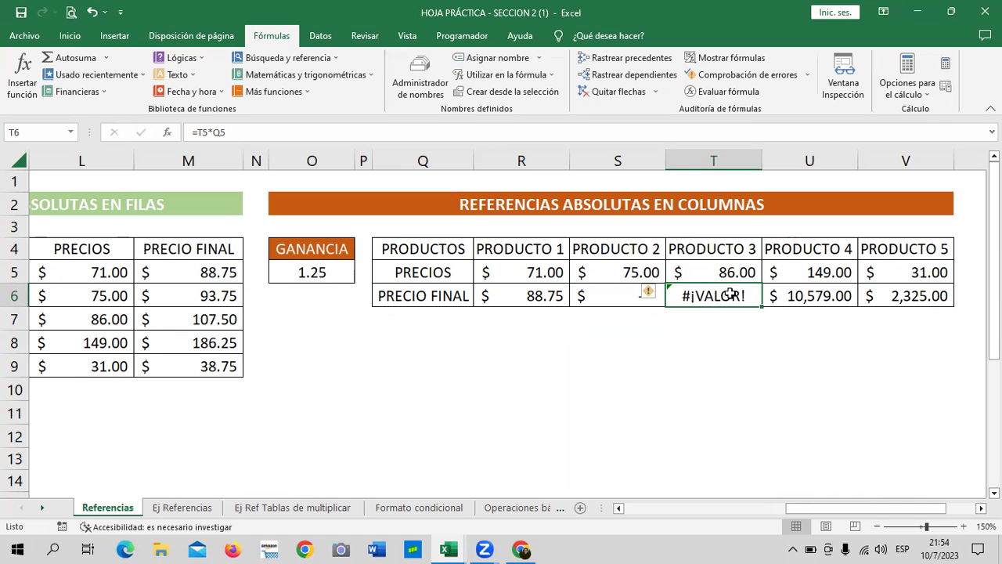
pyautogui.press('Return')
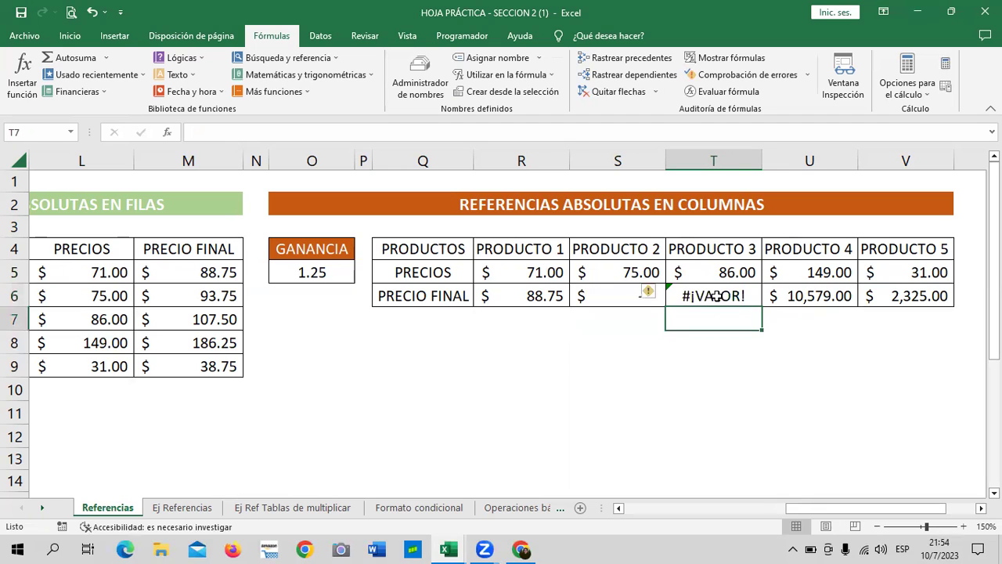
pyautogui.click(716, 296)
pyautogui.press('Delete')
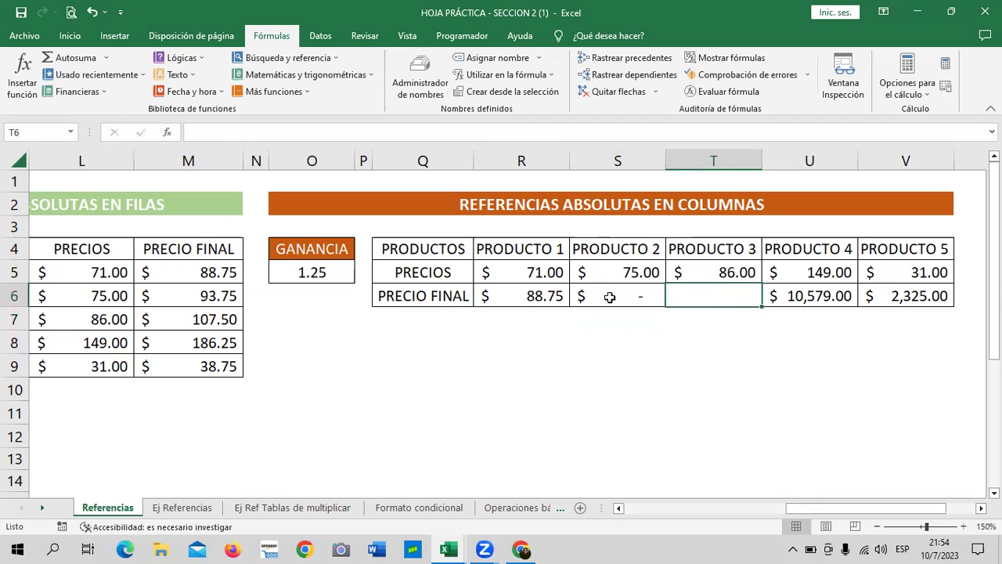
pyautogui.click(609, 296)
pyautogui.press('Delete')
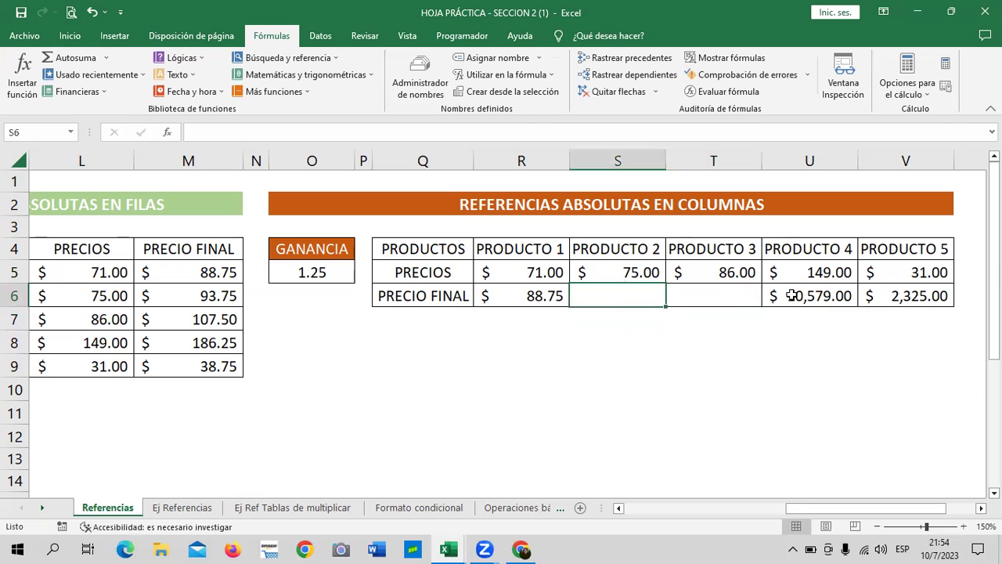
pyautogui.click(819, 295)
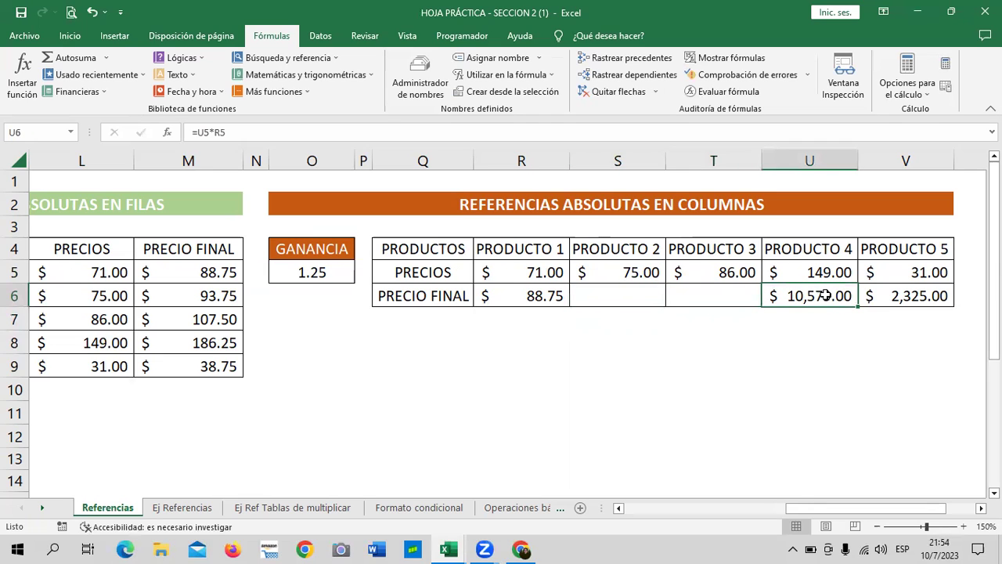
pyautogui.click(580, 132)
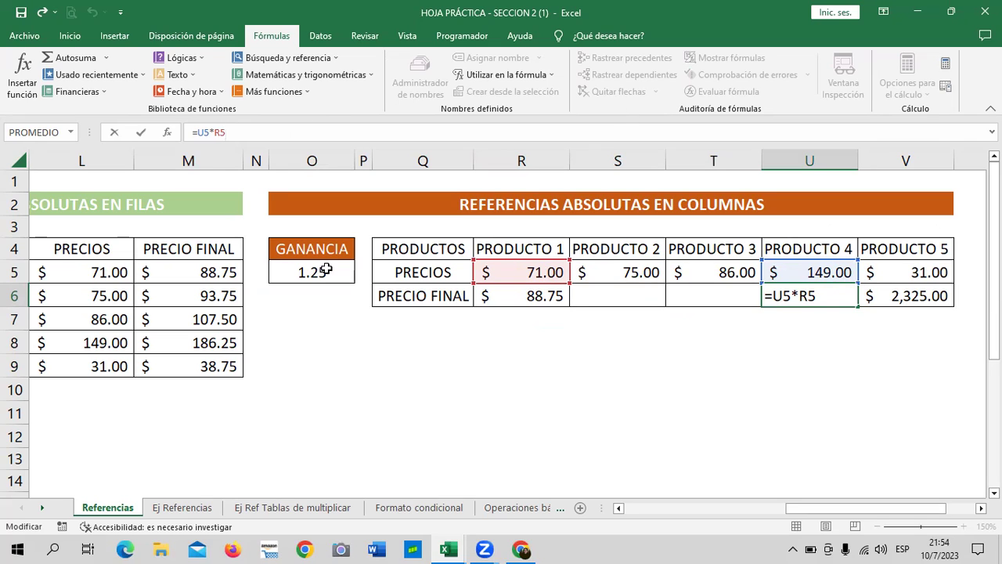
# Inspect the formulas behind the wrong 10,579.00 and 2,325.00 results in U6 and V6
pyautogui.press('Return')
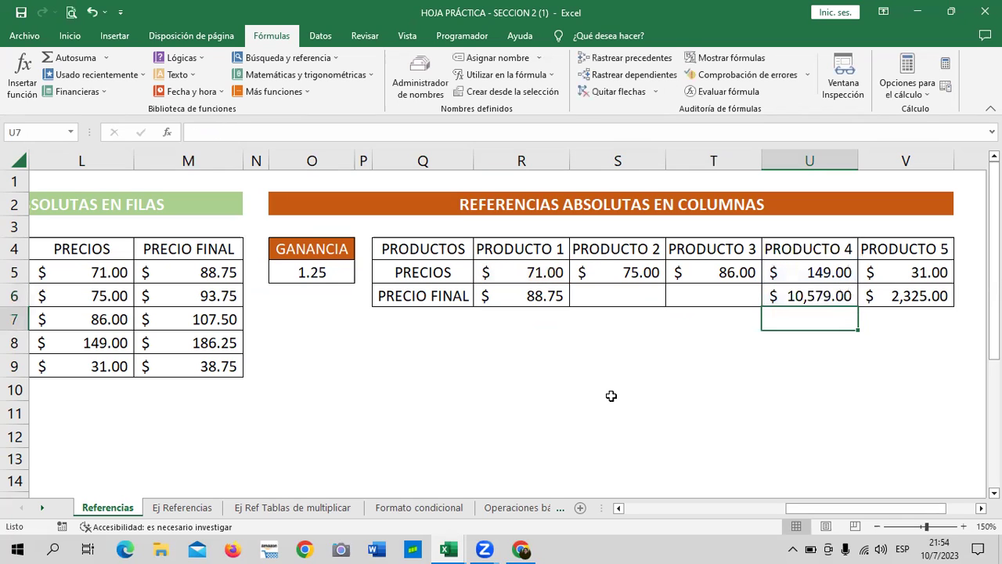
pyautogui.click(900, 295)
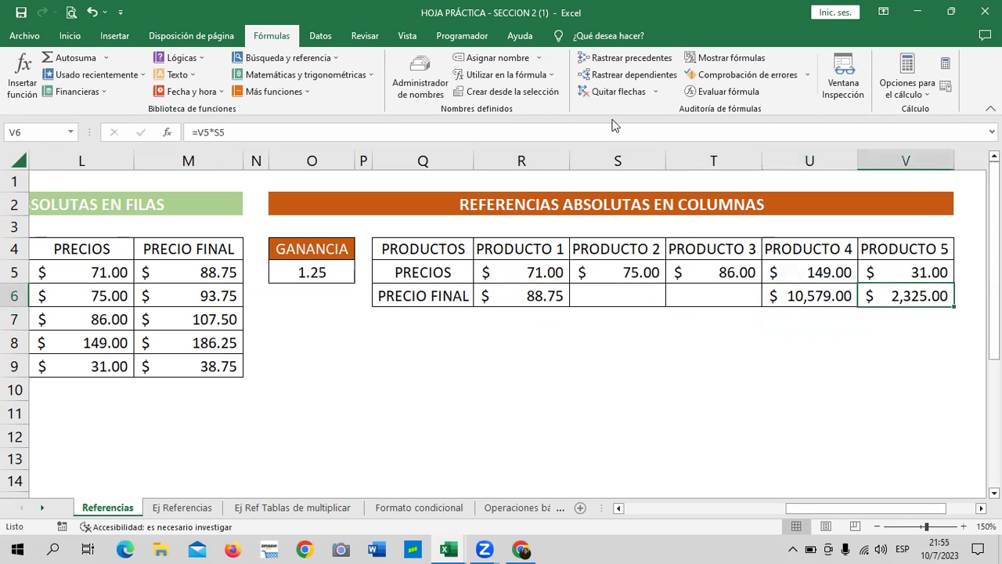
pyautogui.click(294, 128)
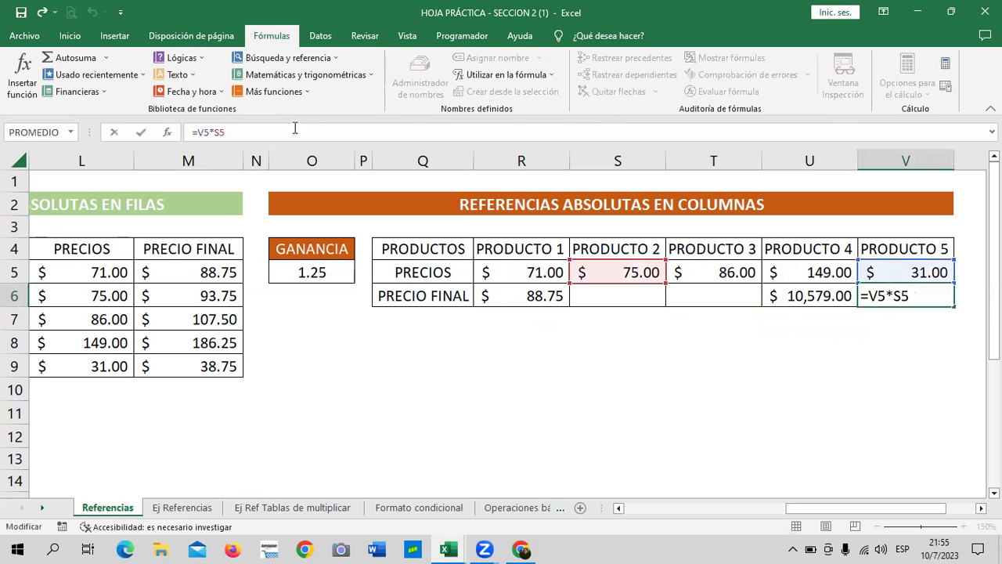
pyautogui.click(682, 380)
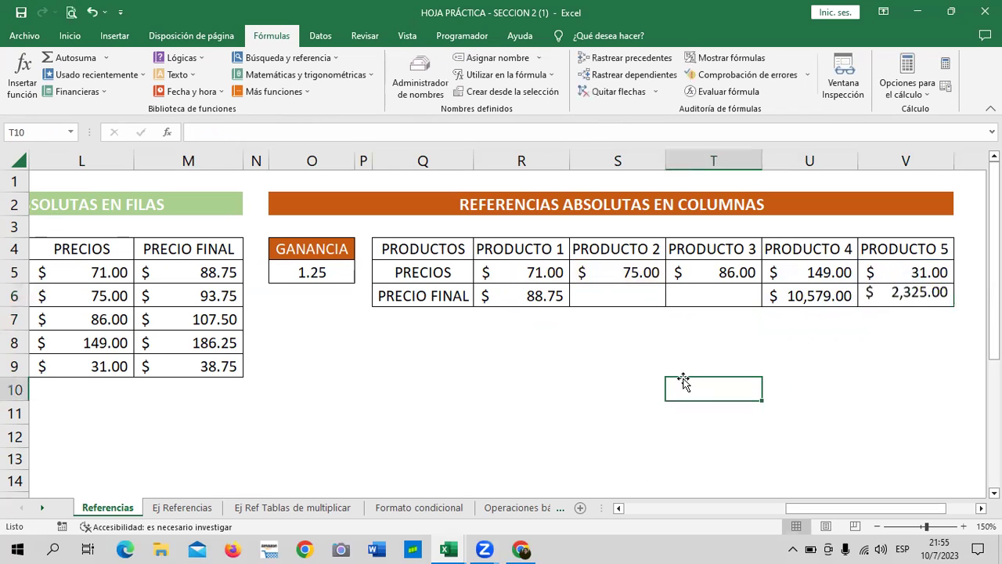
pyautogui.click(922, 293)
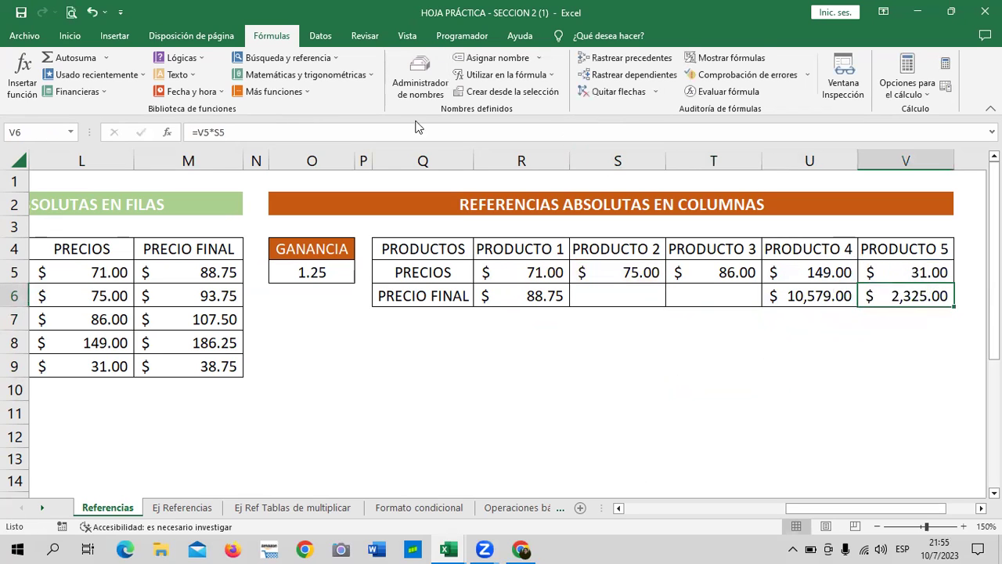
pyautogui.click(393, 126)
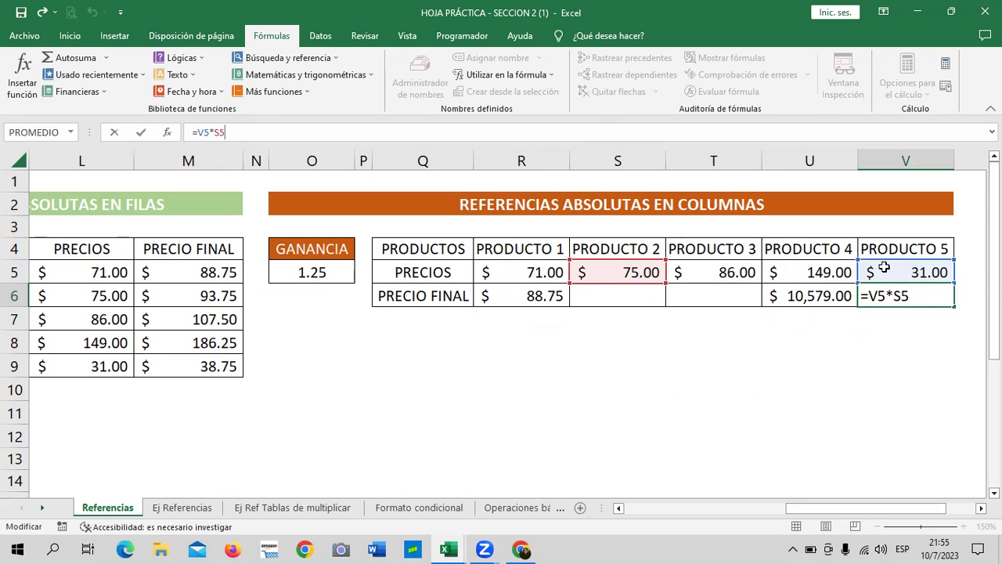
# Note V6's shifted S5 reference, then clear the wrong prices in U6:V6
pyautogui.click(608, 279)
pyautogui.press('Return')
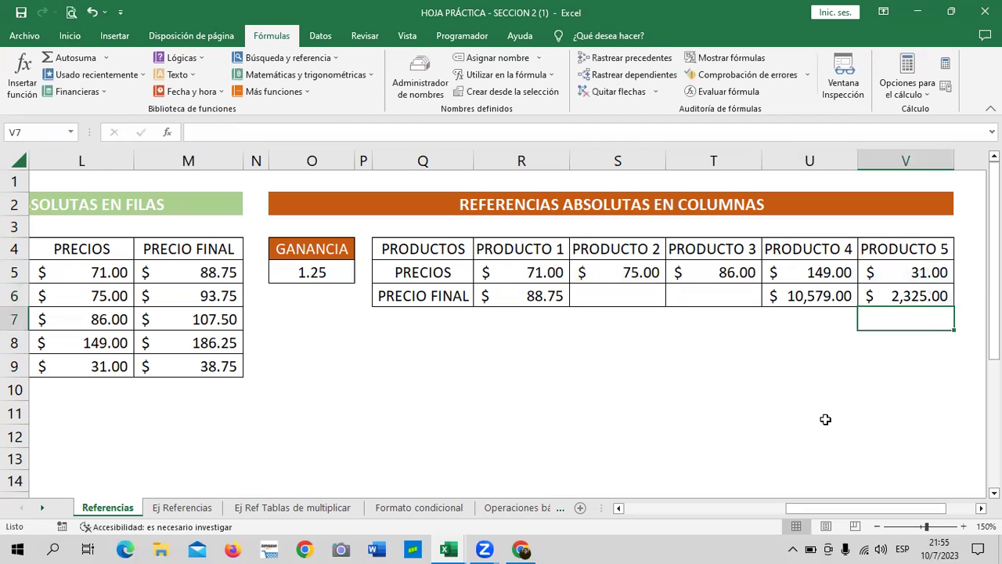
pyautogui.moveTo(832, 290); pyautogui.dragTo(900, 295)
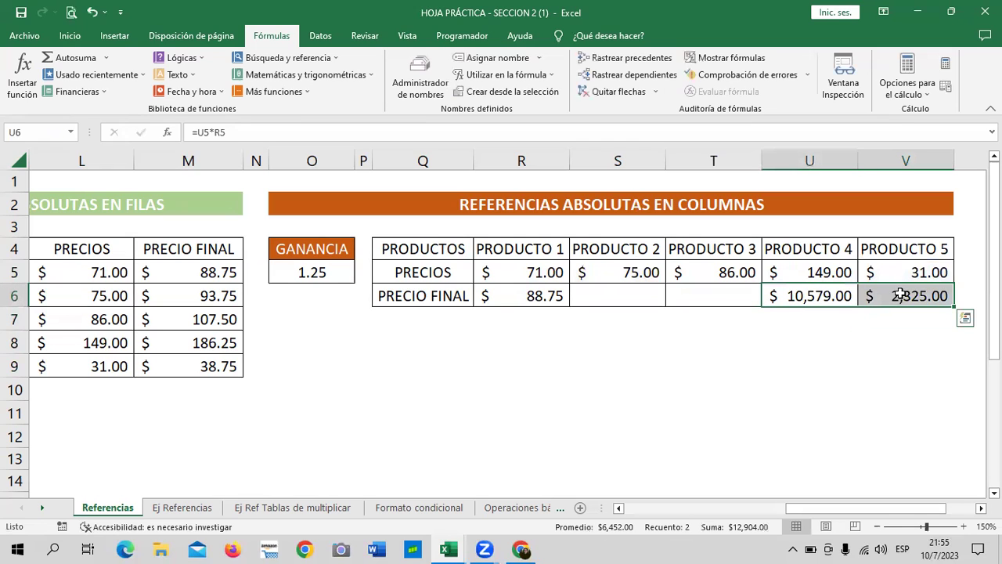
pyautogui.press('Delete')
# Enter a trial formula in S6 multiplying R6 by $O5
pyautogui.click(680, 368)
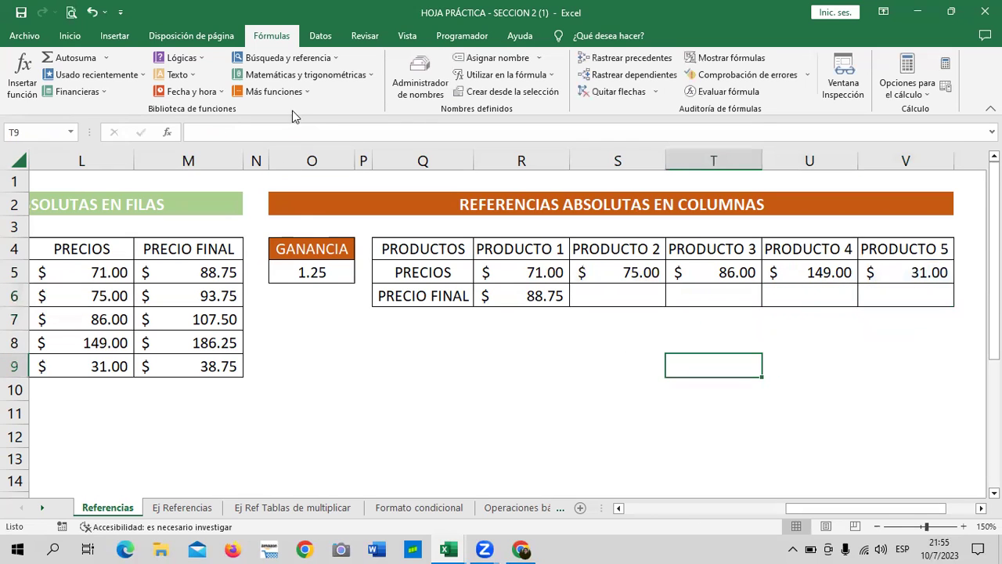
pyautogui.click(592, 293)
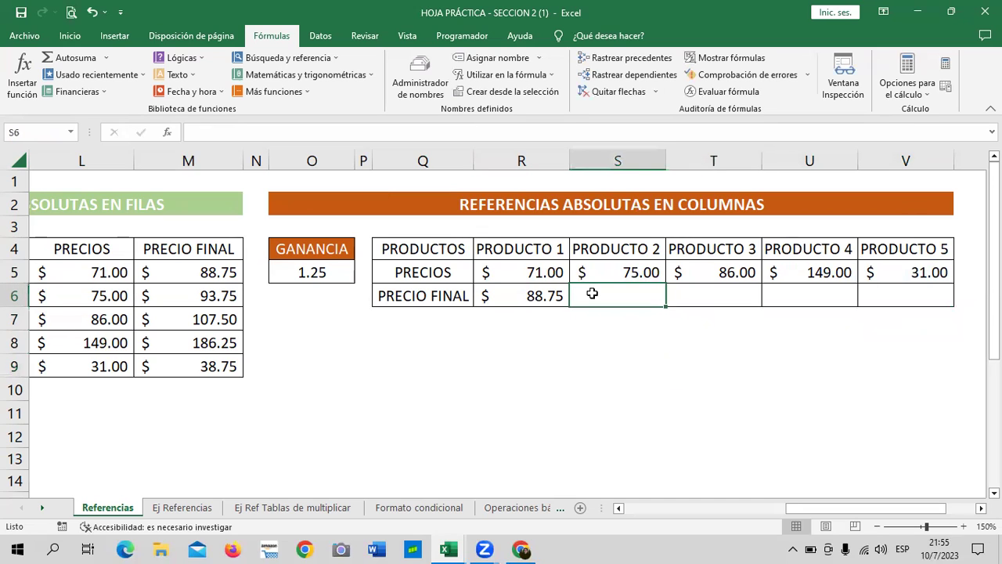
pyautogui.write('=')
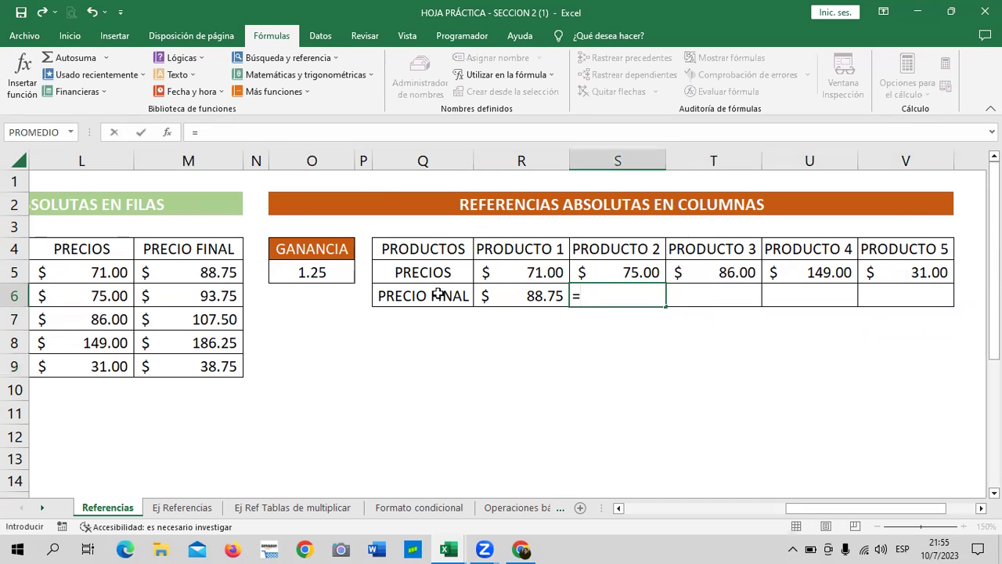
pyautogui.click(528, 286)
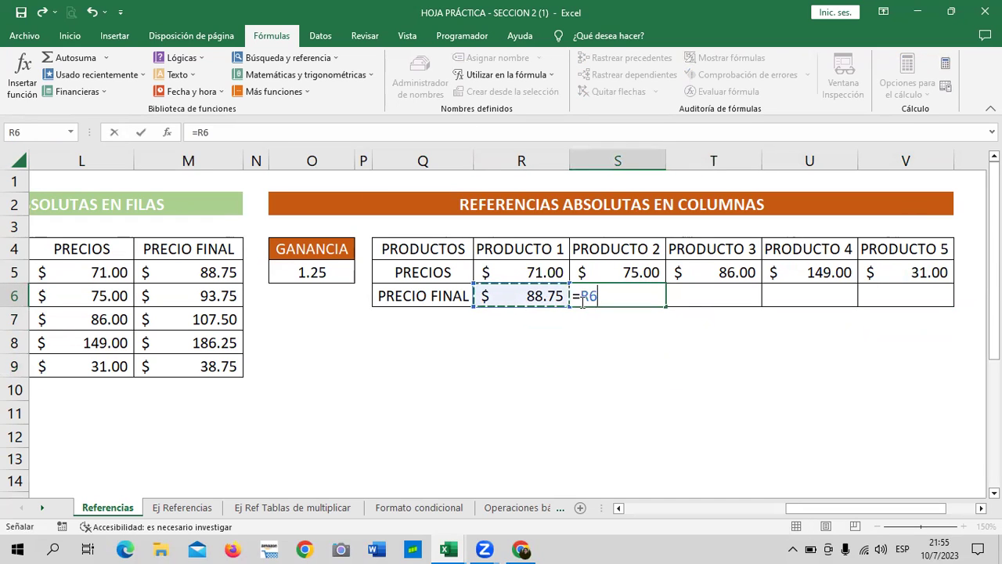
pyautogui.write('*')
pyautogui.click(331, 274)
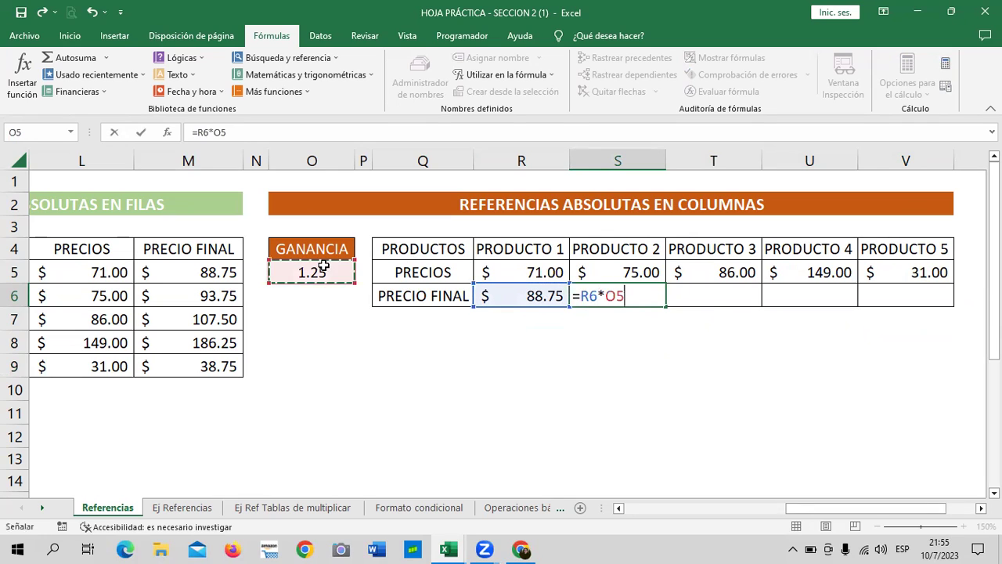
pyautogui.click(219, 132)
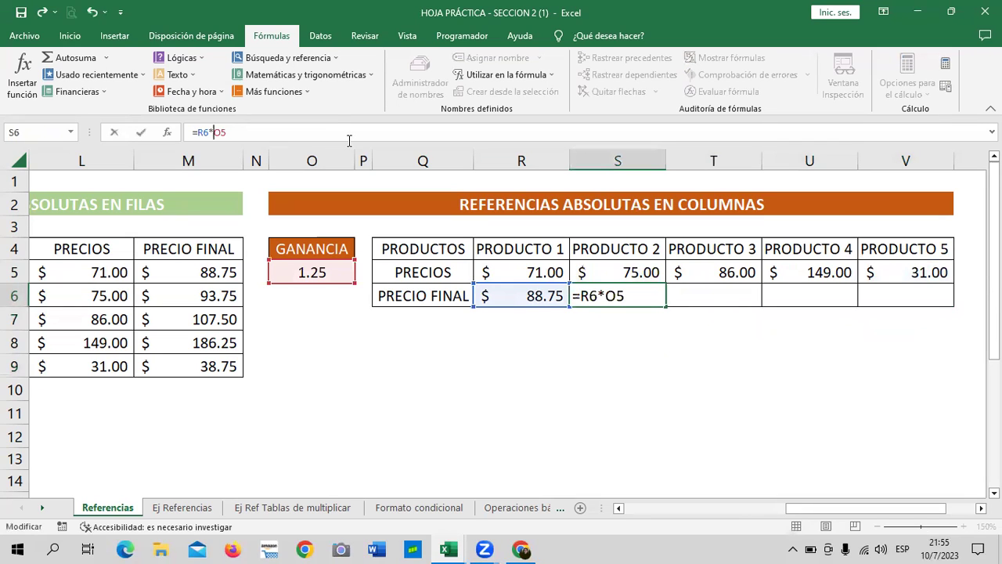
pyautogui.write('$')
pyautogui.press('Return')
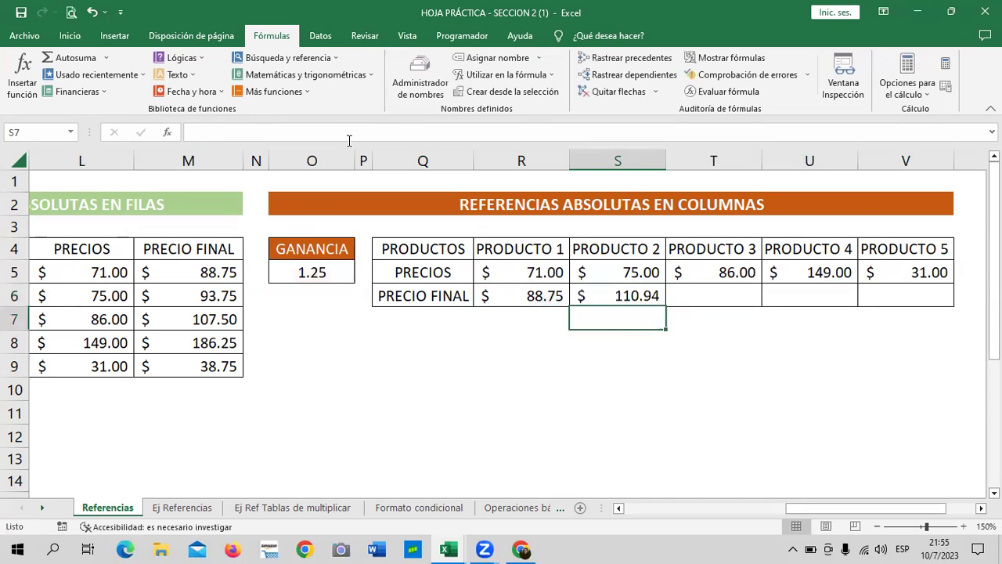
pyautogui.click(634, 294)
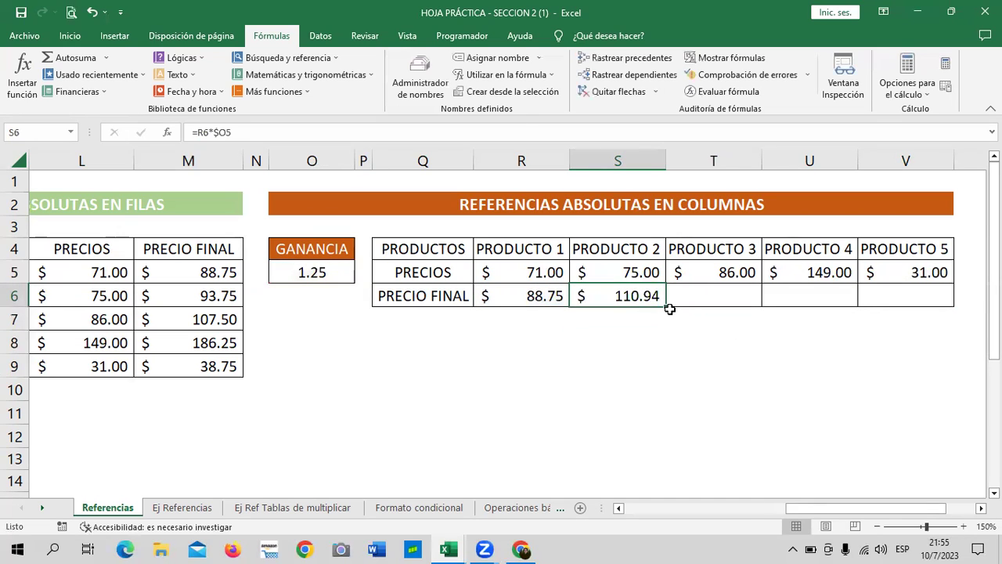
# Change R6 to =R5*$O5 and fill it across to V6
pyautogui.click(553, 298)
pyautogui.click(213, 133)
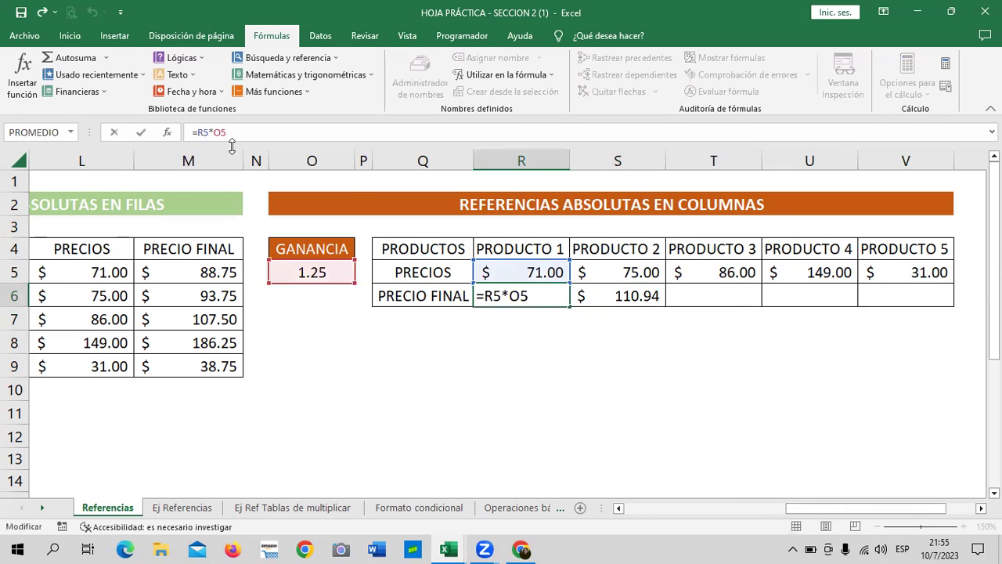
pyautogui.write('$')
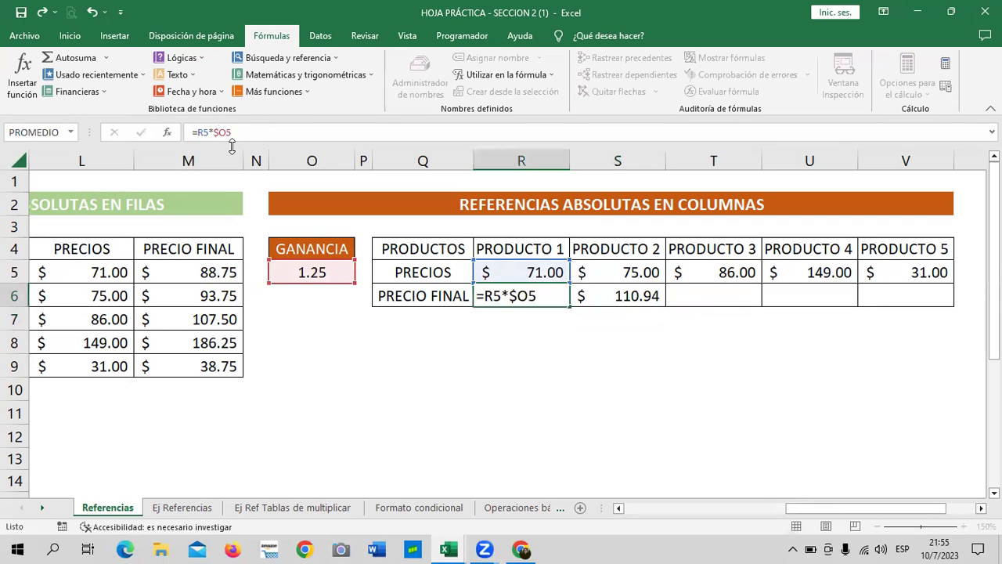
pyautogui.press('Return')
pyautogui.click(513, 298)
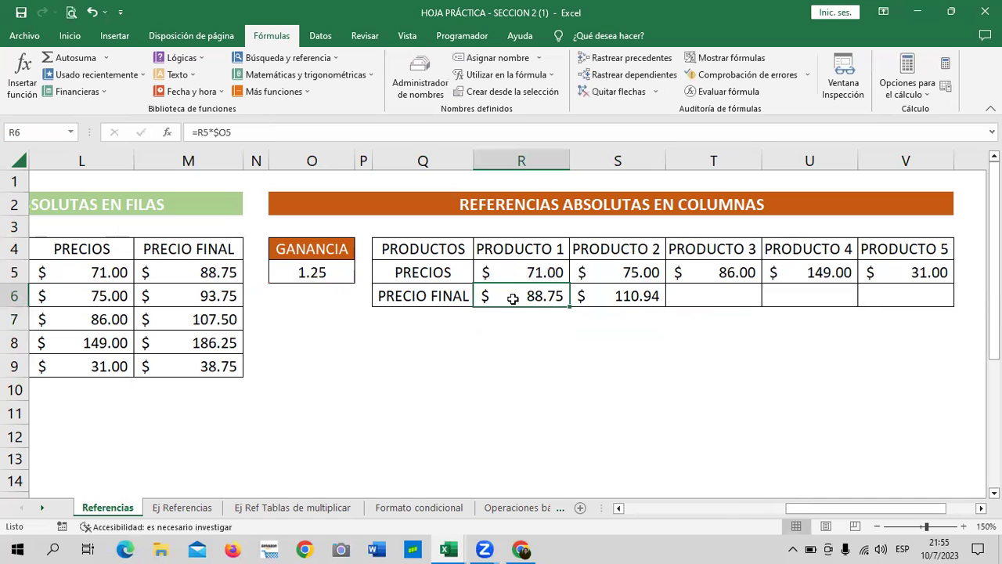
pyautogui.moveTo(570, 305); pyautogui.dragTo(910, 297)
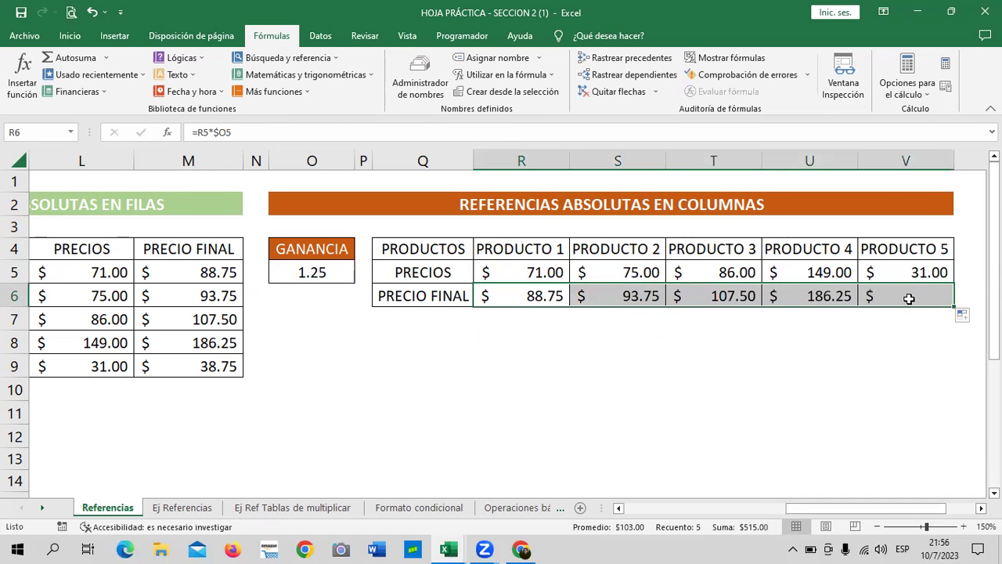
# Check O5 and the copied formulas giving 93.75, 107.50, 186.25 and 38.75
pyautogui.click(533, 295)
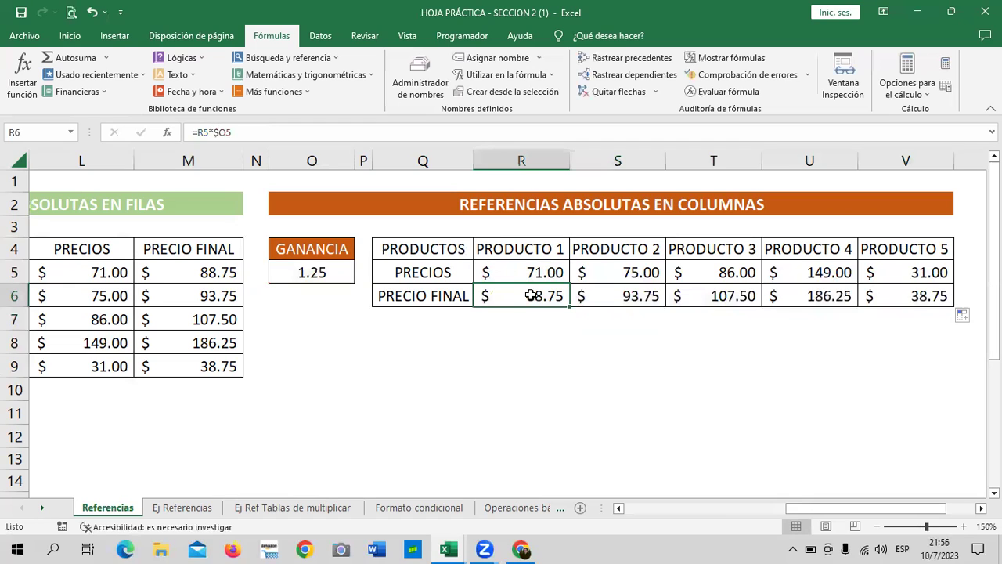
pyautogui.click(306, 264)
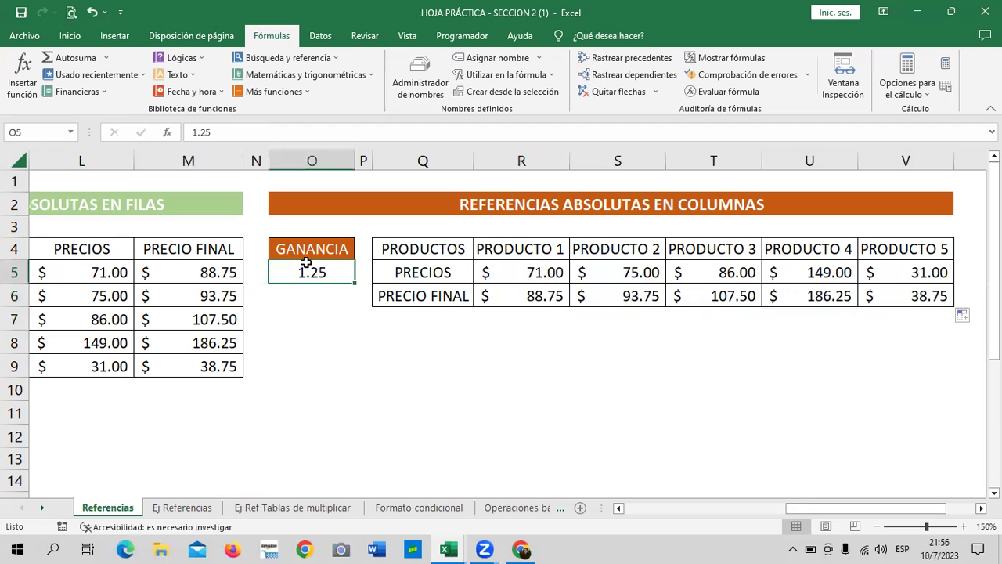
pyautogui.click(628, 295)
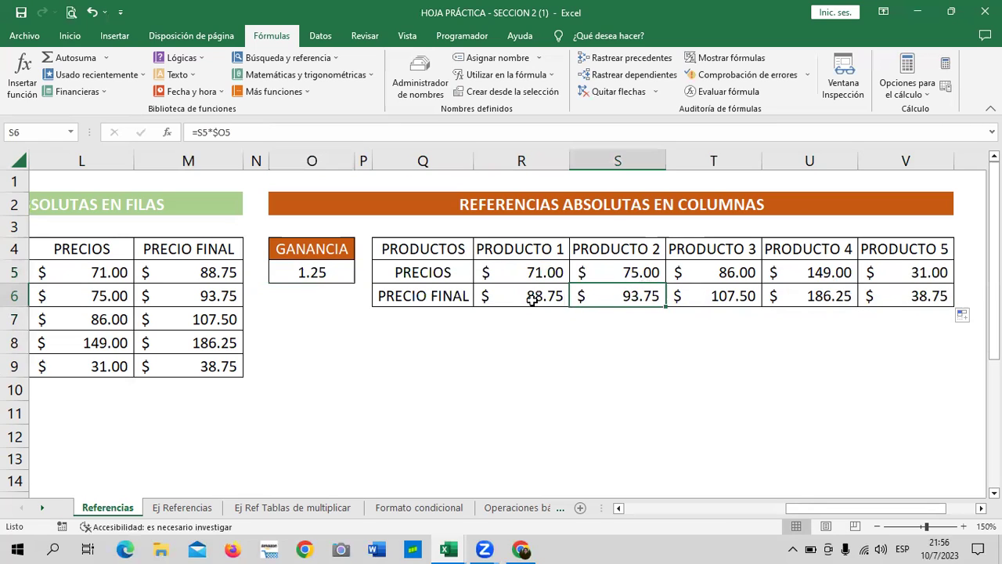
pyautogui.click(712, 296)
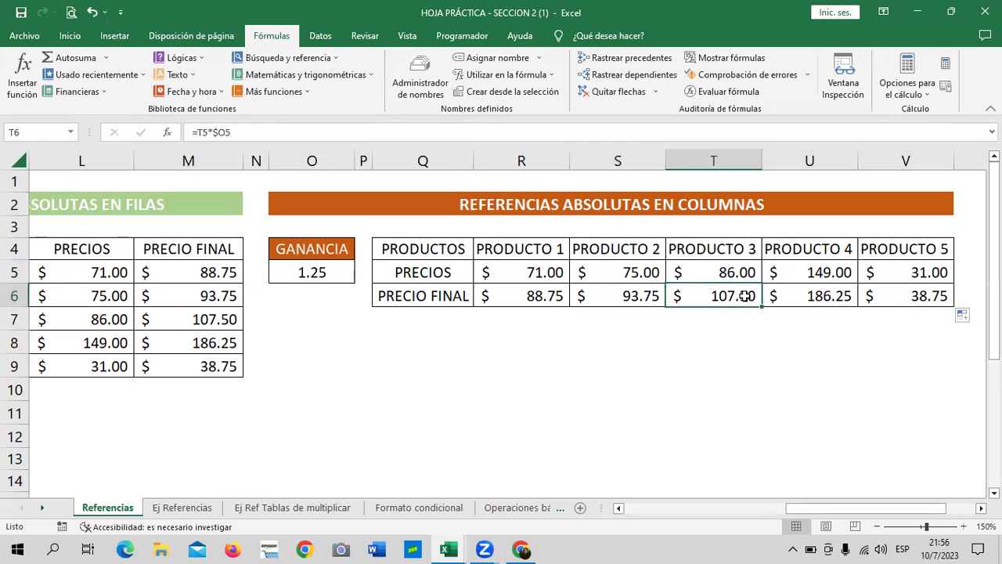
pyautogui.click(804, 297)
pyautogui.click(919, 295)
pyautogui.click(548, 292)
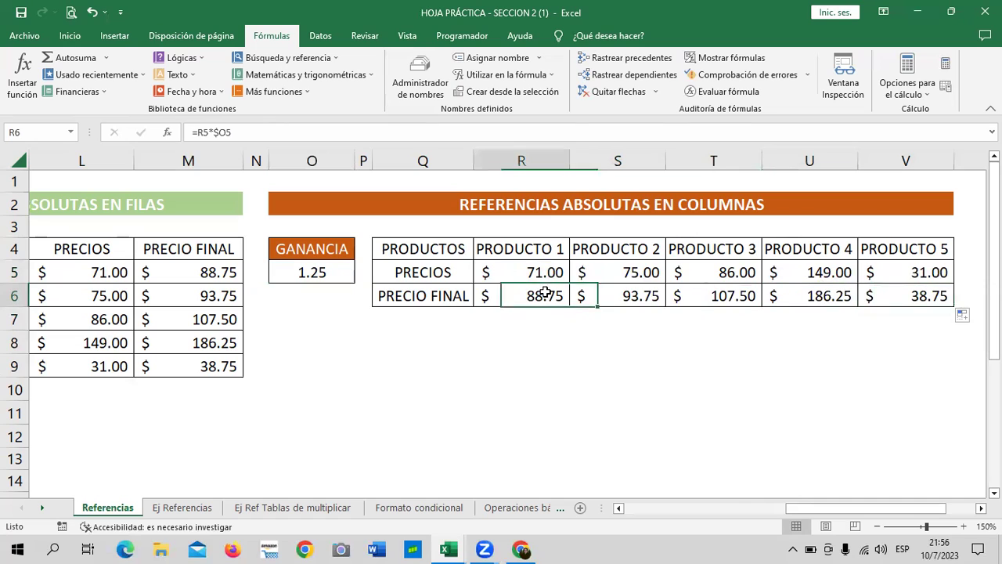
# Change R6 to =R5*$O$5 and refill it across to V6
pyautogui.click(227, 132)
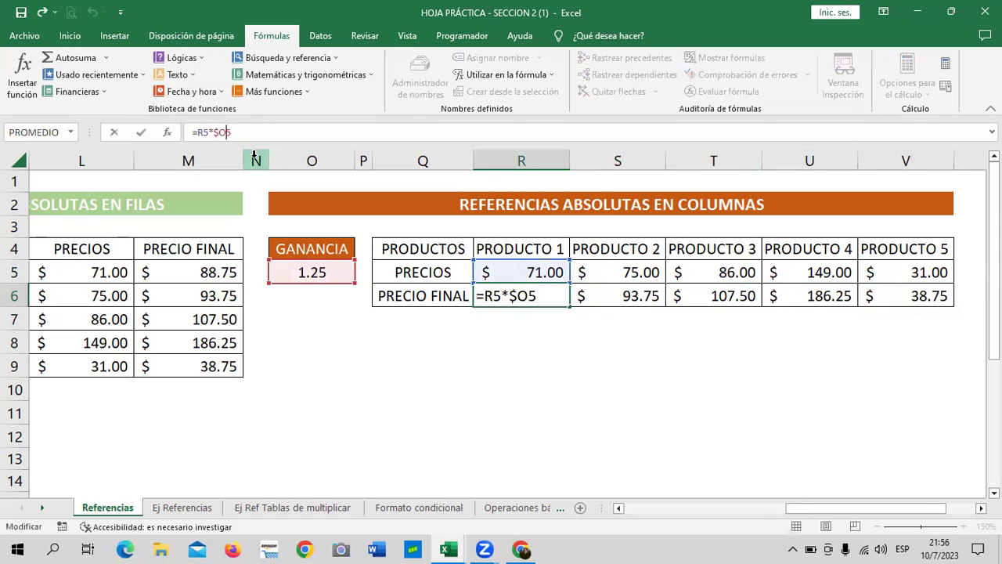
pyautogui.write('$')
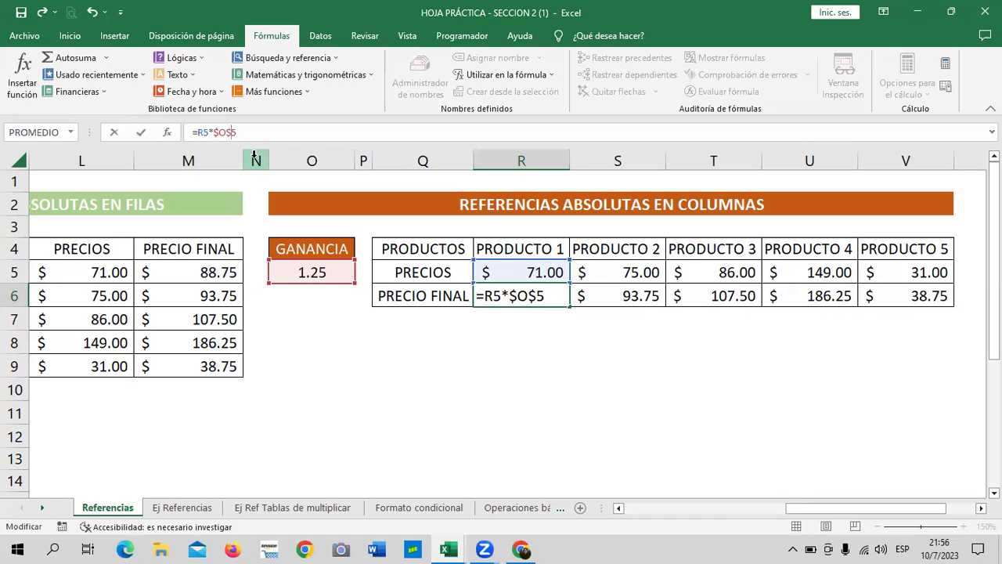
pyautogui.press('Return')
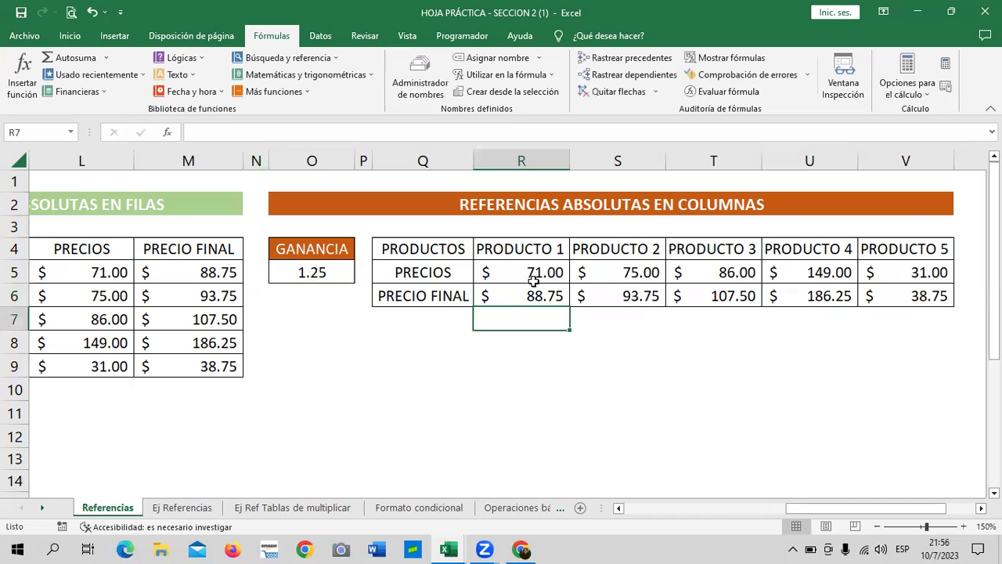
pyautogui.click(554, 302)
pyautogui.moveTo(569, 306); pyautogui.dragTo(928, 308)
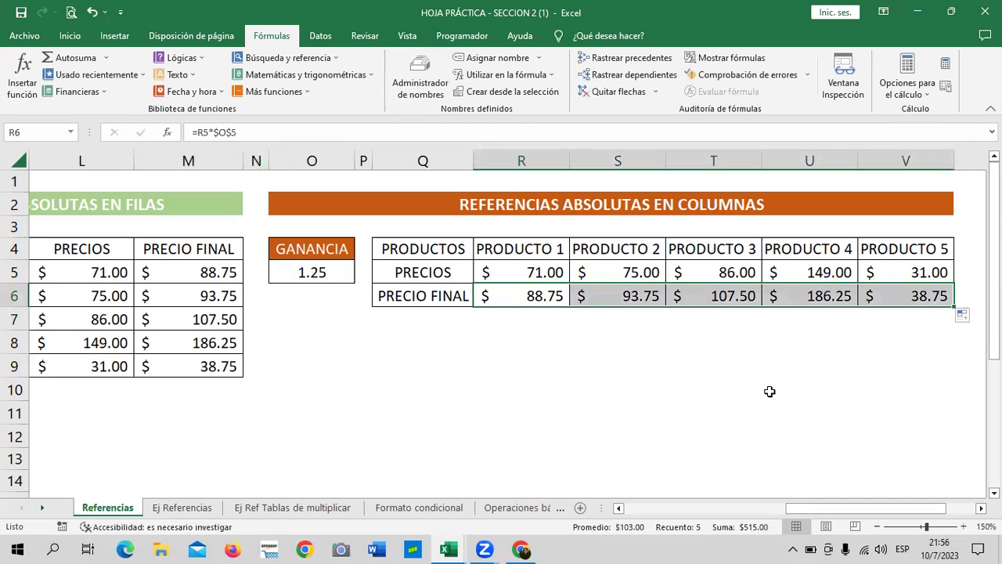
pyautogui.click(738, 378)
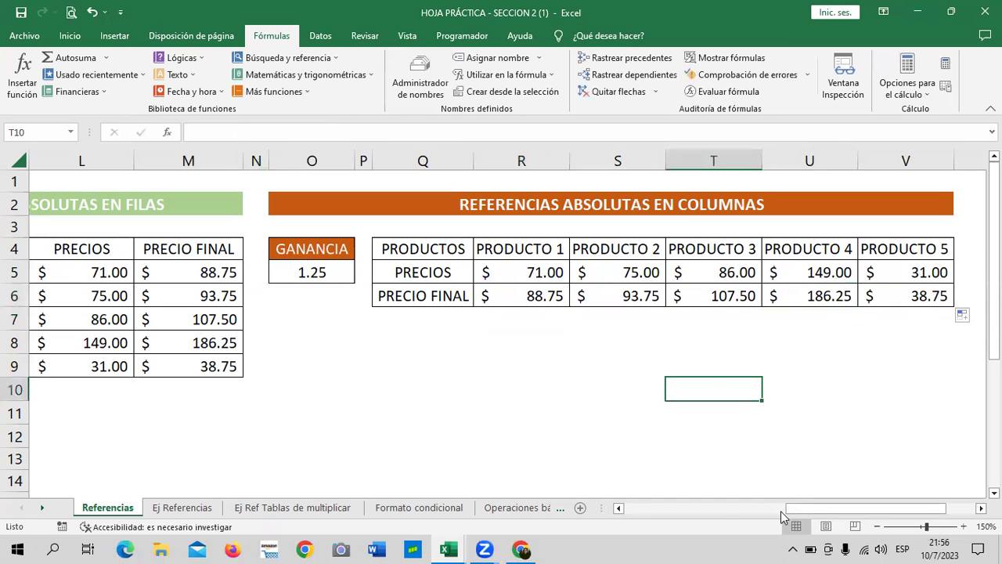
# Scroll left to compare with the M5 formula in the rows table
pyautogui.moveTo(785, 510); pyautogui.dragTo(778, 510)
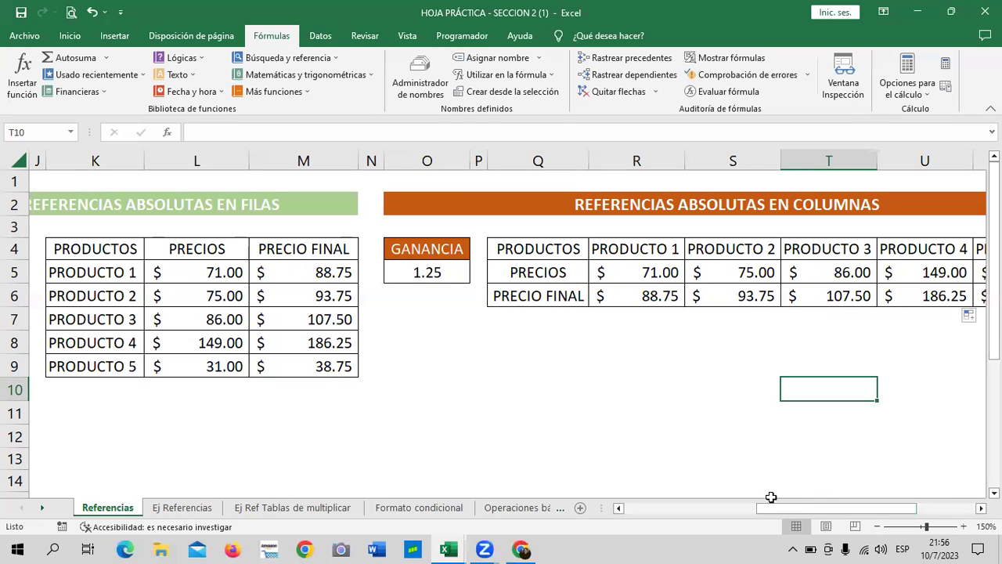
pyautogui.moveTo(769, 508); pyautogui.dragTo(683, 506)
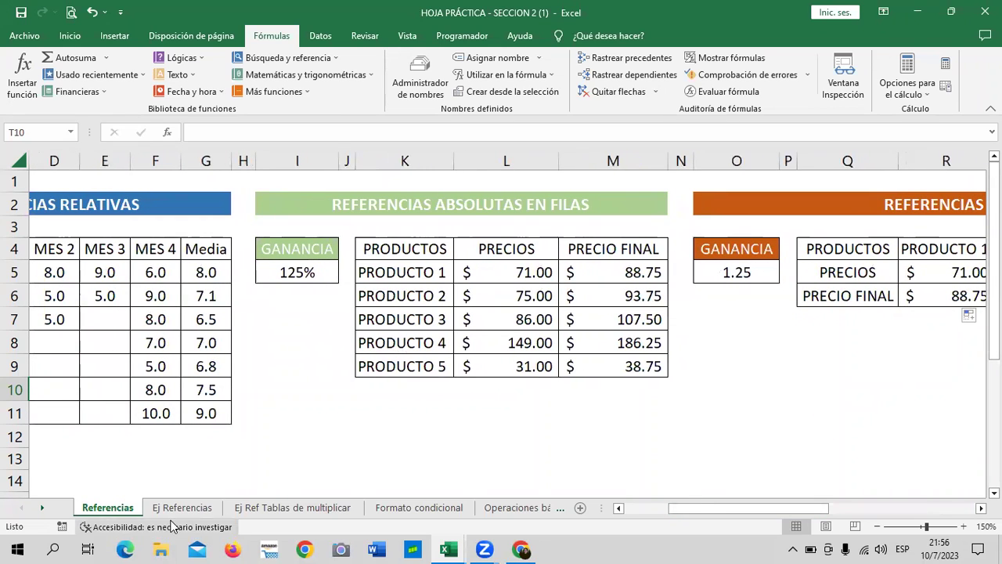
pyautogui.click(612, 265)
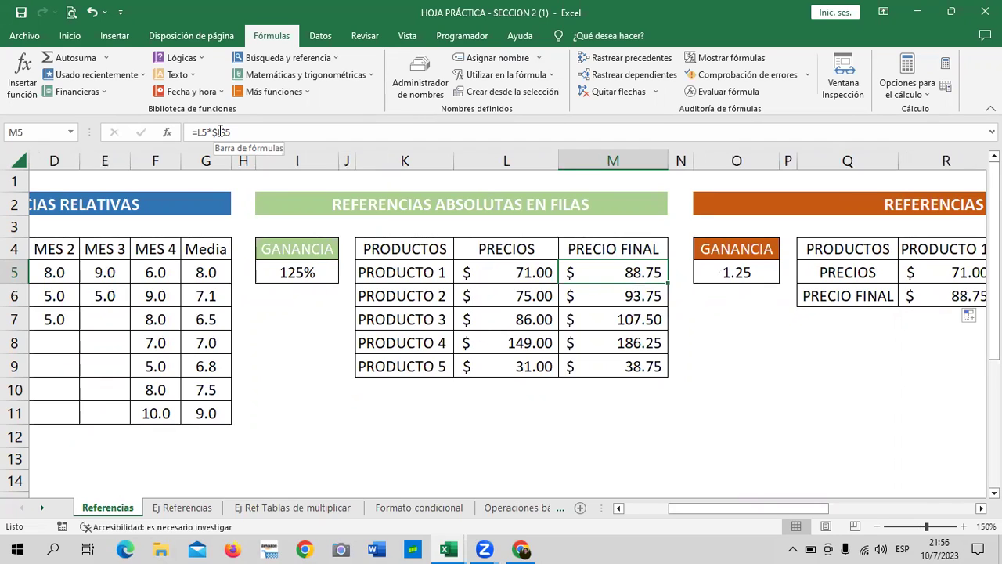
pyautogui.click(674, 365)
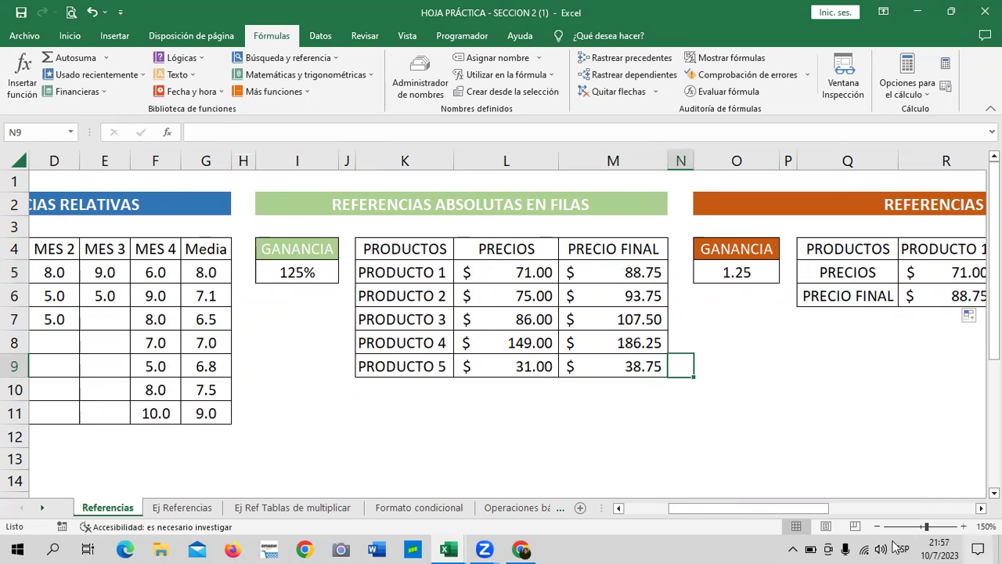
# Confirm V6 holds =V5*$O$5, scroll back toward column A, and switch to the course page
pyautogui.moveTo(768, 508); pyautogui.dragTo(897, 508)
pyautogui.click(809, 295)
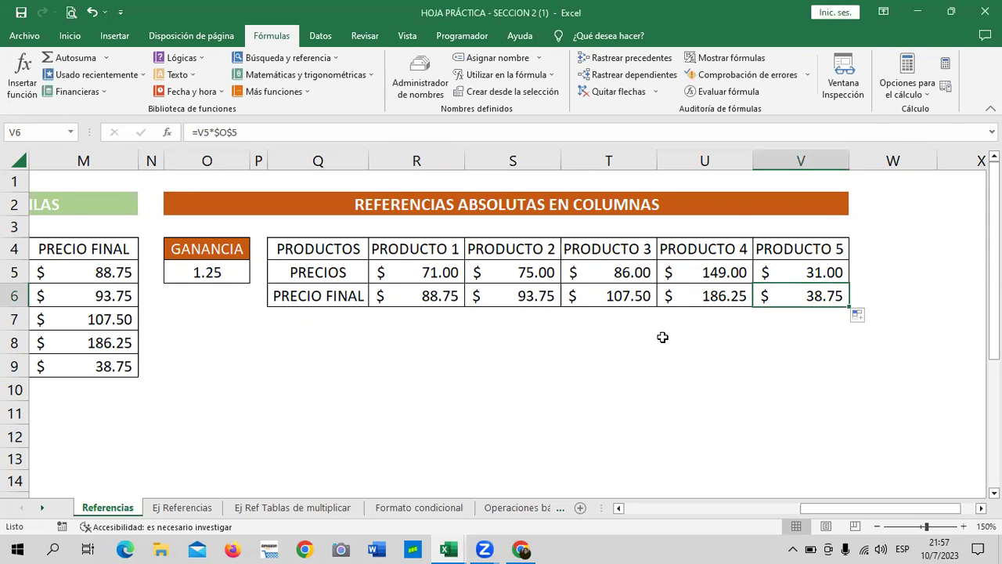
pyautogui.click(618, 419)
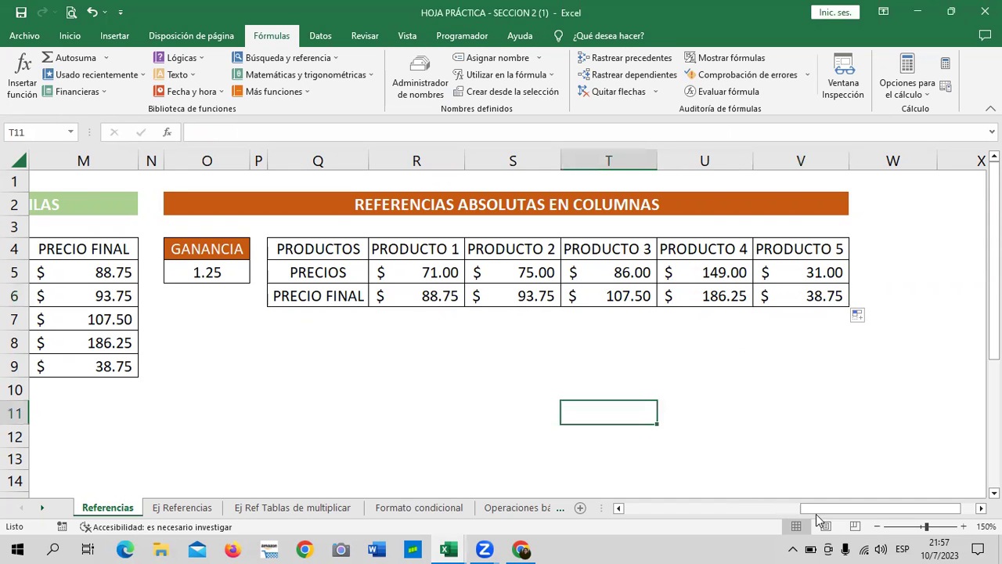
pyautogui.moveTo(827, 508); pyautogui.dragTo(652, 508)
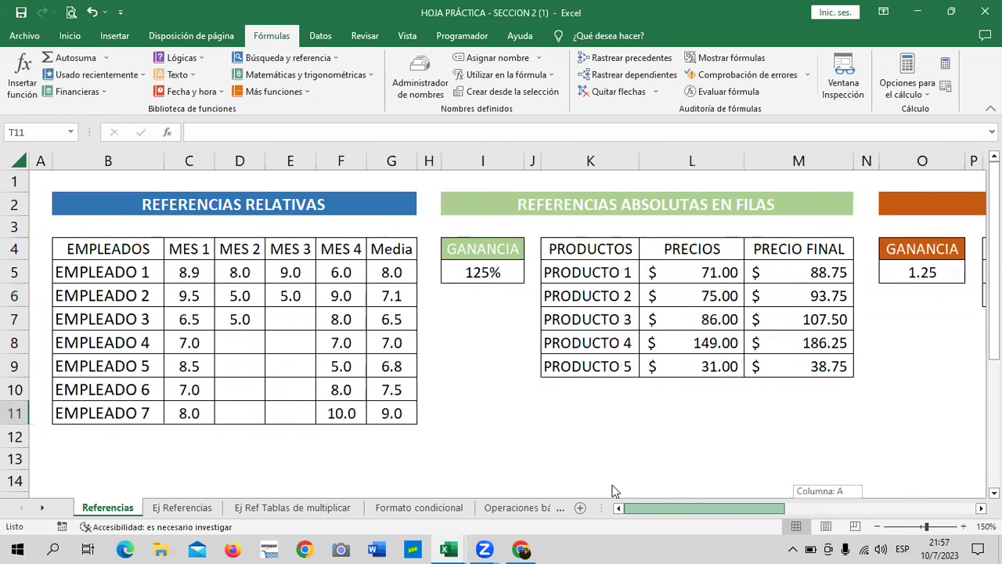
pyautogui.moveTo(475, 360); pyautogui.dragTo(474, 349)
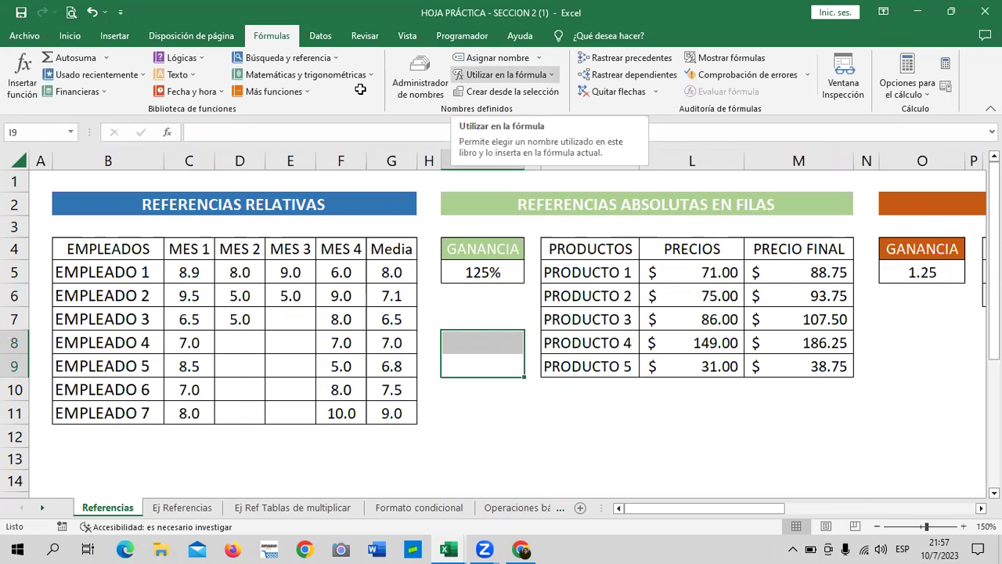
pyautogui.hotkey('alt', 'Tab')
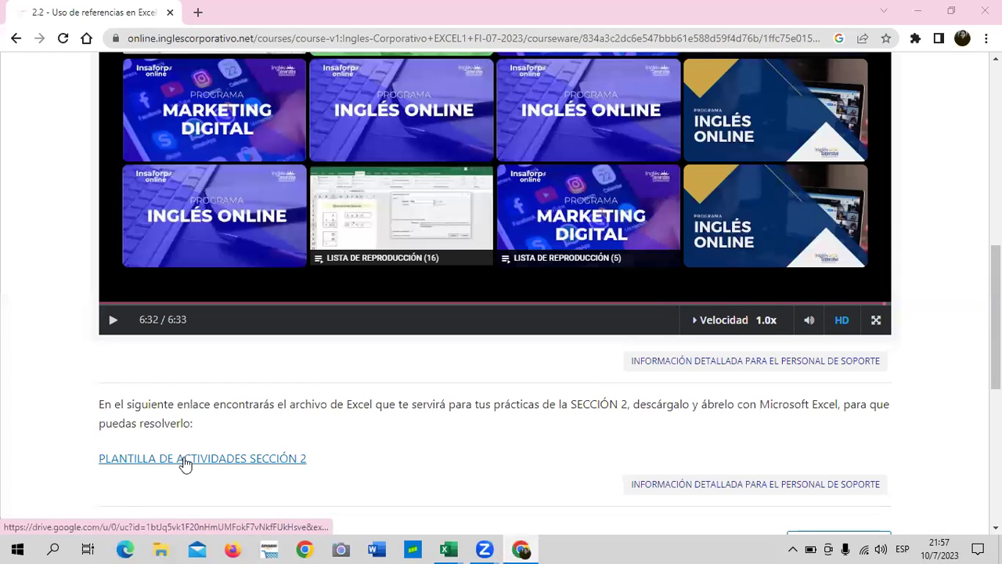
pyautogui.scroll(5, 276, 444)
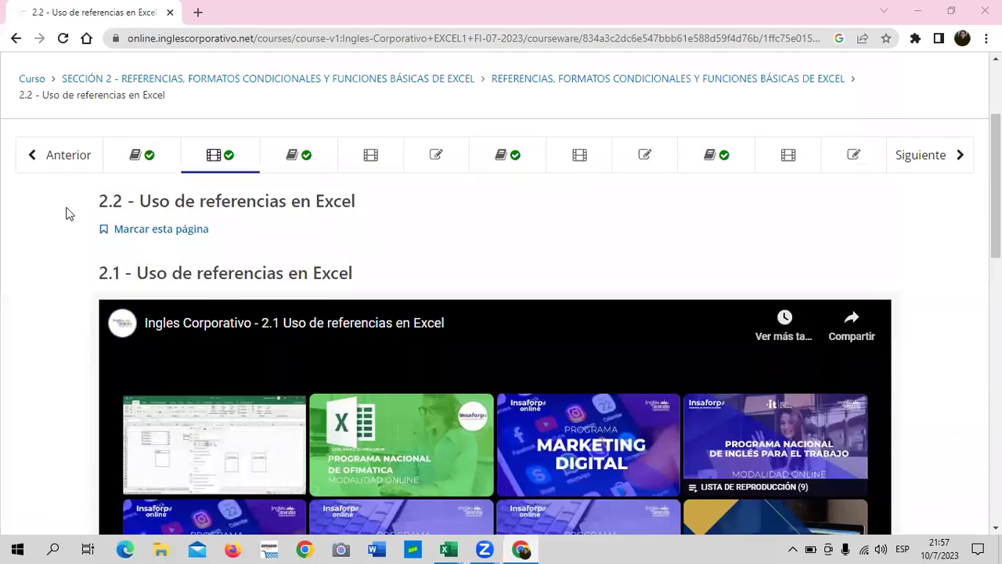
pyautogui.click(32, 82)
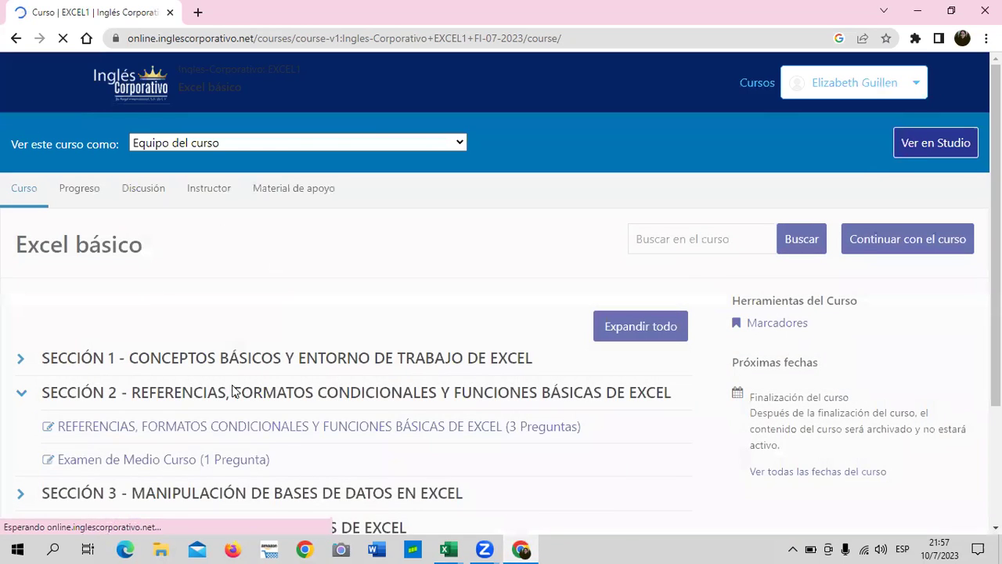
pyautogui.scroll(-1, 149, 231)
pyautogui.click(21, 321)
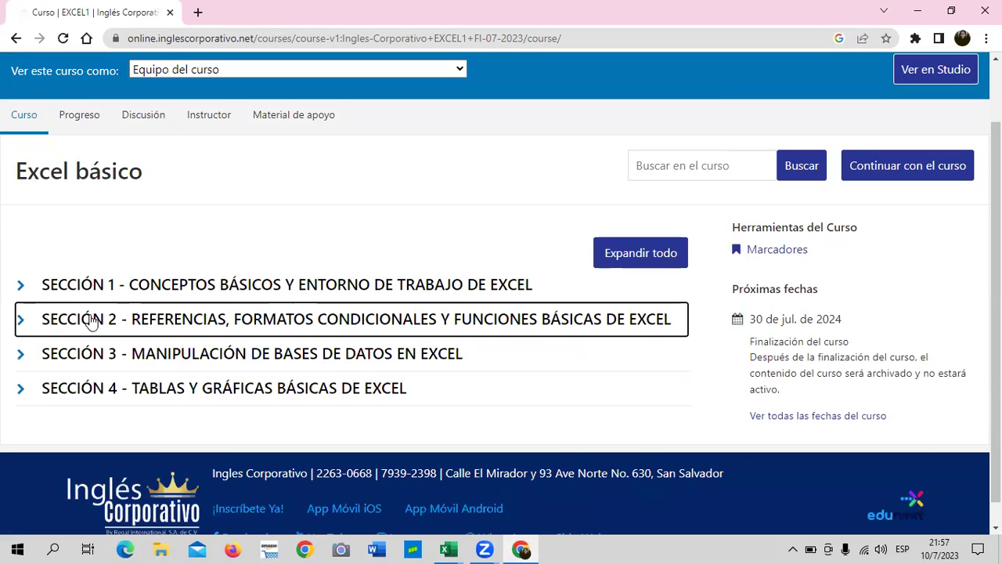
pyautogui.click(21, 321)
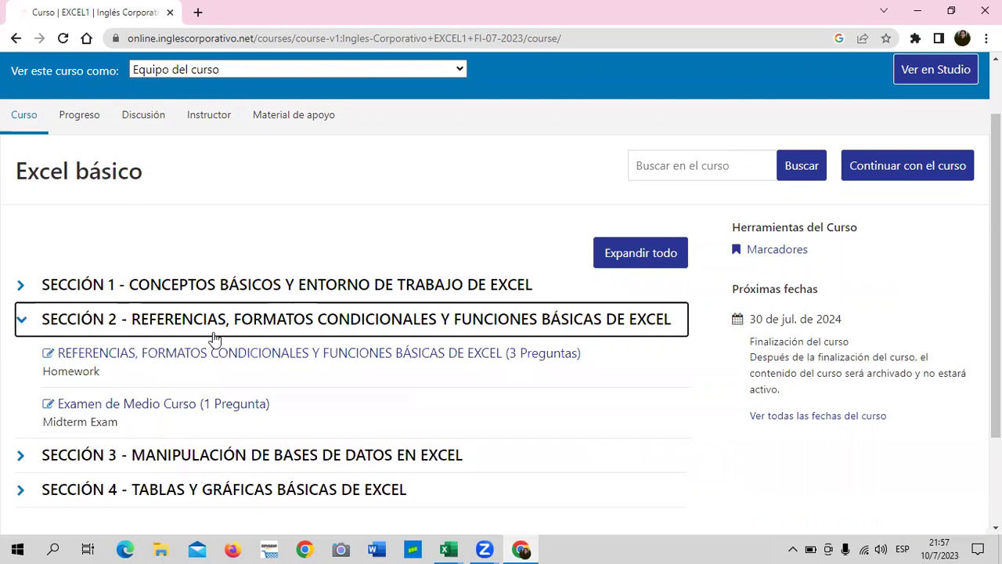
pyautogui.scroll(-1, 178, 349)
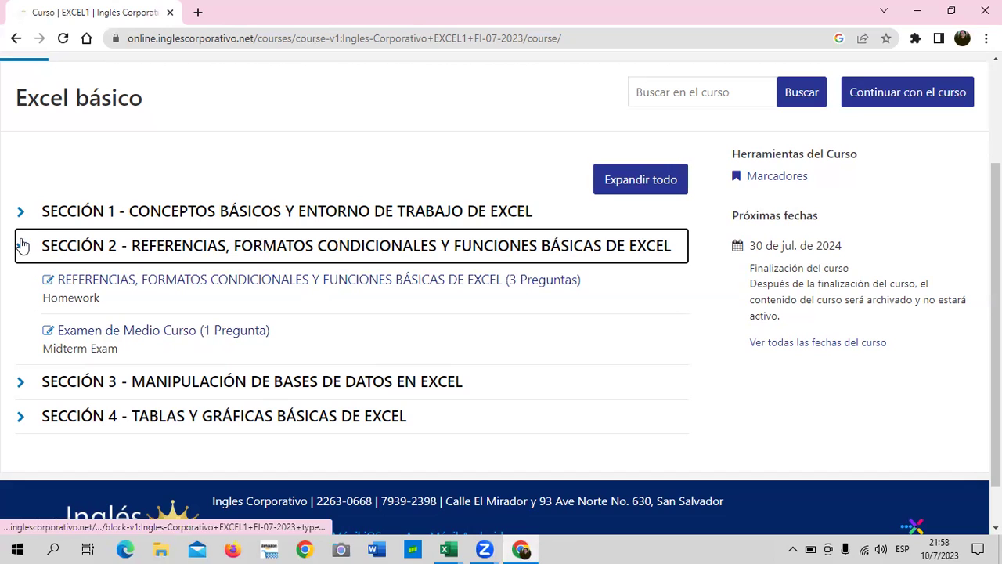
pyautogui.click(275, 283)
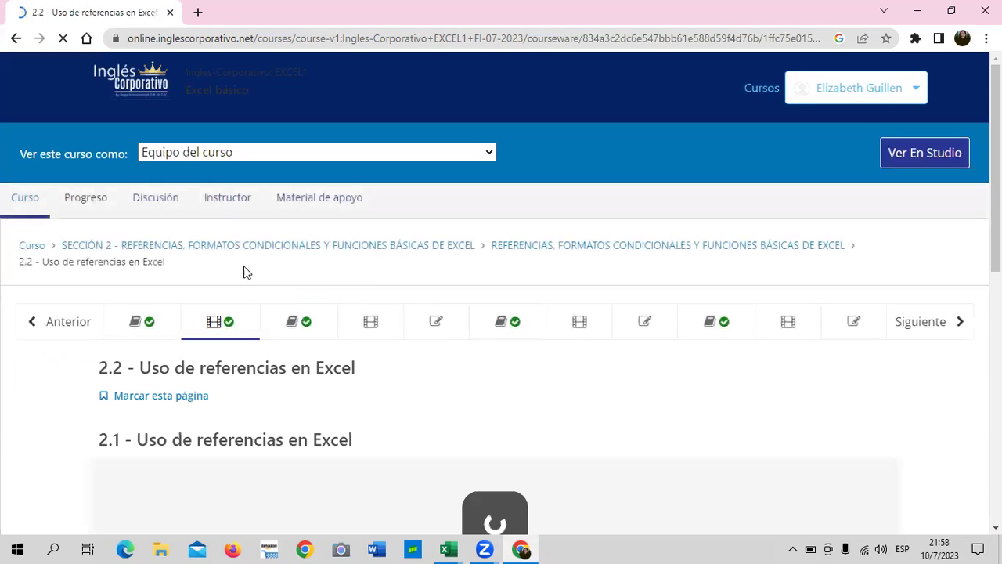
pyautogui.click(242, 326)
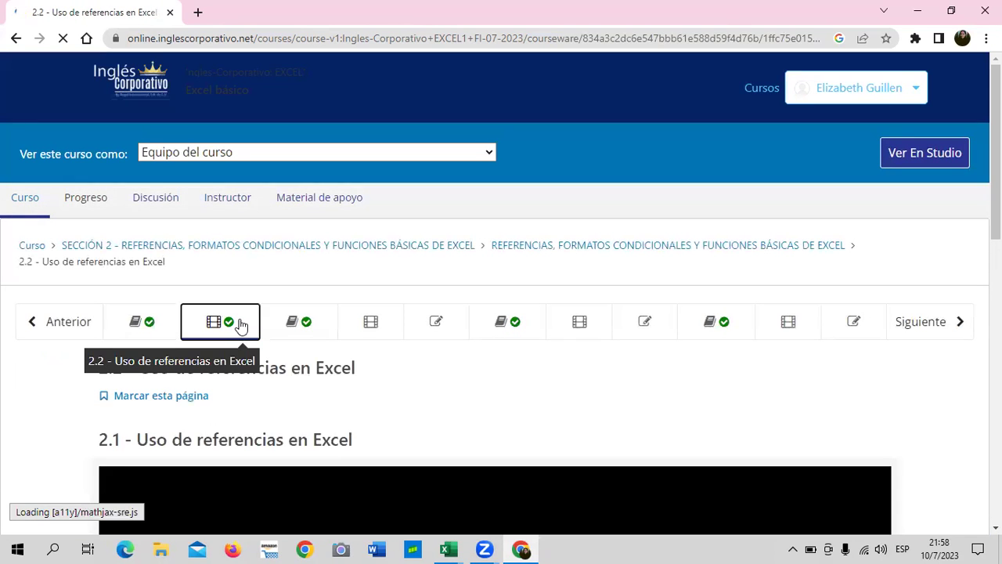
pyautogui.scroll(-3, 239, 326)
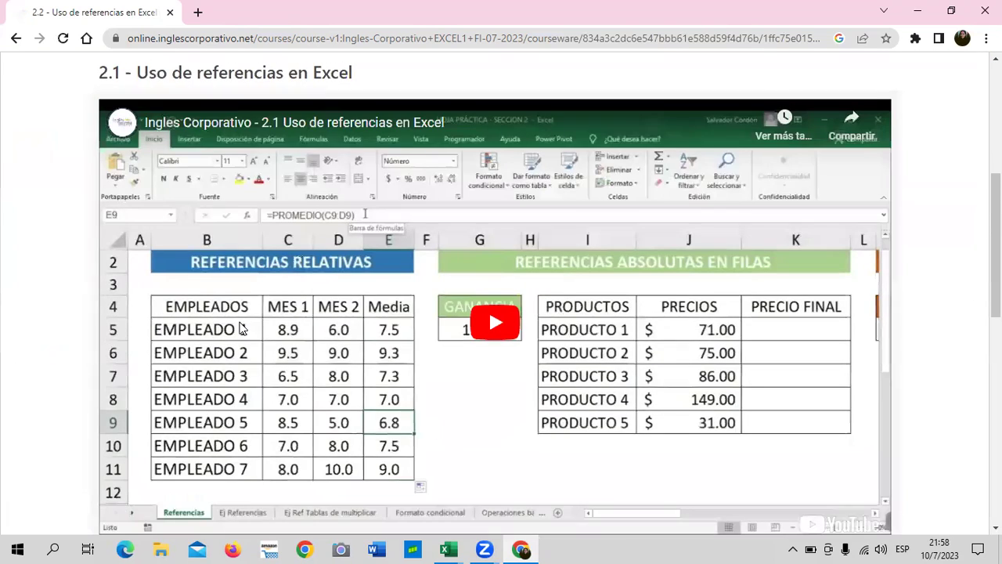
pyautogui.scroll(2, 327, 227)
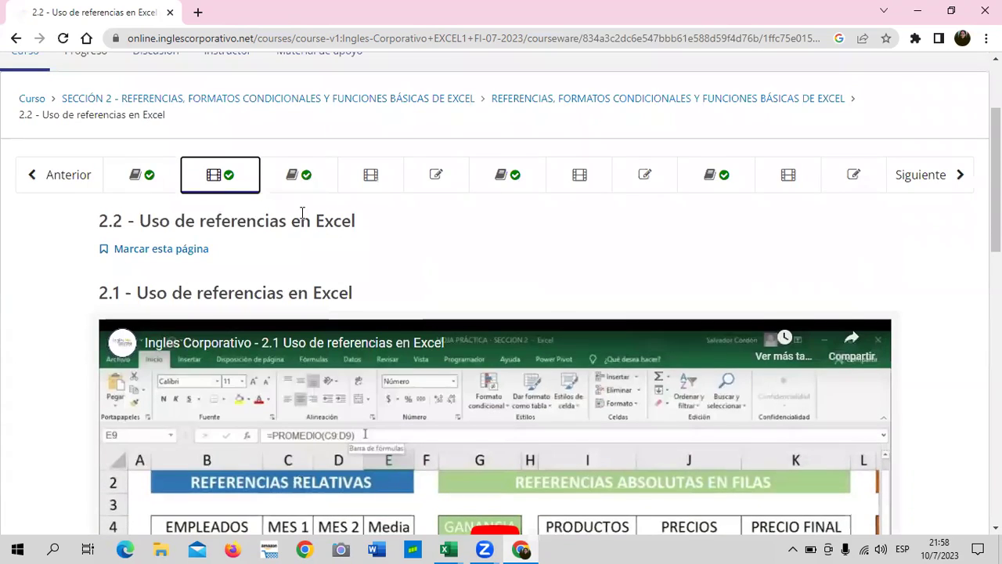
pyautogui.scroll(-3, 333, 297)
pyautogui.scroll(-3, 336, 305)
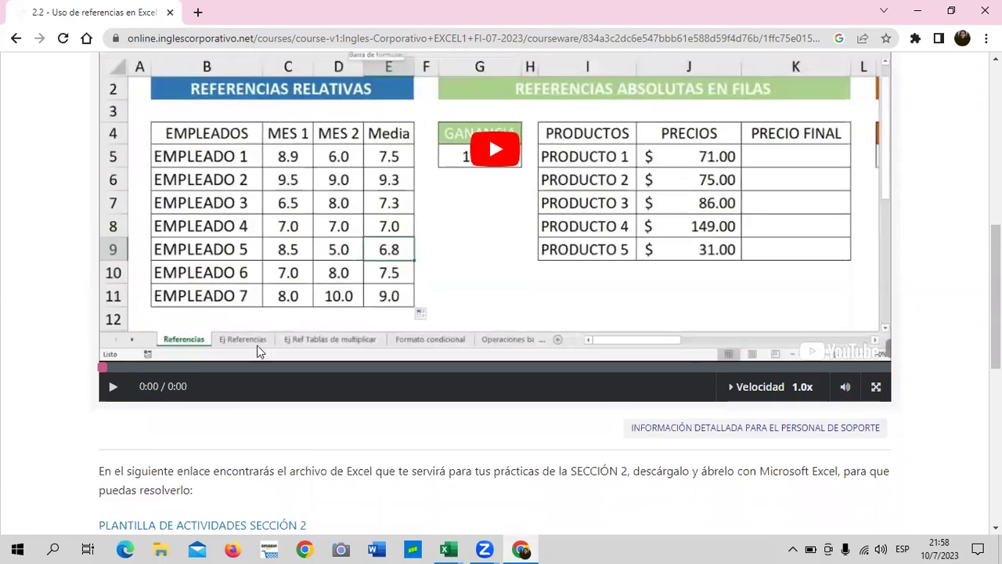
pyautogui.scroll(-1, 194, 416)
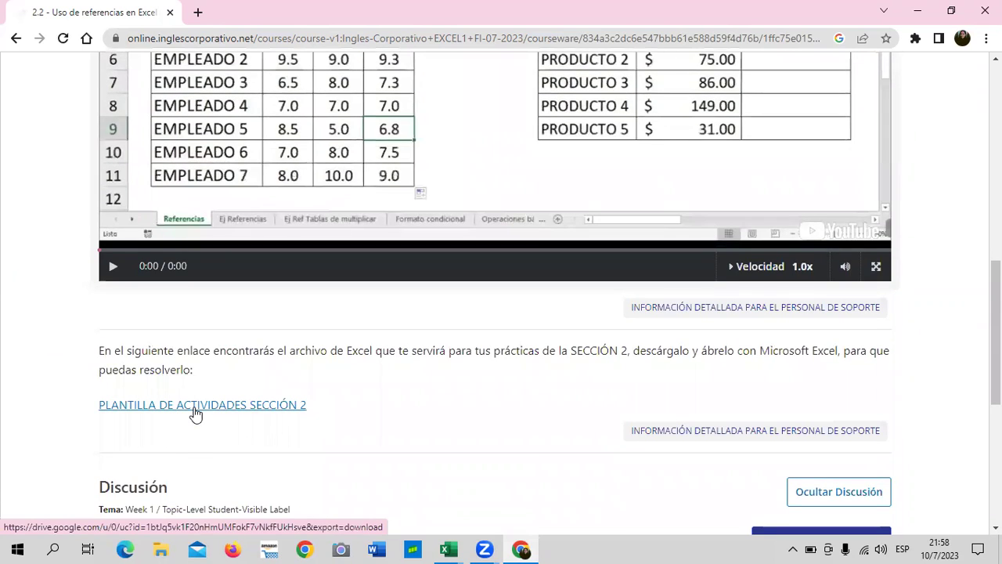
pyautogui.moveTo(448, 549)
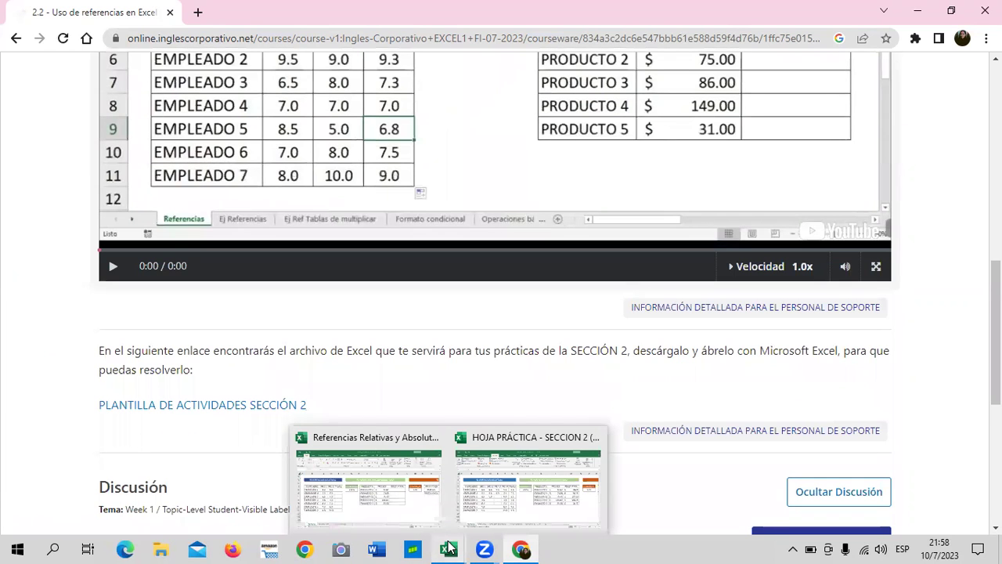
# Switch from the Referencias Relativas y Absolutas workbook to HOJA PRÁCTICA - SECCION 2
pyautogui.click(391, 493)
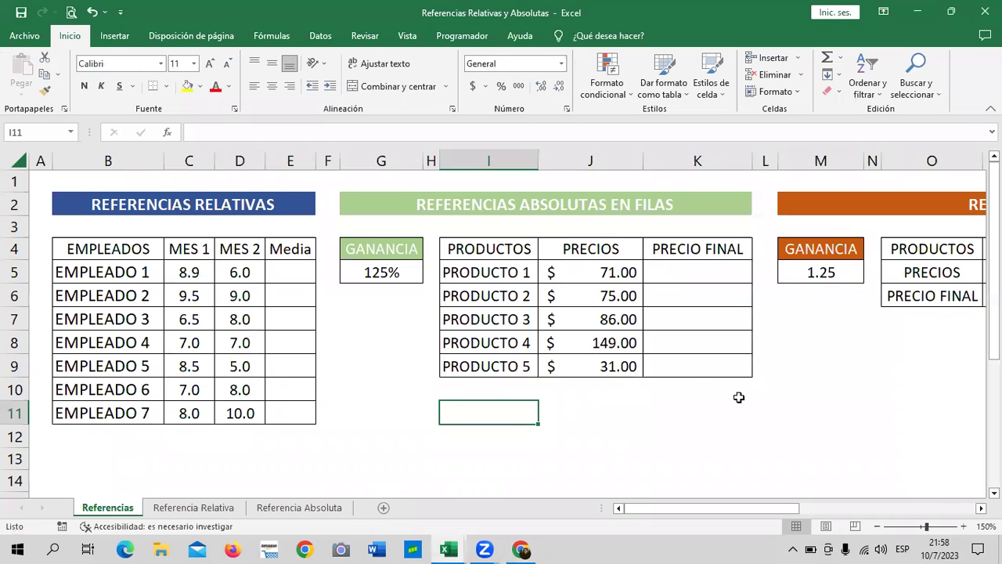
pyautogui.click(774, 413)
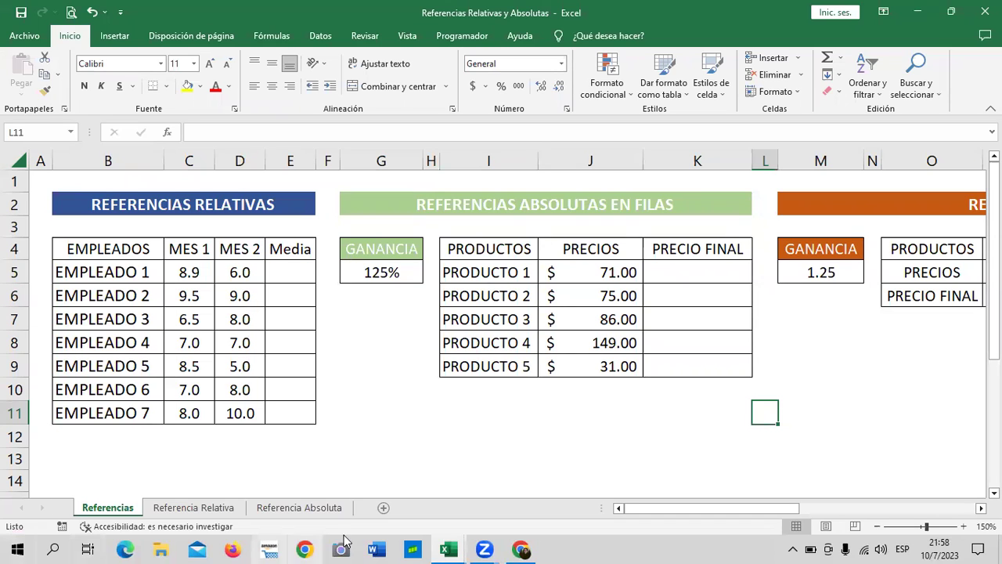
pyautogui.click(444, 548)
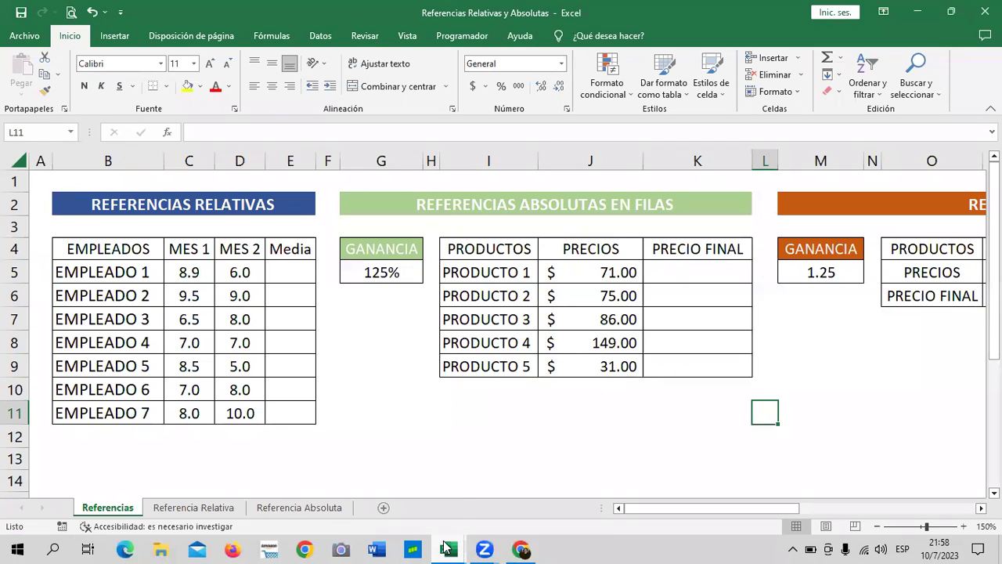
pyautogui.click(518, 509)
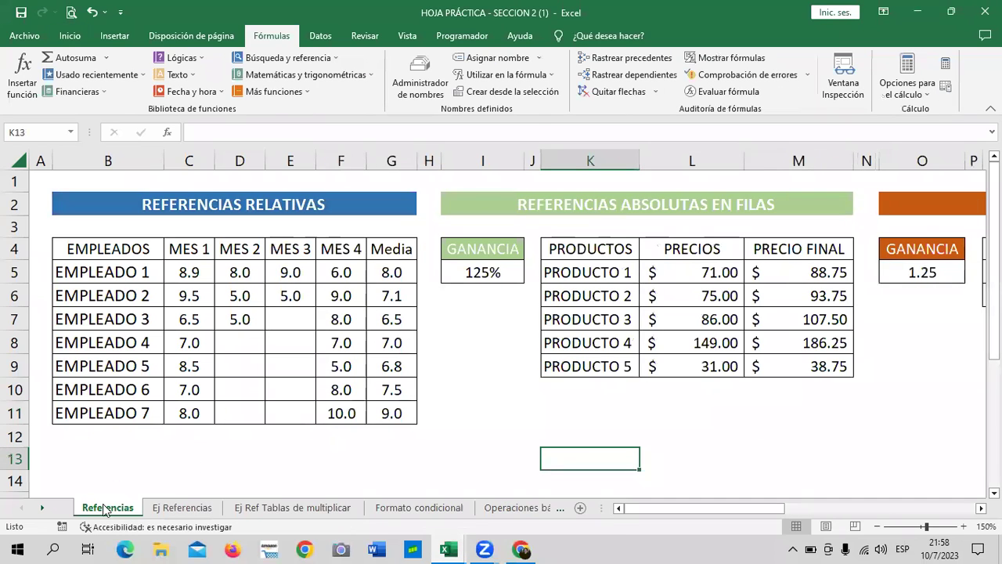
# Browse the Ej Referencias, Formato condicional and Operaciones básicas sheets, then open Referencias
pyautogui.click(156, 511)
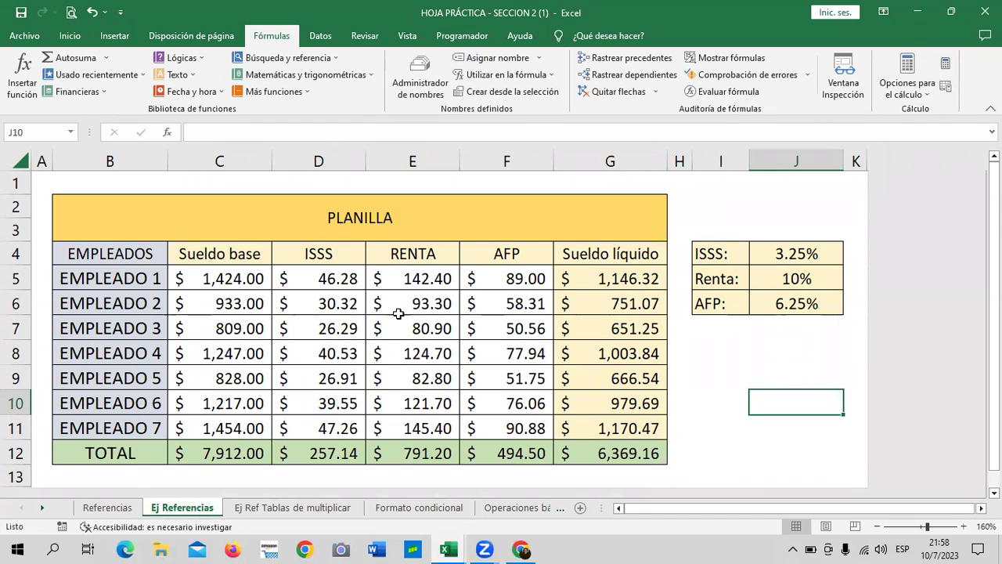
pyautogui.click(436, 510)
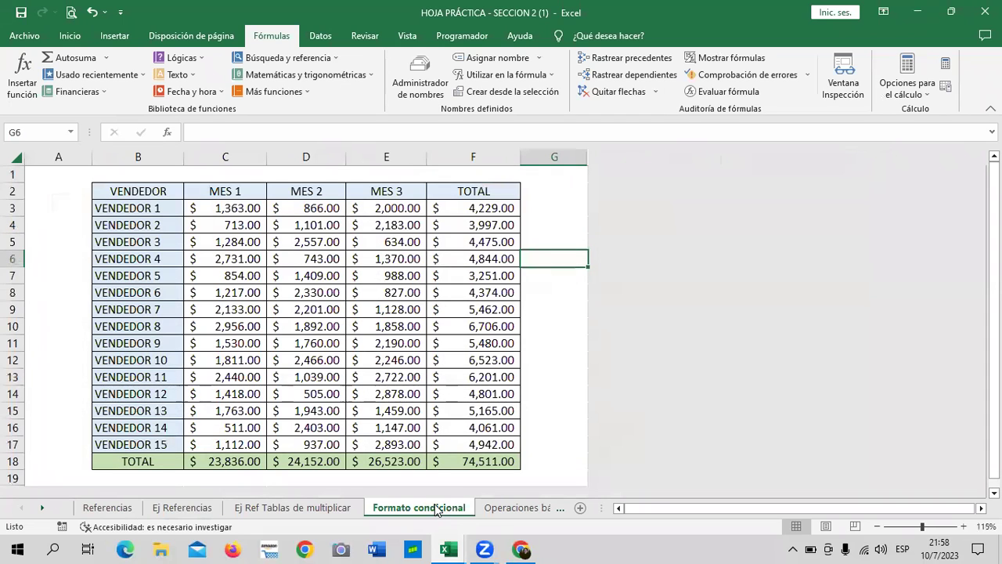
pyautogui.click(508, 509)
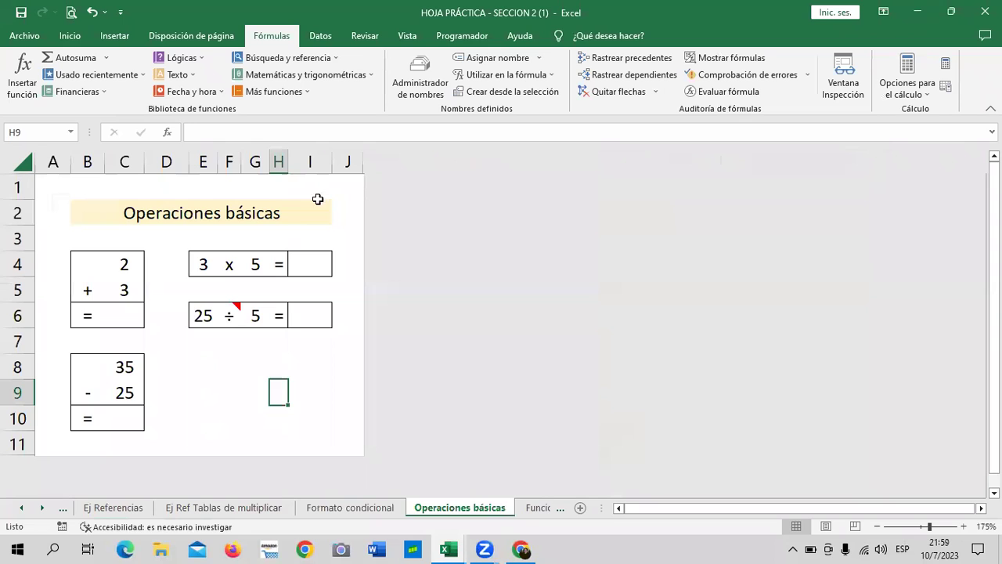
pyautogui.click(21, 507)
pyautogui.click(107, 507)
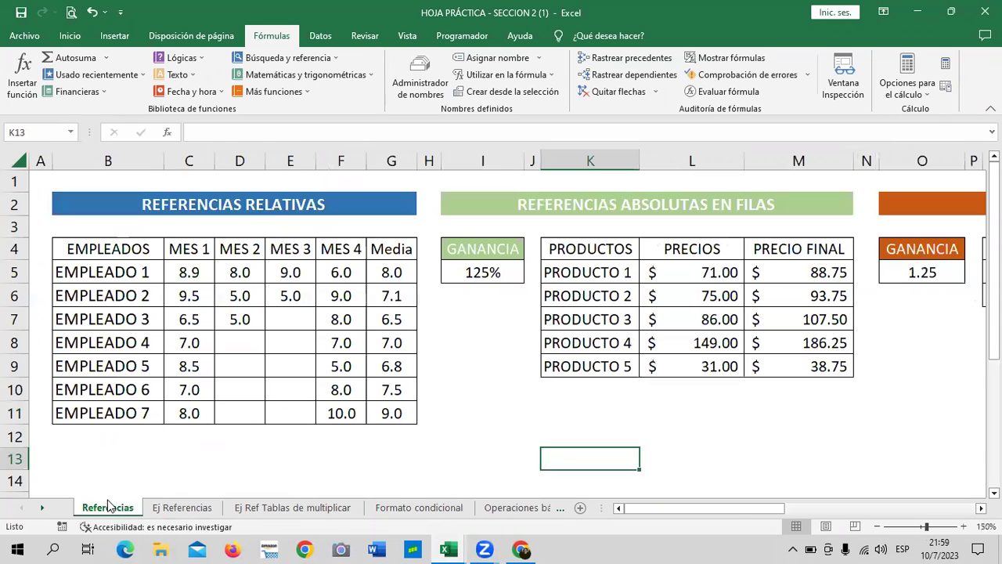